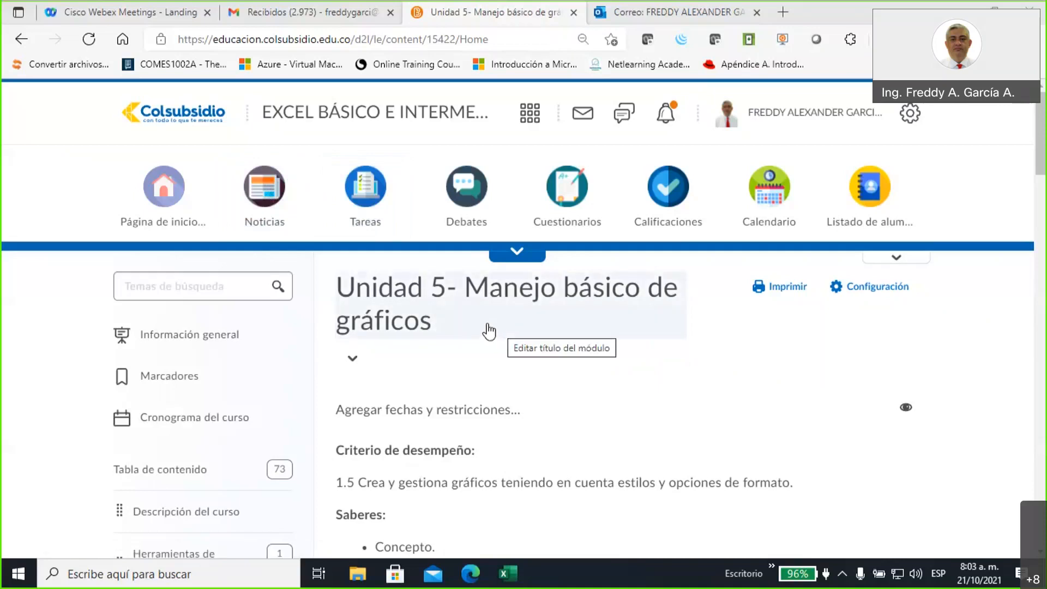
- Review the Unidad 5 course page from its guide and study materials to the workshop, delivery activity and closing evaluation, and check the October 2021 calendar
{"action": "scroll", "coordinate": [489, 330], "scroll_direction": "down", "scroll_amount": 9}
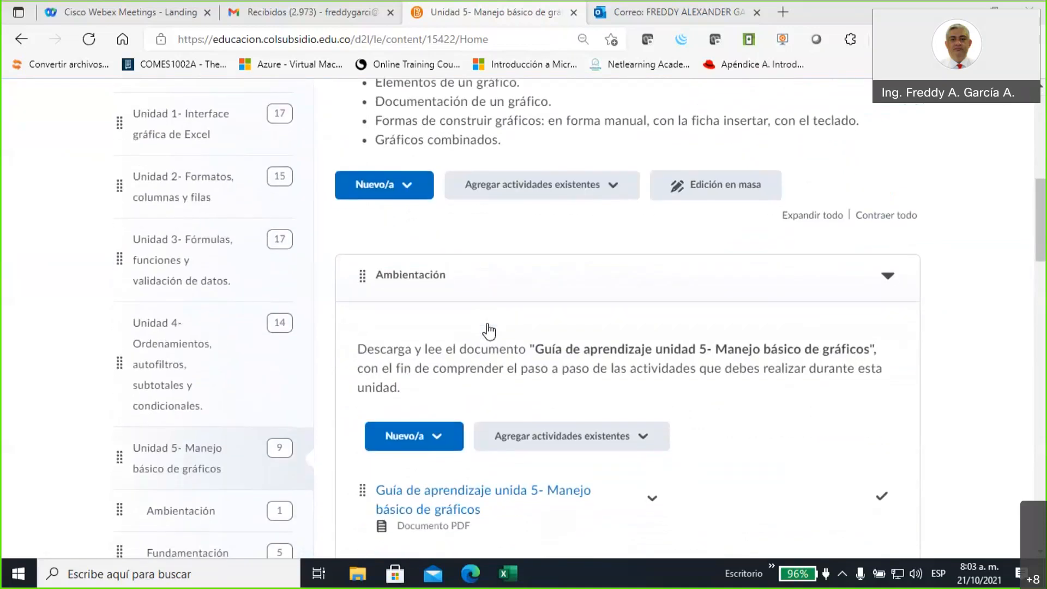
{"action": "scroll", "coordinate": [489, 330], "scroll_direction": "down", "scroll_amount": 4}
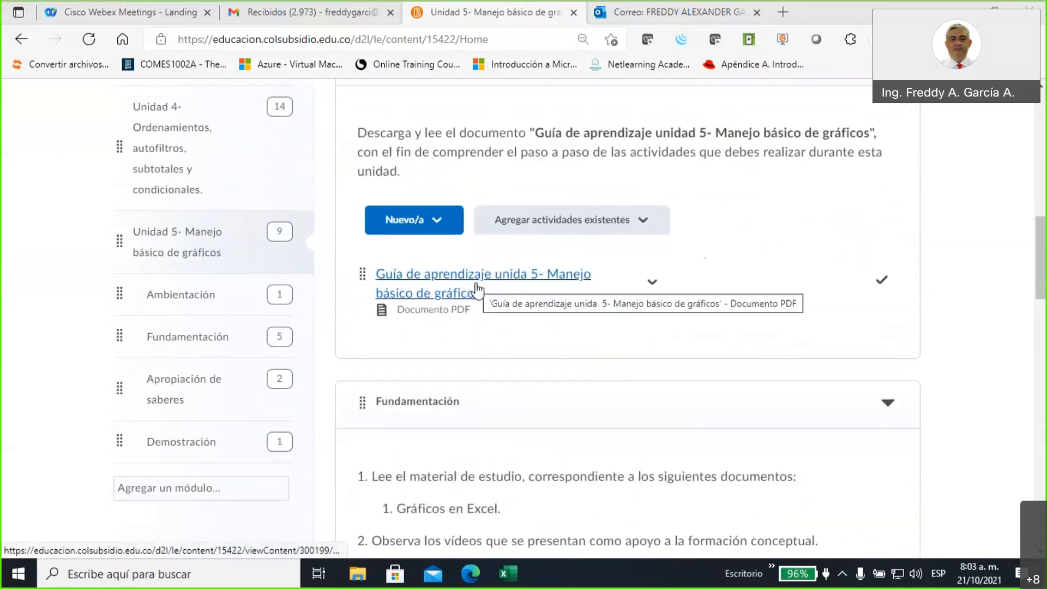
{"action": "scroll", "coordinate": [501, 322], "scroll_direction": "down", "scroll_amount": 8}
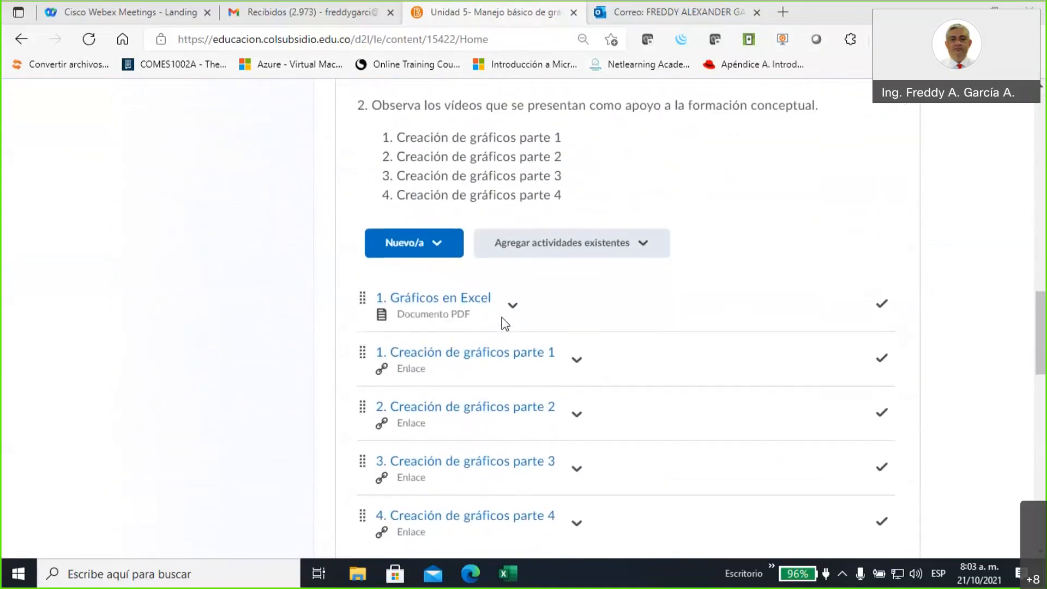
{"action": "scroll", "coordinate": [502, 323], "scroll_direction": "down", "scroll_amount": 3}
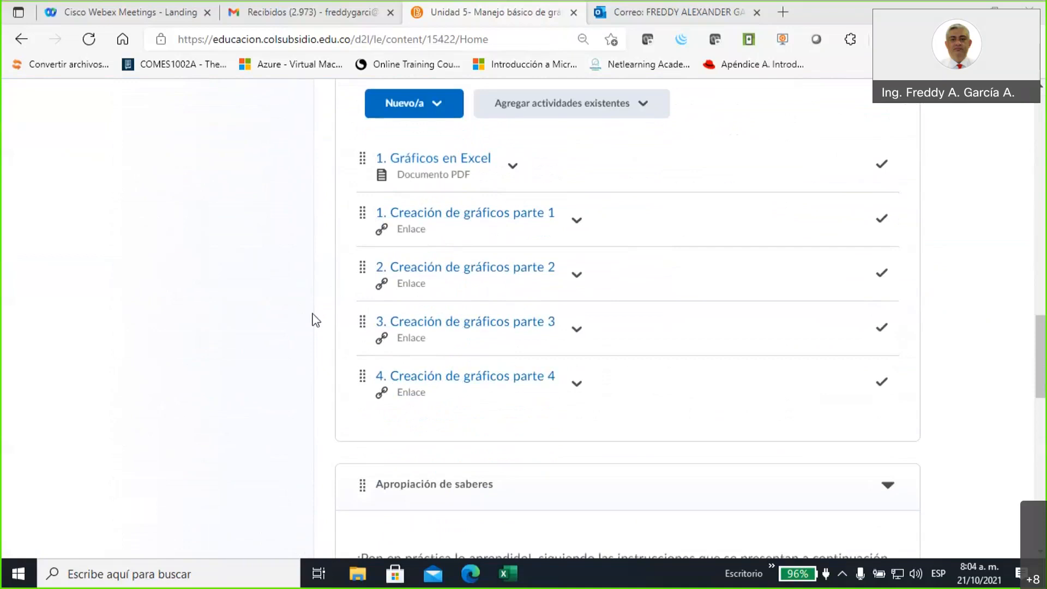
{"action": "scroll", "coordinate": [312, 320], "scroll_direction": "down", "scroll_amount": 8}
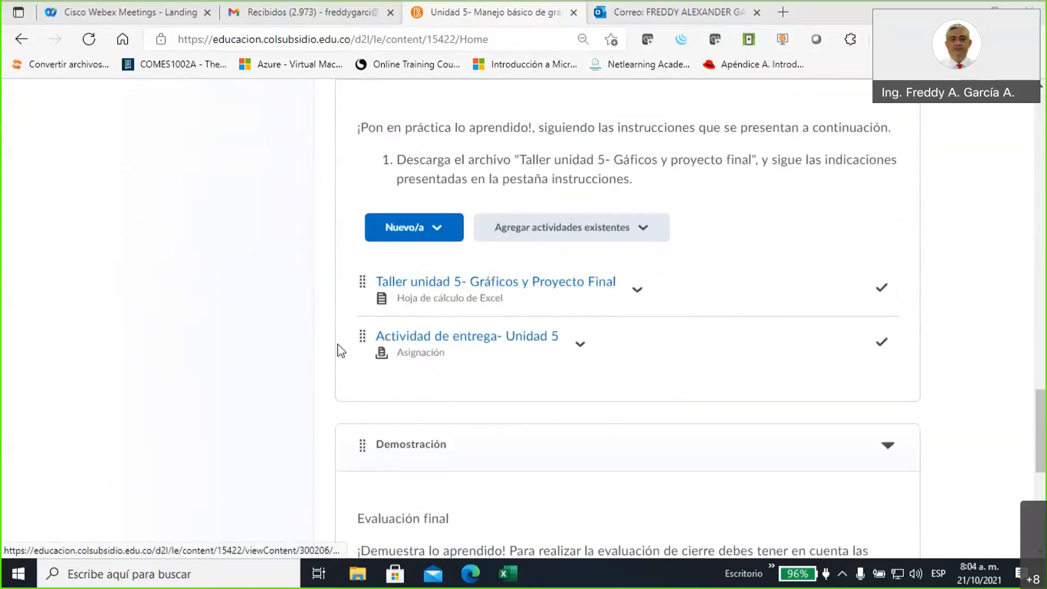
{"action": "scroll", "coordinate": [321, 365], "scroll_direction": "down", "scroll_amount": 4}
{"action": "scroll", "coordinate": [324, 367], "scroll_direction": "down", "scroll_amount": 2}
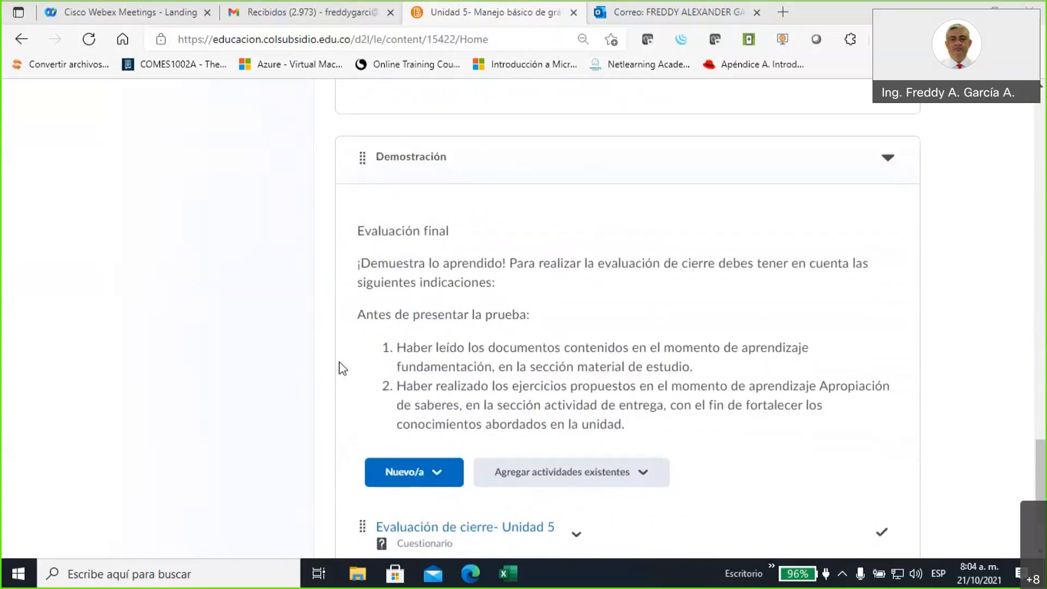
{"action": "scroll", "coordinate": [326, 369], "scroll_direction": "down", "scroll_amount": 3}
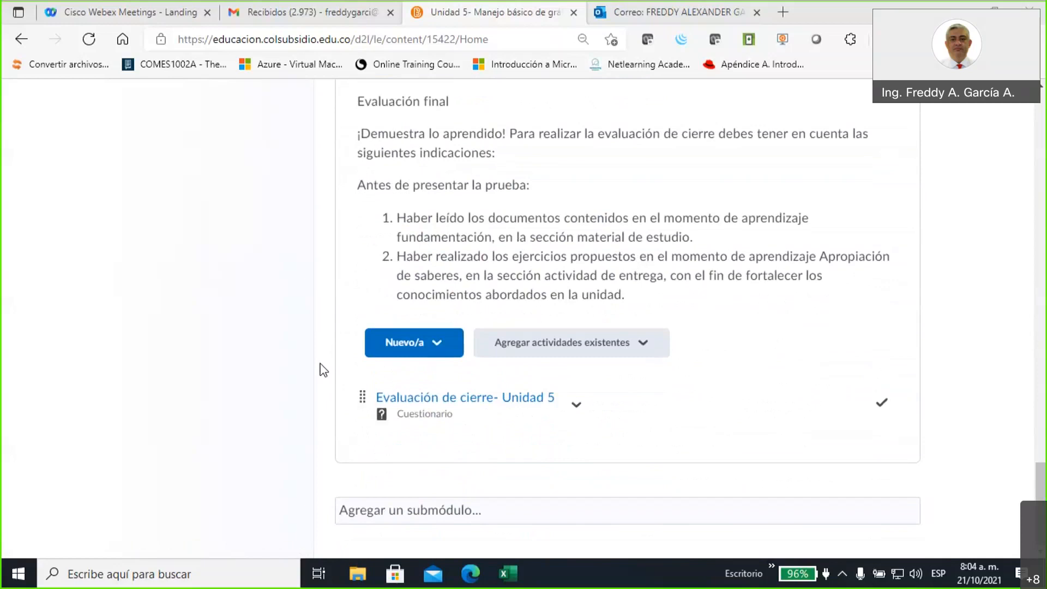
{"action": "scroll", "coordinate": [329, 312], "scroll_direction": "up", "scroll_amount": 3}
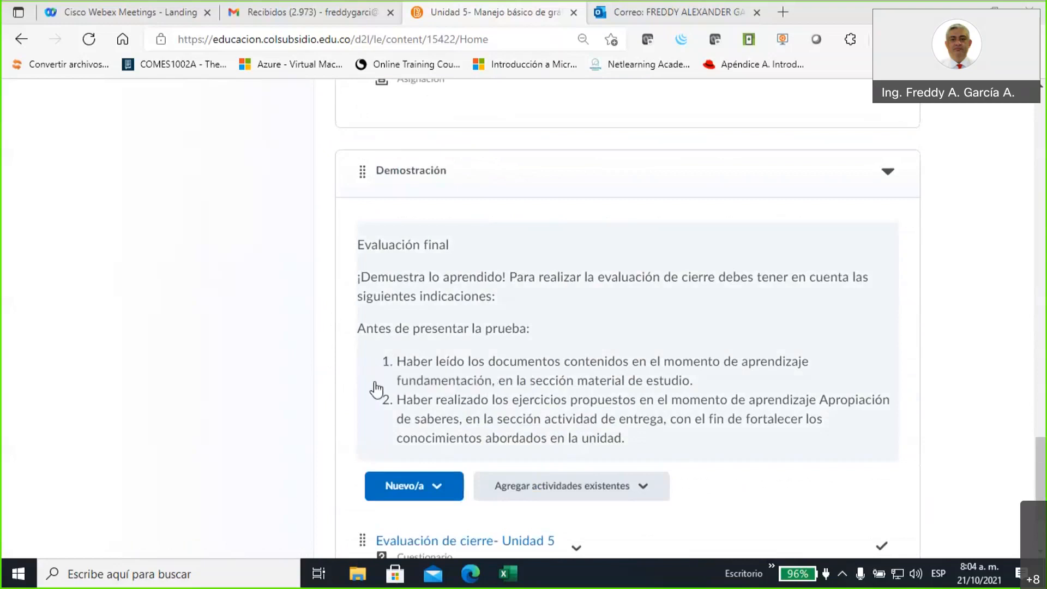
{"action": "scroll", "coordinate": [381, 393], "scroll_direction": "up", "scroll_amount": 4}
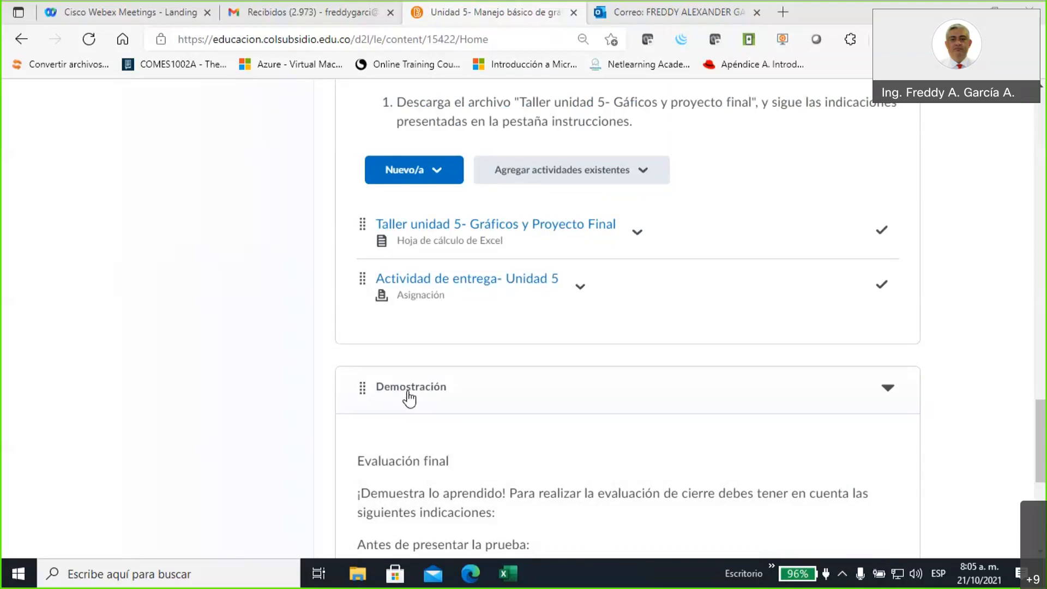
{"action": "scroll", "coordinate": [466, 406], "scroll_direction": "up", "scroll_amount": 10}
{"action": "scroll", "coordinate": [467, 406], "scroll_direction": "up", "scroll_amount": 20}
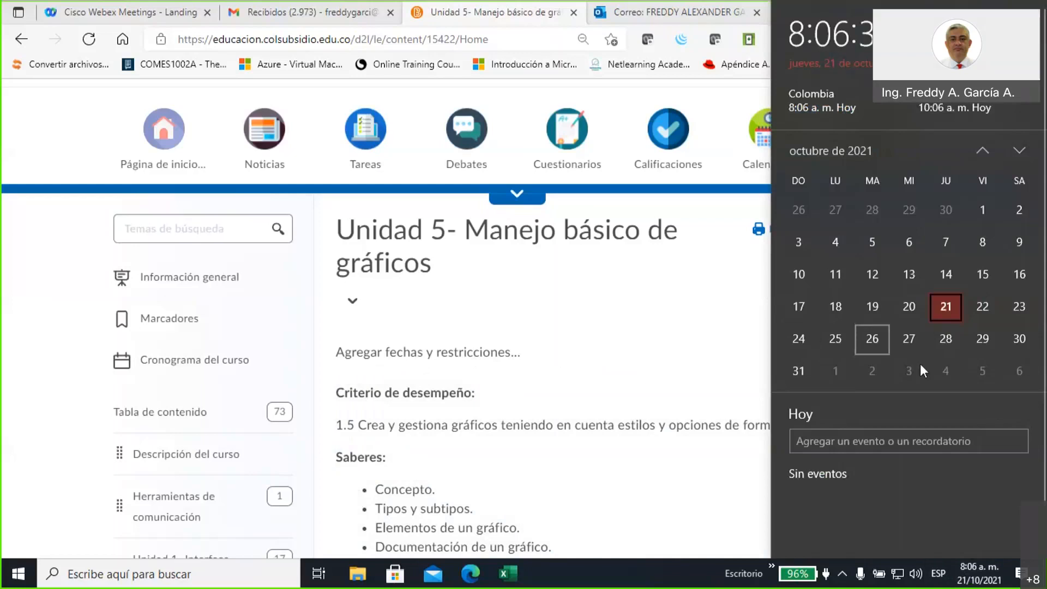
{"action": "left_click", "coordinate": [721, 294]}
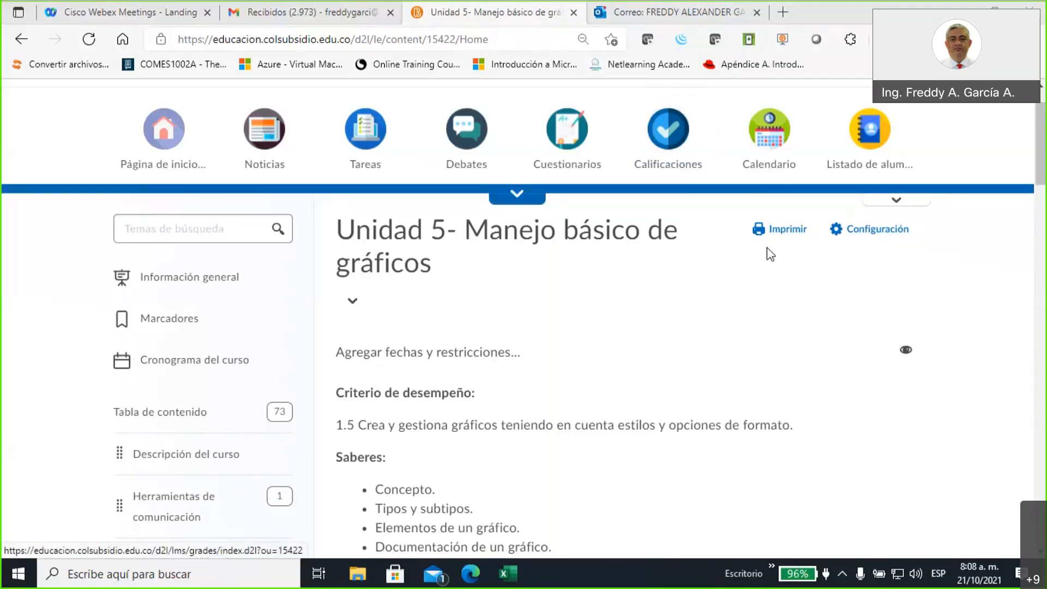
- Examine the course gradebook, including the Unidad 5 delivery activity, closing evaluation and calculated final grade columns
{"action": "left_click", "coordinate": [668, 147]}
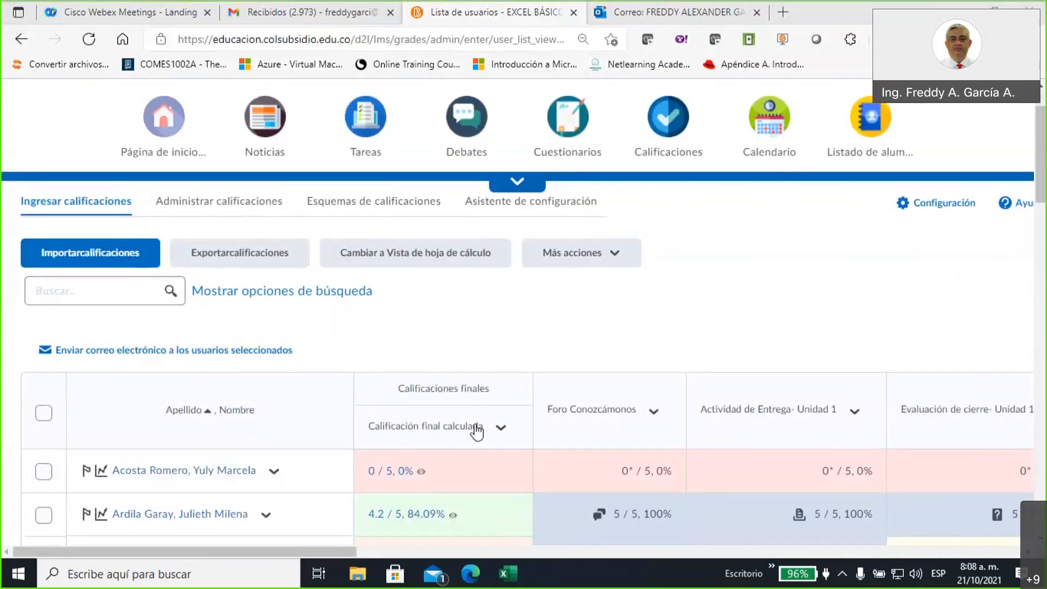
{"action": "left_click_drag", "start_coordinate": [261, 552], "coordinate": [960, 567]}
{"action": "scroll", "coordinate": [821, 469], "scroll_direction": "down", "scroll_amount": 1}
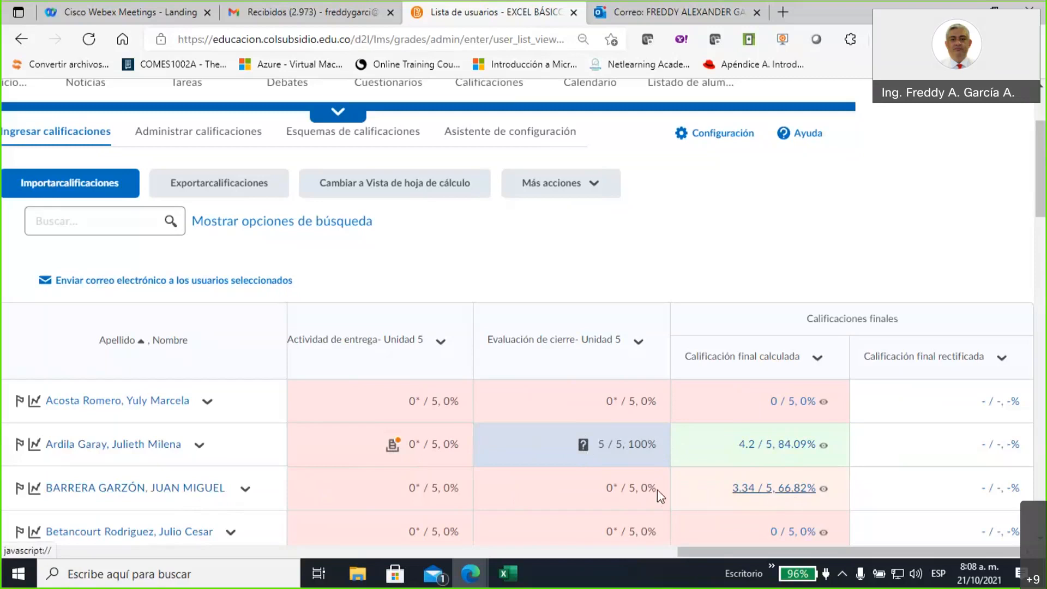
{"action": "left_click_drag", "start_coordinate": [687, 551], "coordinate": [681, 551]}
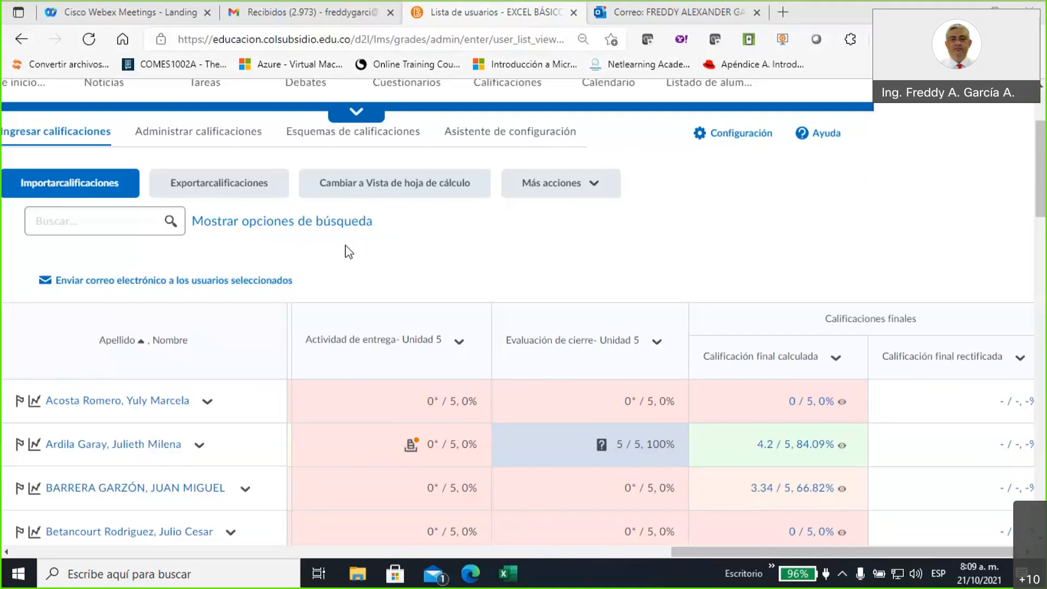
{"action": "scroll", "coordinate": [349, 254], "scroll_direction": "up", "scroll_amount": 3}
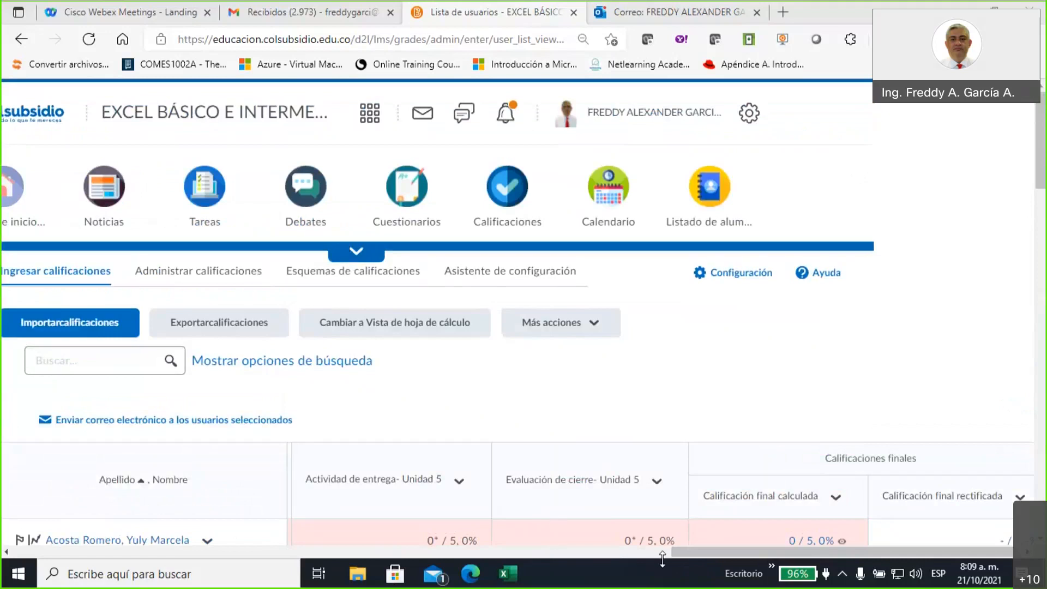
{"action": "left_click_drag", "start_coordinate": [689, 558], "coordinate": [86, 553]}
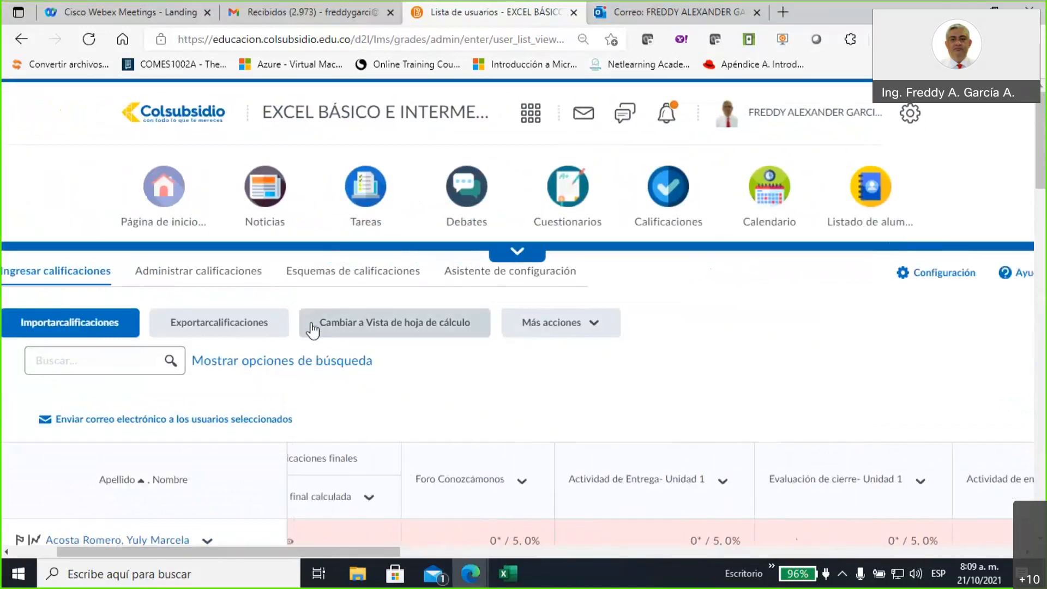
- Return to the Unidad 5 course page and open the workbook "Taller unidad 5- Gráficos y Proyecto Final" in Excel
{"action": "left_click", "coordinate": [186, 203]}
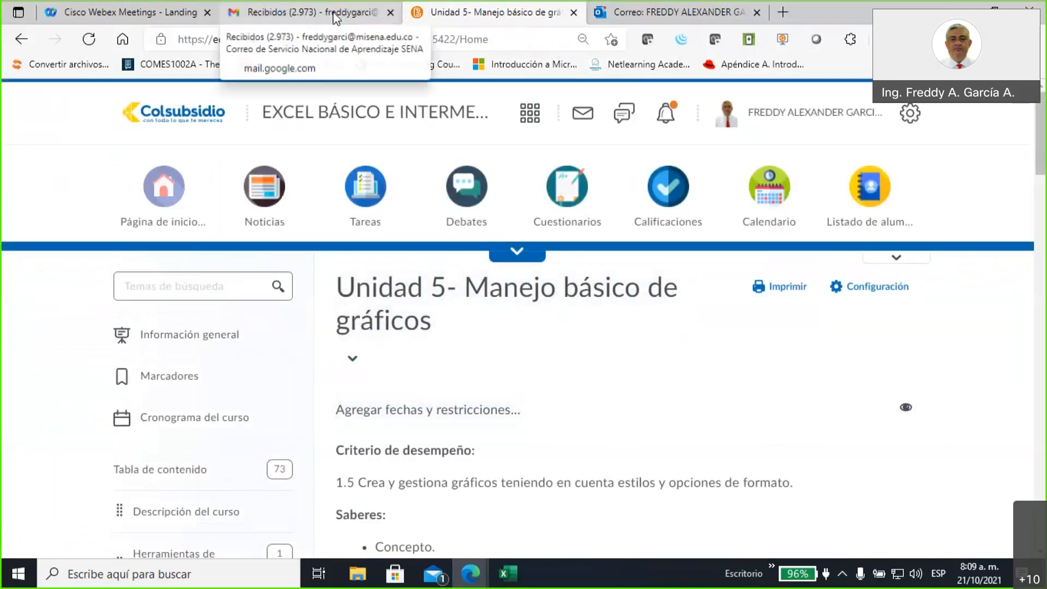
{"action": "left_click", "coordinate": [510, 581]}
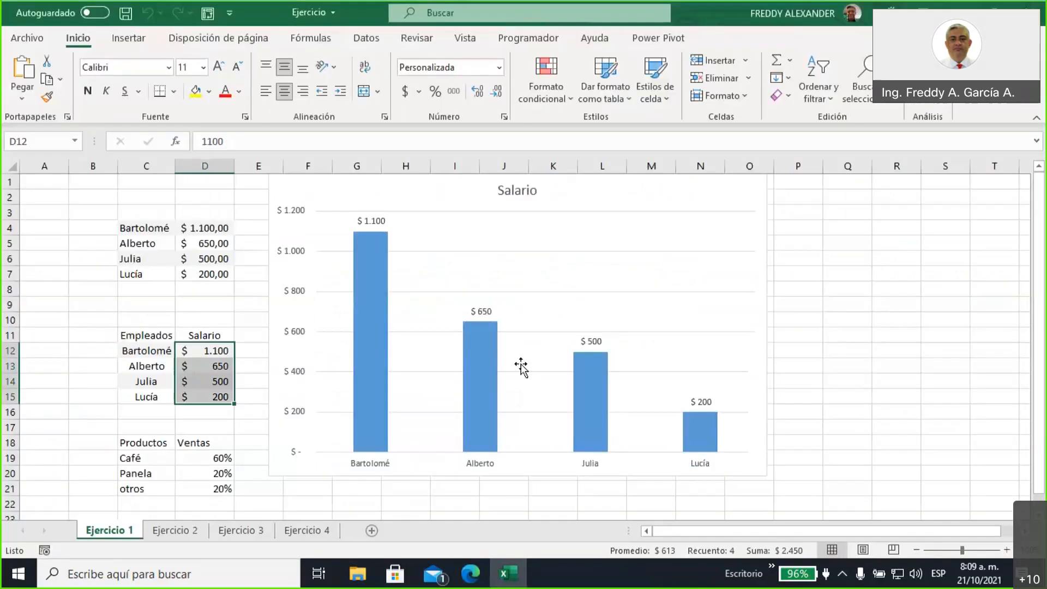
{"action": "left_click", "coordinate": [371, 577]}
{"action": "double_click", "coordinate": [293, 217]}
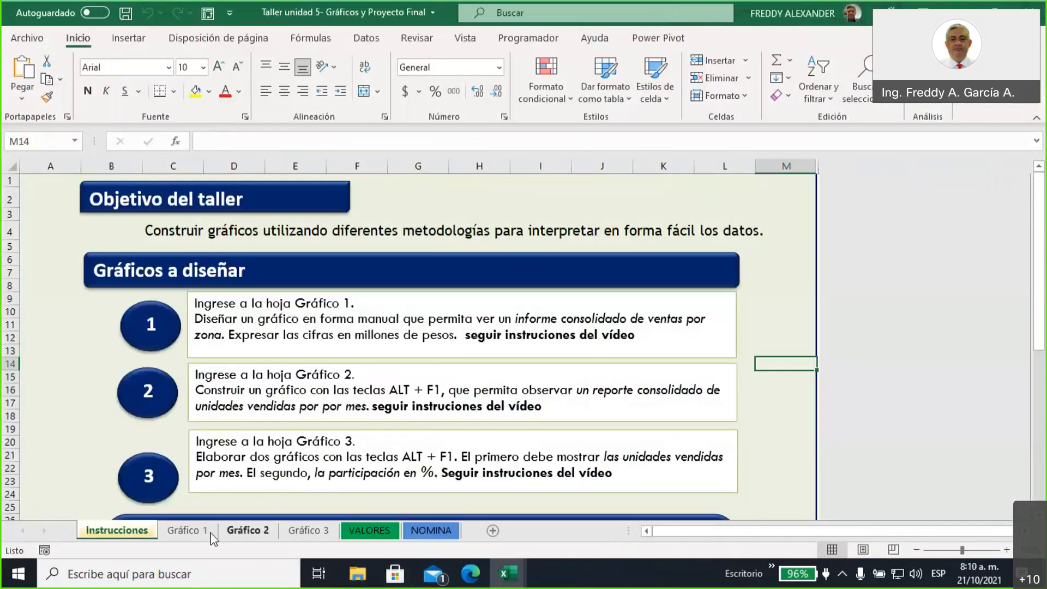
- Review the data and instructions on the Gráfico 1, Gráfico 2 and Gráfico 3 sheets
{"action": "left_click", "coordinate": [193, 530]}
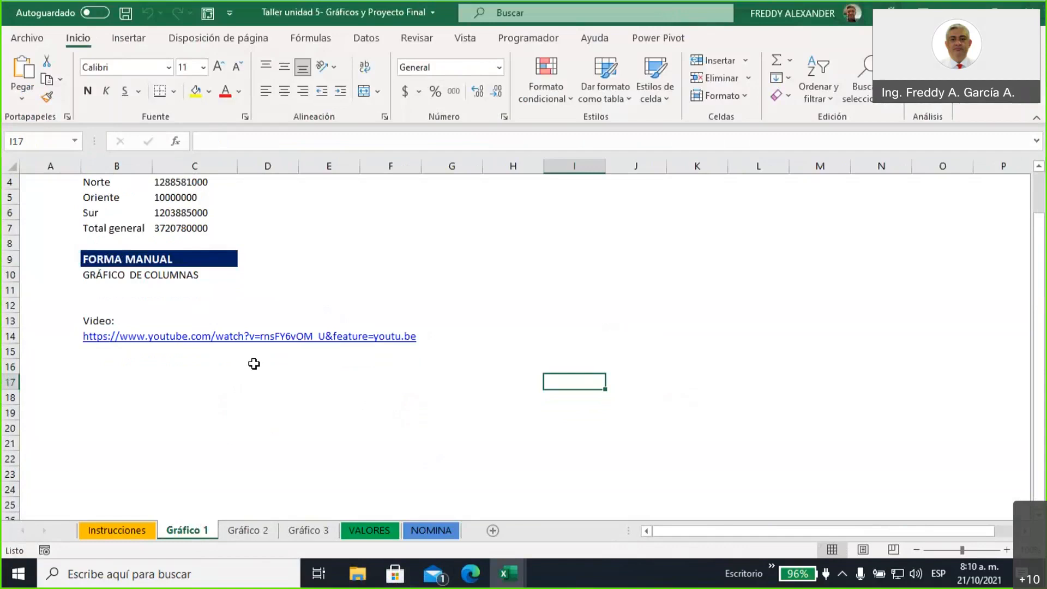
{"action": "scroll", "coordinate": [248, 382], "scroll_direction": "up", "scroll_amount": 1}
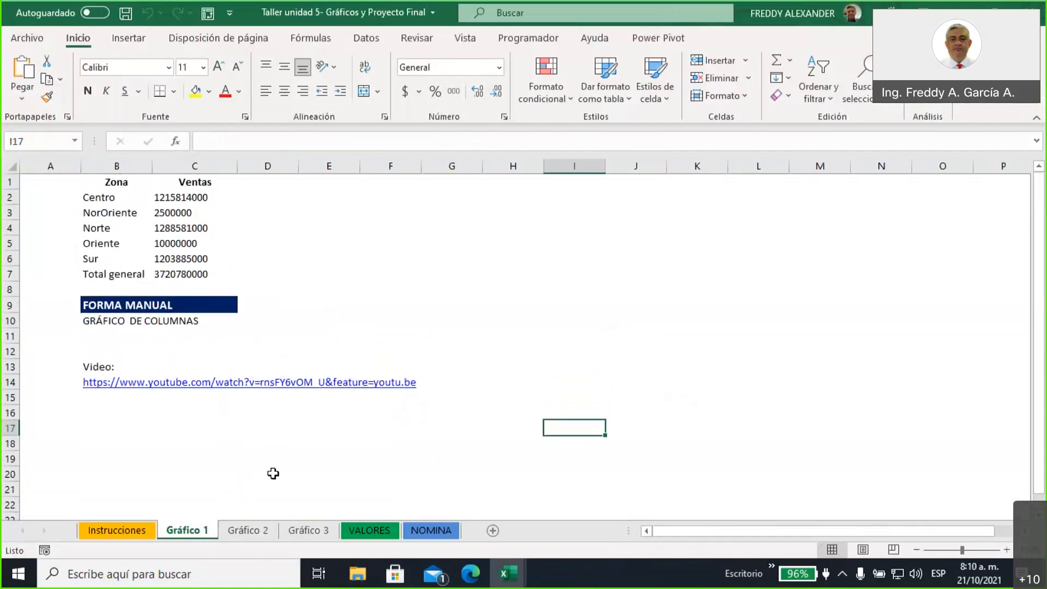
{"action": "left_click_drag", "start_coordinate": [96, 186], "coordinate": [203, 275]}
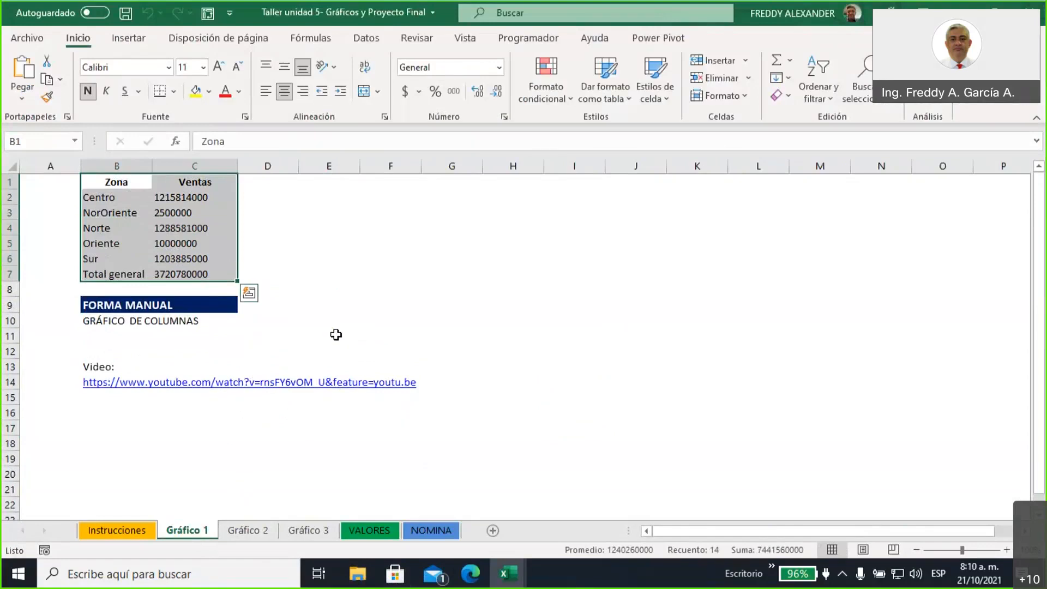
{"action": "left_click", "coordinate": [248, 530]}
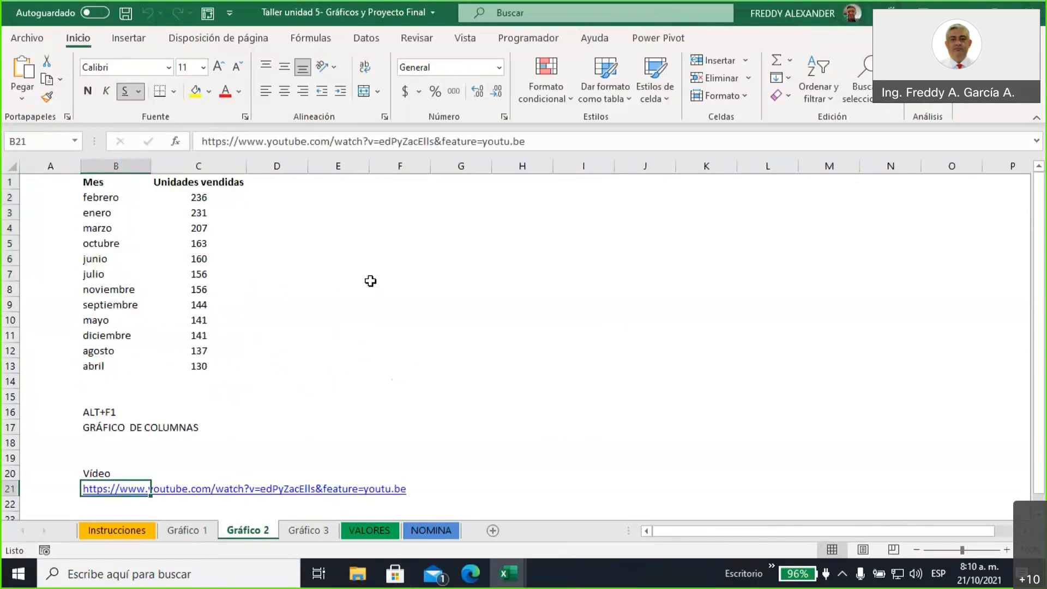
{"action": "left_click", "coordinate": [309, 532]}
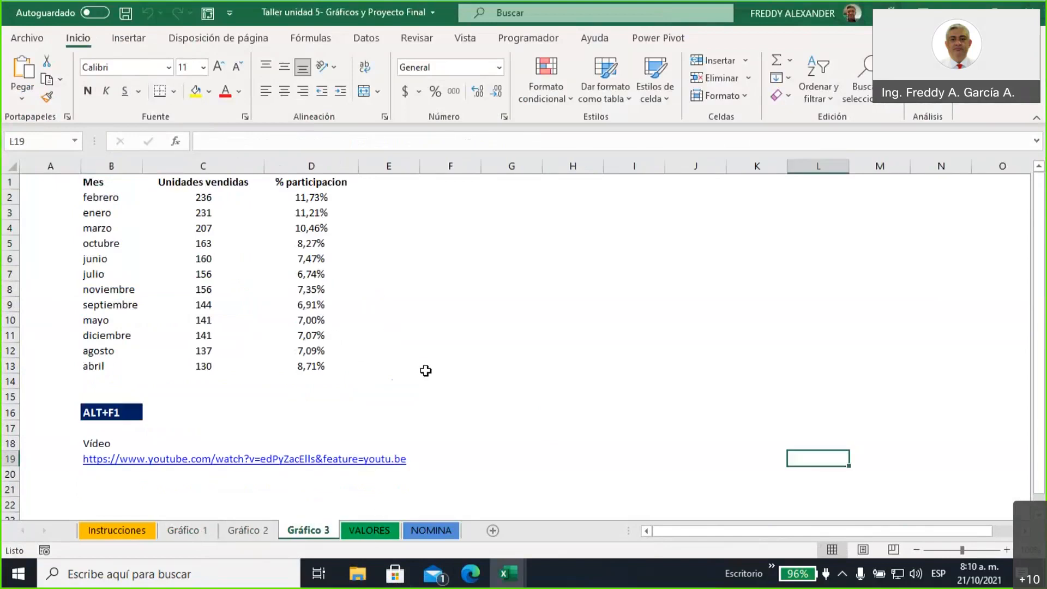
- Fill the salary category table E2:F8 on the VALORES sheet with yellow
{"action": "left_click", "coordinate": [369, 531]}
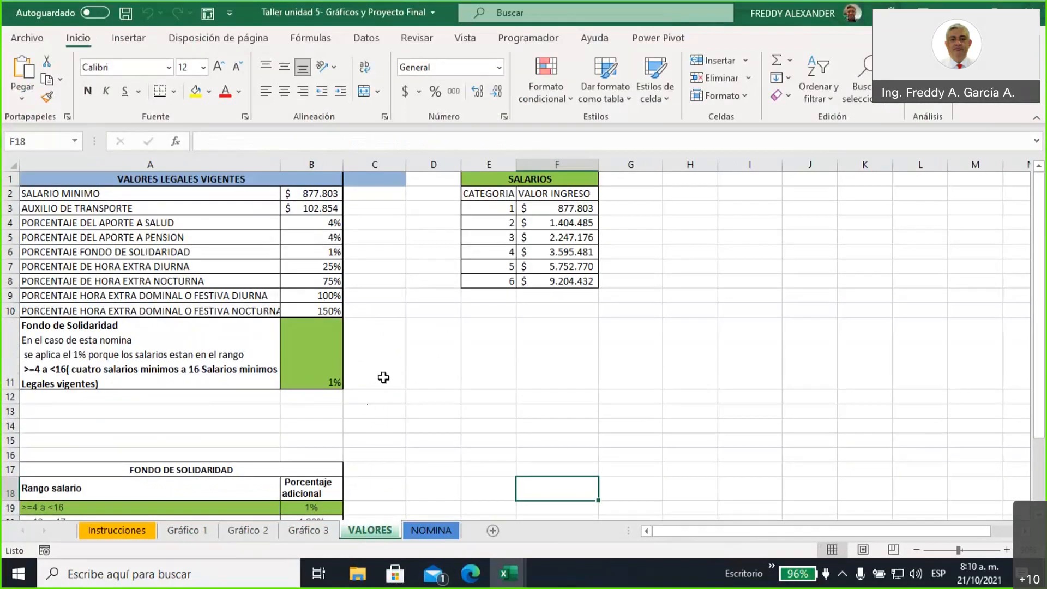
{"action": "left_click_drag", "start_coordinate": [480, 194], "coordinate": [583, 284]}
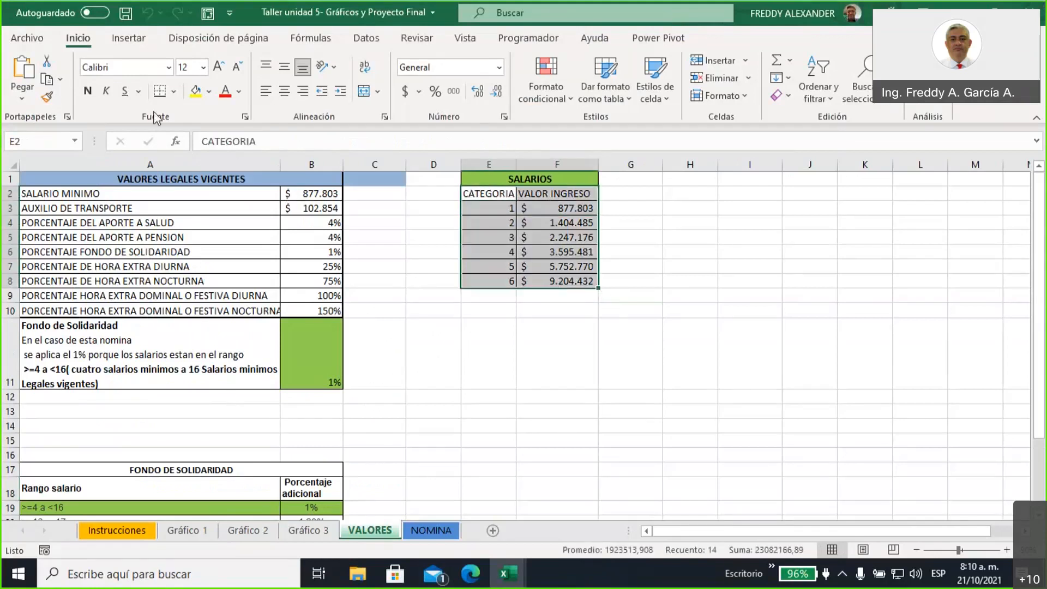
{"action": "left_click", "coordinate": [195, 91]}
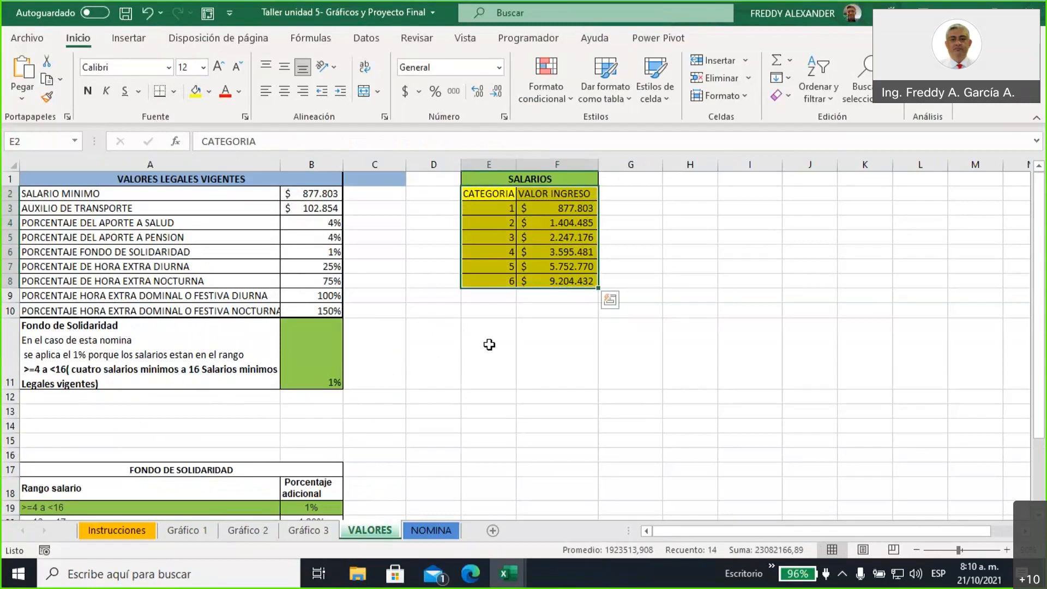
- Read the note on the SALARIO header of the NOMINA sheet and select cell C4
{"action": "left_click", "coordinate": [426, 529]}
{"action": "left_click", "coordinate": [319, 275]}
{"action": "mouse_move", "coordinate": [341, 225]}
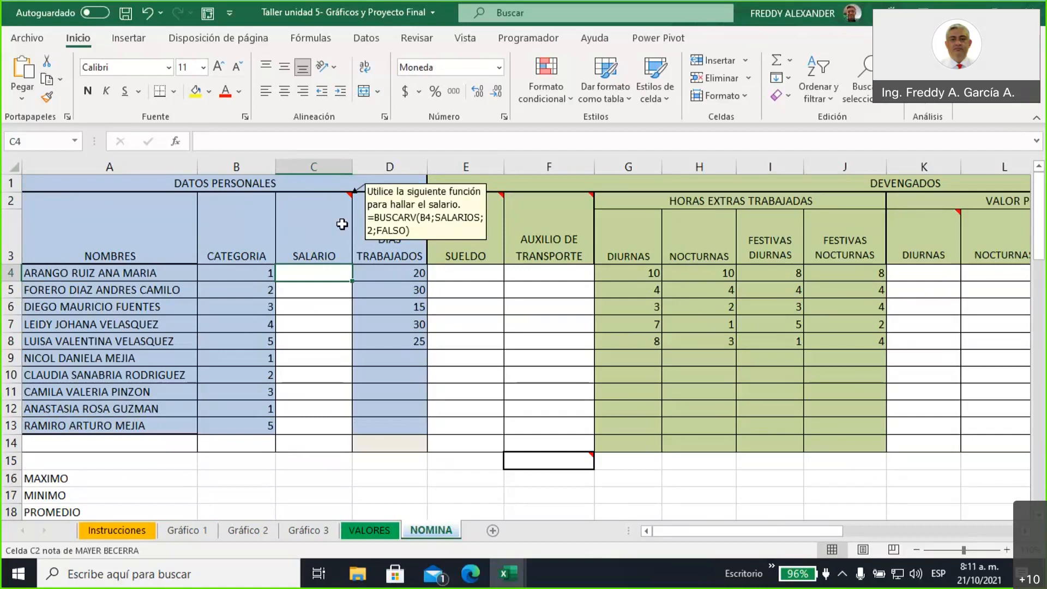
{"action": "left_click", "coordinate": [324, 289]}
{"action": "left_click", "coordinate": [324, 273]}
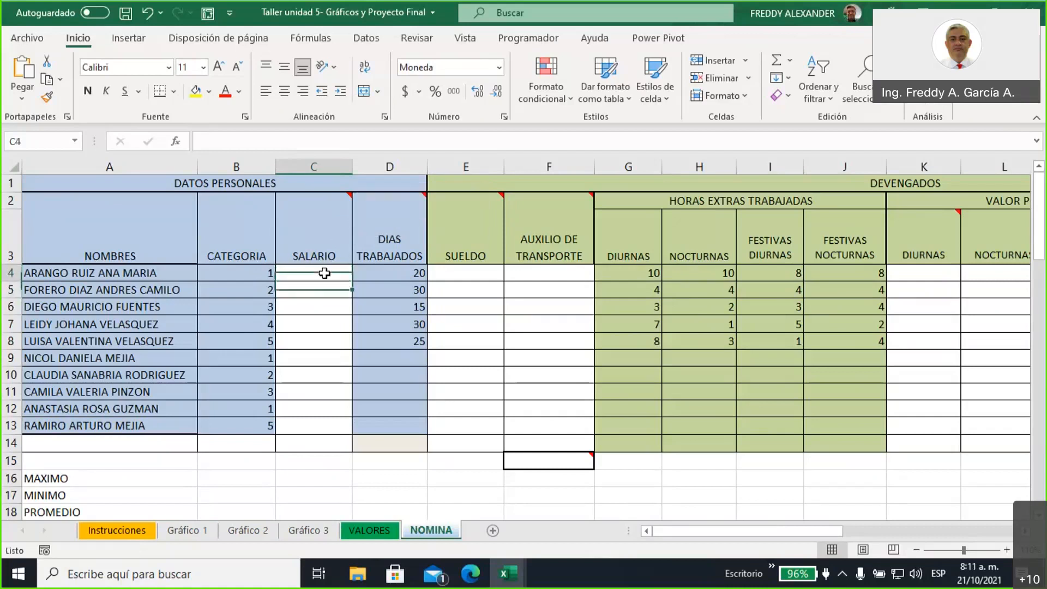
- Check the workbook's defined names in the Name Manager
{"action": "left_click", "coordinate": [314, 40]}
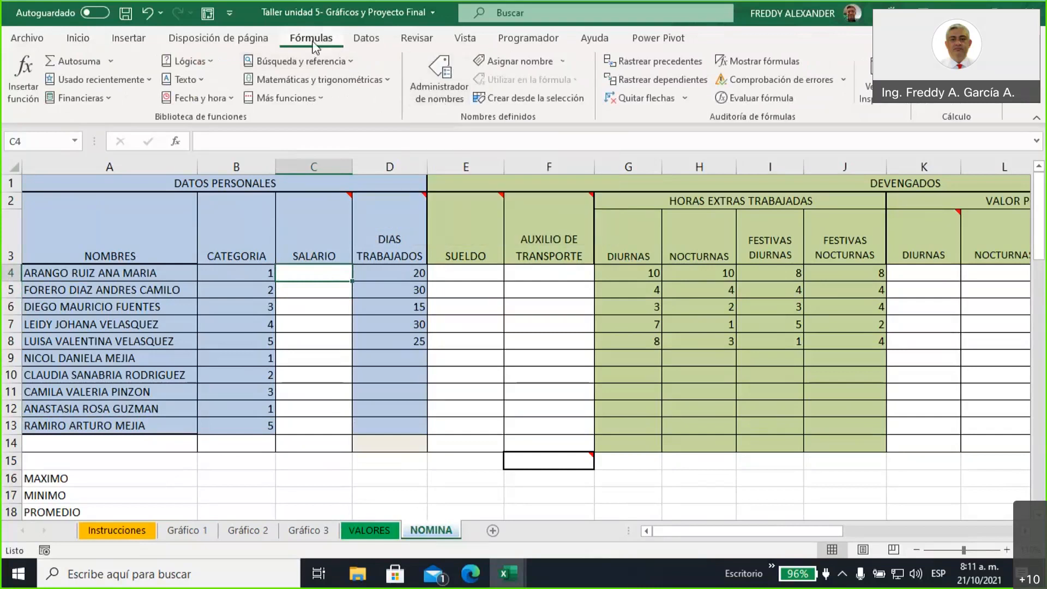
{"action": "left_click", "coordinate": [434, 99]}
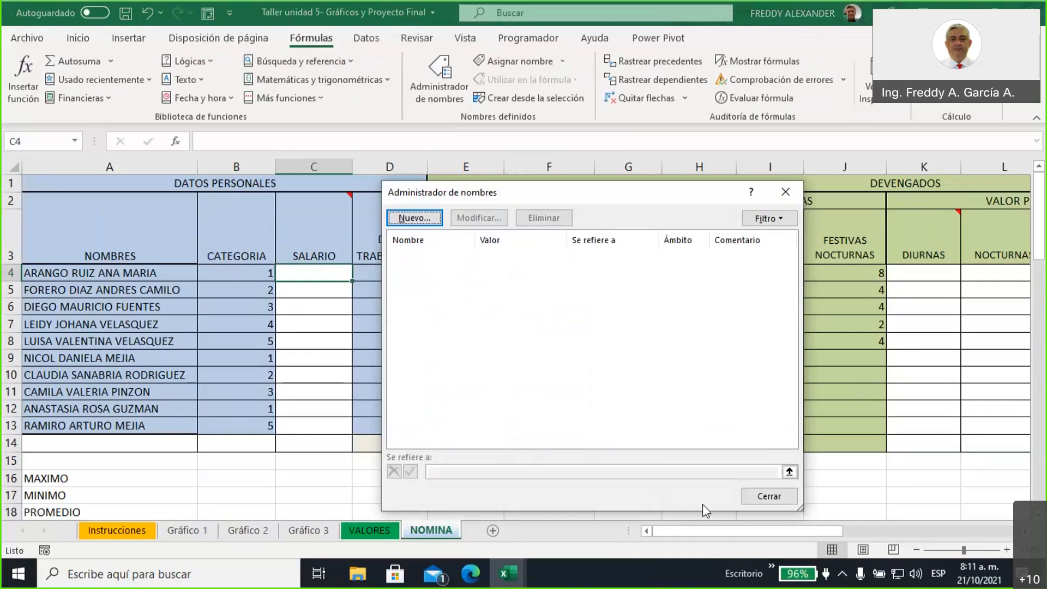
{"action": "left_click", "coordinate": [785, 497]}
- Name the salary category table E2:F8 on the VALORES sheet SALARIOS
{"action": "left_click", "coordinate": [371, 531]}
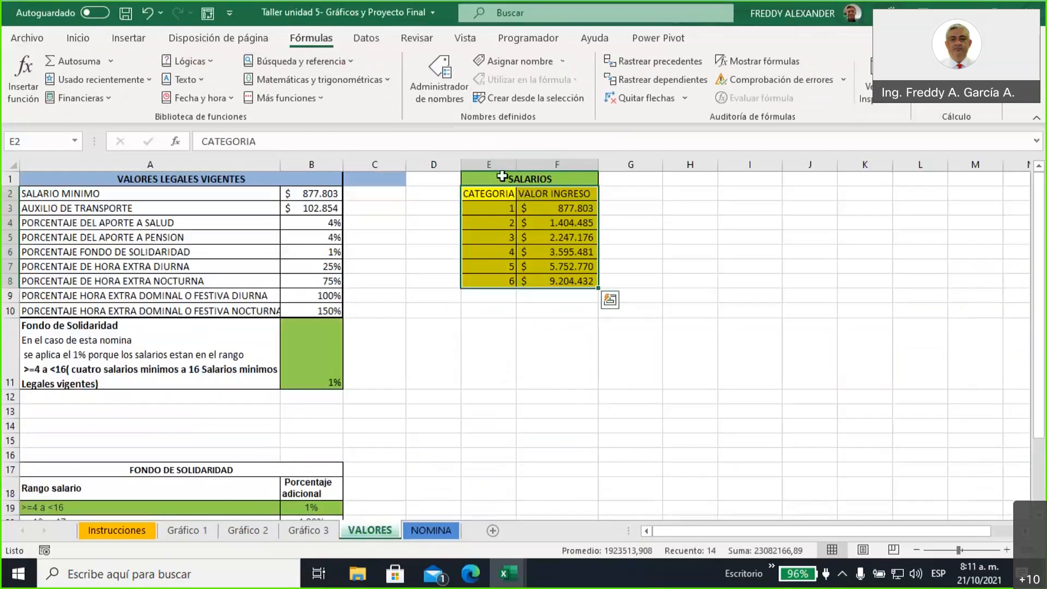
{"action": "left_click_drag", "start_coordinate": [483, 194], "coordinate": [570, 281]}
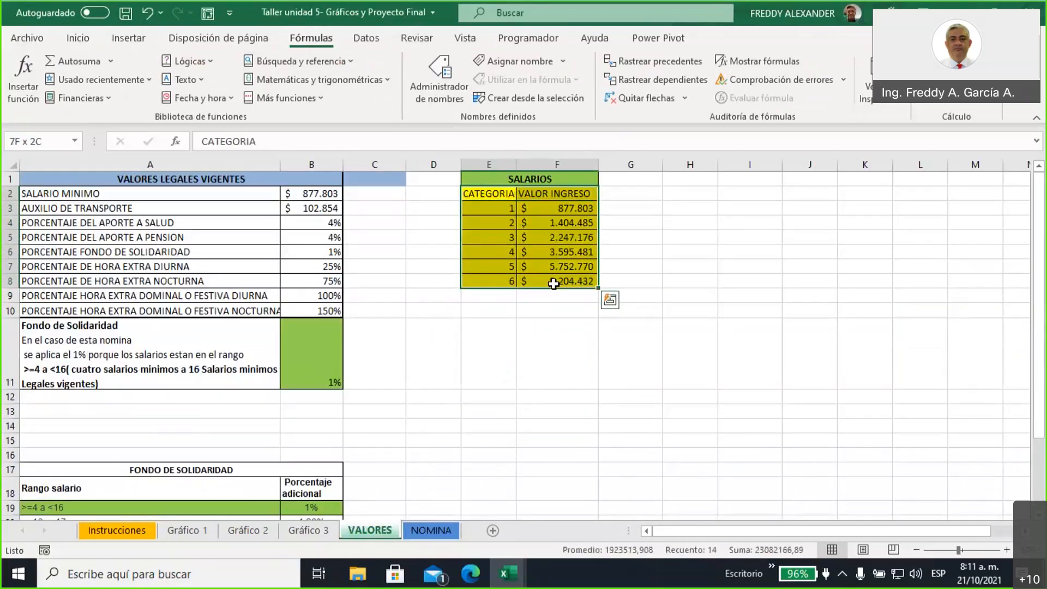
{"action": "left_click", "coordinate": [35, 146]}
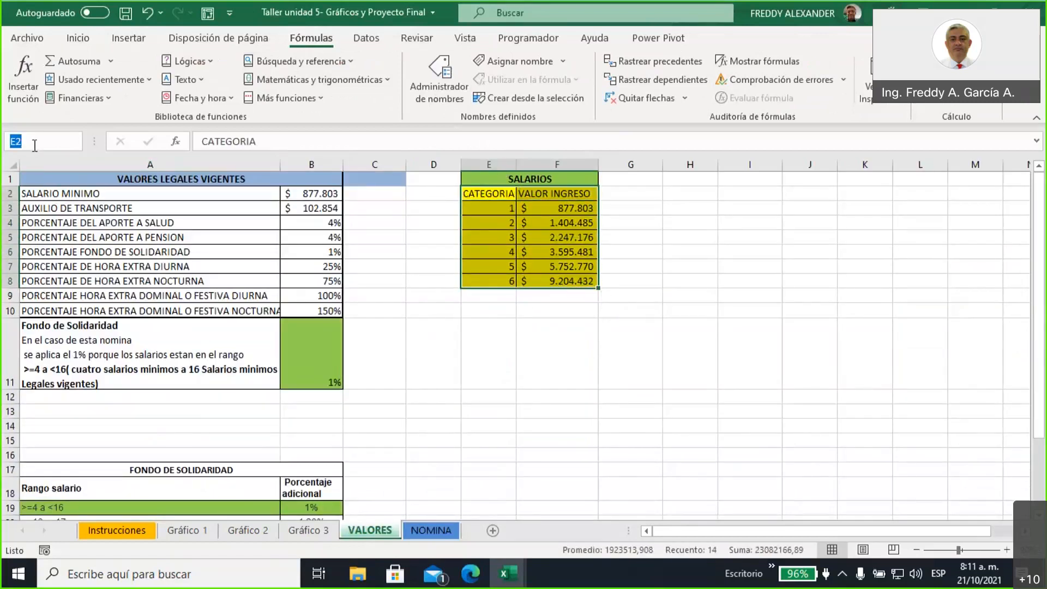
{"action": "type", "text": "SALARIOS"}
{"action": "left_click", "coordinate": [75, 142]}
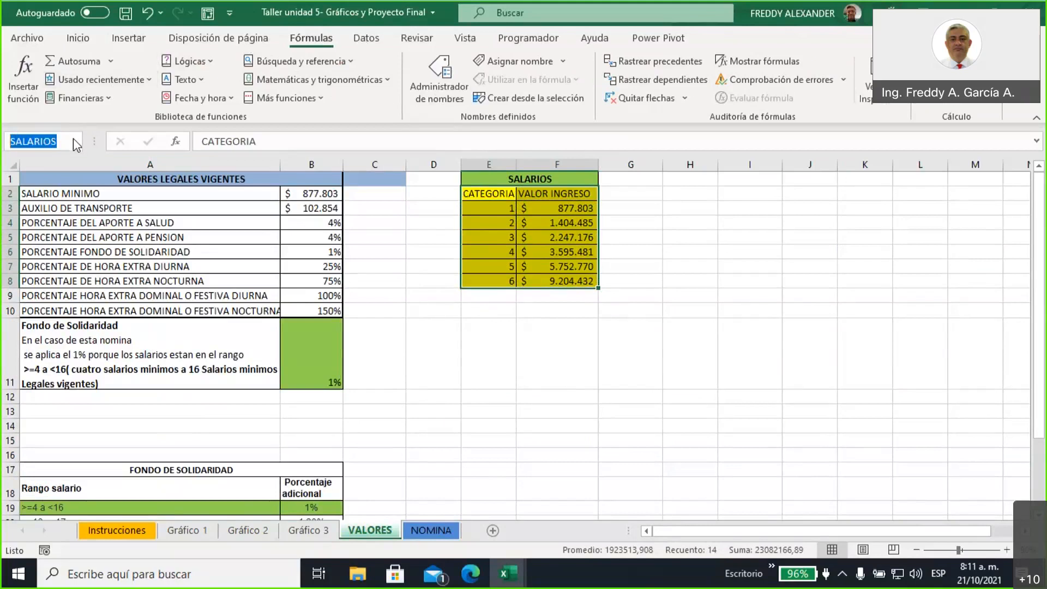
- Confirm the range name and reselect E2:F8 on the VALORES sheet to check that it is applied
{"action": "key", "text": "Return"}
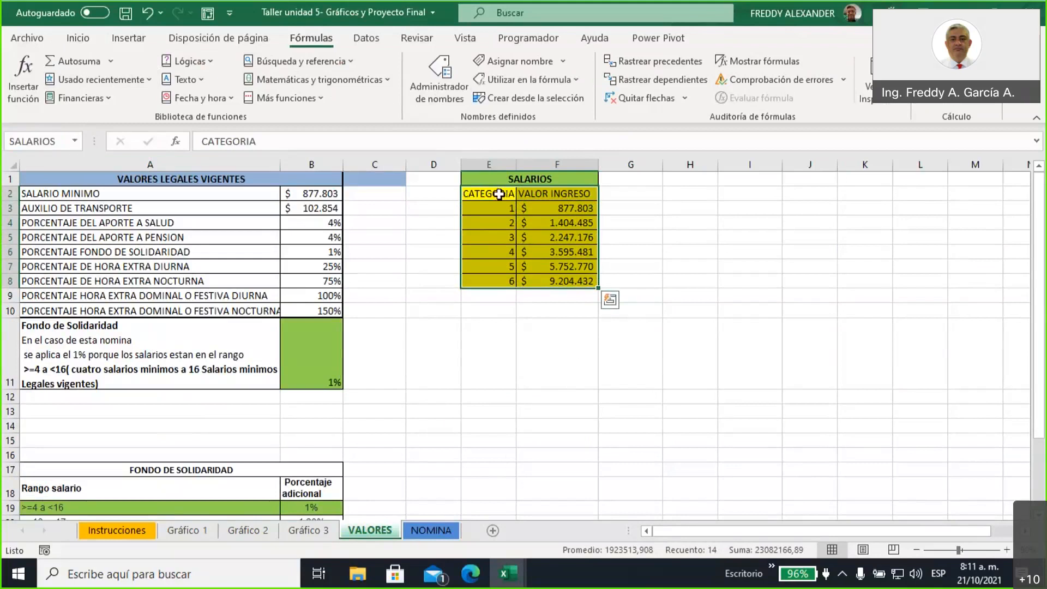
{"action": "left_click_drag", "start_coordinate": [499, 194], "coordinate": [540, 279]}
{"action": "left_click", "coordinate": [528, 178]}
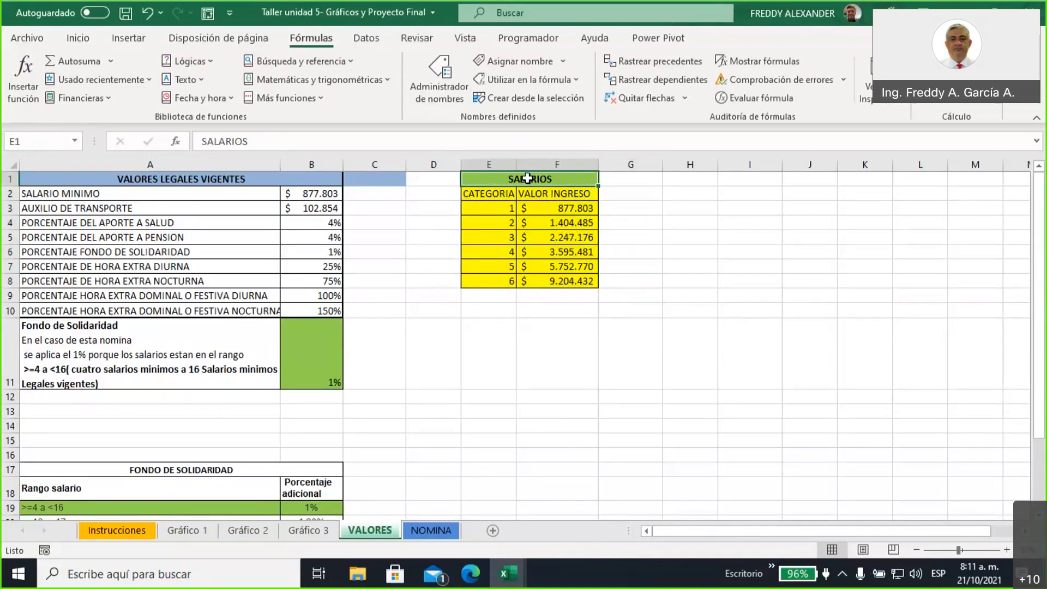
{"action": "left_click_drag", "start_coordinate": [499, 194], "coordinate": [546, 282]}
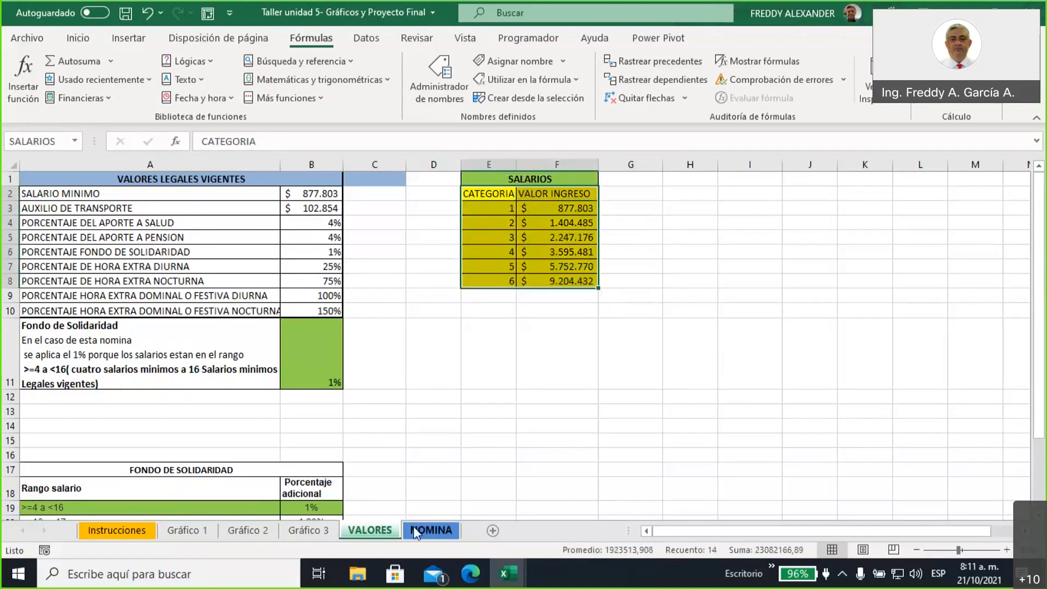
- Enter the salary lookup formula =BUSCARV(B4;SALARIOS;2;0) in cell C4 of the NOMINA sheet
{"action": "left_click", "coordinate": [429, 537]}
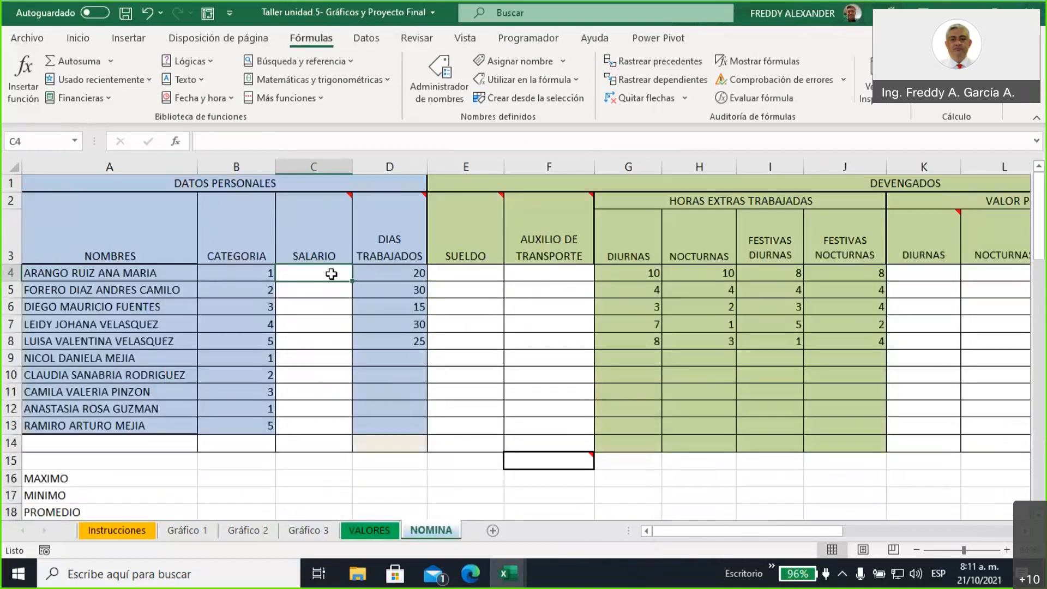
{"action": "type", "text": "=buscar"}
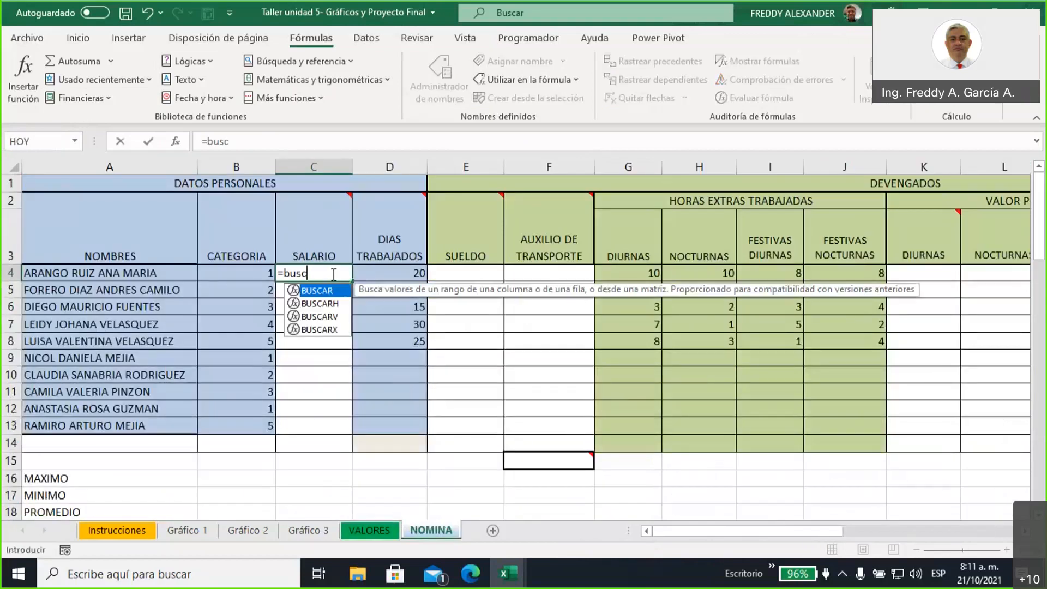
{"action": "double_click", "coordinate": [322, 316]}
{"action": "left_click", "coordinate": [240, 274]}
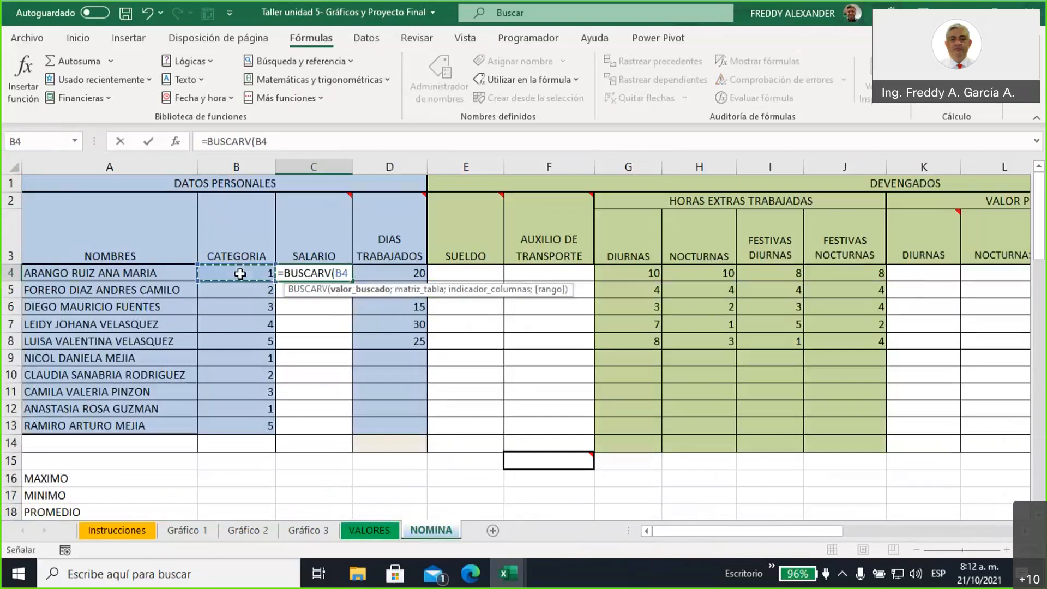
{"action": "type", "text": ";"}
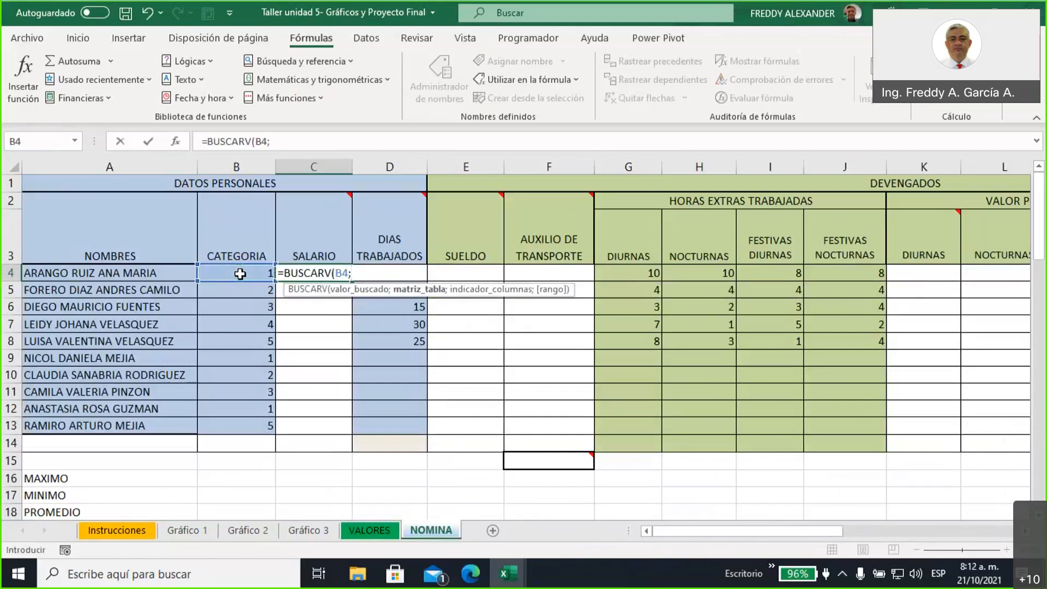
{"action": "type", "text": "sal"}
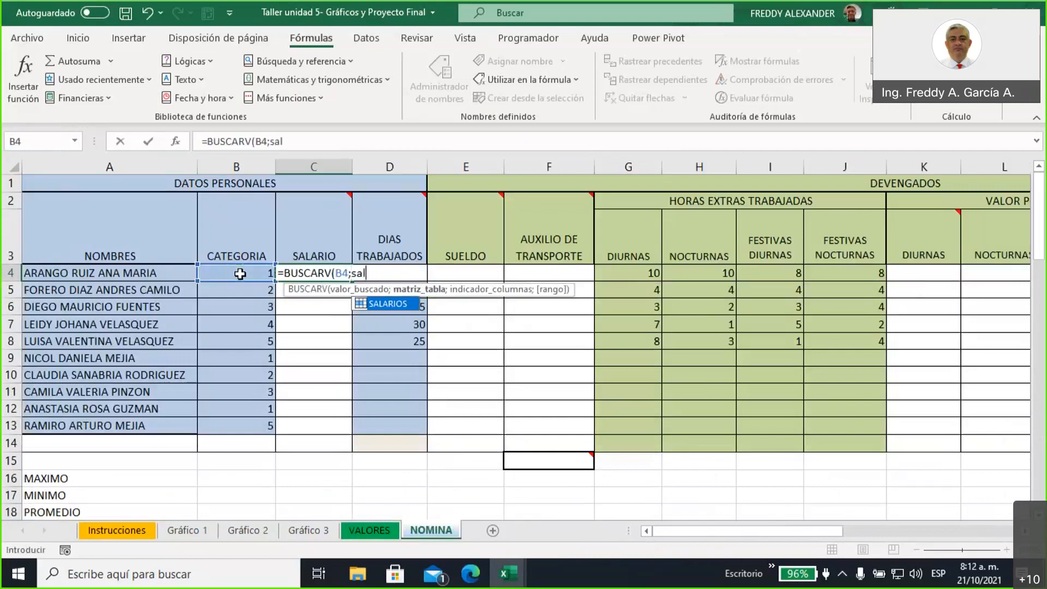
{"action": "double_click", "coordinate": [395, 309]}
{"action": "type", "text": ";2"}
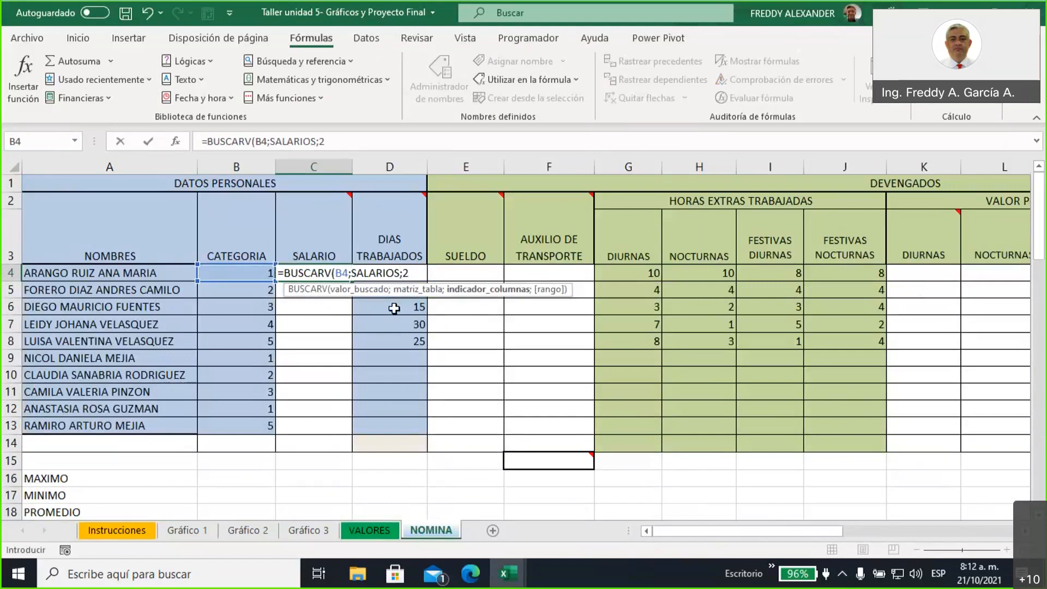
{"action": "type", "text": ";fa"}
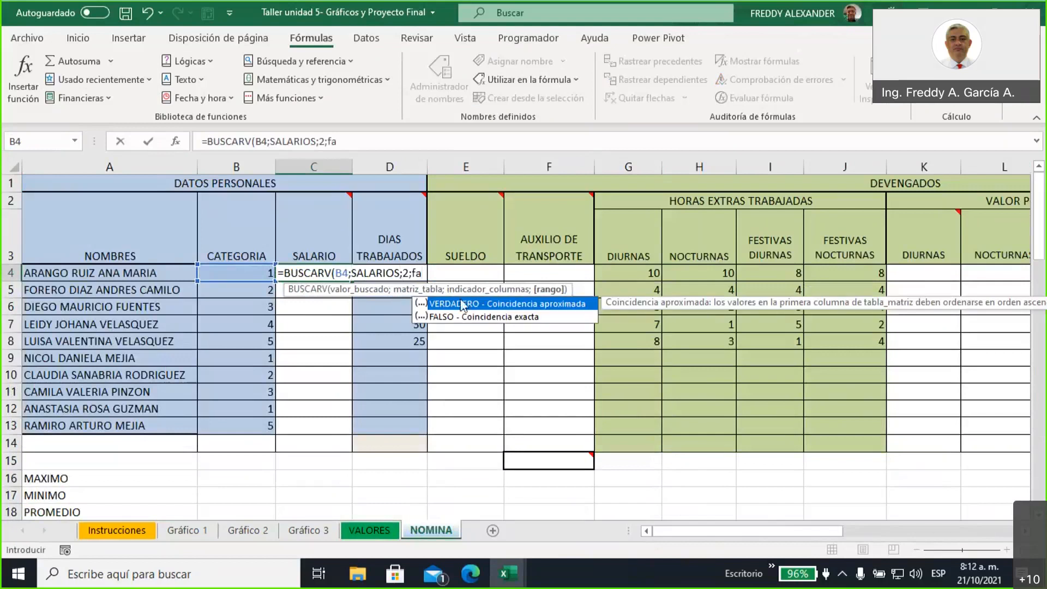
{"action": "key", "text": "BackSpace"}
{"action": "key", "text": "BackSpace"}
{"action": "type", "text": "0"}
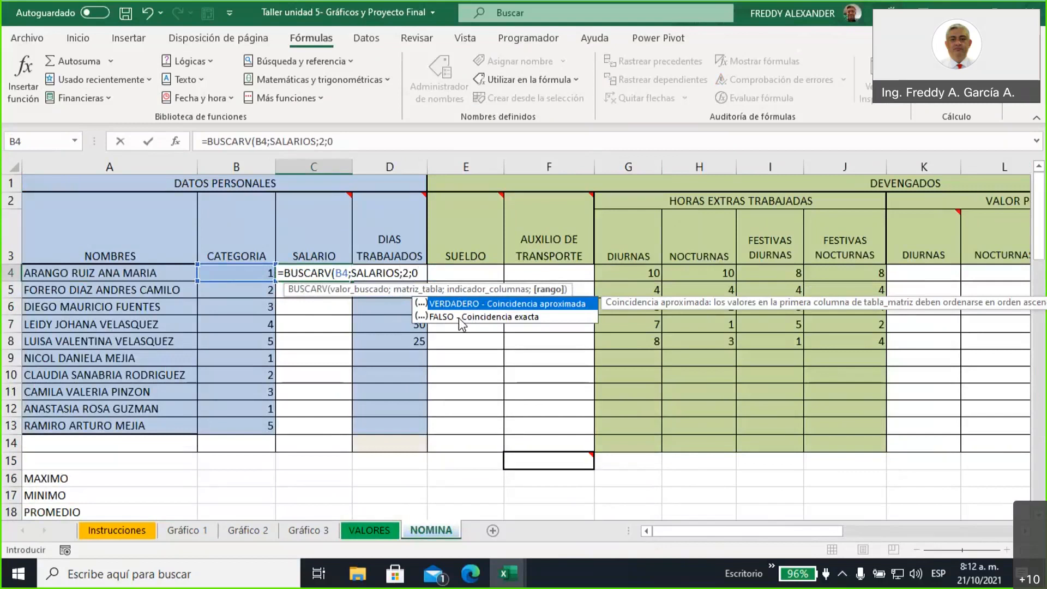
{"action": "type", "text": ")"}
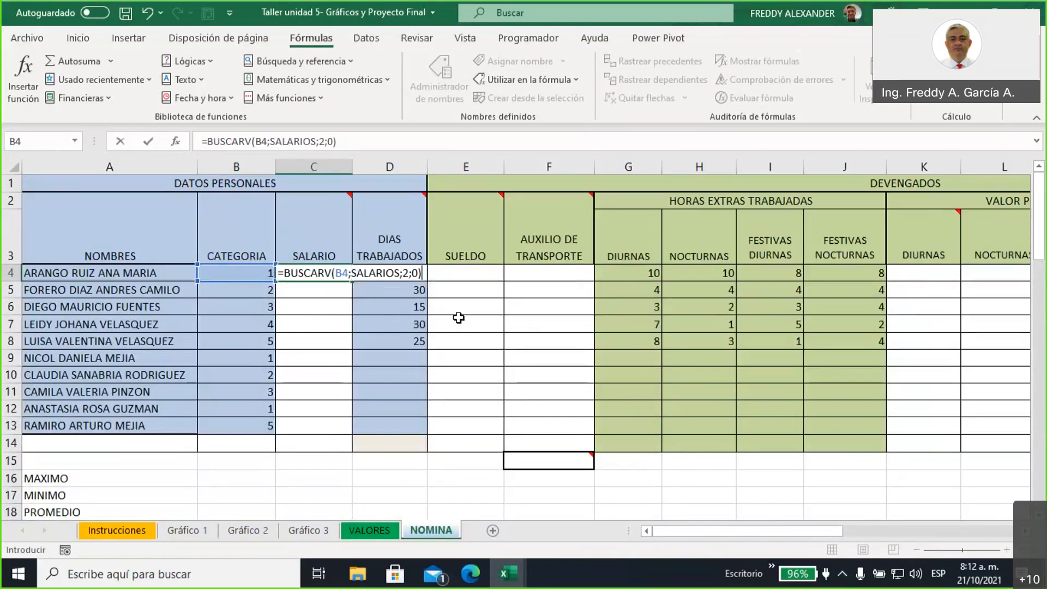
{"action": "key", "text": "Return"}
- Copy the salary lookup formula from C4 down to C13 and check the SALARIOS range in the Name Manager
{"action": "left_click", "coordinate": [306, 273]}
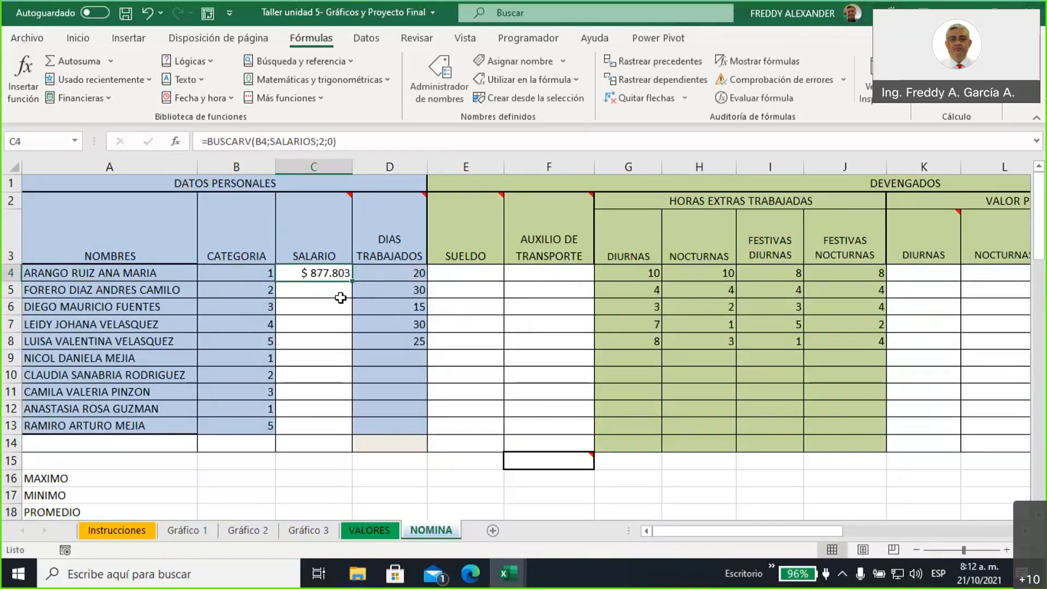
{"action": "left_click_drag", "start_coordinate": [352, 281], "coordinate": [365, 424]}
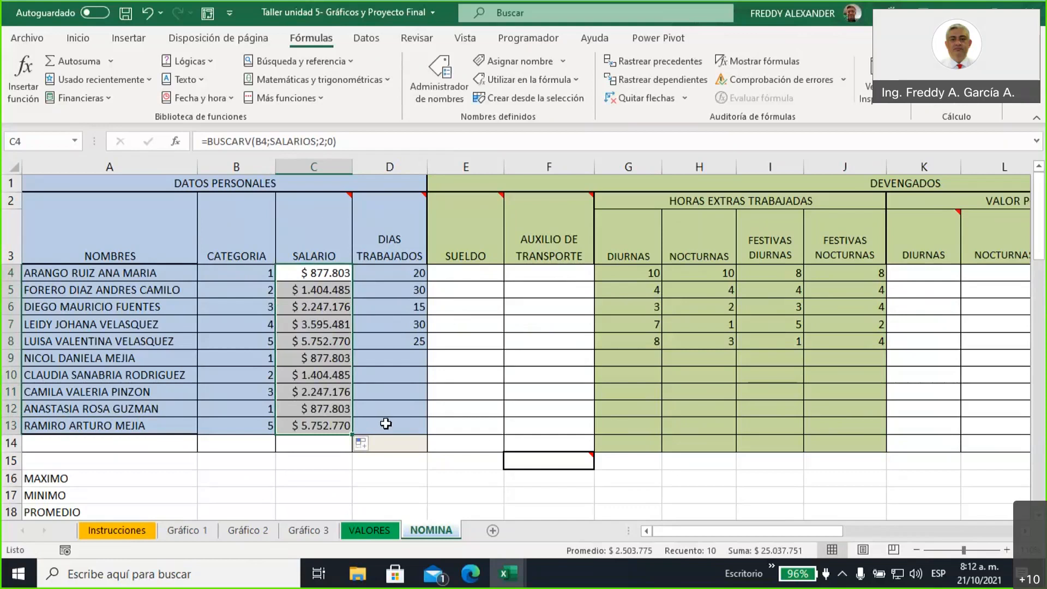
{"action": "left_click", "coordinate": [443, 85]}
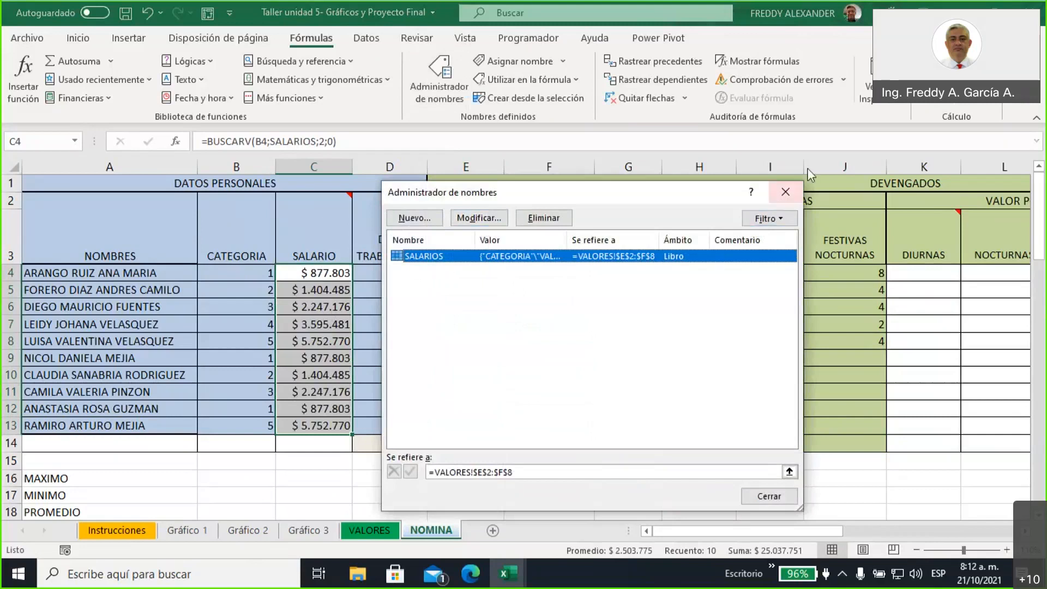
{"action": "left_click", "coordinate": [785, 193]}
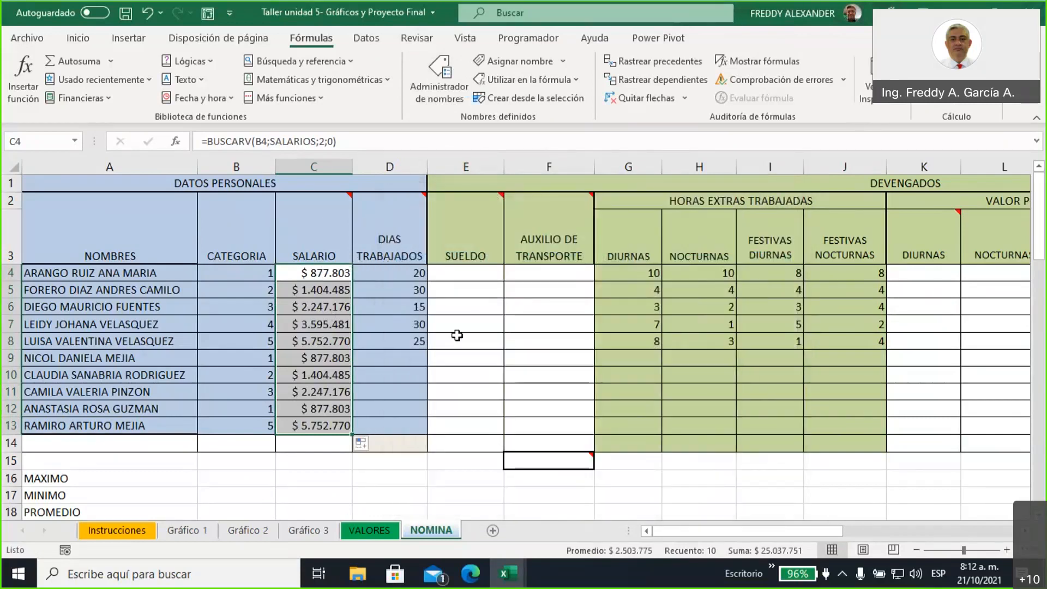
- Fill the empty DIAS TRABAJADOS cells D9:D13 with yellow and select the empty overtime cells G9:J13
{"action": "left_click", "coordinate": [392, 357]}
{"action": "left_click_drag", "start_coordinate": [396, 383], "coordinate": [398, 432]}
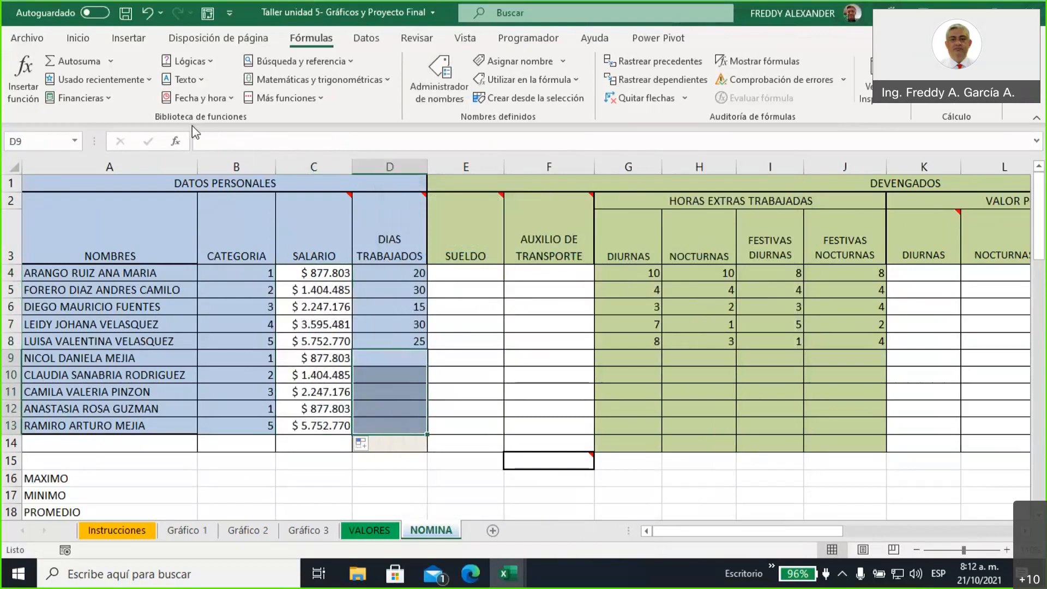
{"action": "left_click", "coordinate": [78, 38]}
{"action": "left_click", "coordinate": [193, 91]}
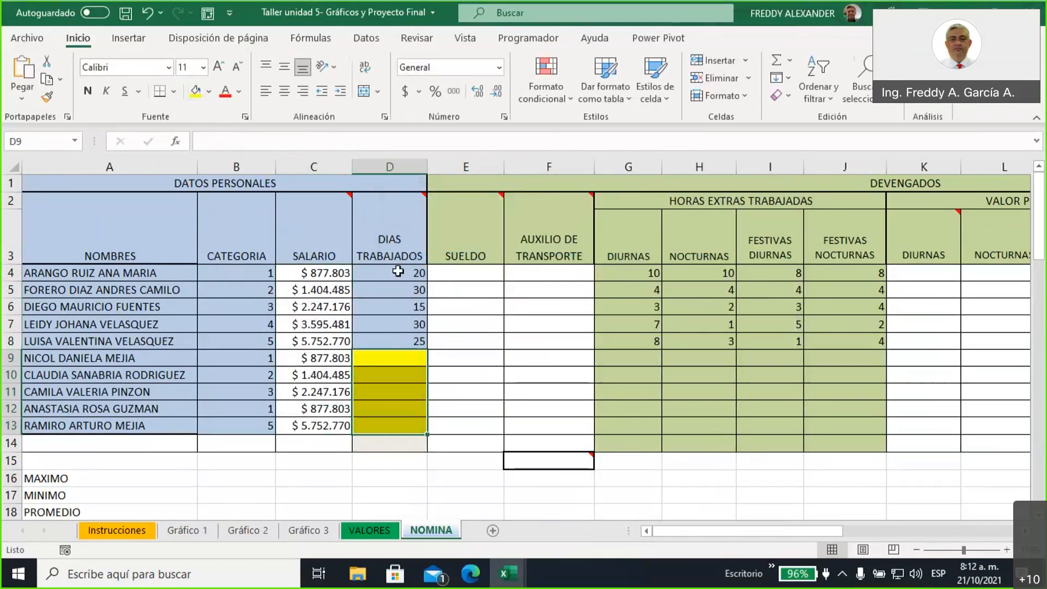
{"action": "left_click_drag", "start_coordinate": [399, 274], "coordinate": [401, 426]}
{"action": "left_click_drag", "start_coordinate": [617, 360], "coordinate": [847, 424]}
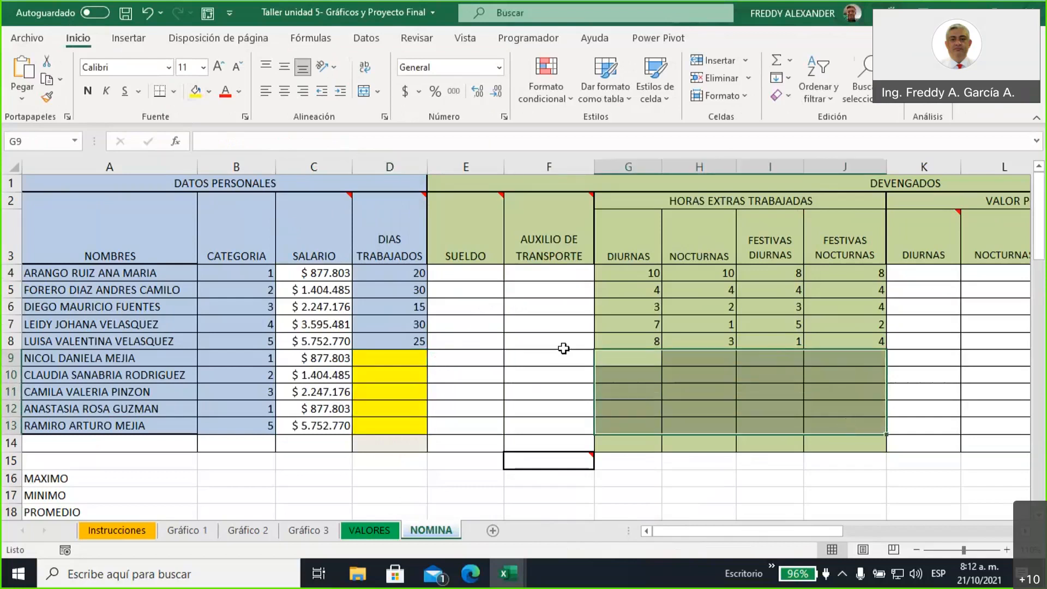
- Fill cell F15 below the AUXILIO DE TRANSPORTE column with yellow and read its note
{"action": "scroll", "coordinate": [562, 347], "scroll_direction": "down", "scroll_amount": 2}
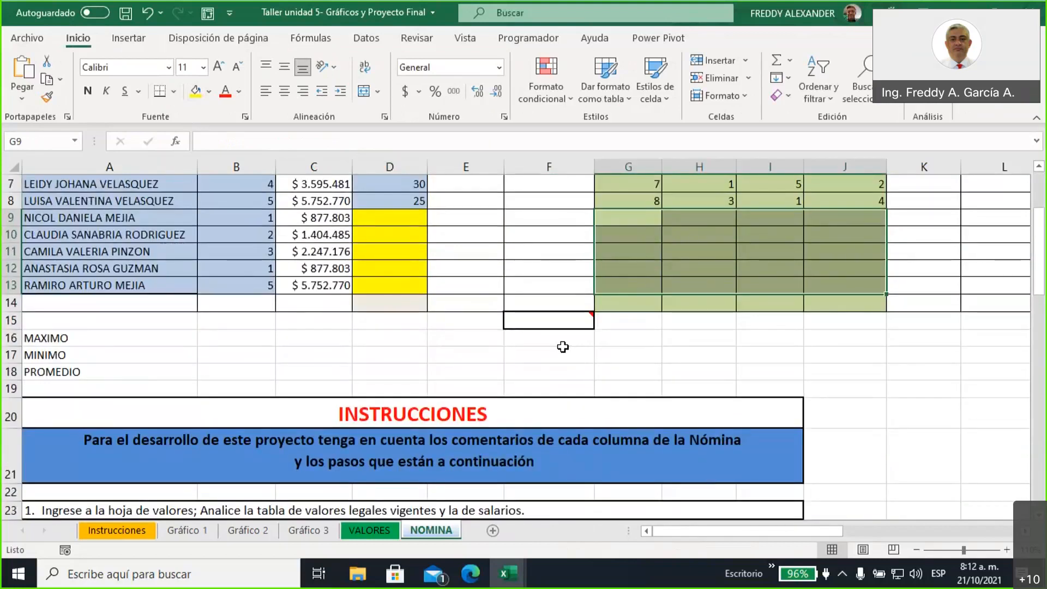
{"action": "scroll", "coordinate": [563, 347], "scroll_direction": "up", "scroll_amount": 1}
{"action": "left_click", "coordinate": [551, 369]}
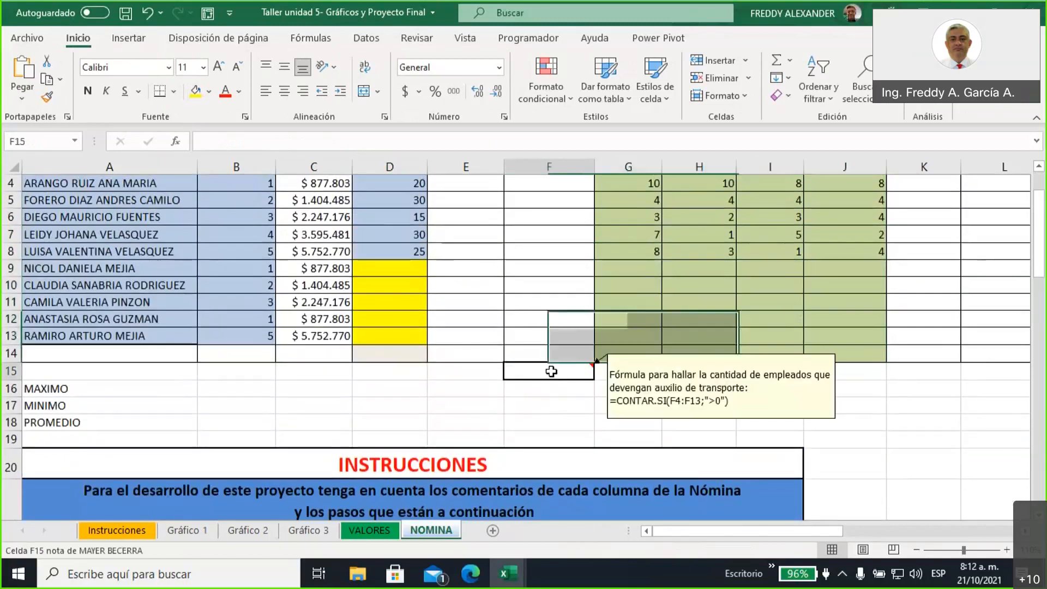
{"action": "left_click", "coordinate": [195, 91]}
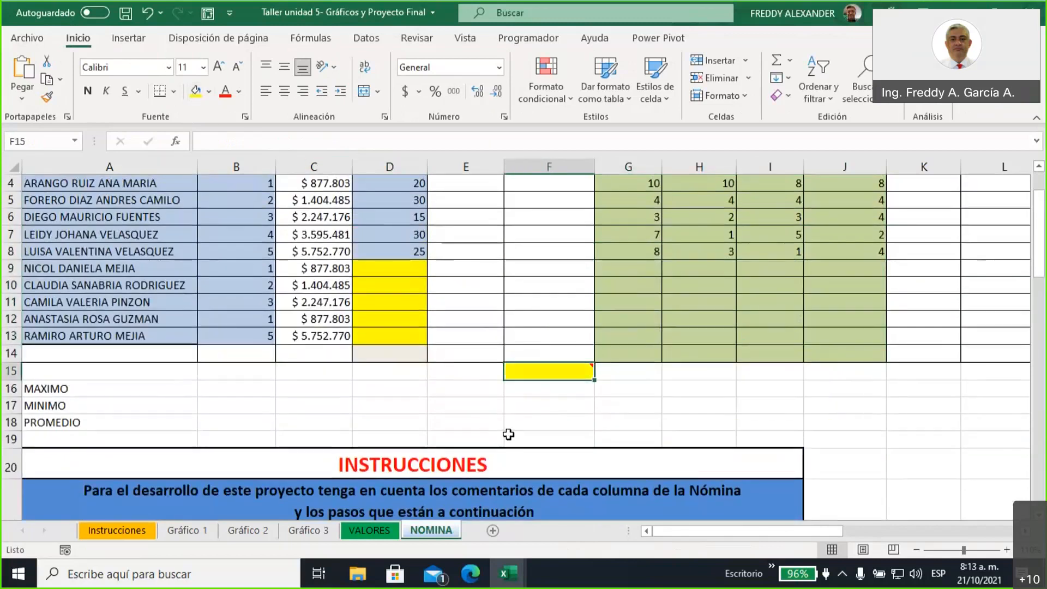
{"action": "mouse_move", "coordinate": [551, 372]}
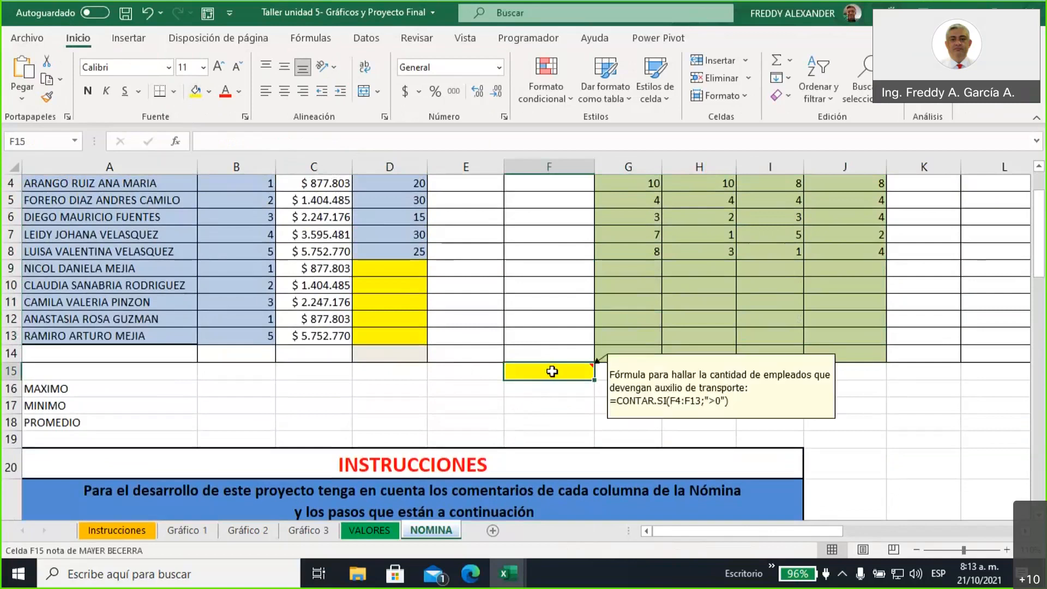
- Fill the MAXIMO, MINIMO and PROMEDIO result cells C16, C17 and C18 in the SALARIO column with yellow
{"action": "left_click", "coordinate": [64, 389]}
{"action": "left_click", "coordinate": [315, 389]}
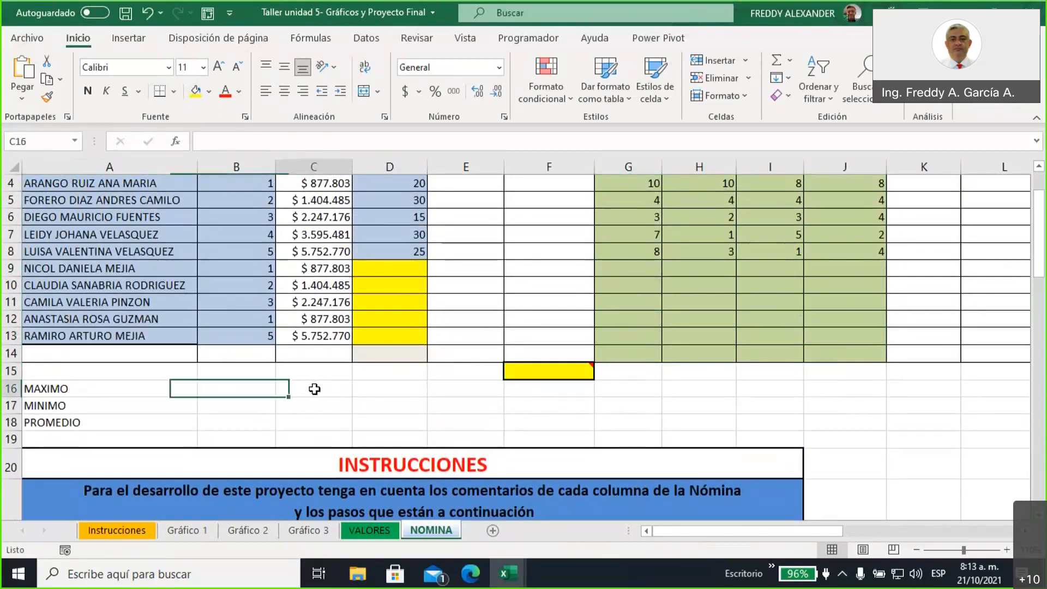
{"action": "left_click", "coordinate": [196, 92]}
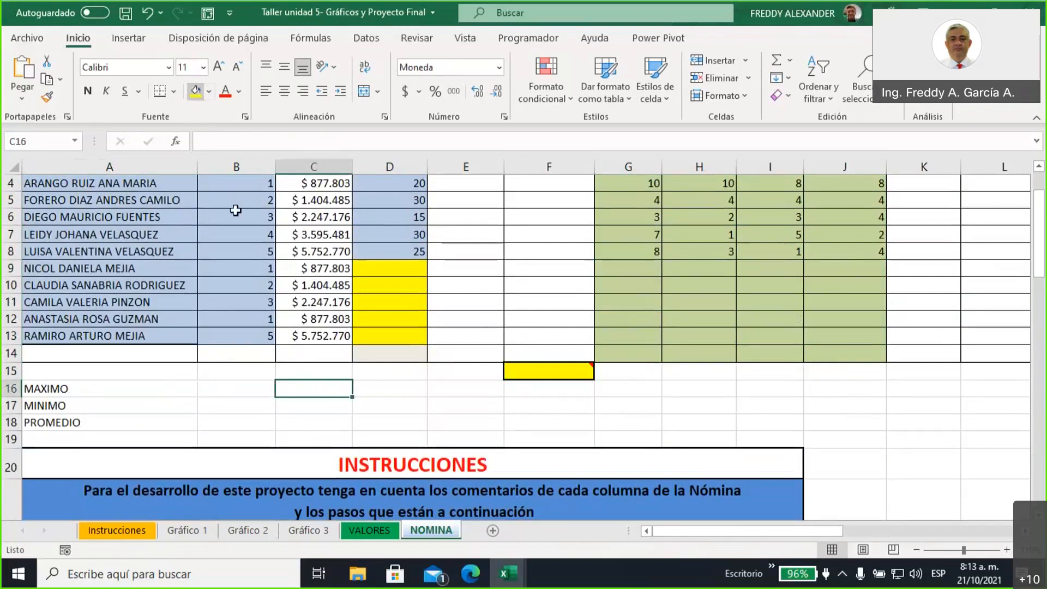
{"action": "left_click", "coordinate": [309, 406]}
{"action": "left_click", "coordinate": [196, 91]}
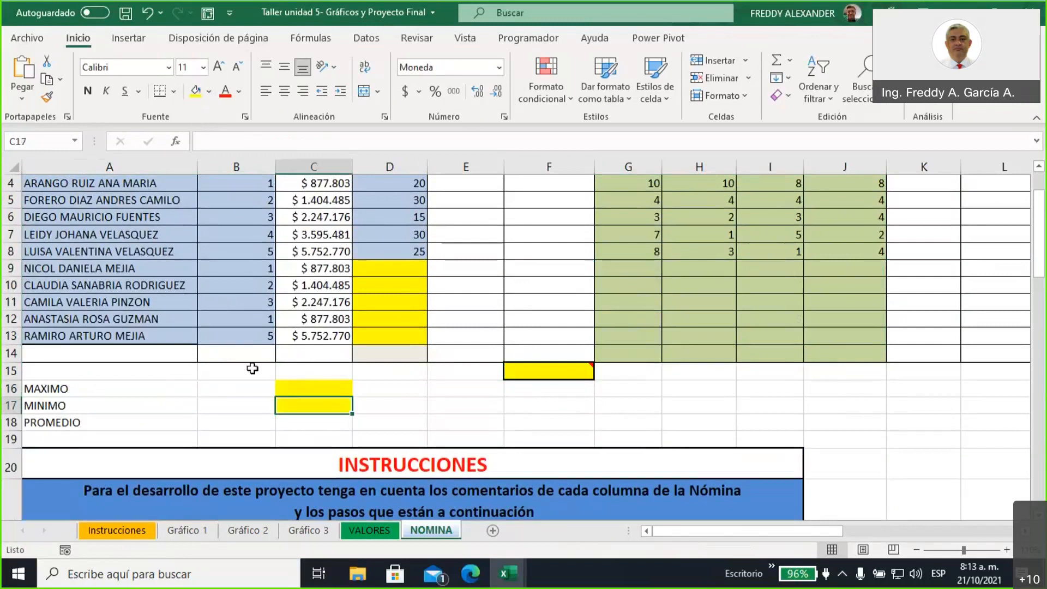
{"action": "left_click", "coordinate": [296, 427]}
{"action": "left_click", "coordinate": [196, 91]}
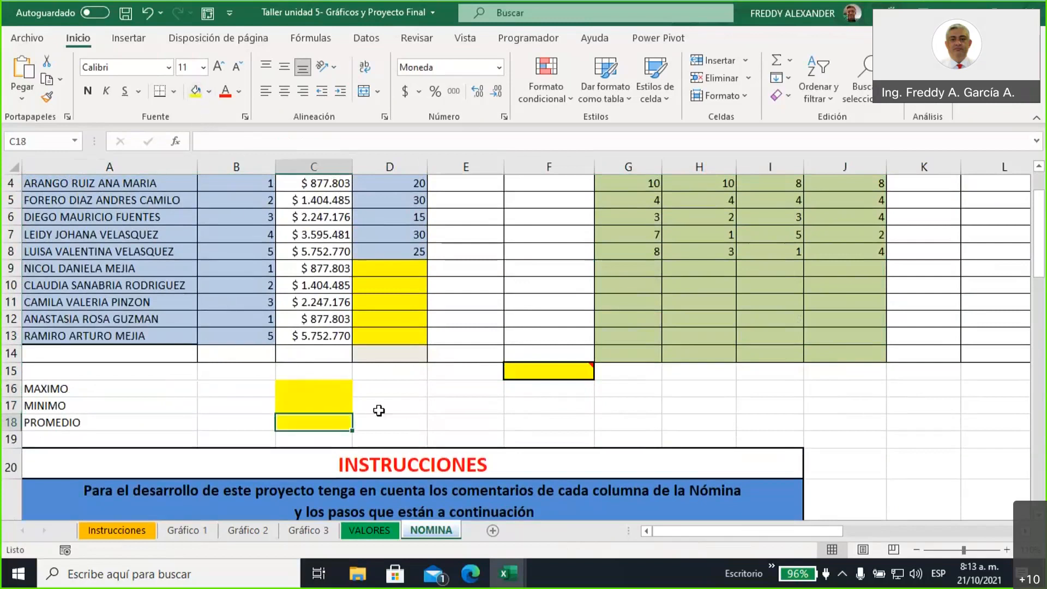
- Calculate the highest salary in the MAXIMO row by entering =MAX(C4:C13) in cell C16
{"action": "left_click", "coordinate": [319, 391]}
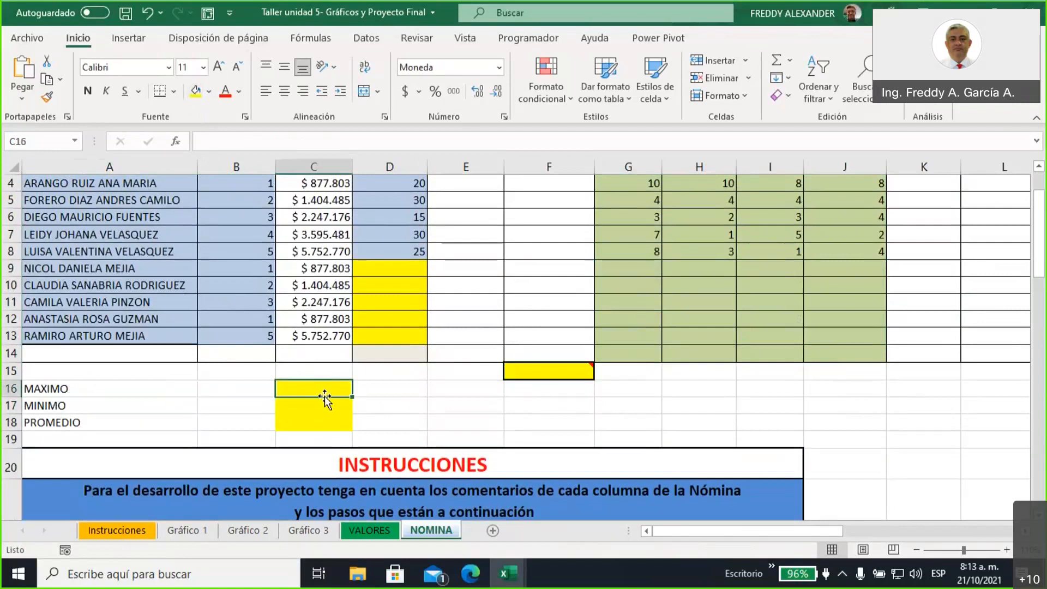
{"action": "type", "text": "=max"}
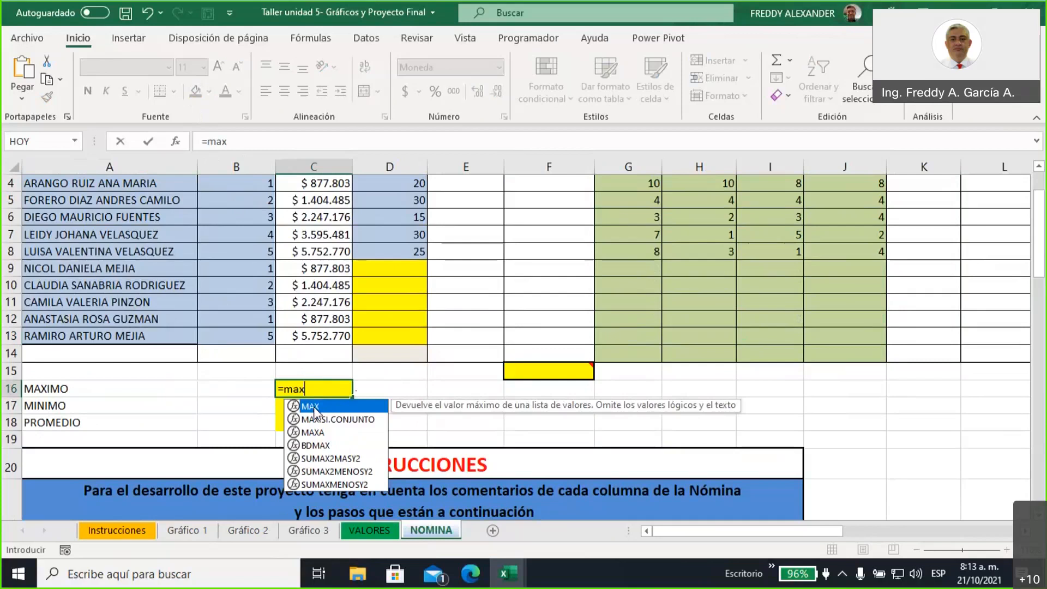
{"action": "double_click", "coordinate": [311, 407]}
{"action": "scroll", "coordinate": [320, 268], "scroll_direction": "up", "scroll_amount": 1}
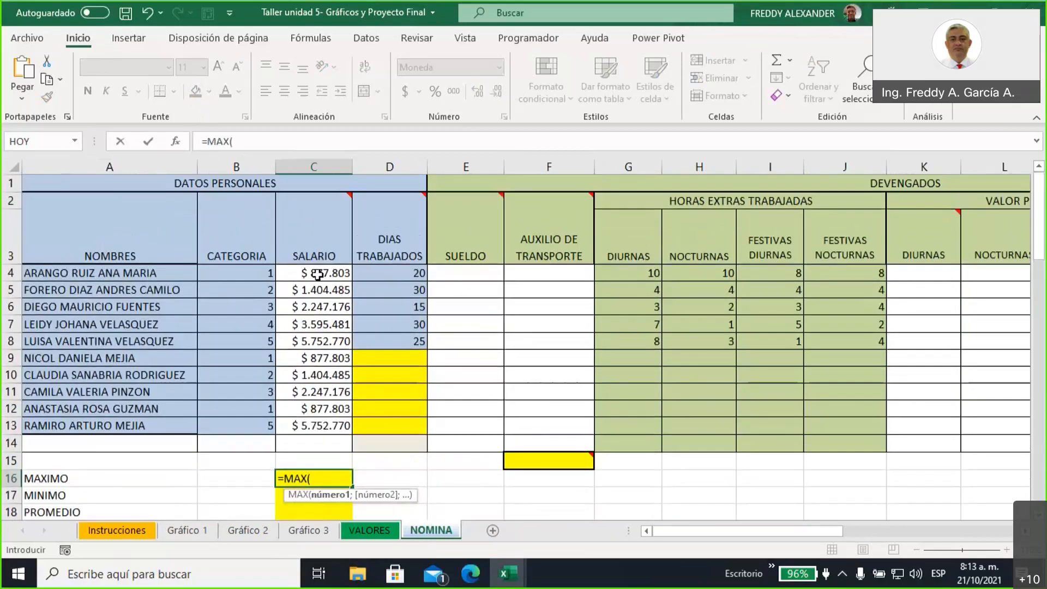
{"action": "left_click_drag", "start_coordinate": [317, 281], "coordinate": [314, 426]}
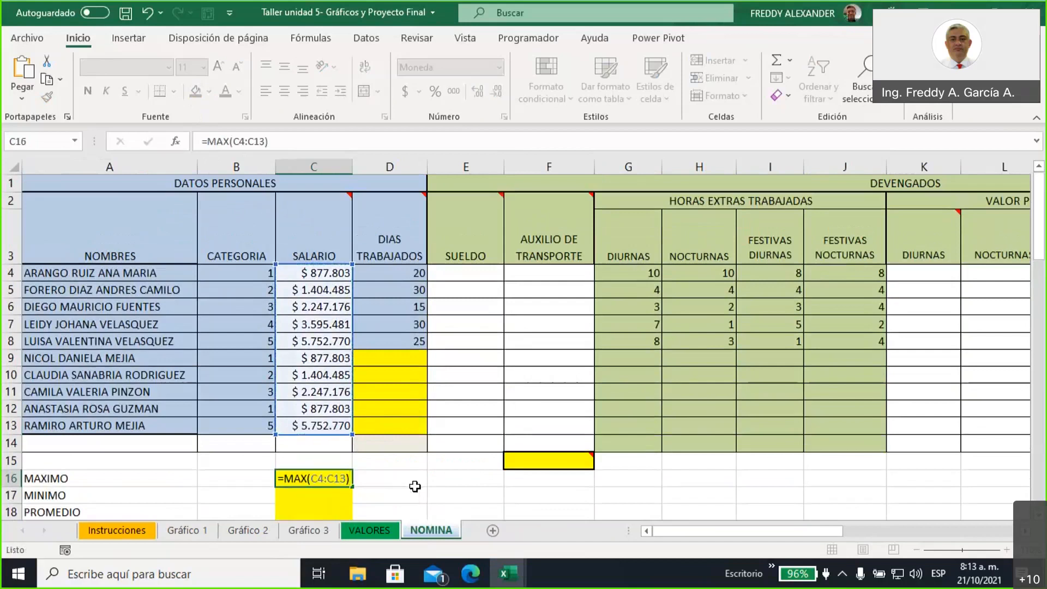
{"action": "key", "text": "Return"}
{"action": "scroll", "coordinate": [410, 479], "scroll_direction": "down", "scroll_amount": 1}
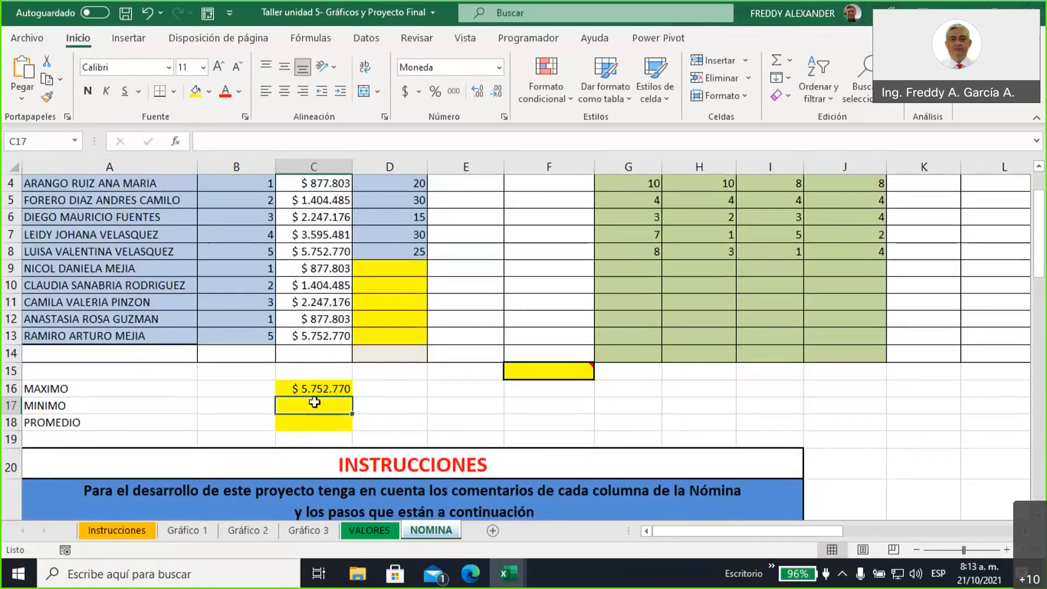
{"action": "left_click", "coordinate": [314, 388]}
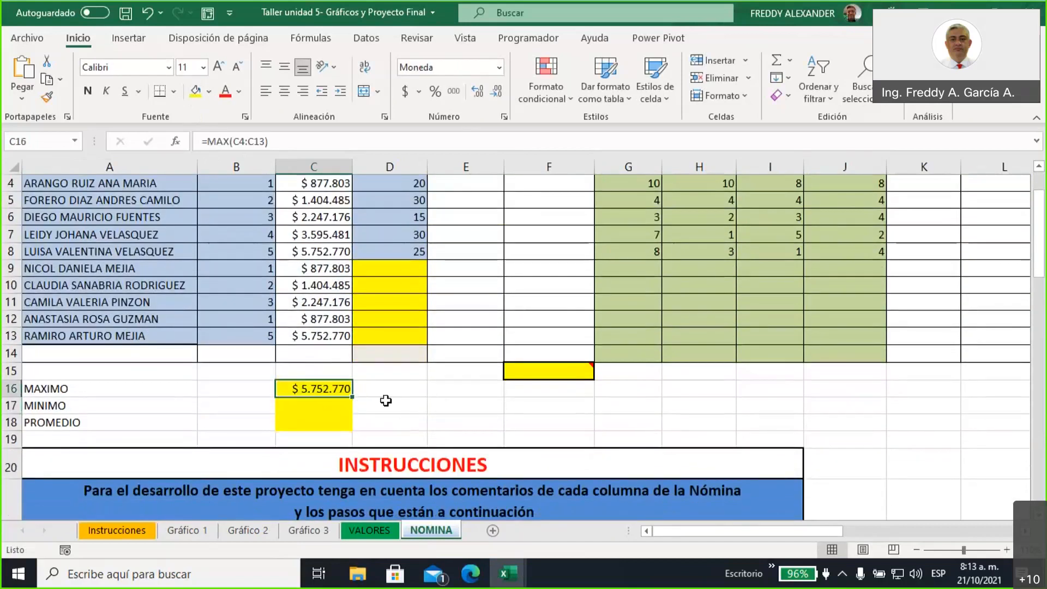
- Calculate the lowest salary in the MINIMO row by entering =MIN(C4:C13) in cell C17
{"action": "left_click", "coordinate": [324, 404]}
{"action": "type", "text": "="}
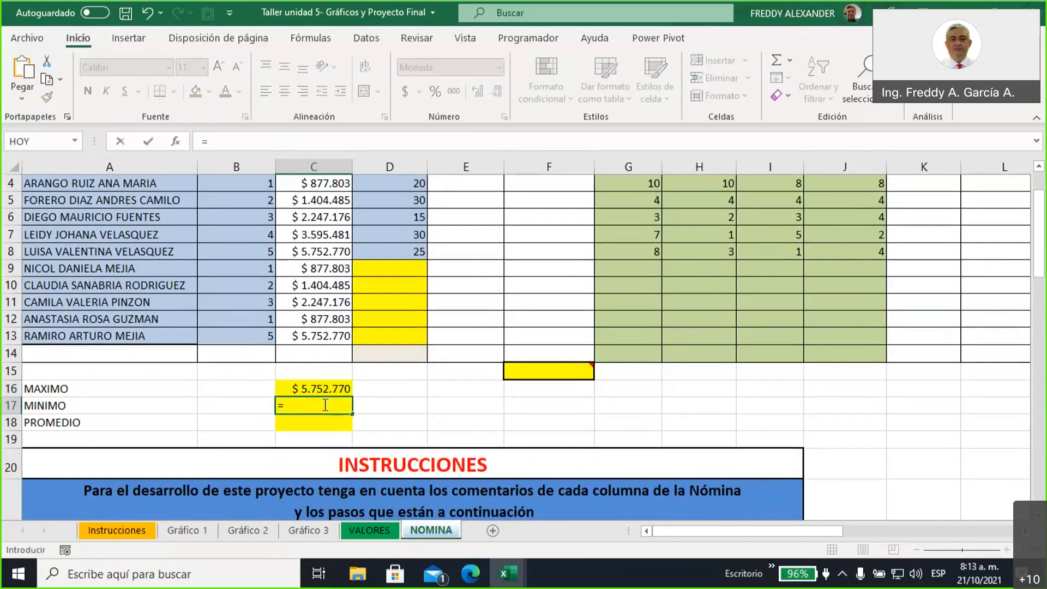
{"action": "type", "text": "min"}
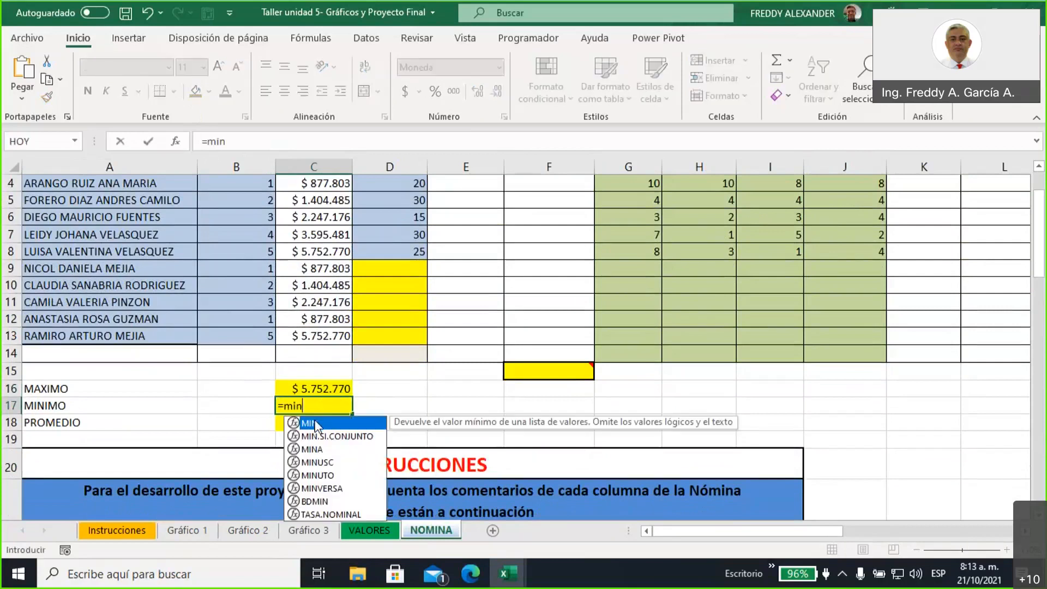
{"action": "double_click", "coordinate": [315, 424]}
{"action": "scroll", "coordinate": [378, 290], "scroll_direction": "up", "scroll_amount": 1}
{"action": "left_click_drag", "start_coordinate": [324, 273], "coordinate": [304, 428]}
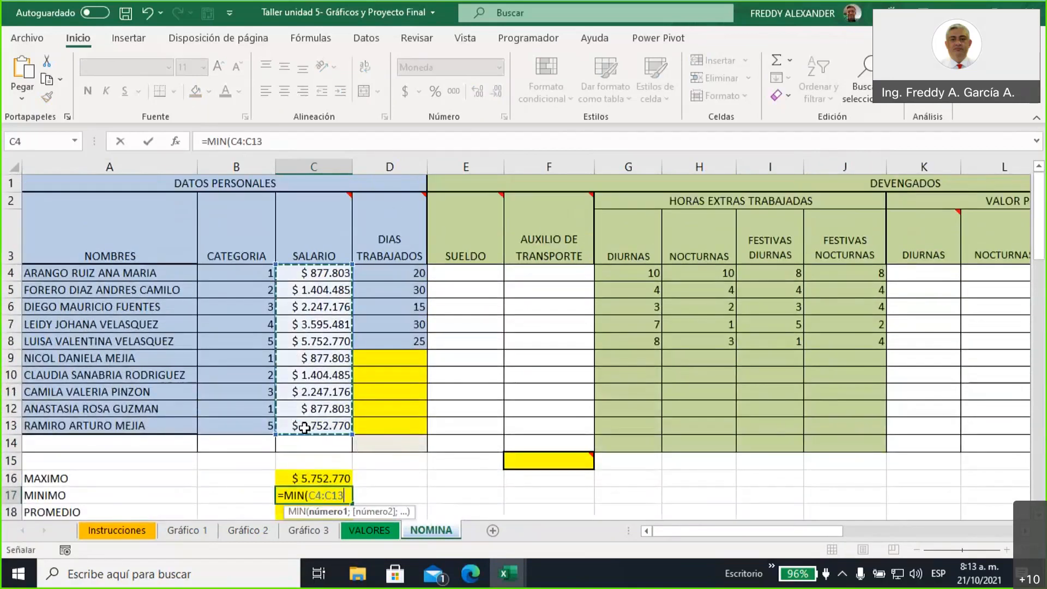
{"action": "key", "text": "Return"}
- Calculate the average salary in the PROMEDIO row by entering =PROMEDIO(C4:C13) in cell C18
{"action": "scroll", "coordinate": [369, 492], "scroll_direction": "down", "scroll_amount": 1}
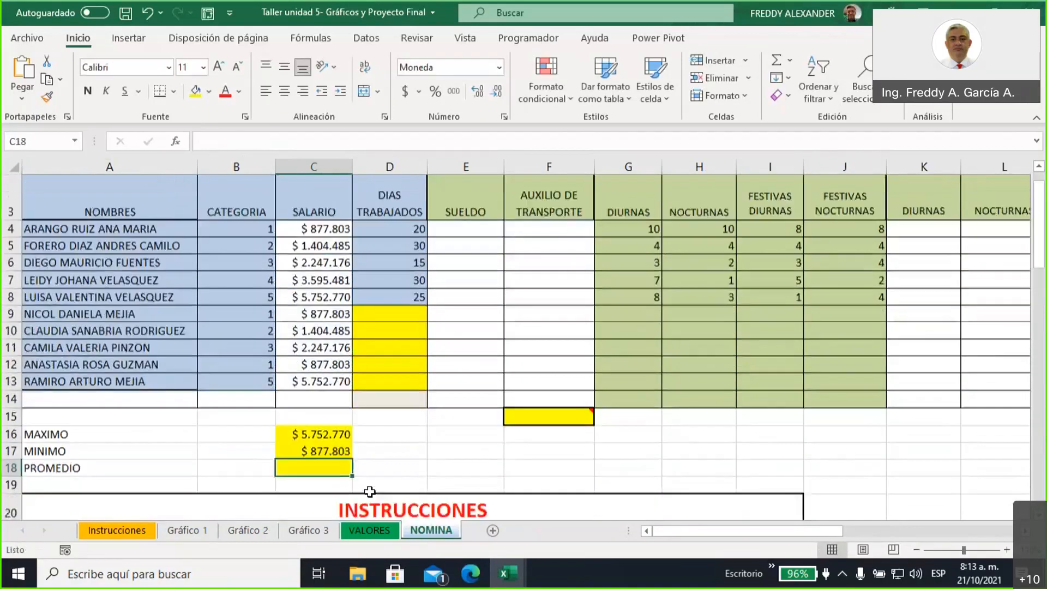
{"action": "scroll", "coordinate": [369, 492], "scroll_direction": "down", "scroll_amount": 1}
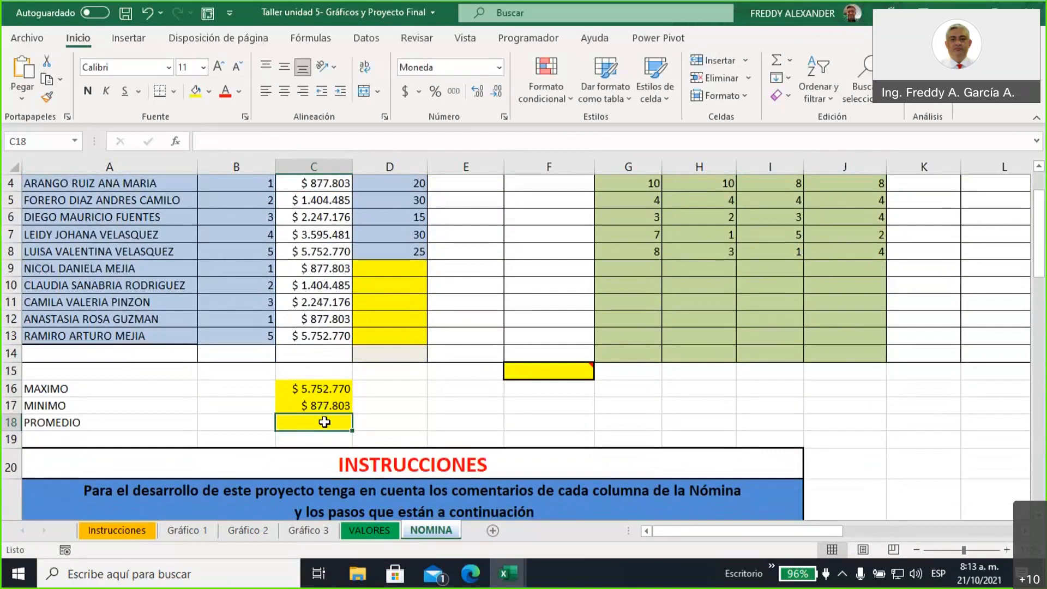
{"action": "type", "text": "="}
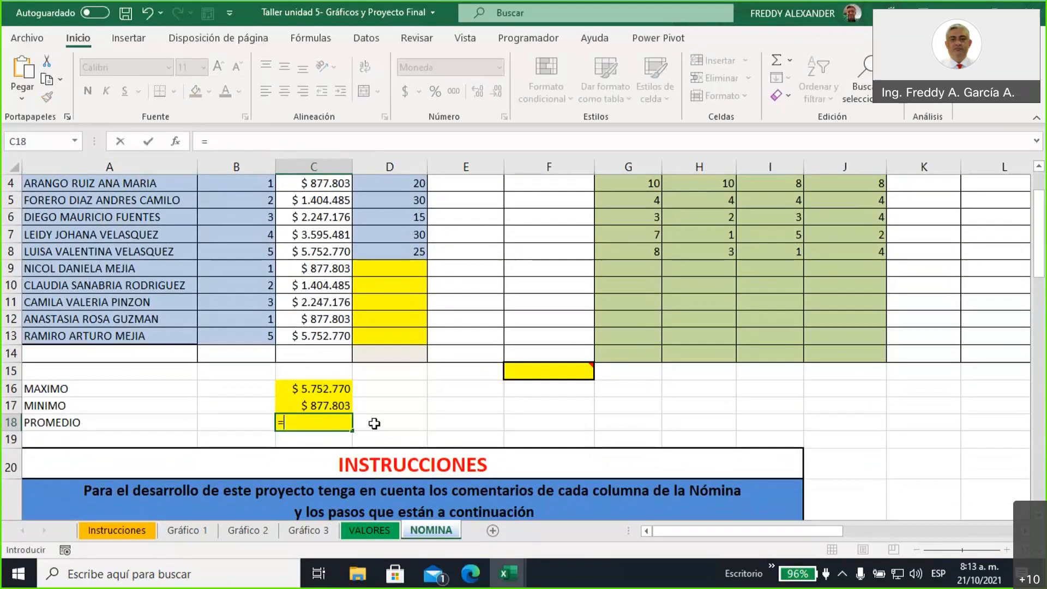
{"action": "type", "text": "promedi"}
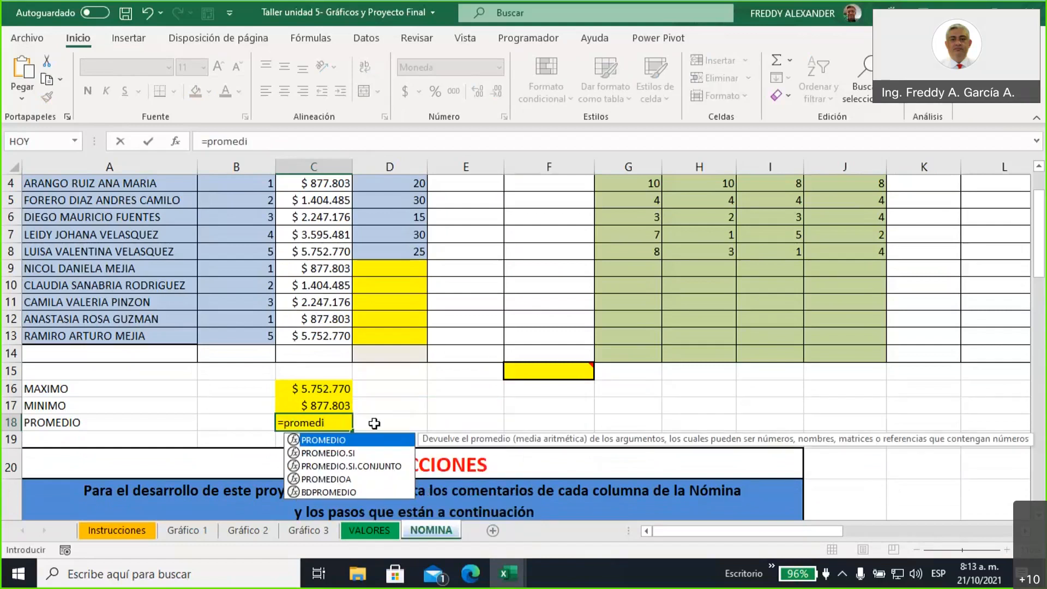
{"action": "key", "text": "Tab"}
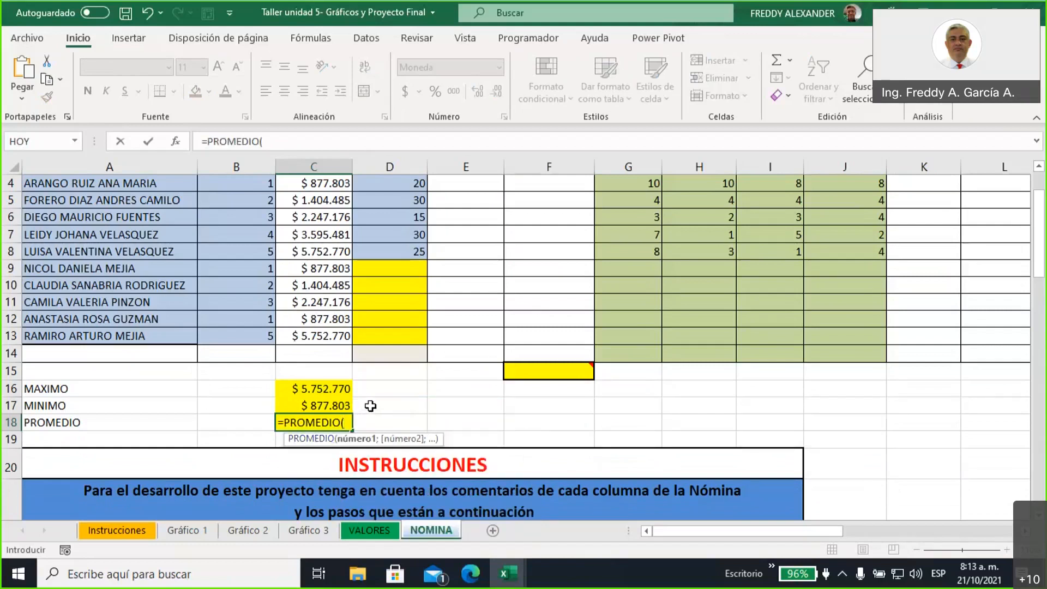
{"action": "scroll", "coordinate": [333, 289], "scroll_direction": "up", "scroll_amount": 1}
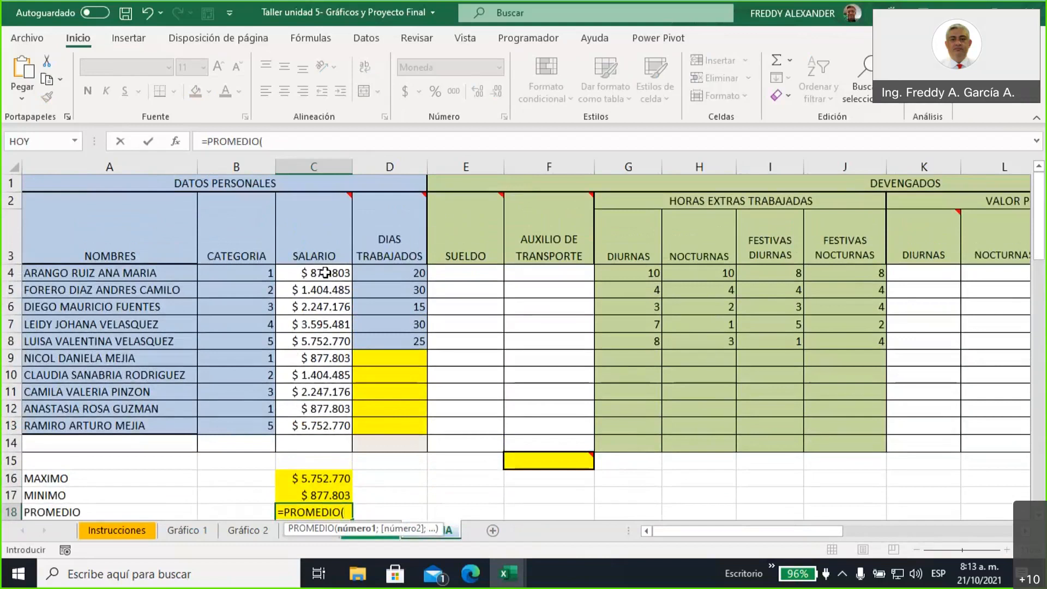
{"action": "left_click_drag", "start_coordinate": [326, 272], "coordinate": [322, 424]}
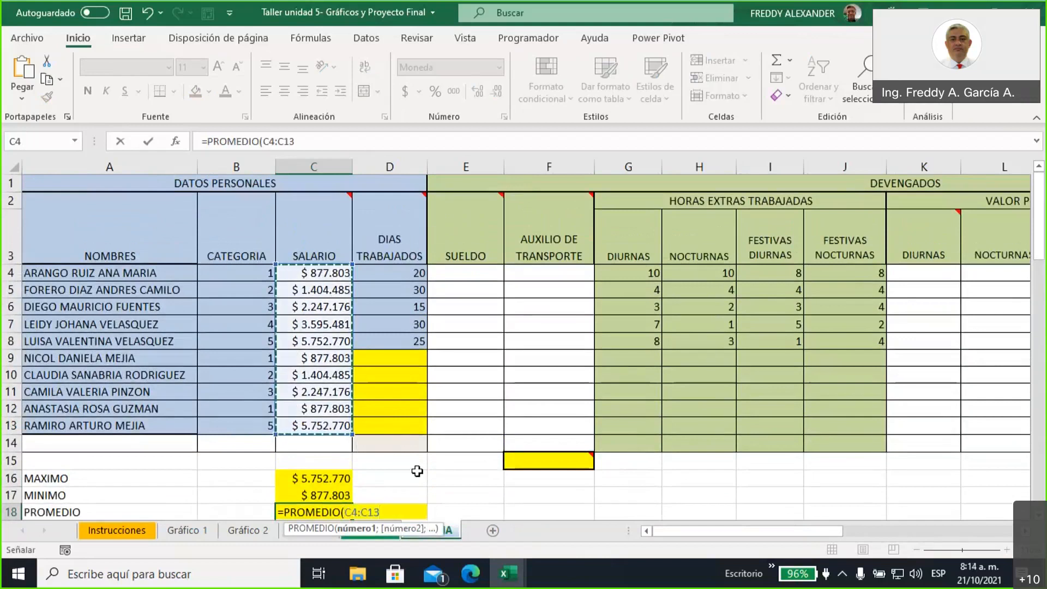
{"action": "type", "text": ")"}
{"action": "scroll", "coordinate": [417, 471], "scroll_direction": "down", "scroll_amount": 1}
{"action": "key", "text": "ctrl+Return"}
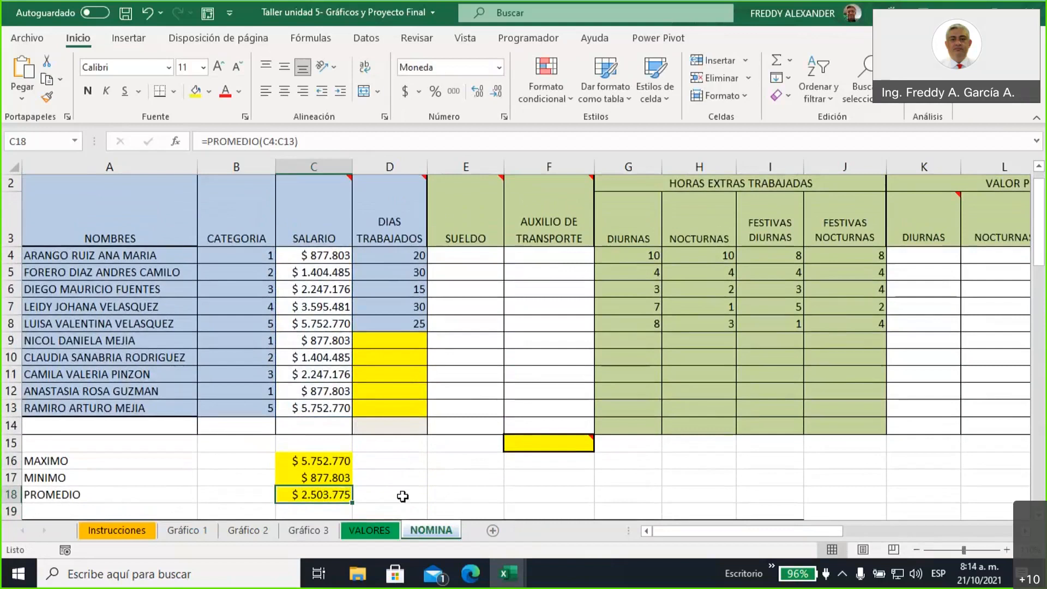
- Examine the CATEGORIA cells B4:B13 and the DIAS TRABAJADOS cells D4:D13, selecting each range in turn
{"action": "scroll", "coordinate": [403, 496], "scroll_direction": "up", "scroll_amount": 1}
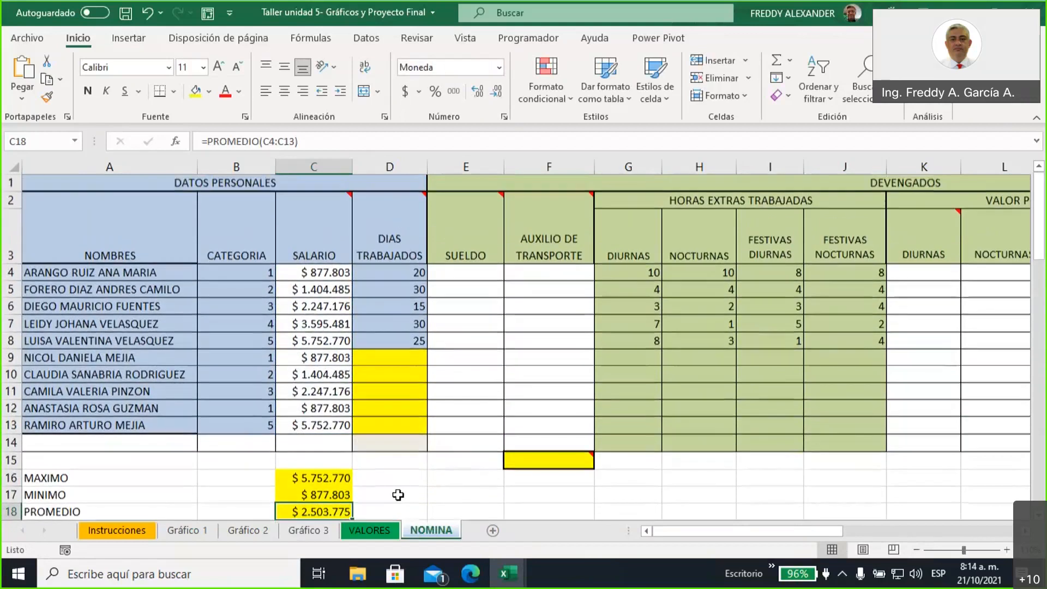
{"action": "scroll", "coordinate": [391, 429], "scroll_direction": "down", "scroll_amount": 3}
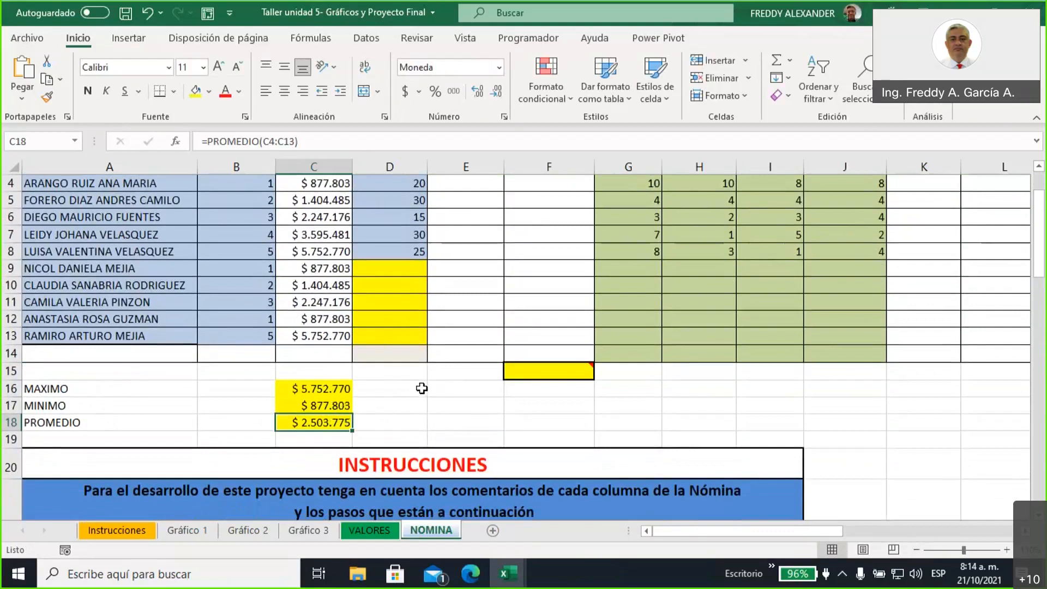
{"action": "scroll", "coordinate": [422, 389], "scroll_direction": "up", "scroll_amount": 1}
{"action": "scroll", "coordinate": [422, 388], "scroll_direction": "down", "scroll_amount": 1}
{"action": "scroll", "coordinate": [421, 391], "scroll_direction": "up", "scroll_amount": 1}
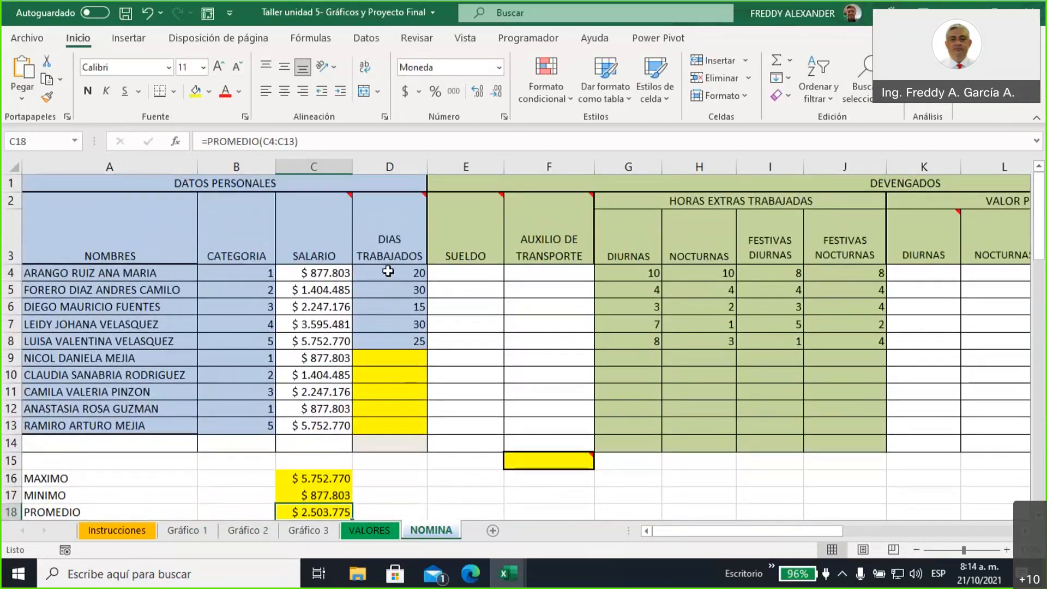
{"action": "left_click_drag", "start_coordinate": [239, 273], "coordinate": [249, 419]}
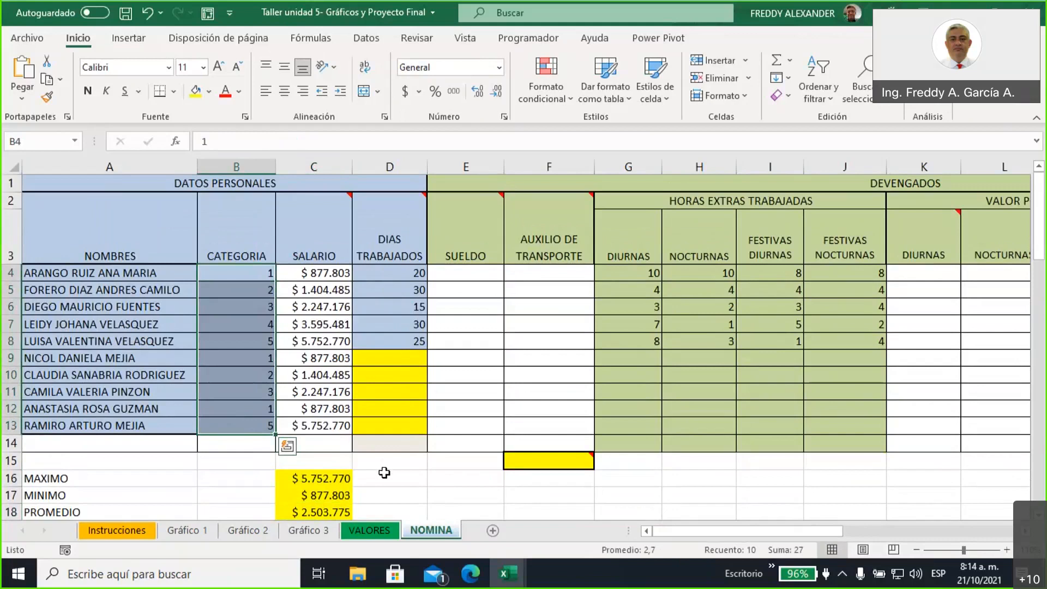
{"action": "left_click_drag", "start_coordinate": [388, 273], "coordinate": [396, 418]}
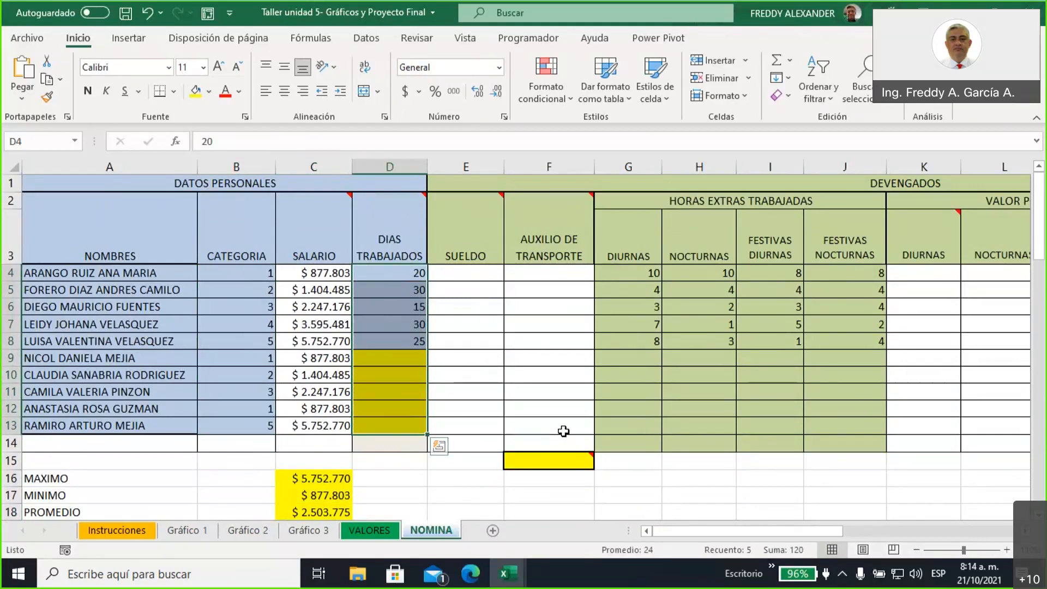
{"action": "left_click_drag", "start_coordinate": [236, 273], "coordinate": [237, 426]}
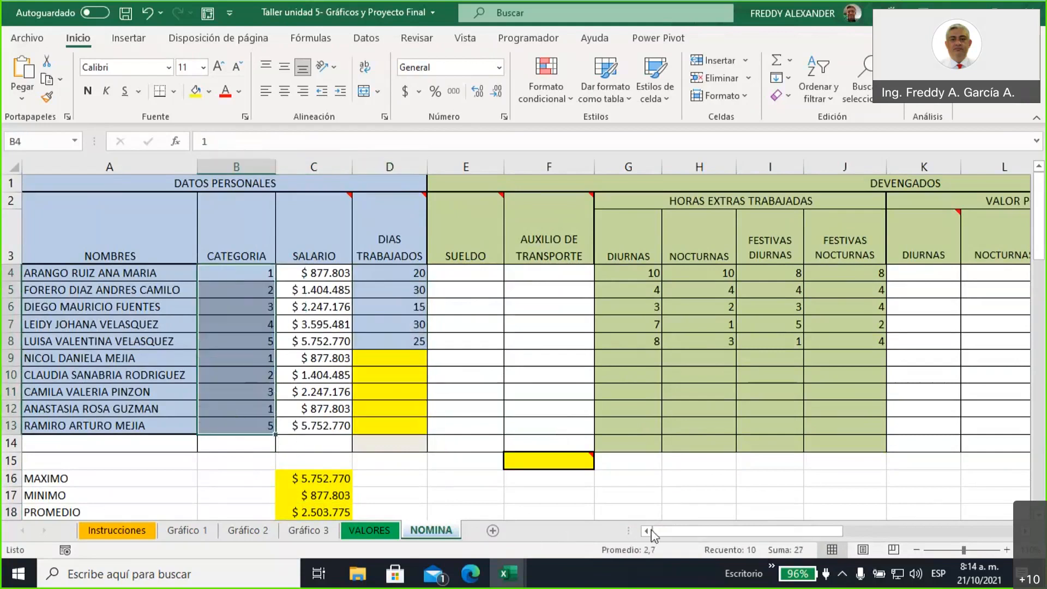
{"action": "left_click_drag", "start_coordinate": [678, 532], "coordinate": [652, 531]}
- Fill instructions 22 and 23 in rows 52 and 53 of the NOMINA sheet with yellow
{"action": "scroll", "coordinate": [464, 453], "scroll_direction": "down", "scroll_amount": 2}
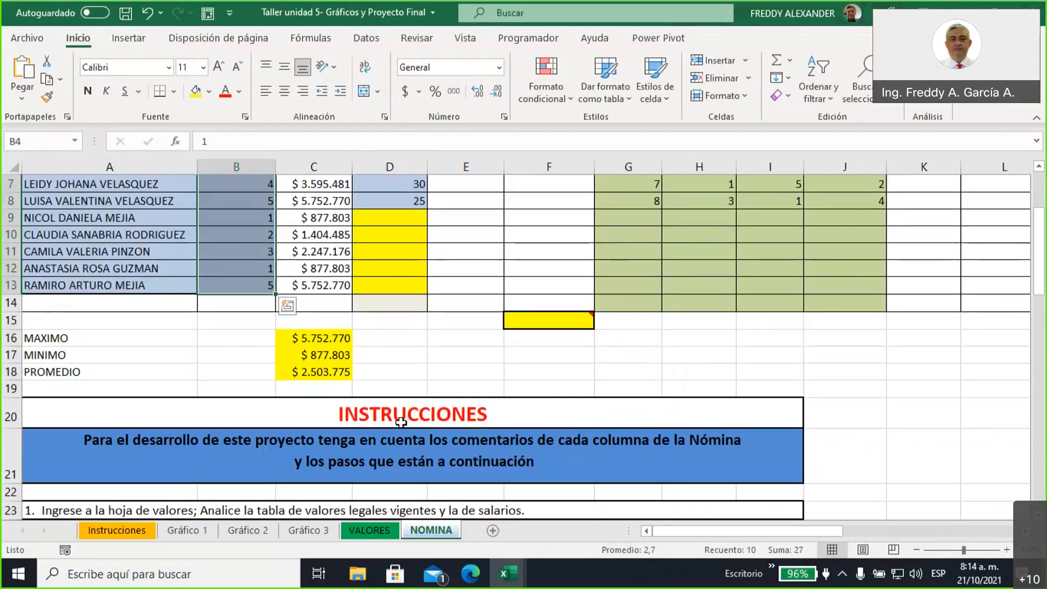
{"action": "scroll", "coordinate": [401, 428], "scroll_direction": "down", "scroll_amount": 2}
{"action": "scroll", "coordinate": [395, 427], "scroll_direction": "down", "scroll_amount": 10}
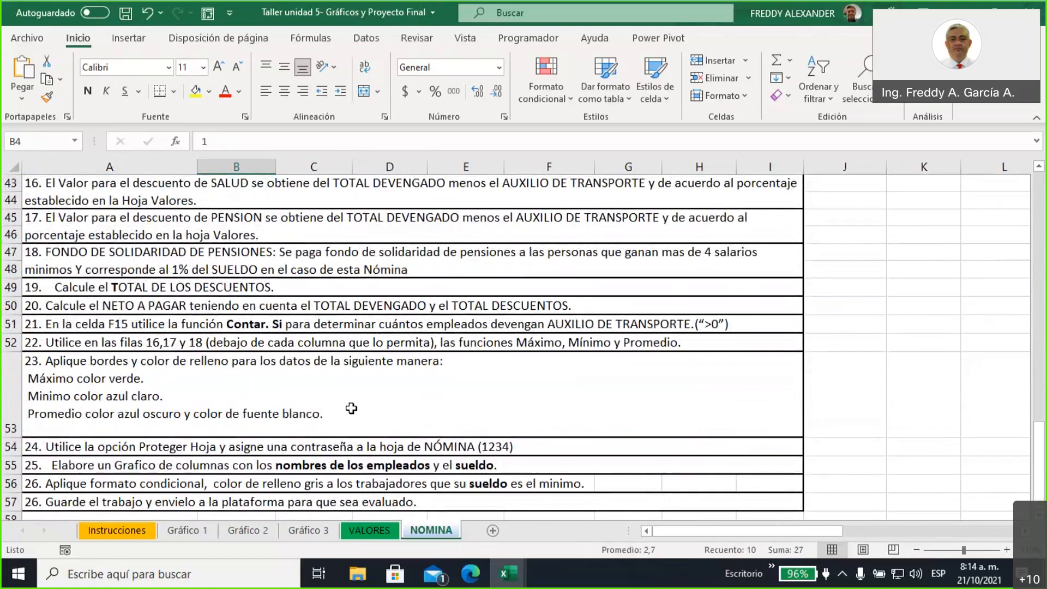
{"action": "left_click", "coordinate": [118, 345]}
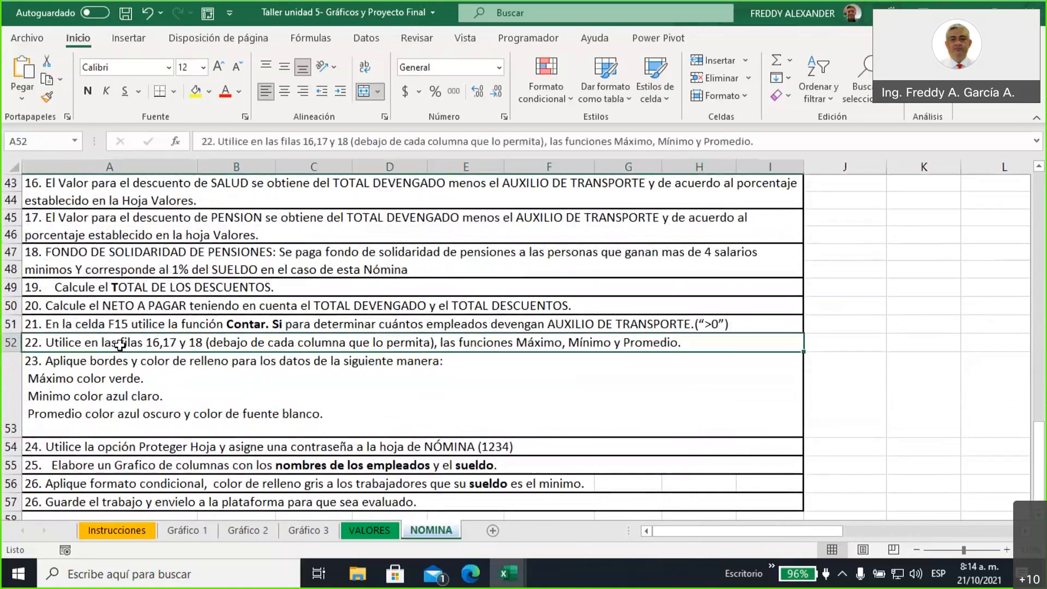
{"action": "left_click", "coordinate": [195, 90]}
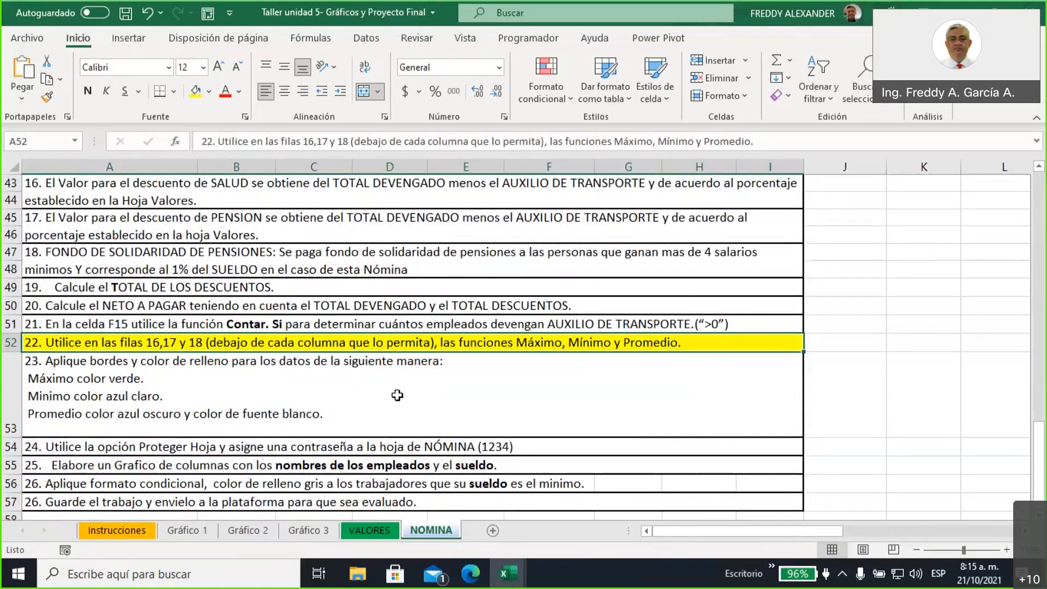
{"action": "left_click", "coordinate": [172, 392]}
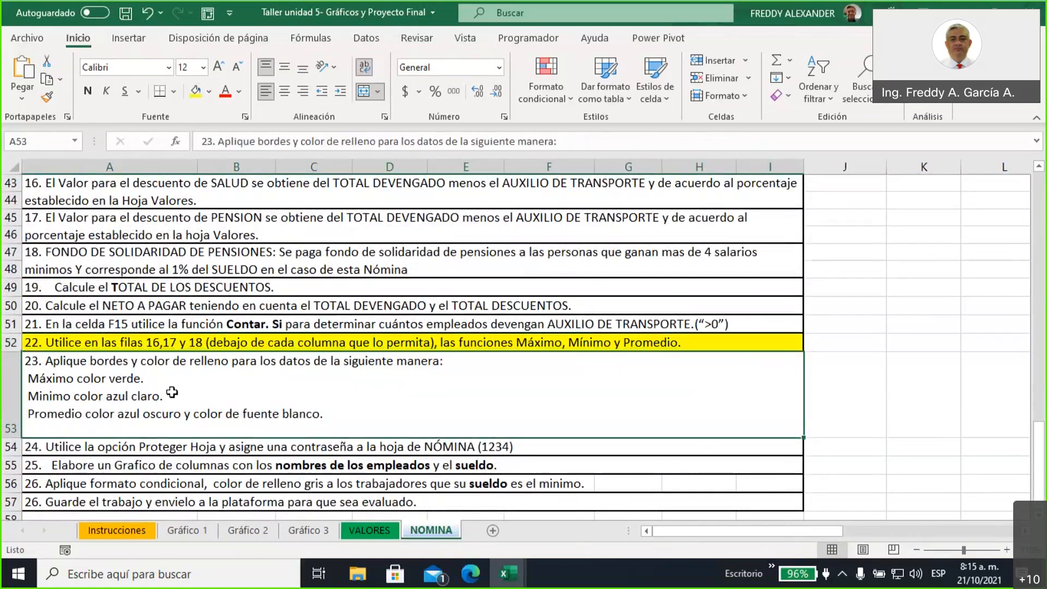
{"action": "left_click", "coordinate": [200, 100]}
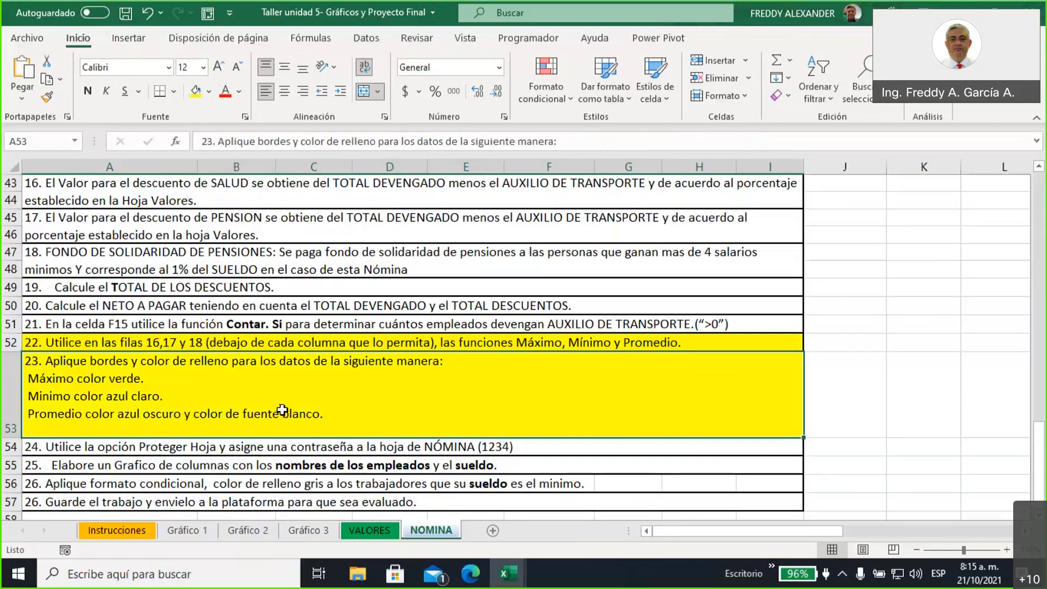
- Look over the conditional formatting rule types without applying any to instruction 23
{"action": "left_click", "coordinate": [565, 100]}
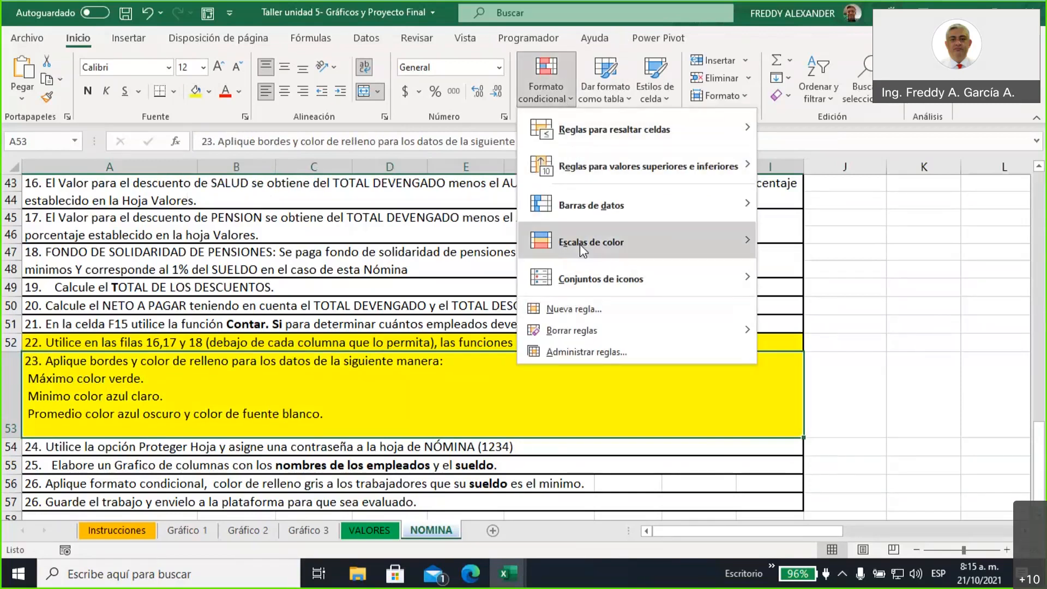
{"action": "mouse_move", "coordinate": [581, 244]}
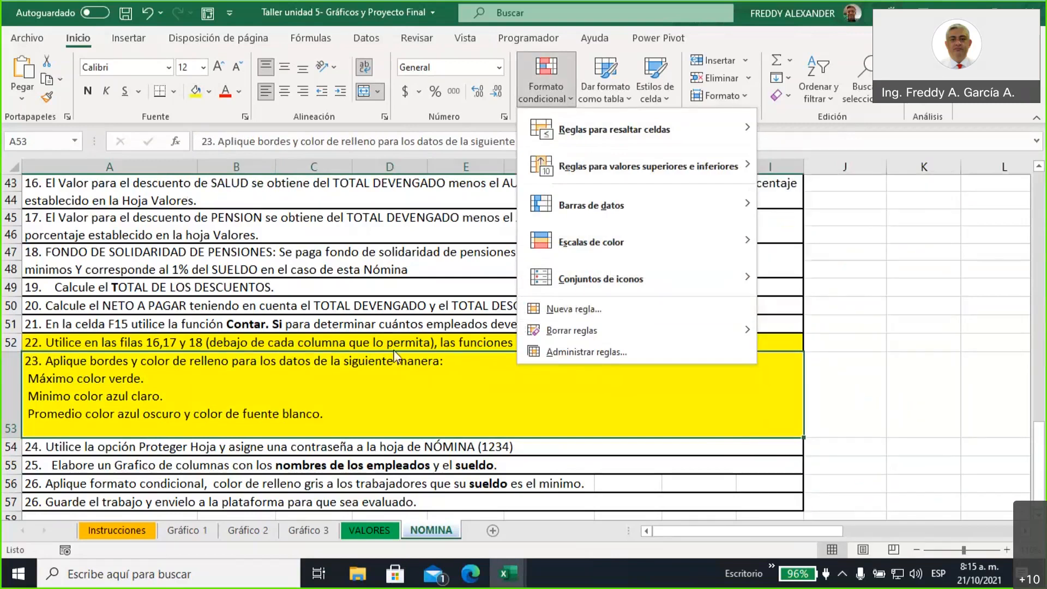
{"action": "left_click", "coordinate": [422, 404]}
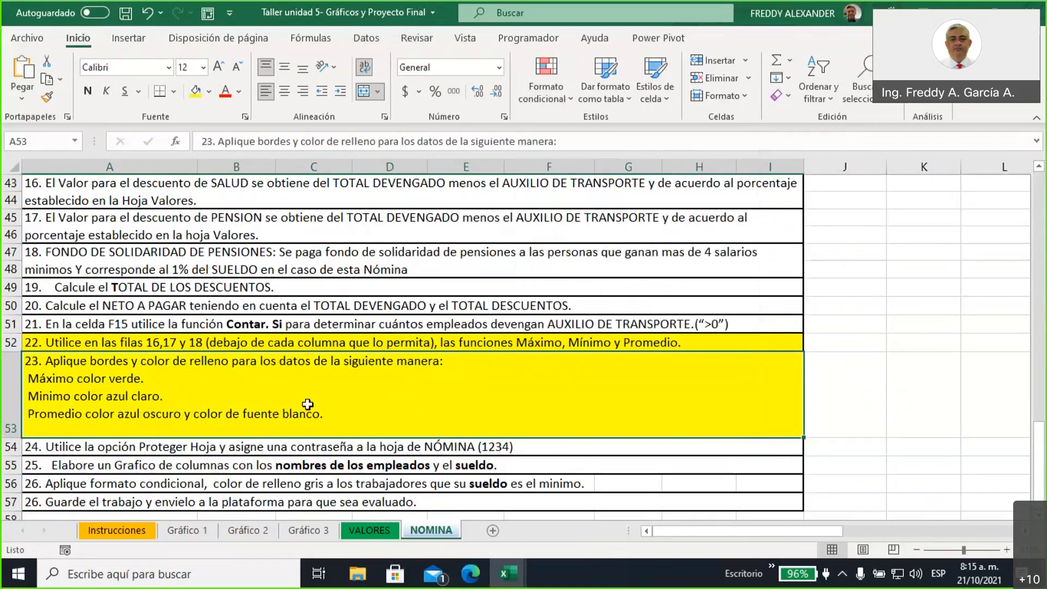
- Select instruction 24 in row 54 and find the Proteger hoja option for the NOMINA sheet
{"action": "scroll", "coordinate": [307, 404], "scroll_direction": "down", "scroll_amount": 1}
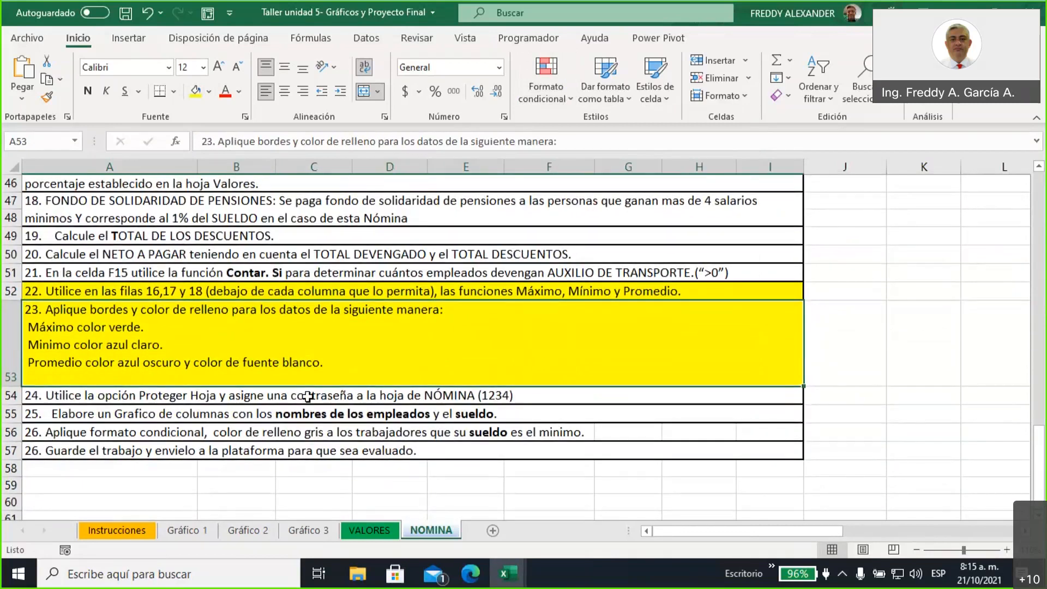
{"action": "left_click", "coordinate": [308, 396]}
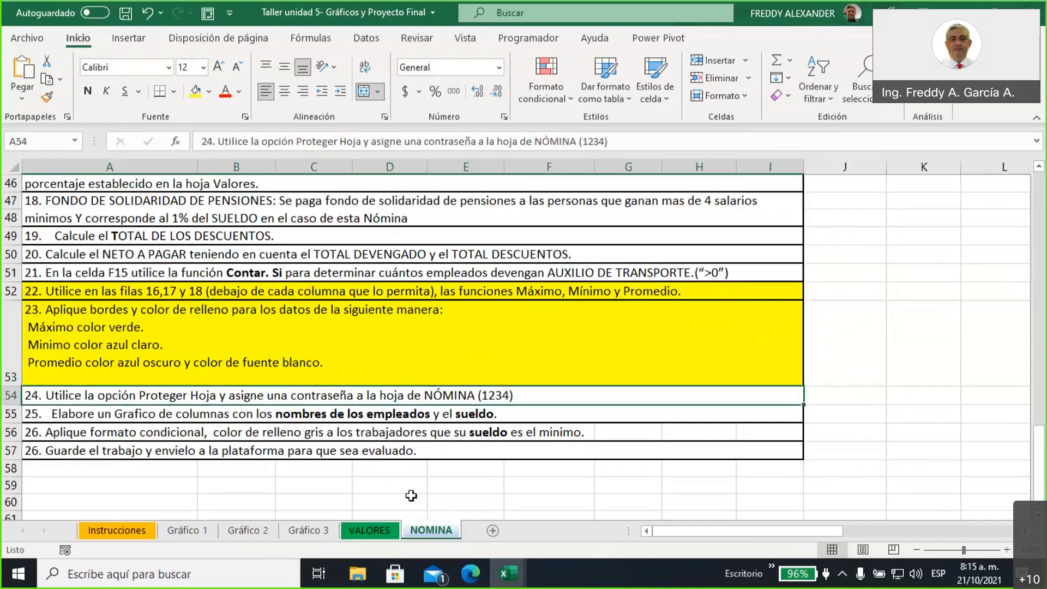
{"action": "right_click", "coordinate": [425, 532]}
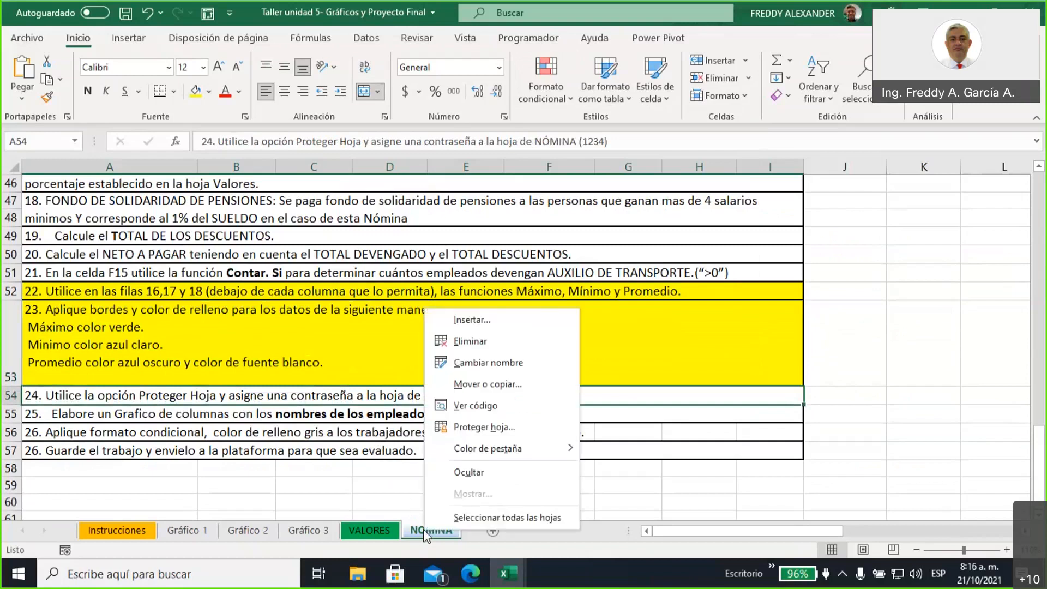
{"action": "left_click", "coordinate": [492, 428]}
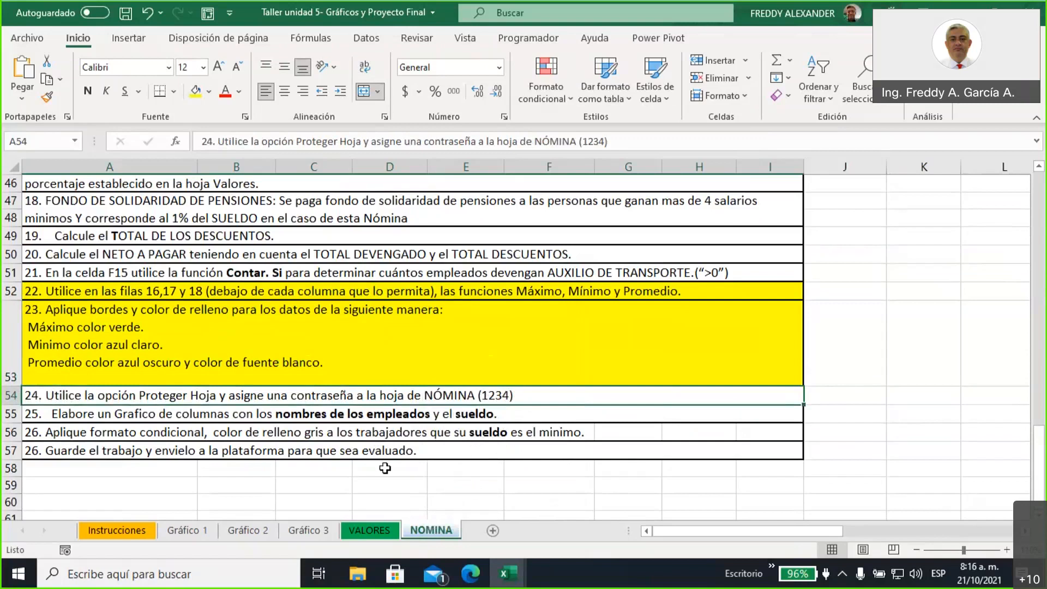
- Fill instruction 25 in row 55 with yellow and select the NOMBRES cells A2:A13, followed by the SUELDO cells E2:E13
{"action": "left_click", "coordinate": [281, 414]}
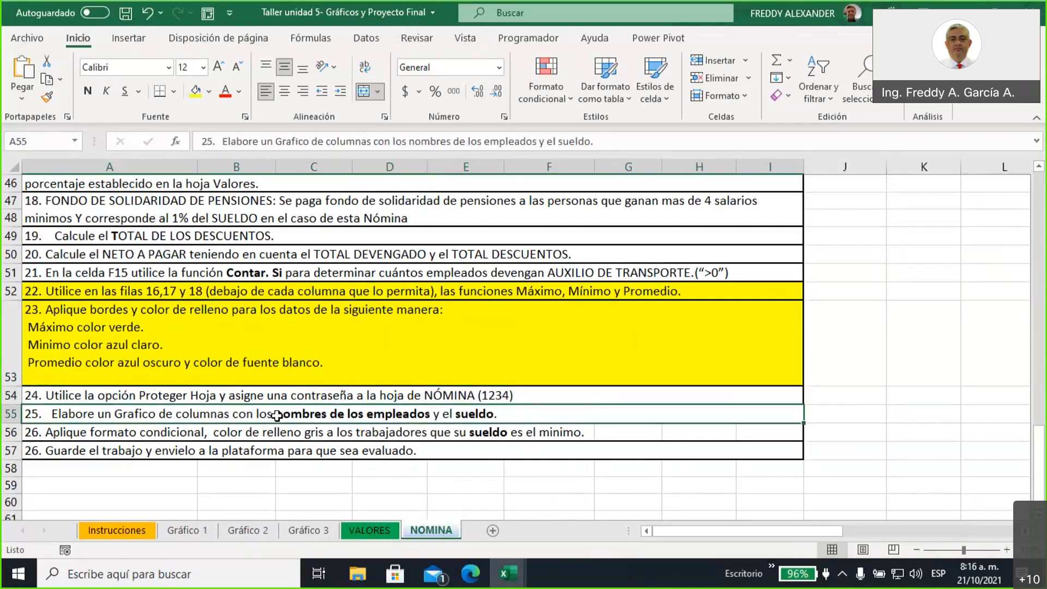
{"action": "left_click", "coordinate": [196, 91]}
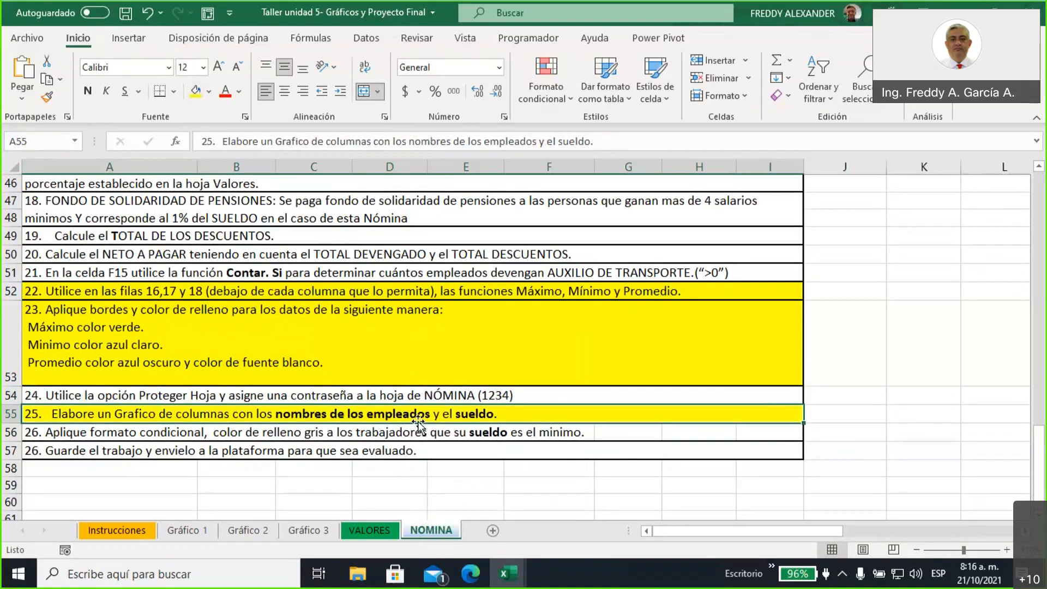
{"action": "scroll", "coordinate": [418, 452], "scroll_direction": "up", "scroll_amount": 15}
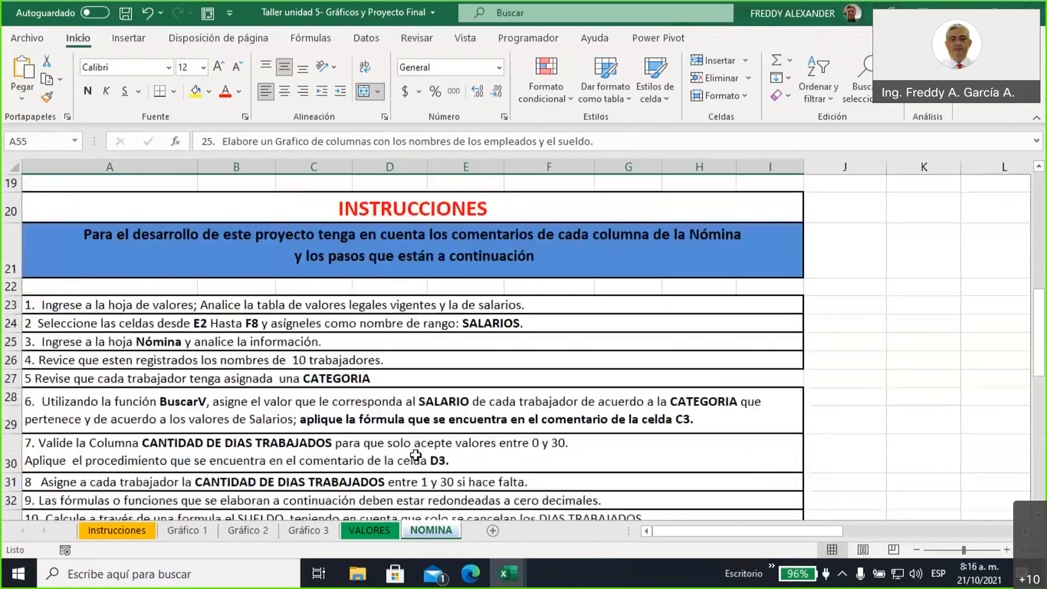
{"action": "left_click_drag", "start_coordinate": [121, 245], "coordinate": [136, 428]}
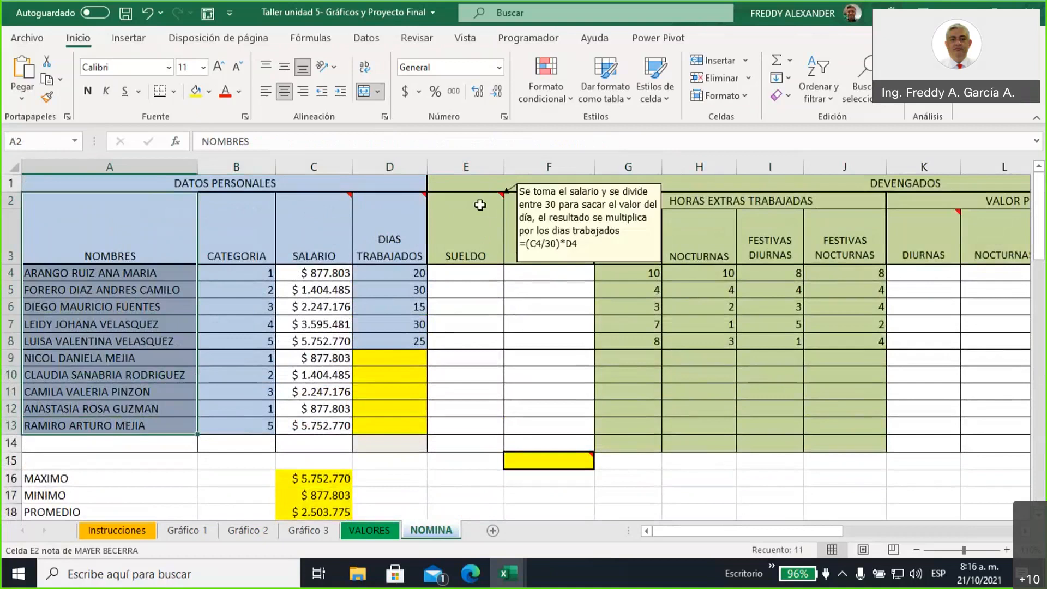
{"action": "left_click_drag", "start_coordinate": [462, 257], "coordinate": [458, 428]}
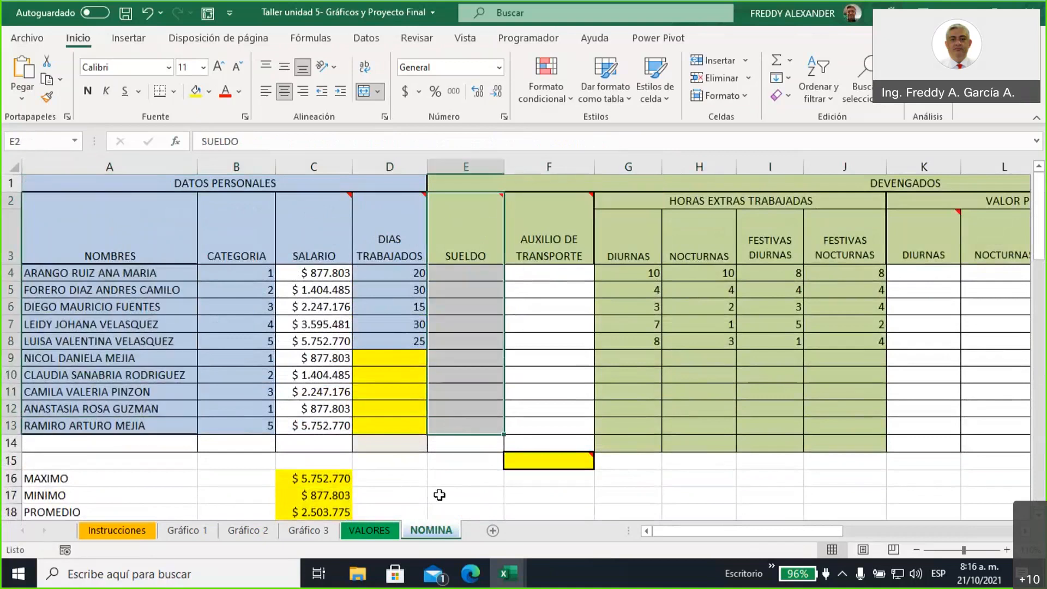
- Insert a pie chart on the Gráfico 3 sheet from the months in B1:B13 and % participacion in D1:D13, and reposition it
{"action": "left_click", "coordinate": [442, 494]}
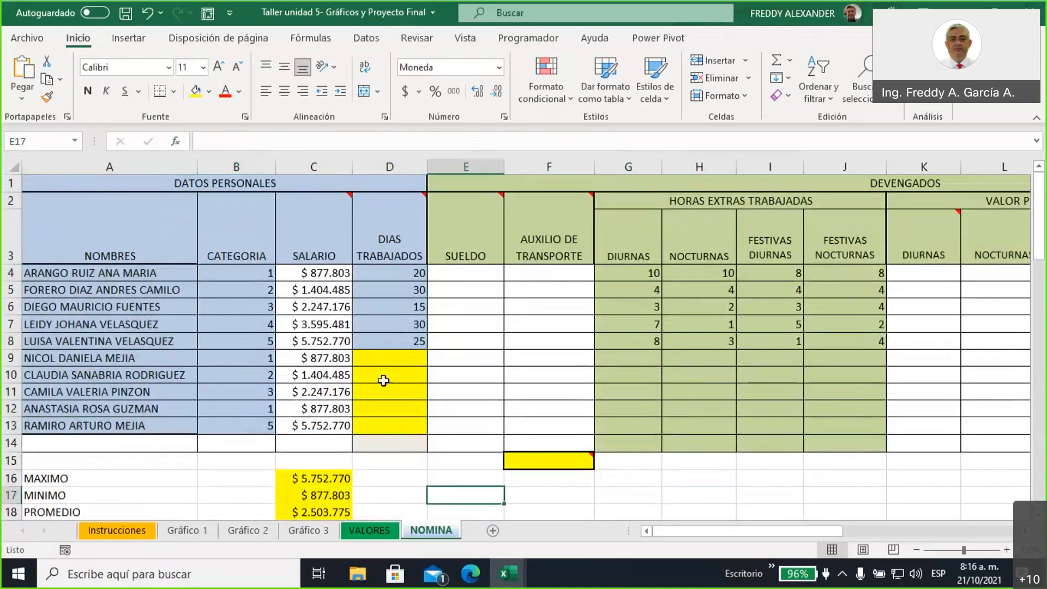
{"action": "left_click", "coordinate": [305, 530]}
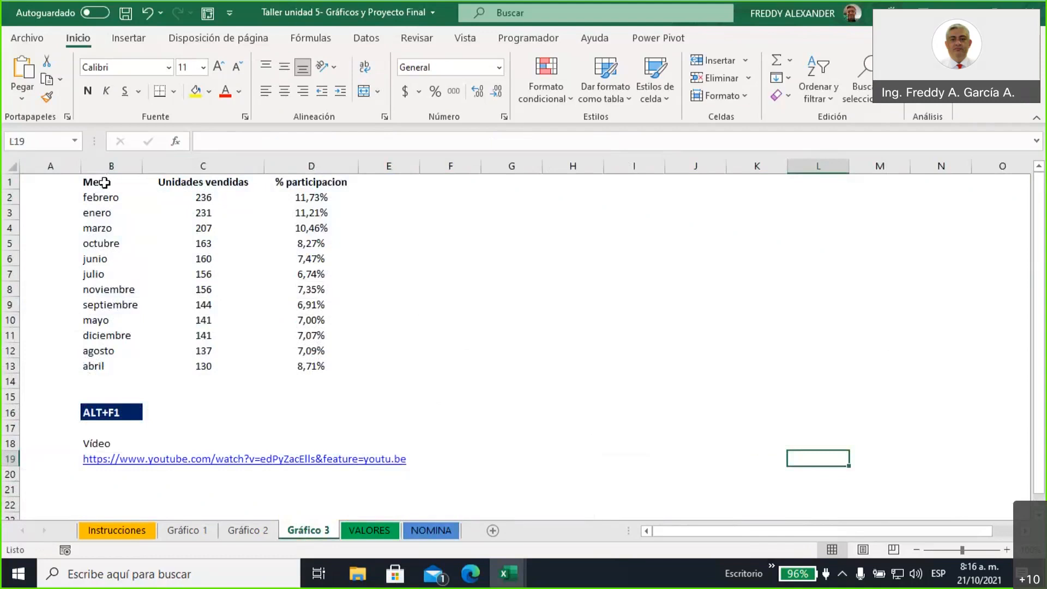
{"action": "left_click_drag", "start_coordinate": [104, 182], "coordinate": [113, 361]}
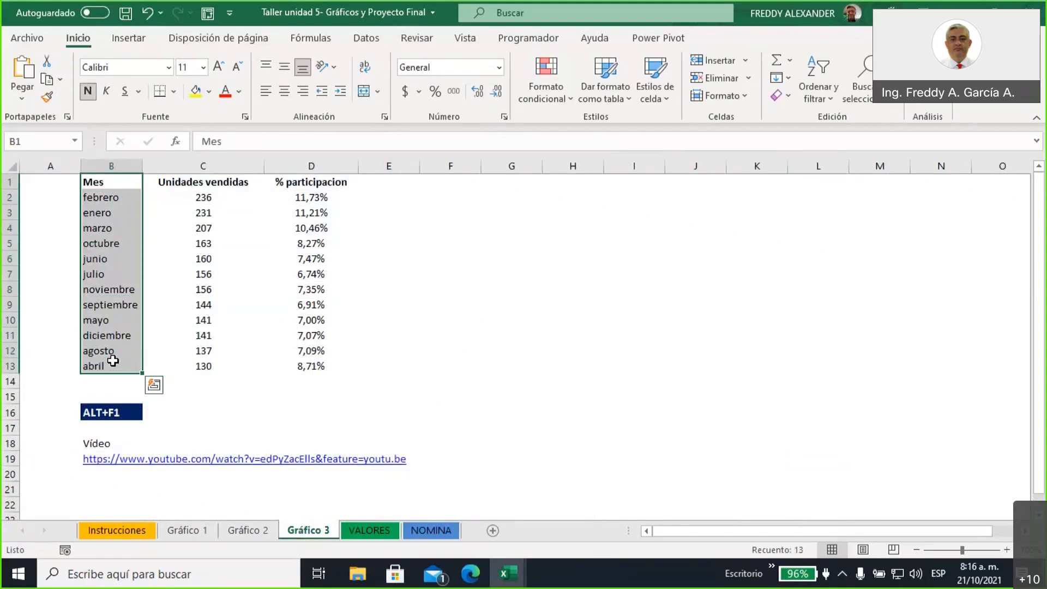
{"action": "left_click", "coordinate": [315, 183], "text": "ctrl"}
{"action": "left_click_drag", "start_coordinate": [318, 209], "coordinate": [303, 367]}
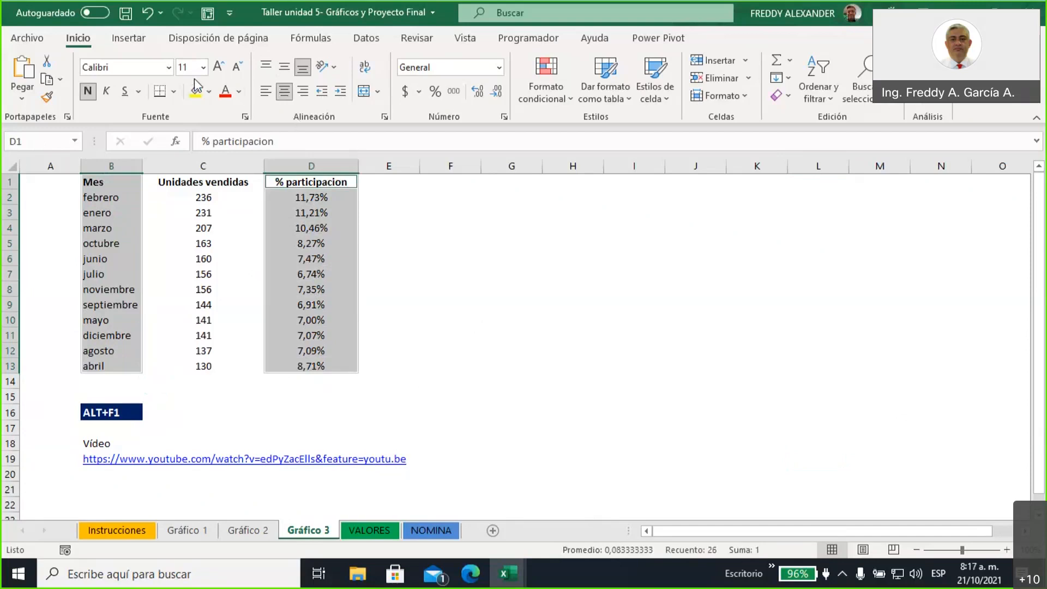
{"action": "left_click", "coordinate": [127, 40]}
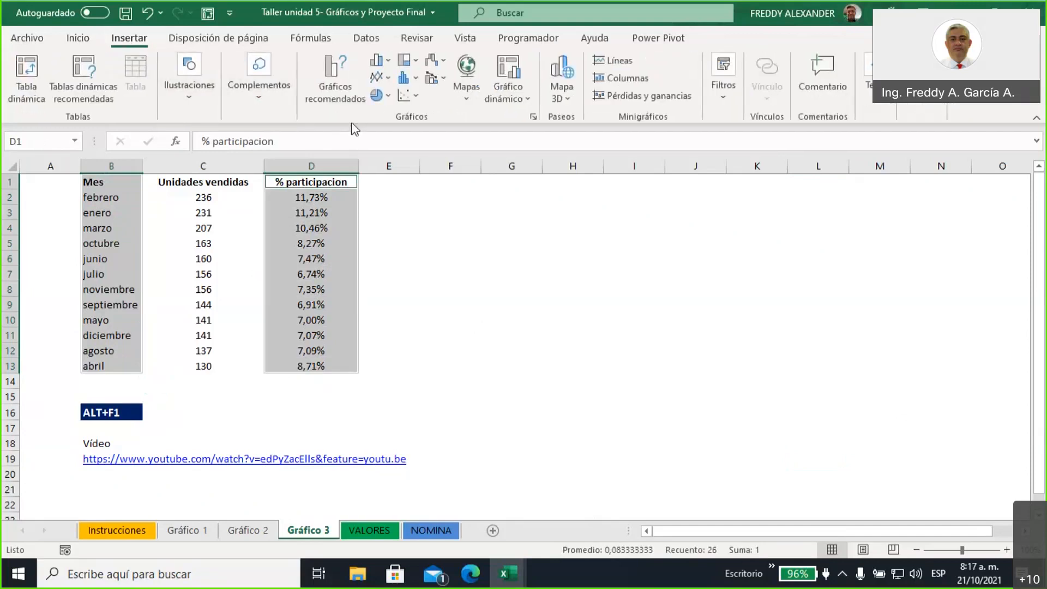
{"action": "left_click", "coordinate": [342, 104]}
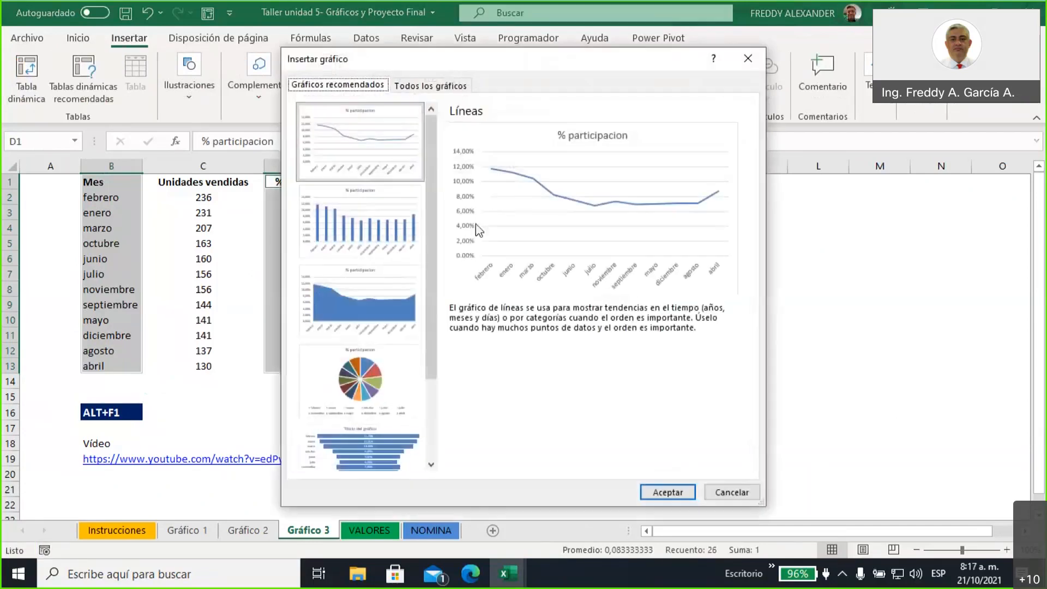
{"action": "left_click", "coordinate": [382, 378]}
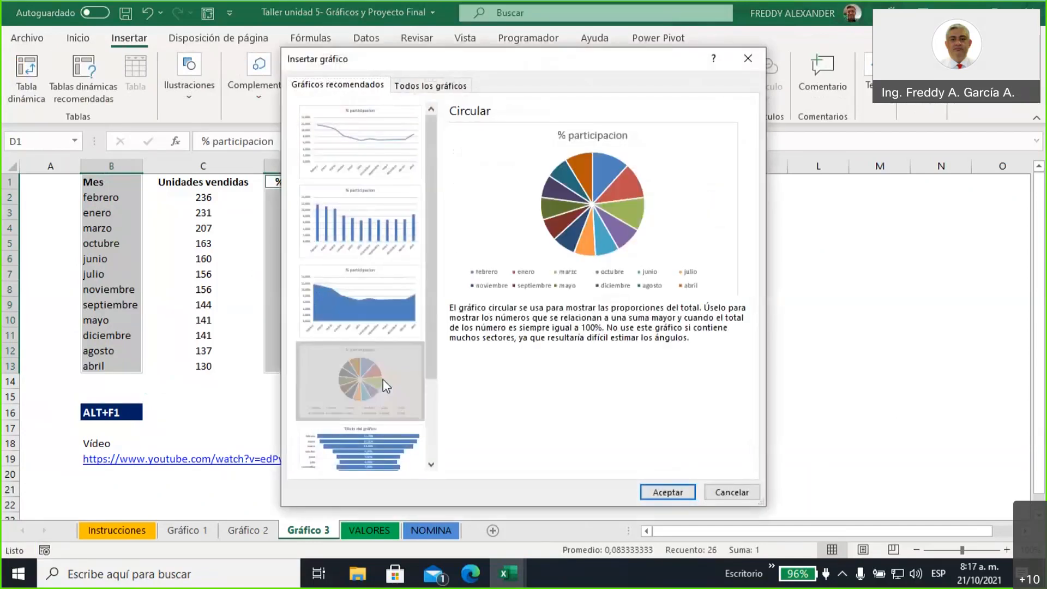
{"action": "left_click", "coordinate": [667, 492]}
{"action": "left_click_drag", "start_coordinate": [456, 245], "coordinate": [509, 205]}
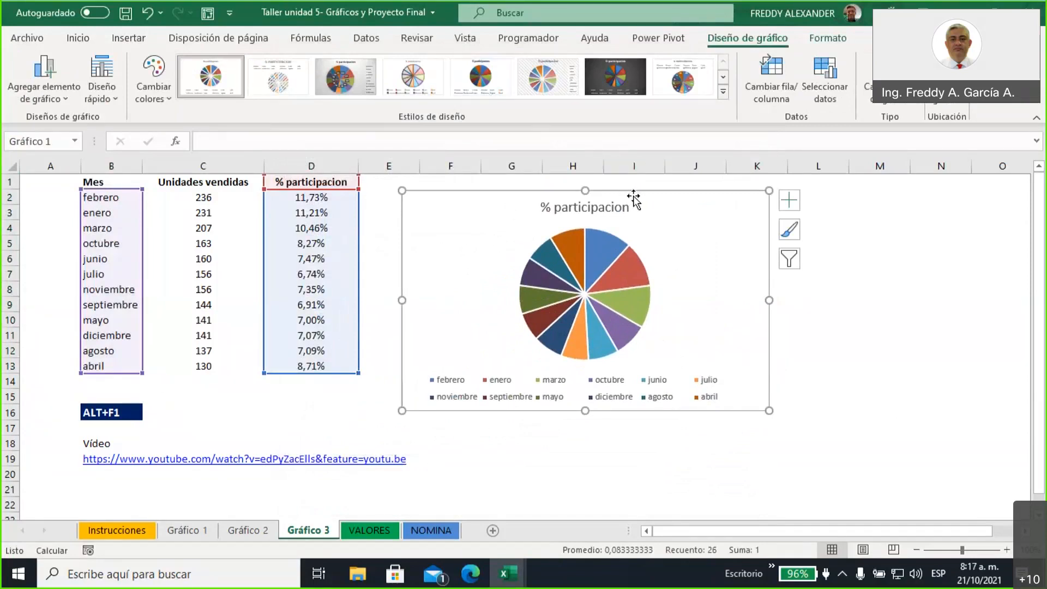
- Delete the pie chart from the Gráfico 3 sheet and point out the % participacion range D1:D13
{"action": "key", "text": "Delete"}
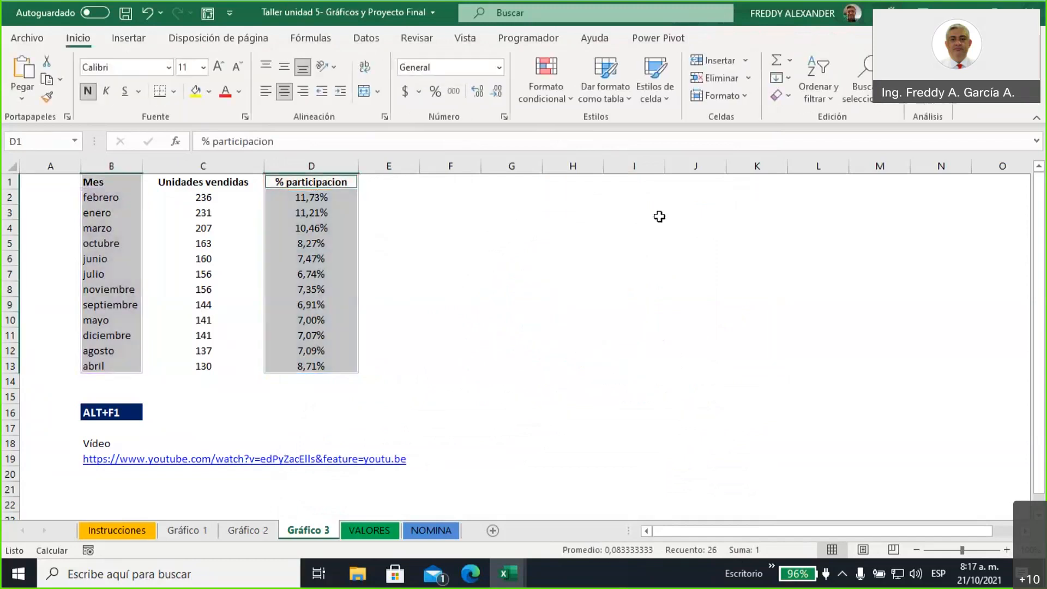
{"action": "left_click", "coordinate": [504, 256]}
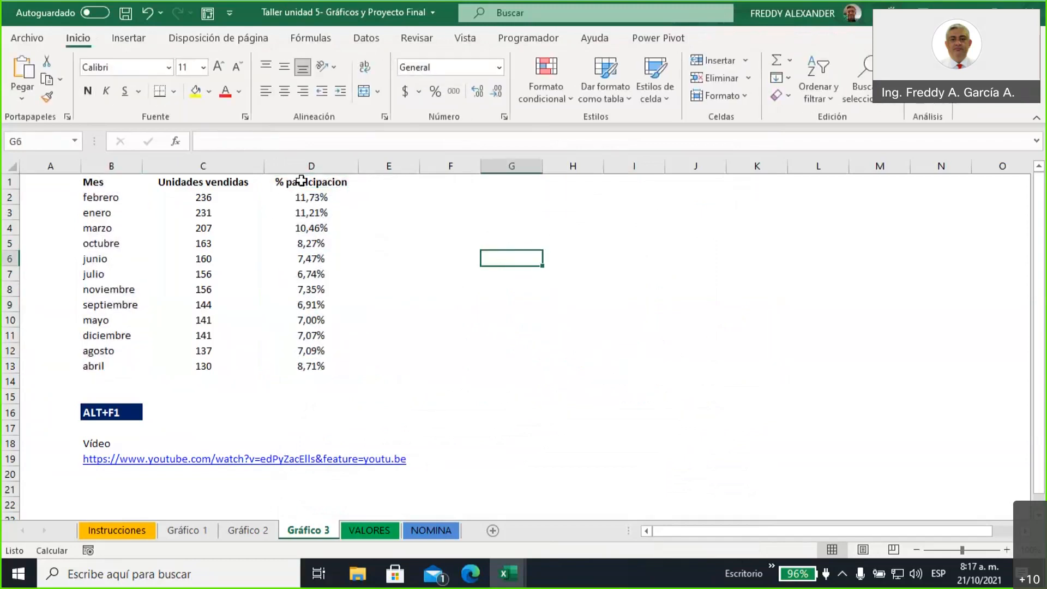
{"action": "left_click_drag", "start_coordinate": [299, 182], "coordinate": [301, 367]}
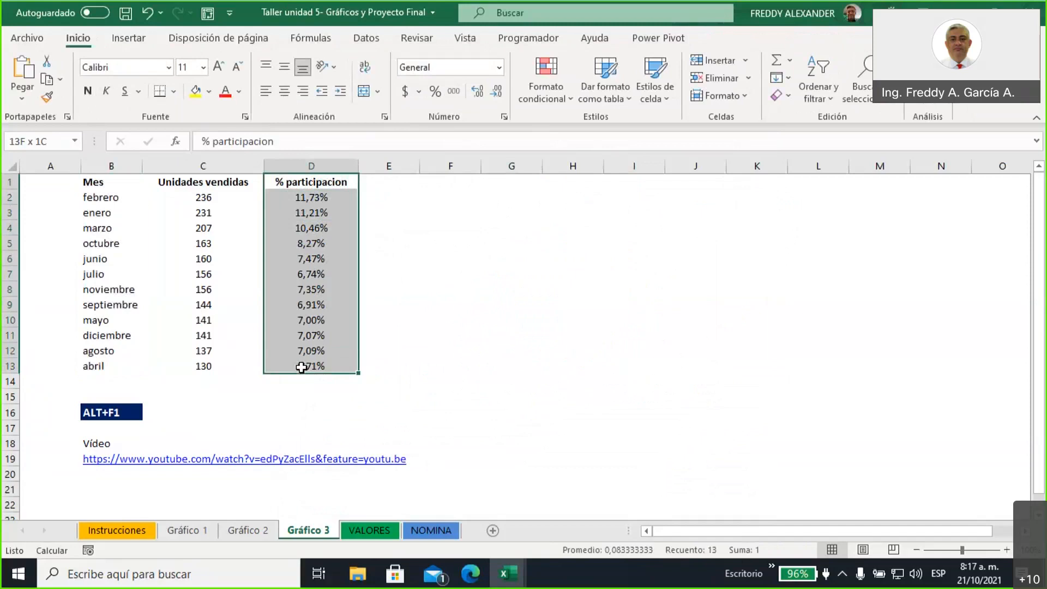
{"action": "left_click", "coordinate": [515, 349]}
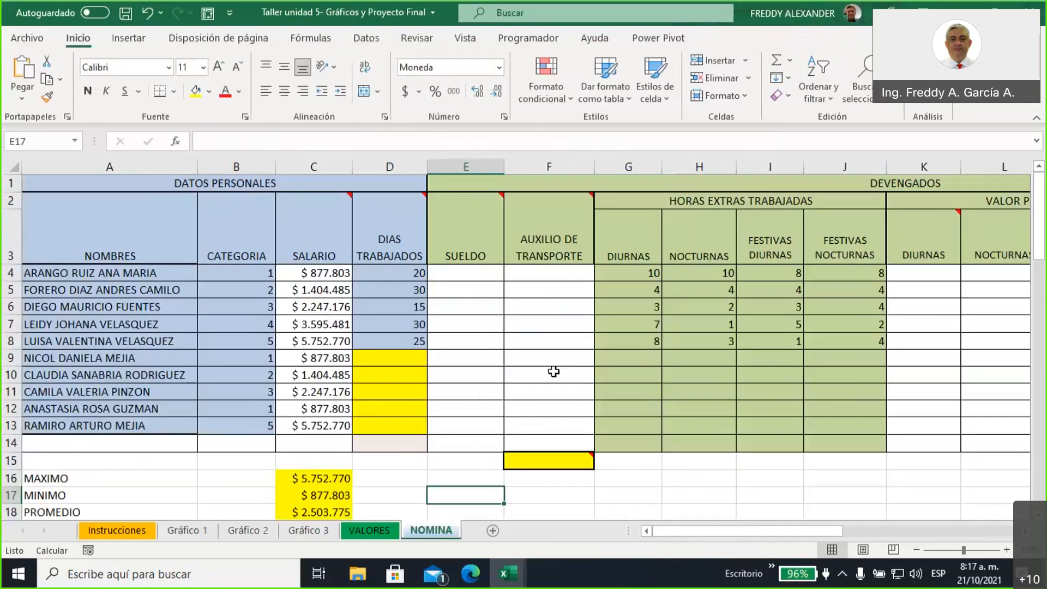
- Return to the NOMINA sheet and review its numbered instructions through row 57
{"action": "left_click", "coordinate": [416, 528]}
{"action": "scroll", "coordinate": [544, 435], "scroll_direction": "down", "scroll_amount": 2}
{"action": "scroll", "coordinate": [406, 513], "scroll_direction": "down", "scroll_amount": 6}
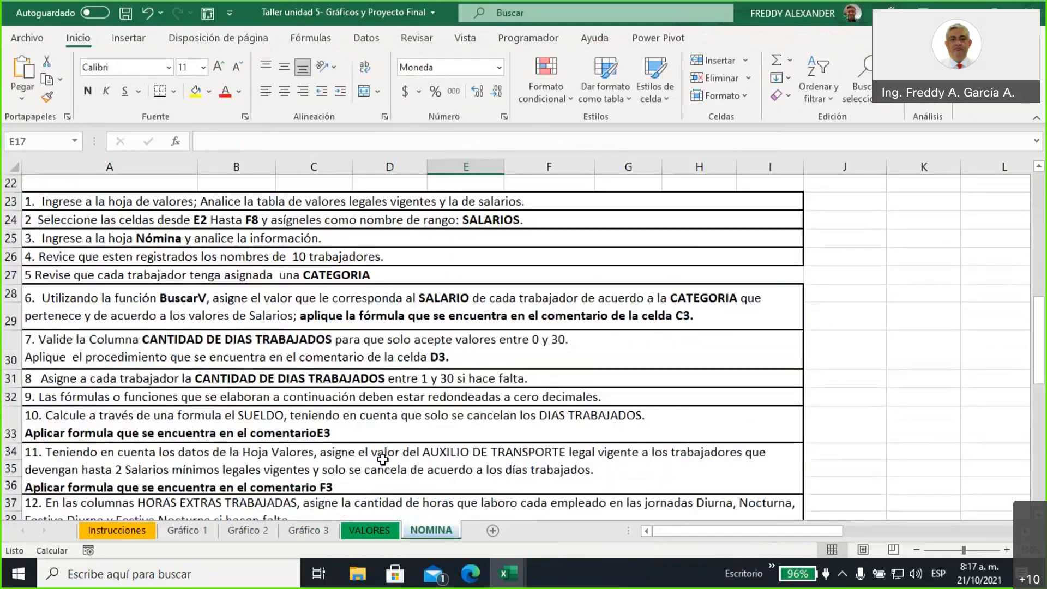
{"action": "scroll", "coordinate": [393, 419], "scroll_direction": "down", "scroll_amount": 6}
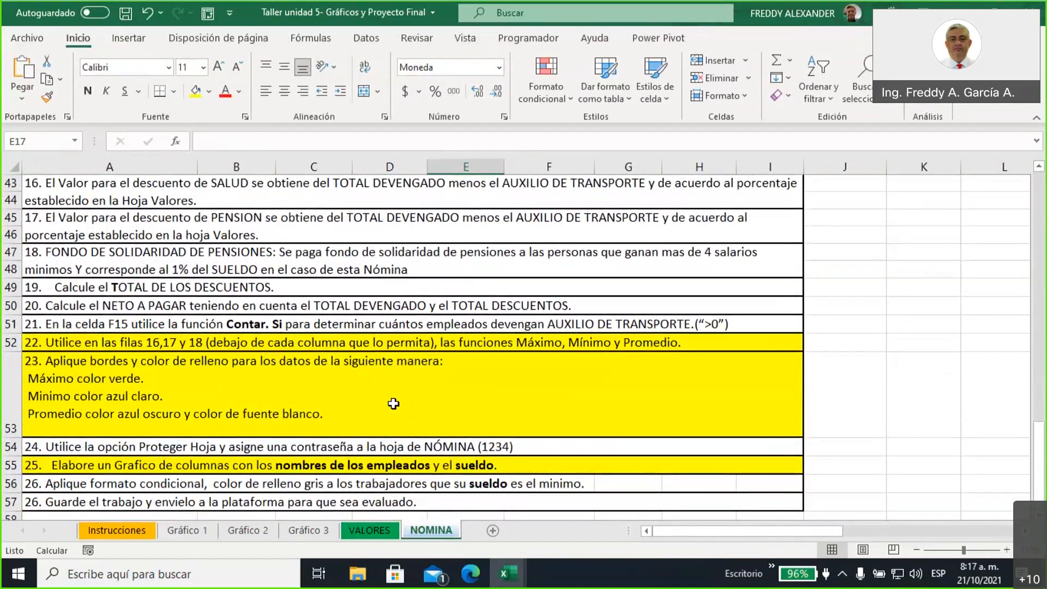
{"action": "scroll", "coordinate": [393, 403], "scroll_direction": "up", "scroll_amount": 4}
{"action": "scroll", "coordinate": [394, 404], "scroll_direction": "up", "scroll_amount": 4}
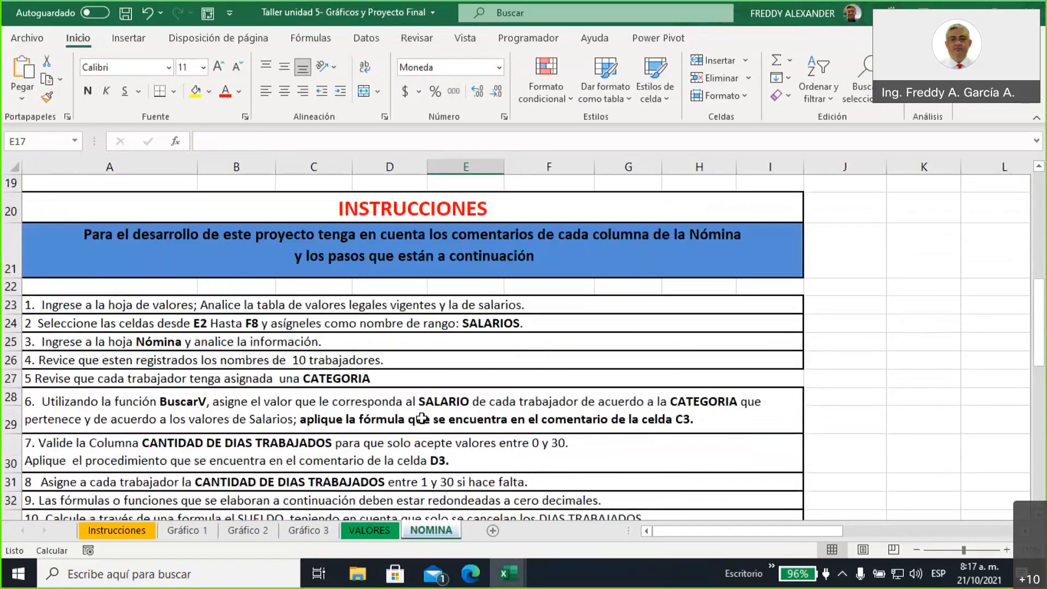
{"action": "scroll", "coordinate": [424, 420], "scroll_direction": "up", "scroll_amount": 6}
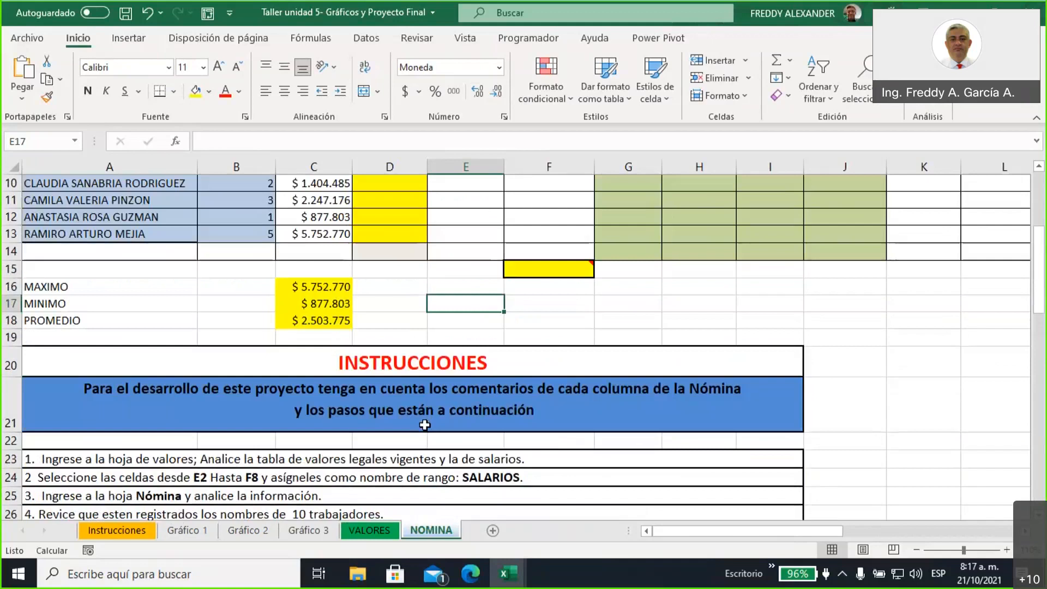
- Read the notes attached to the AUXILIO DE TRANSPORTE, SUELDO and DIAS TRABAJADOS headers
{"action": "mouse_move", "coordinate": [549, 226]}
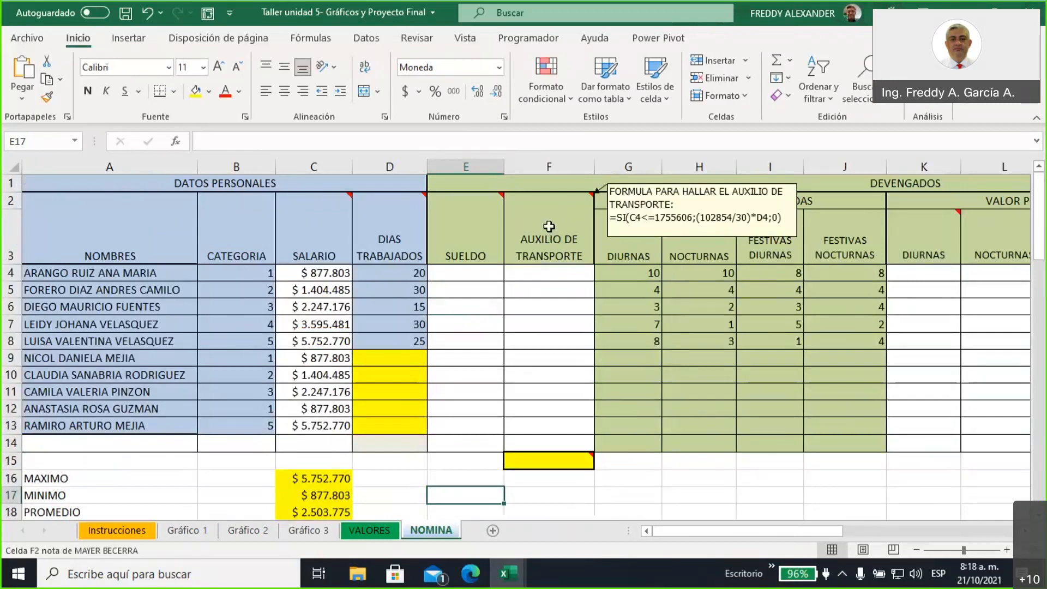
{"action": "mouse_move", "coordinate": [482, 234]}
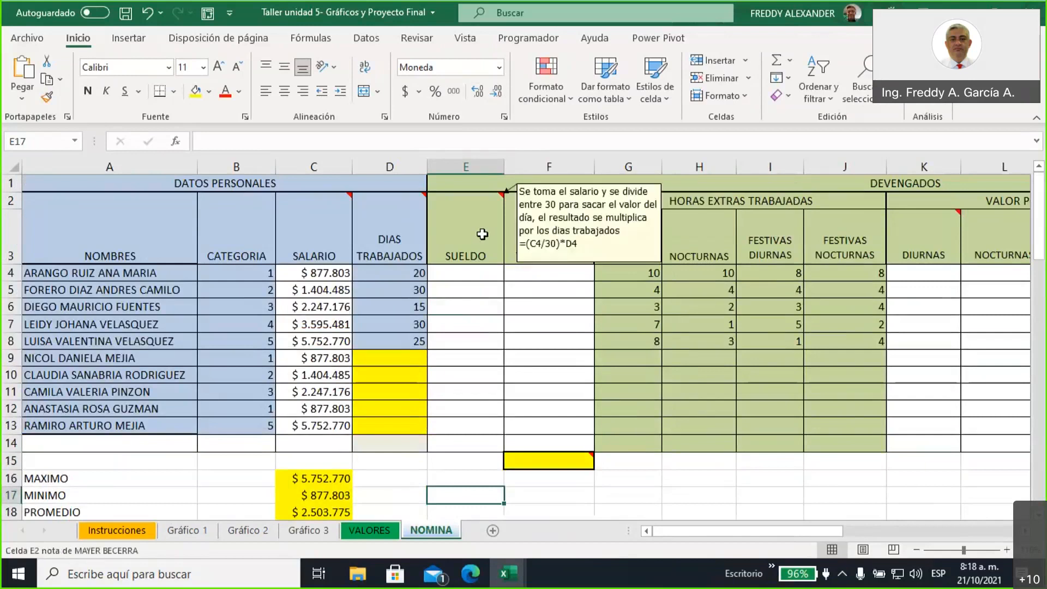
{"action": "mouse_move", "coordinate": [368, 236]}
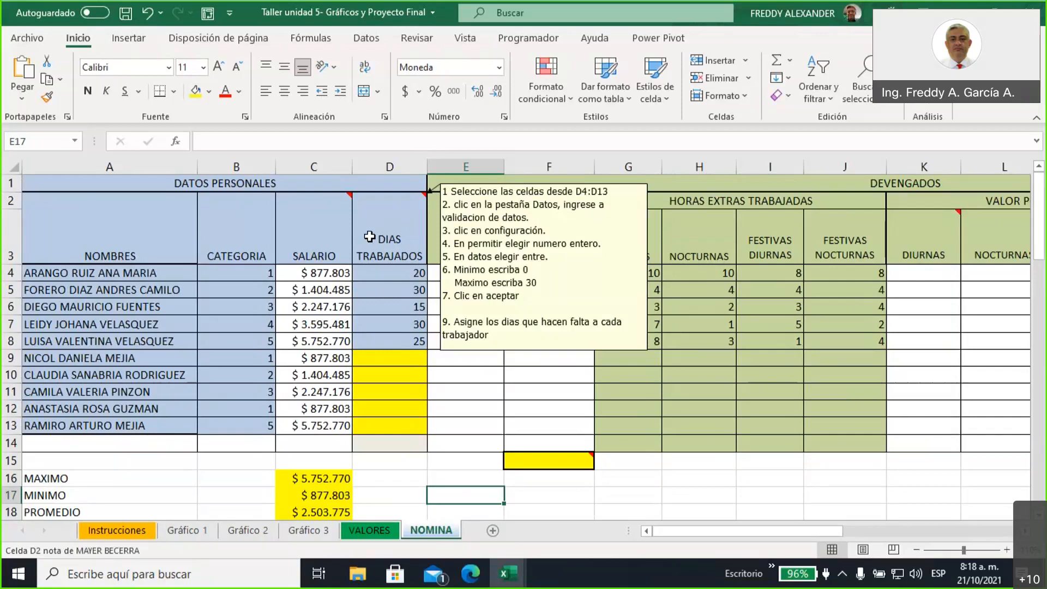
{"action": "left_click", "coordinate": [373, 236]}
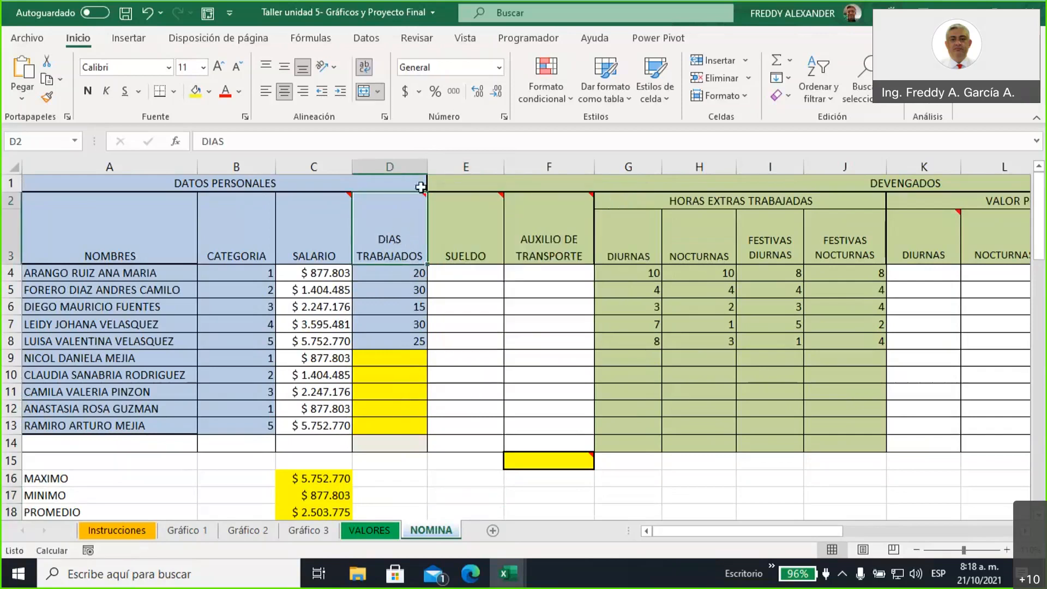
{"action": "left_click", "coordinate": [369, 39]}
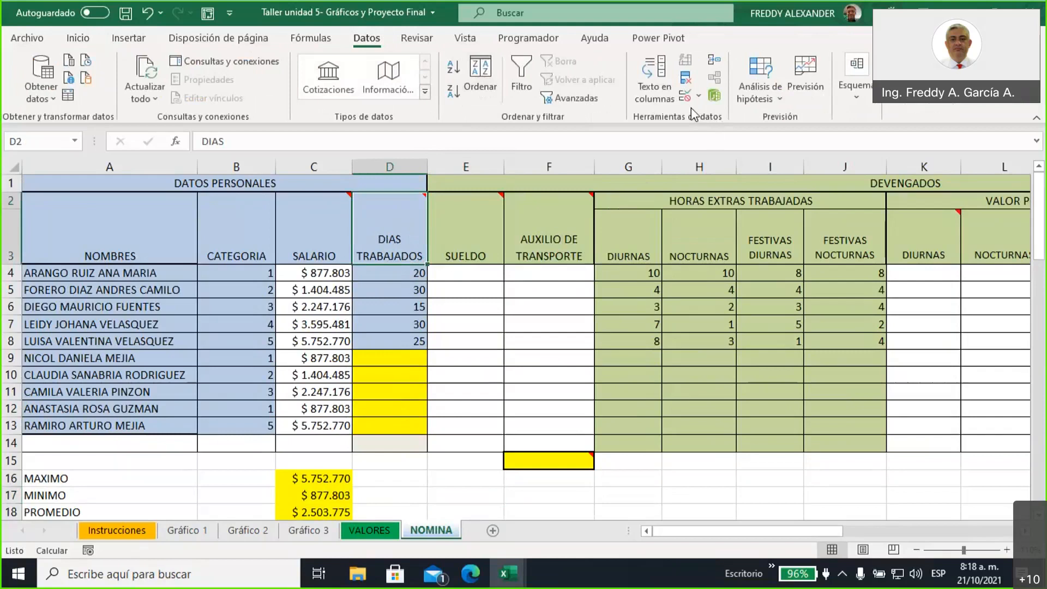
{"action": "left_click", "coordinate": [687, 100]}
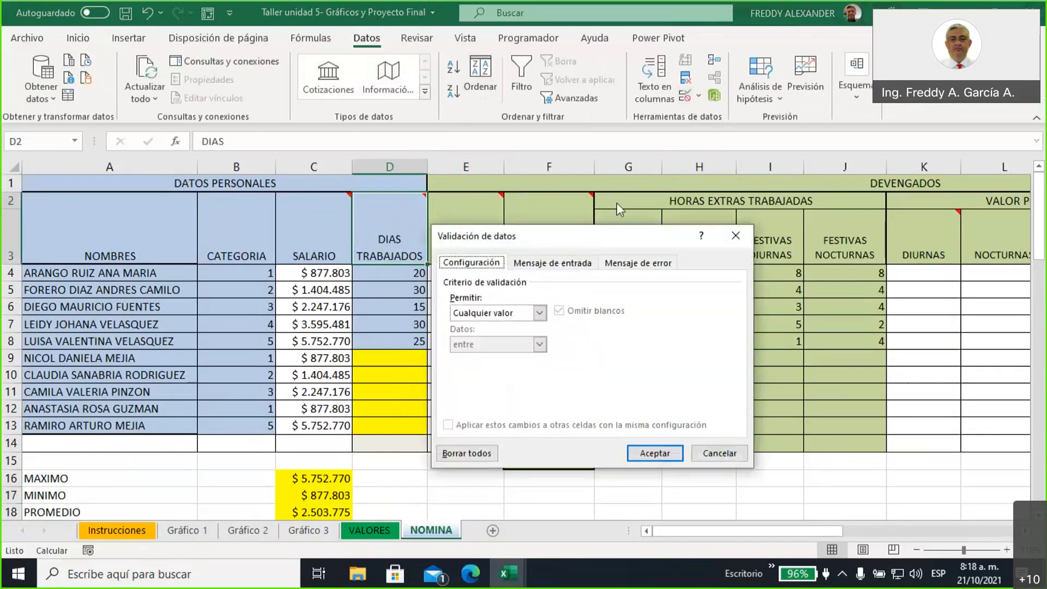
{"action": "left_click_drag", "start_coordinate": [572, 234], "coordinate": [641, 151]}
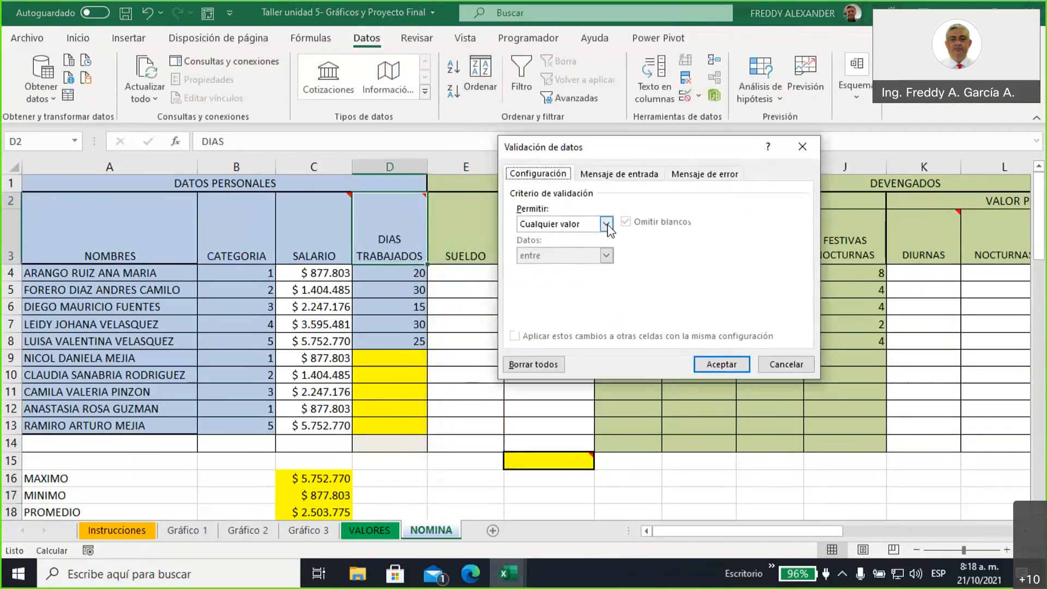
{"action": "left_click", "coordinate": [606, 224]}
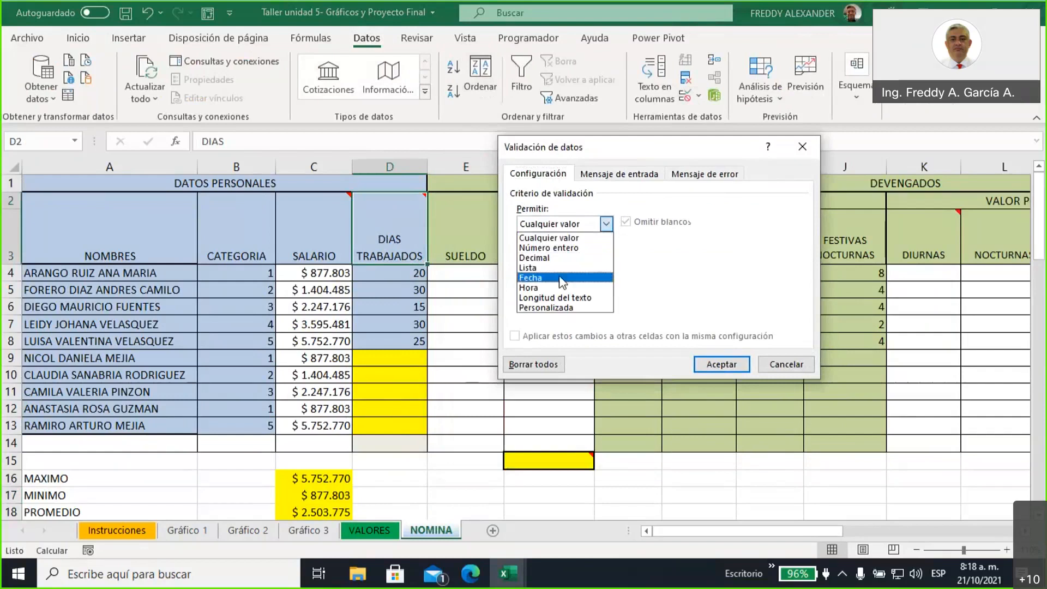
{"action": "left_click", "coordinate": [562, 249]}
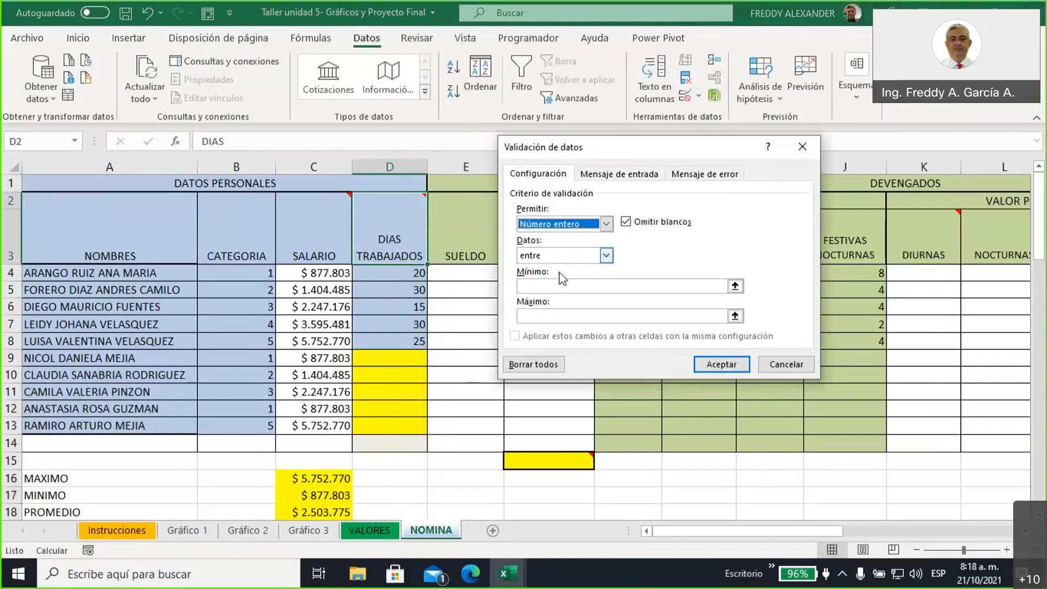
{"action": "left_click", "coordinate": [546, 284]}
{"action": "type", "text": "0"}
{"action": "left_click", "coordinate": [546, 316]}
{"action": "type", "text": "30"}
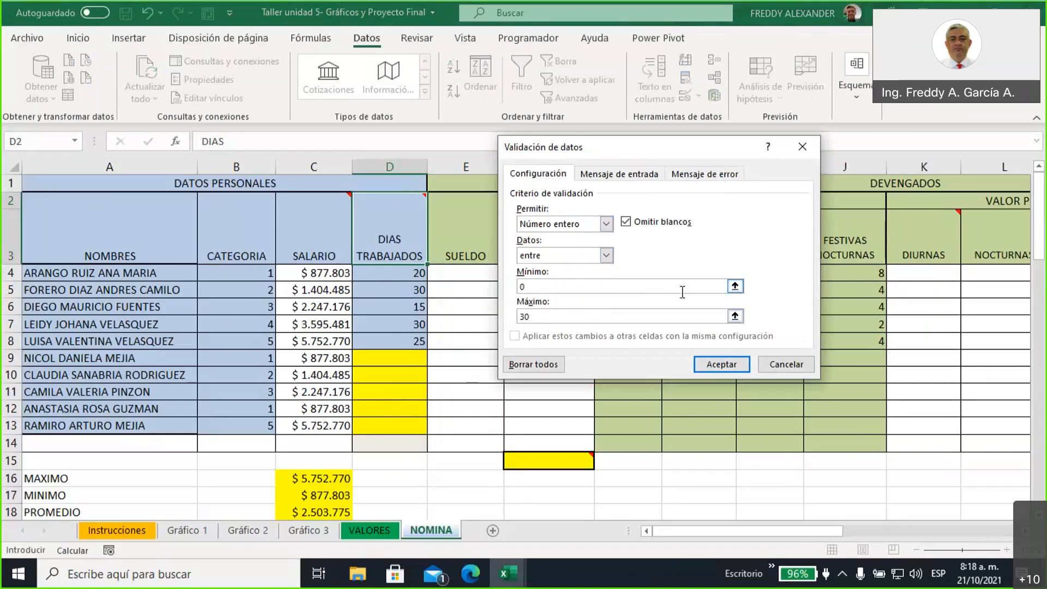
{"action": "left_click", "coordinate": [784, 367]}
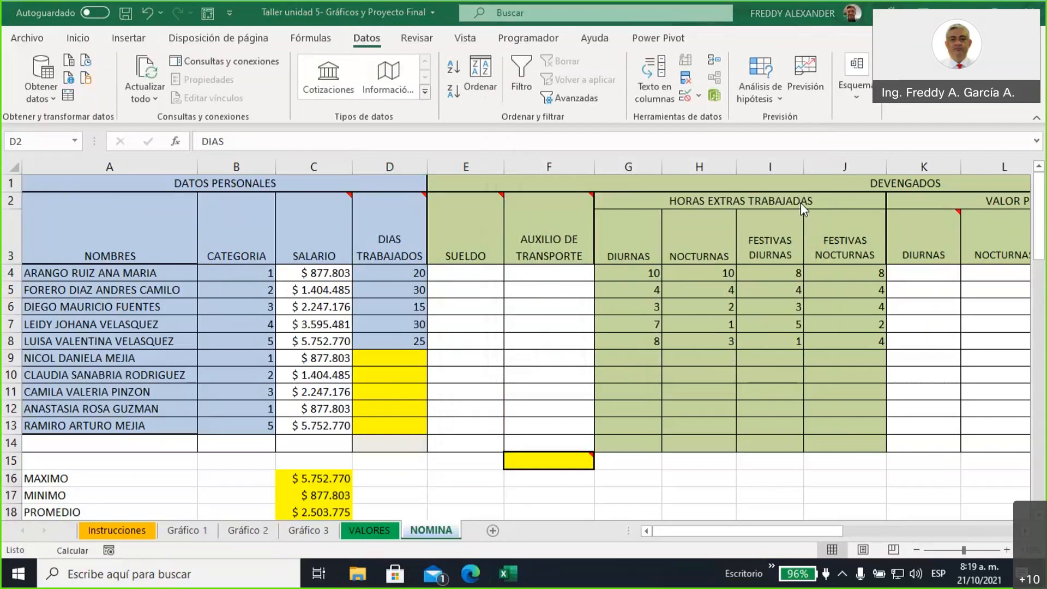
- Apply data validation to cell D9 under DIAS TRABAJADOS, allowing only whole numbers (Número entero) between 0 and 30
{"action": "left_click", "coordinate": [402, 297]}
{"action": "left_click", "coordinate": [395, 293]}
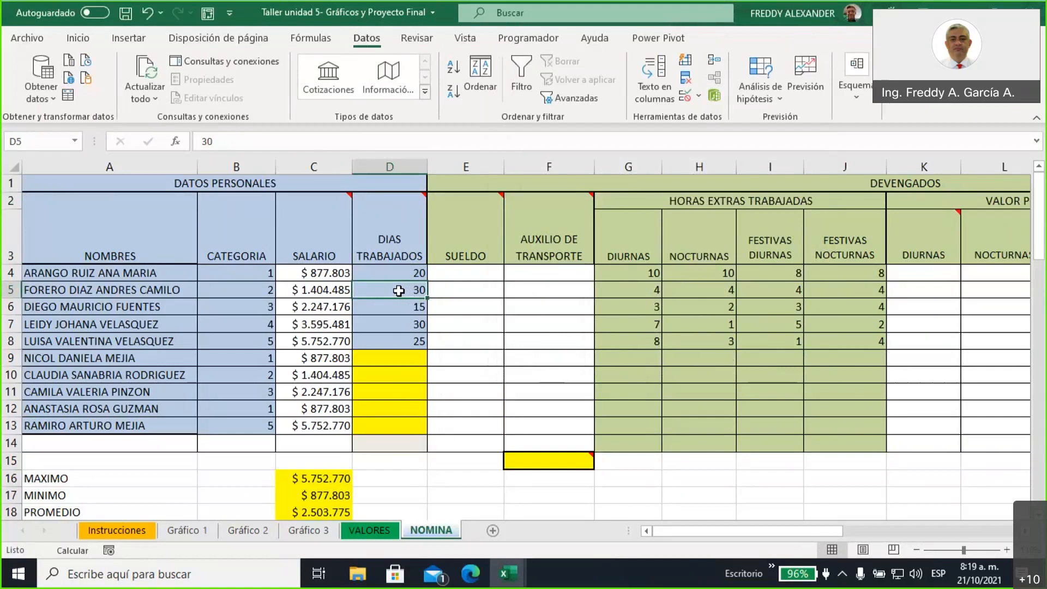
{"action": "left_click", "coordinate": [380, 359]}
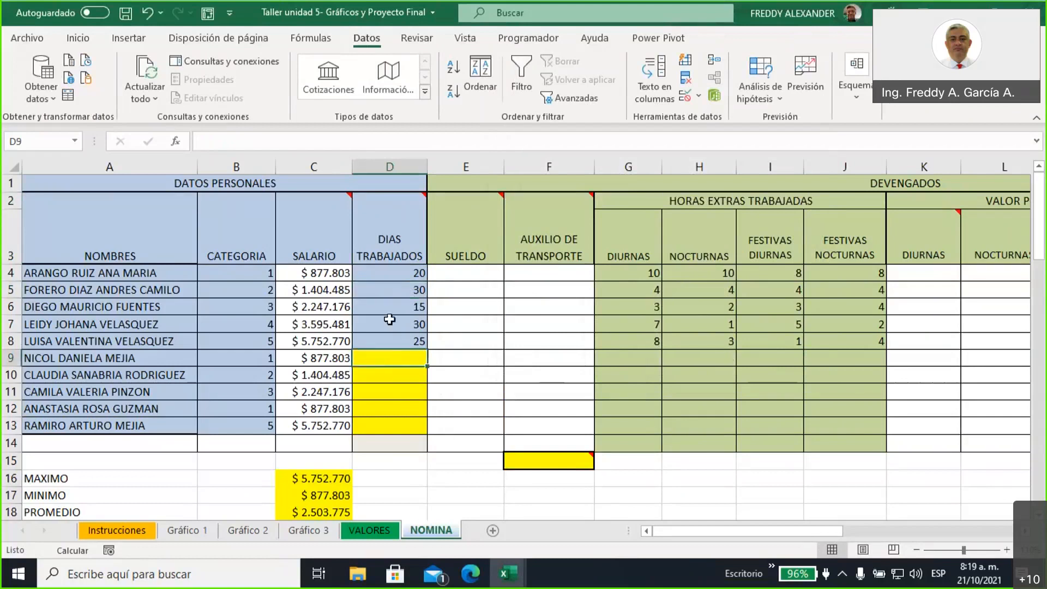
{"action": "left_click", "coordinate": [685, 99]}
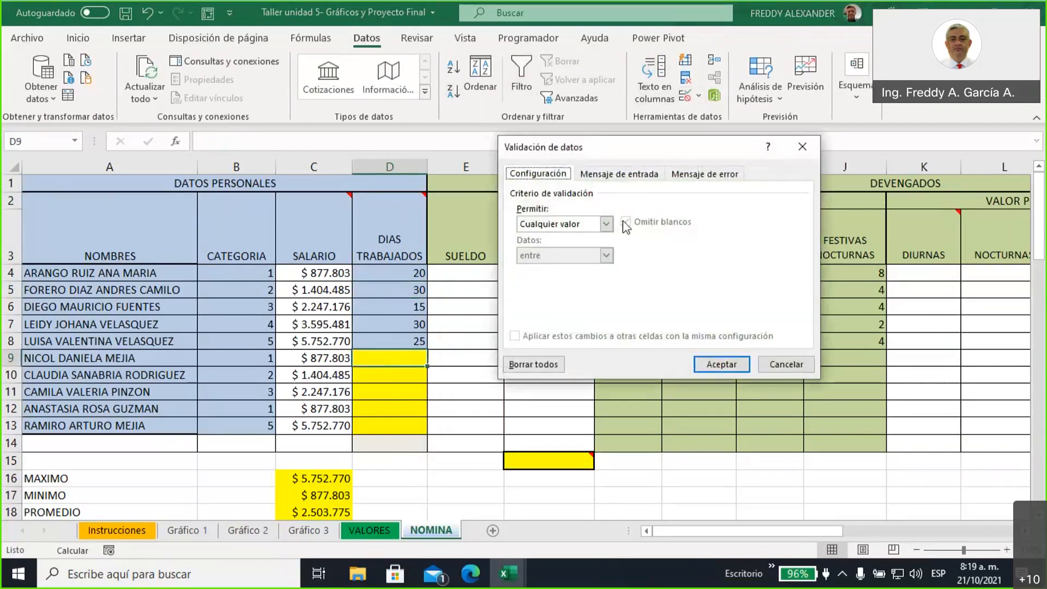
{"action": "left_click", "coordinate": [606, 223]}
{"action": "left_click", "coordinate": [551, 244]}
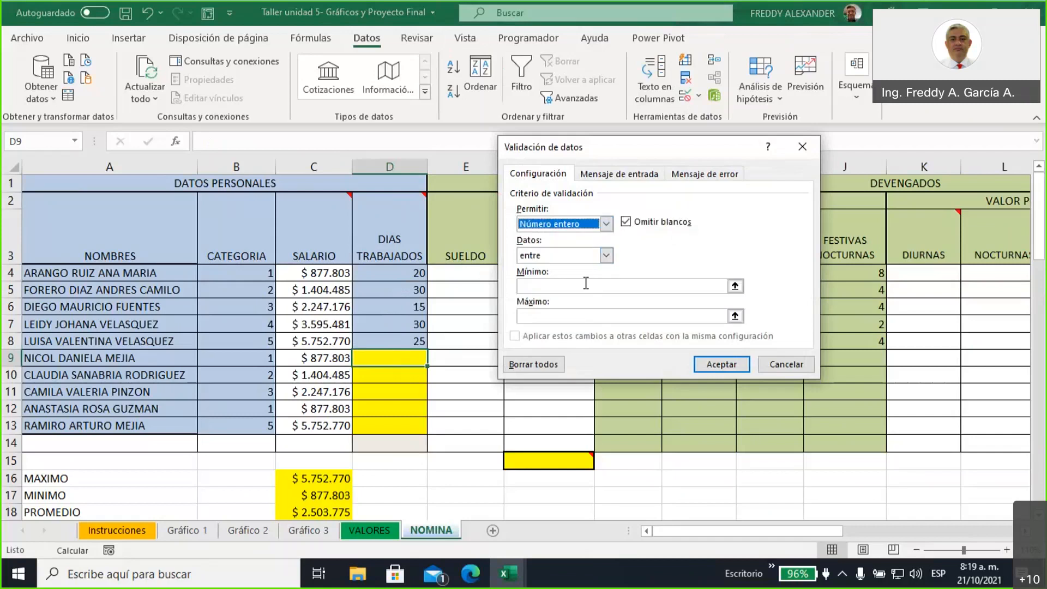
{"action": "left_click", "coordinate": [586, 283]}
{"action": "type", "text": "0"}
{"action": "left_click", "coordinate": [551, 316]}
{"action": "type", "text": "30"}
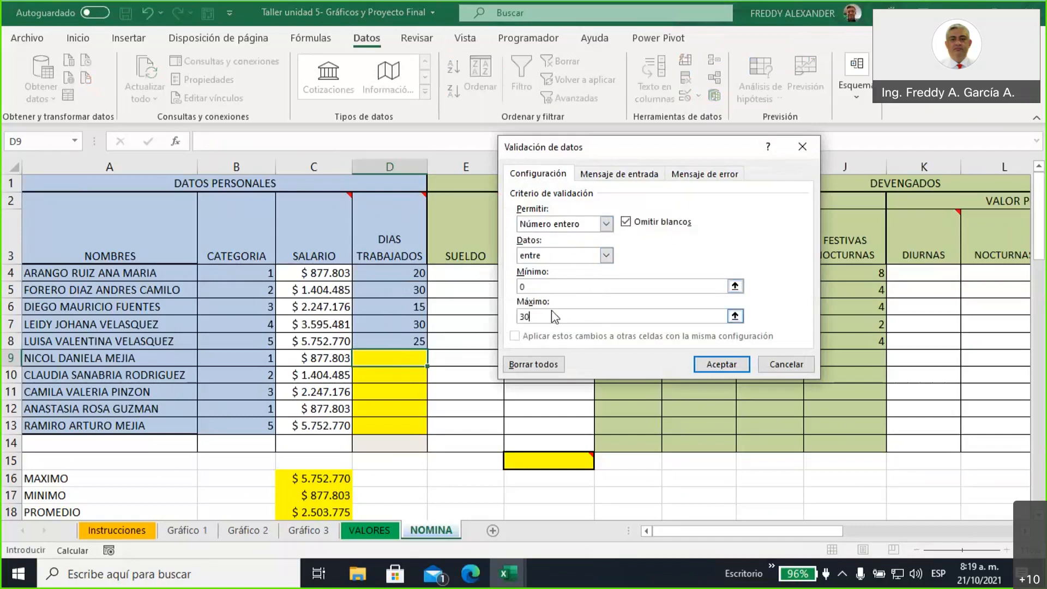
{"action": "left_click", "coordinate": [721, 364]}
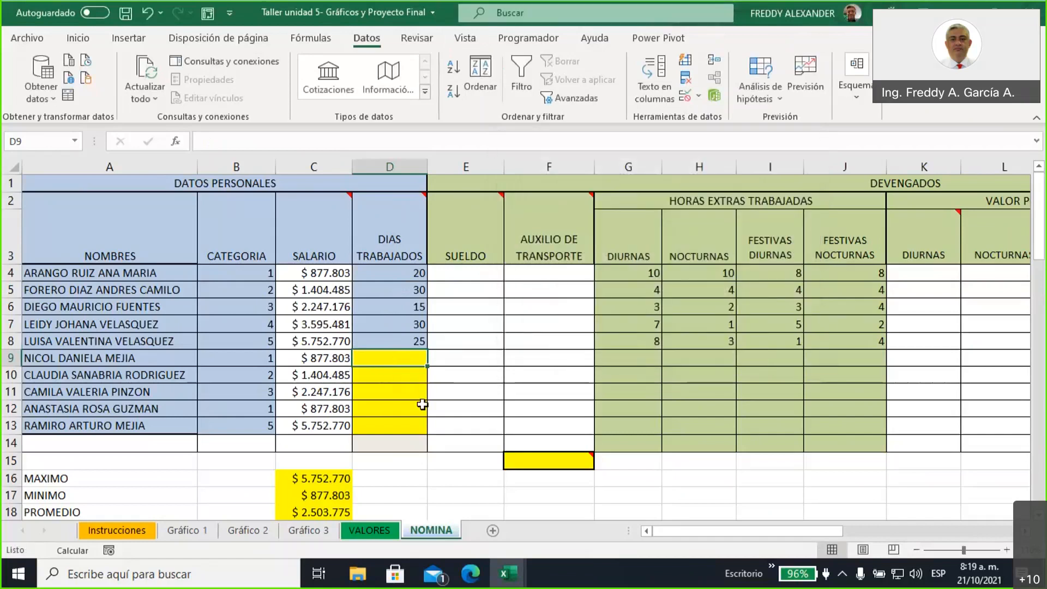
- Enter 30 worked days in cell D9 and reselect the cell
{"action": "type", "text": "30"}
{"action": "left_click", "coordinate": [501, 338]}
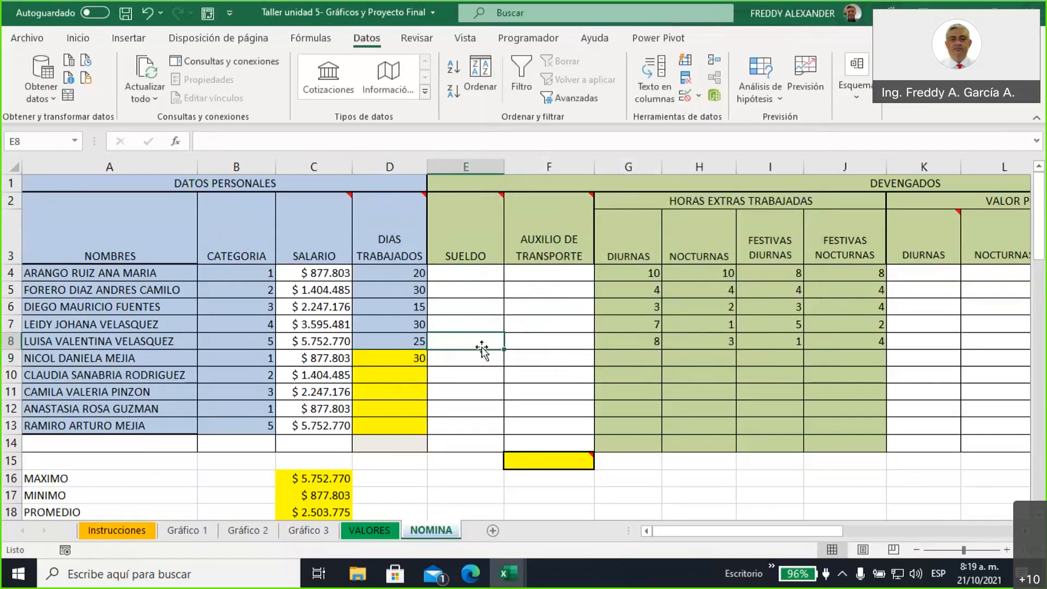
{"action": "left_click", "coordinate": [387, 356]}
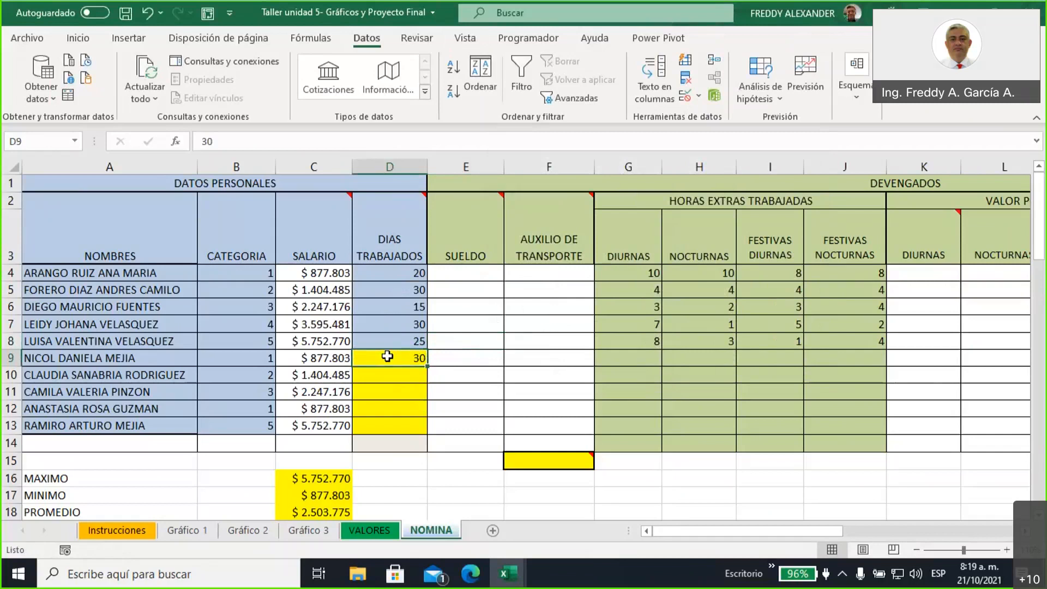
- Try to enter 31 worked days in cell D9 to test the validation rule, then cancel the entry
{"action": "type", "text": "31"}
{"action": "left_click", "coordinate": [515, 354]}
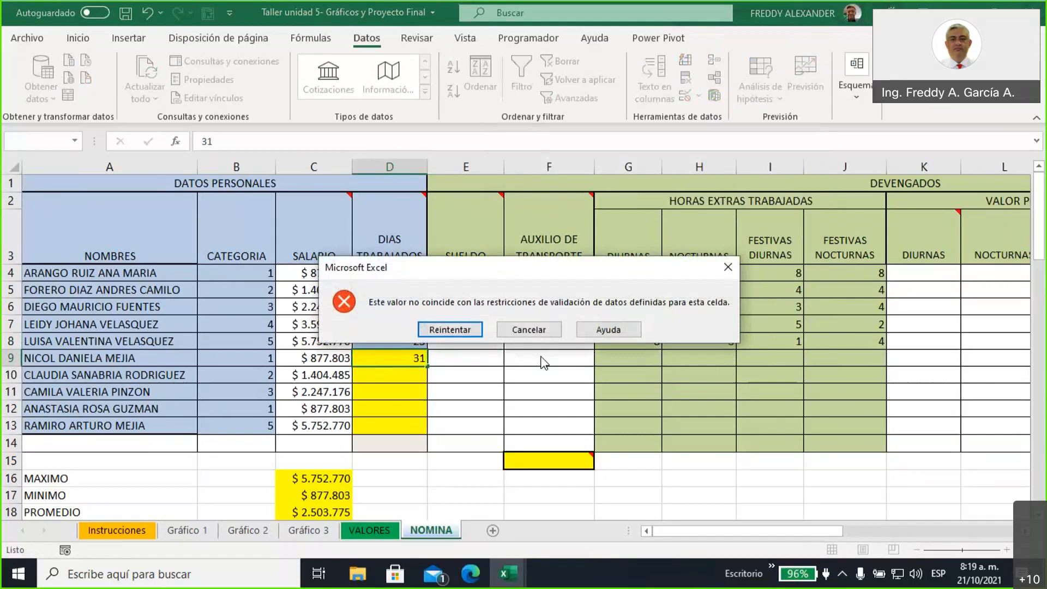
{"action": "left_click", "coordinate": [523, 332]}
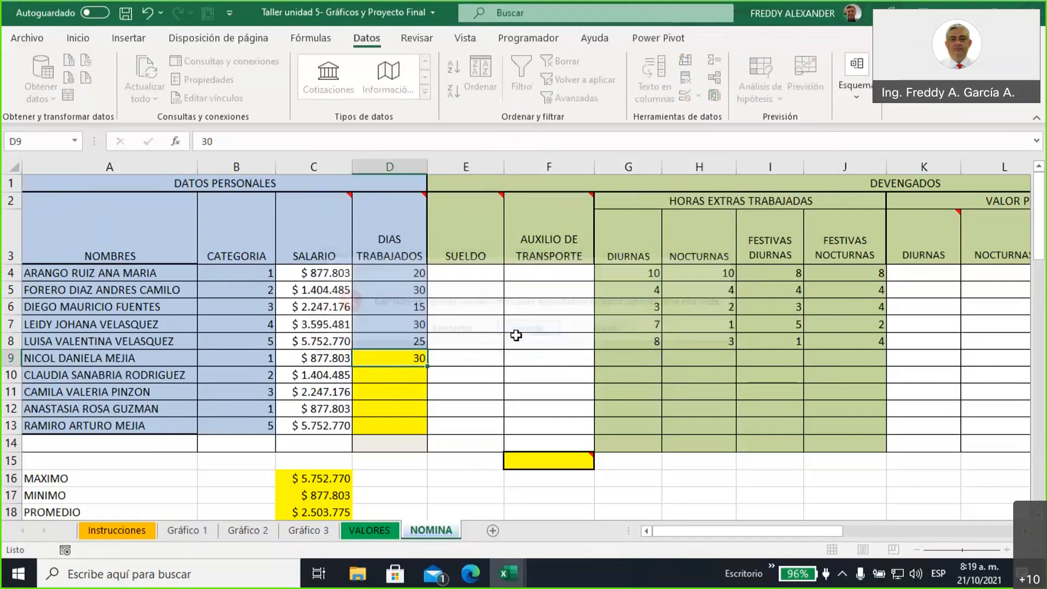
- Review the pending DIAS TRABAJADOS cells, the HORAS EXTRAS TRABAJADAS columns and the blank payroll cells of the NOMINA sheet
{"action": "left_click", "coordinate": [383, 375]}
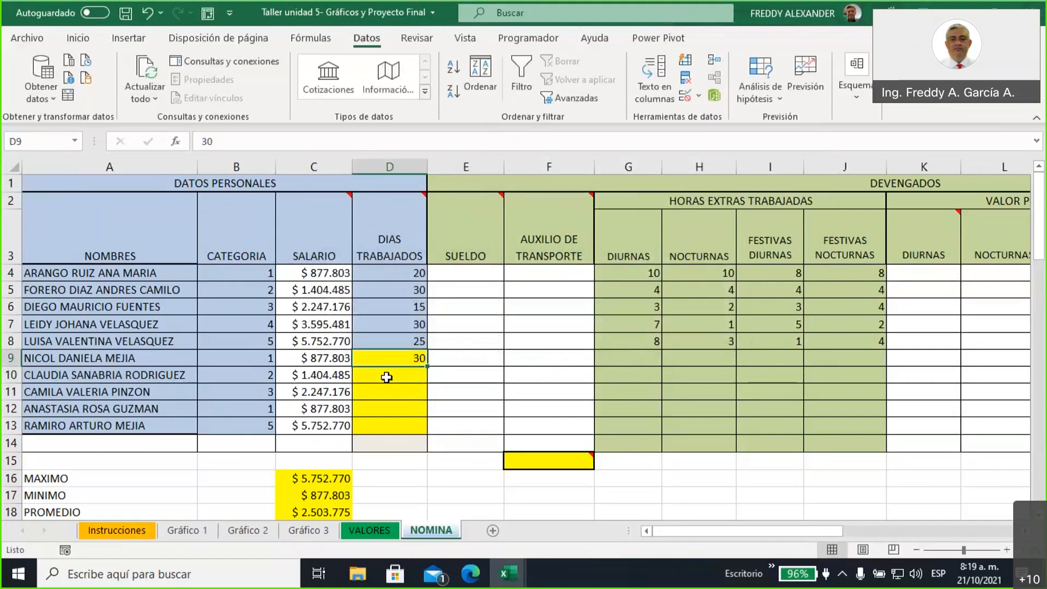
{"action": "key", "text": "Down"}
{"action": "key", "text": "Down"}
{"action": "key", "text": "Down"}
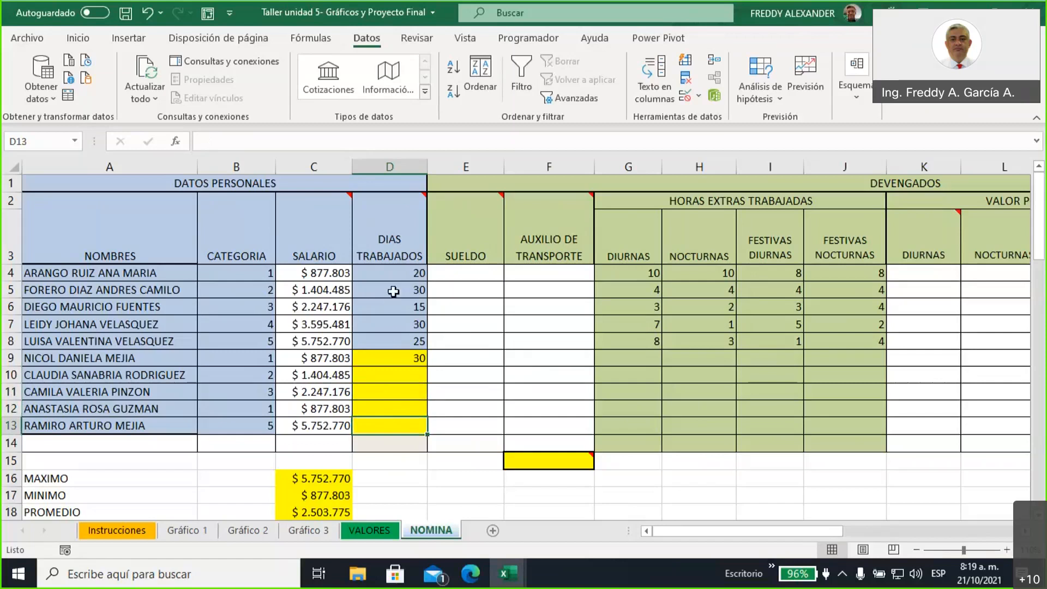
{"action": "left_click", "coordinate": [396, 274]}
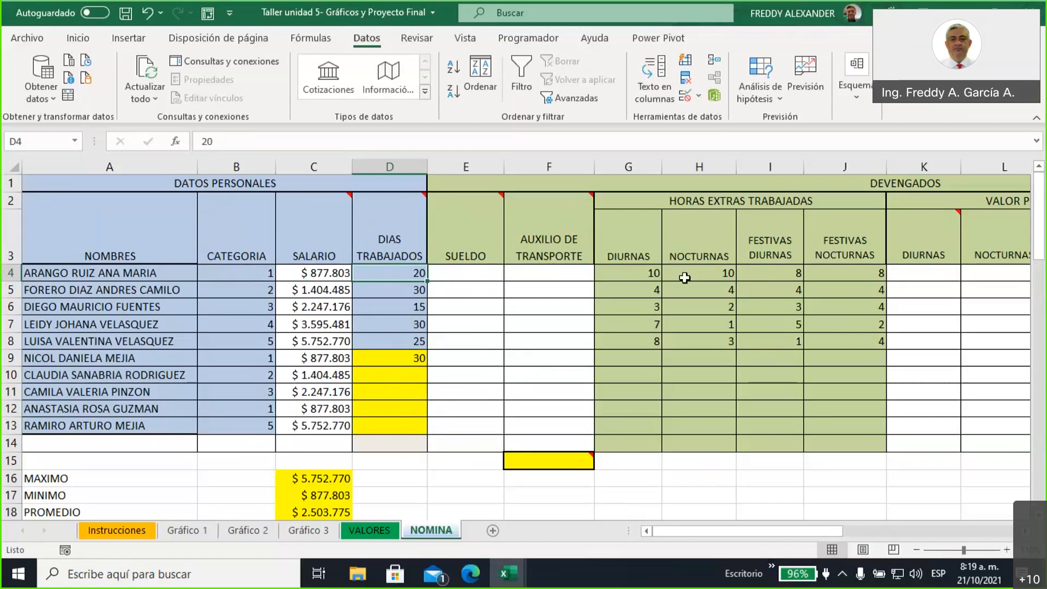
{"action": "left_click_drag", "start_coordinate": [632, 274], "coordinate": [867, 276]}
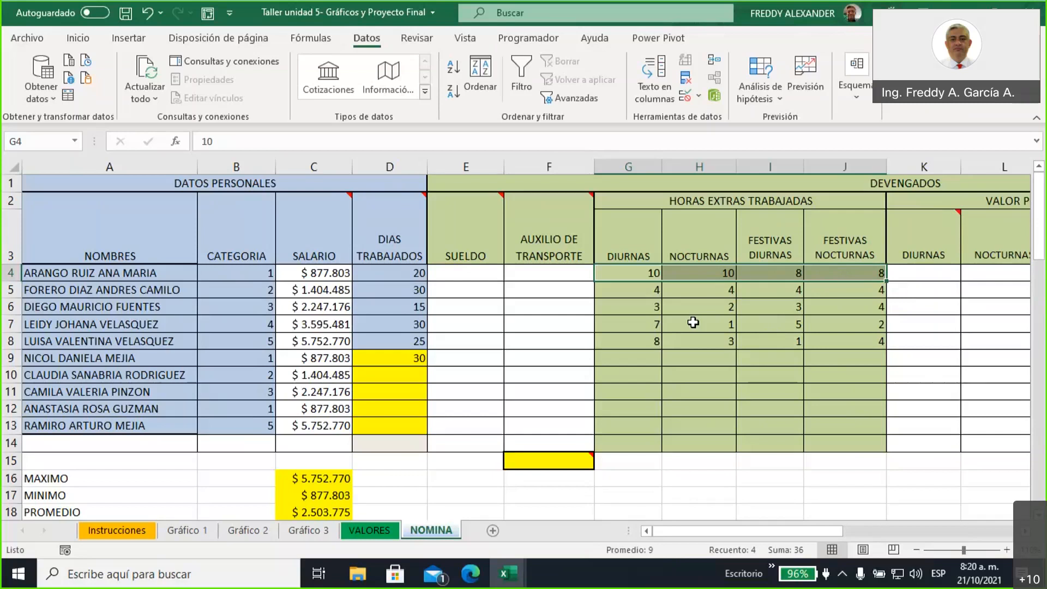
{"action": "left_click", "coordinate": [695, 200]}
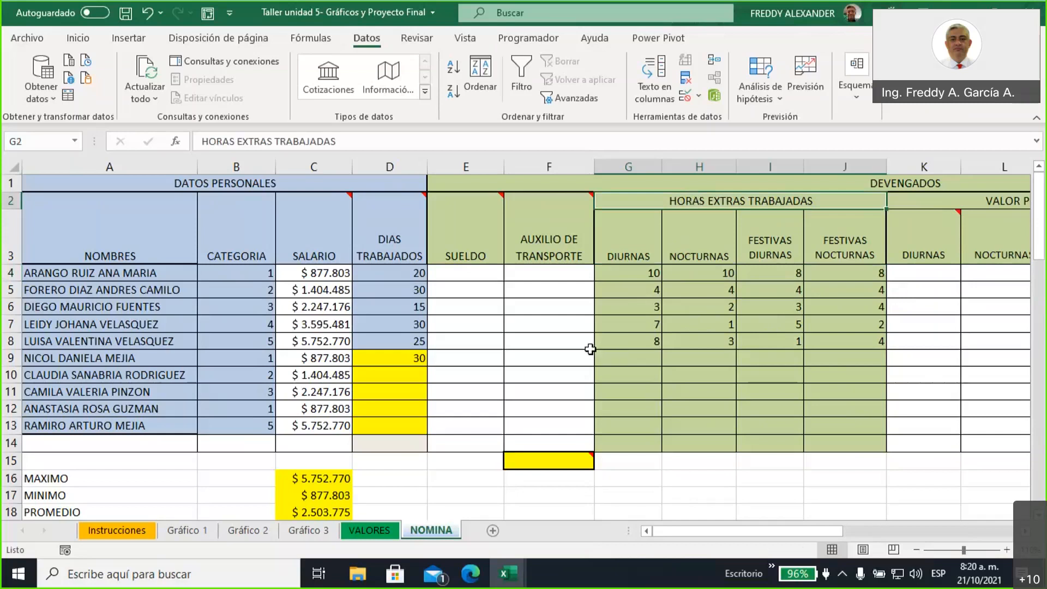
{"action": "left_click", "coordinate": [461, 355]}
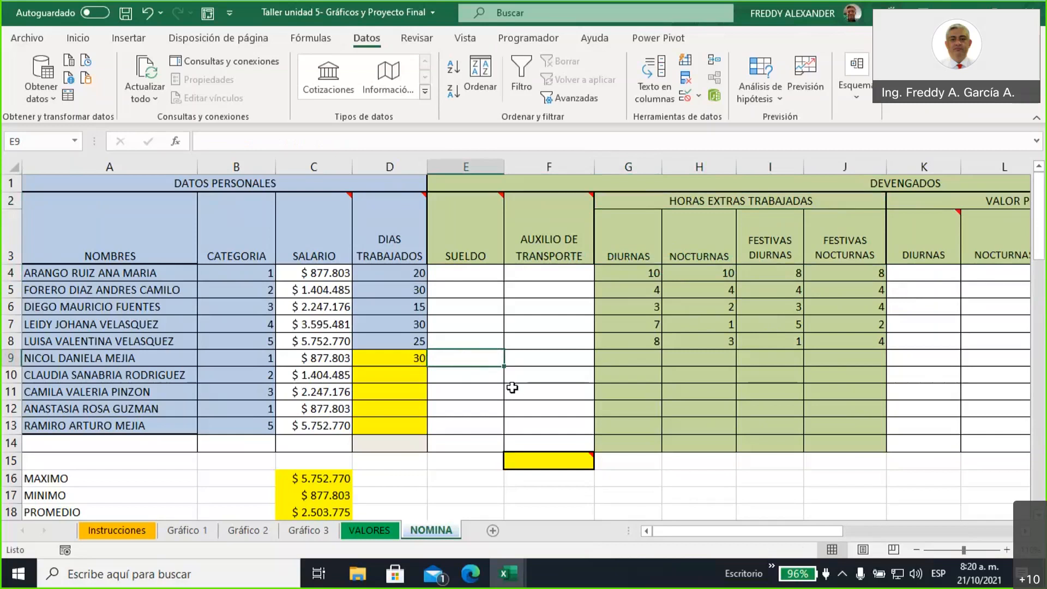
{"action": "scroll", "coordinate": [368, 373], "scroll_direction": "down", "scroll_amount": 1}
{"action": "scroll", "coordinate": [368, 373], "scroll_direction": "down", "scroll_amount": 2}
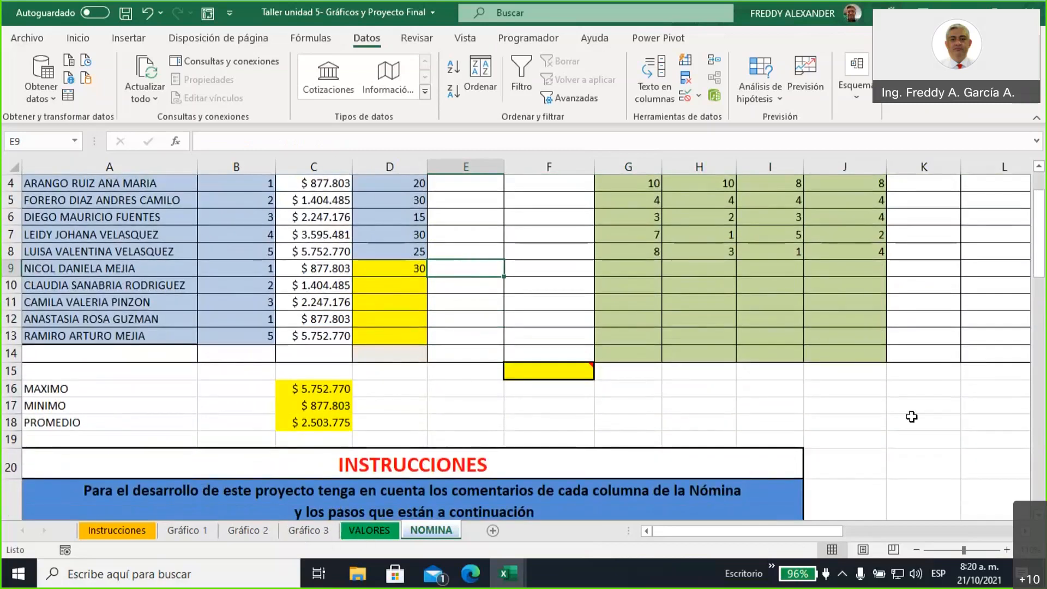
{"action": "left_click", "coordinate": [937, 264]}
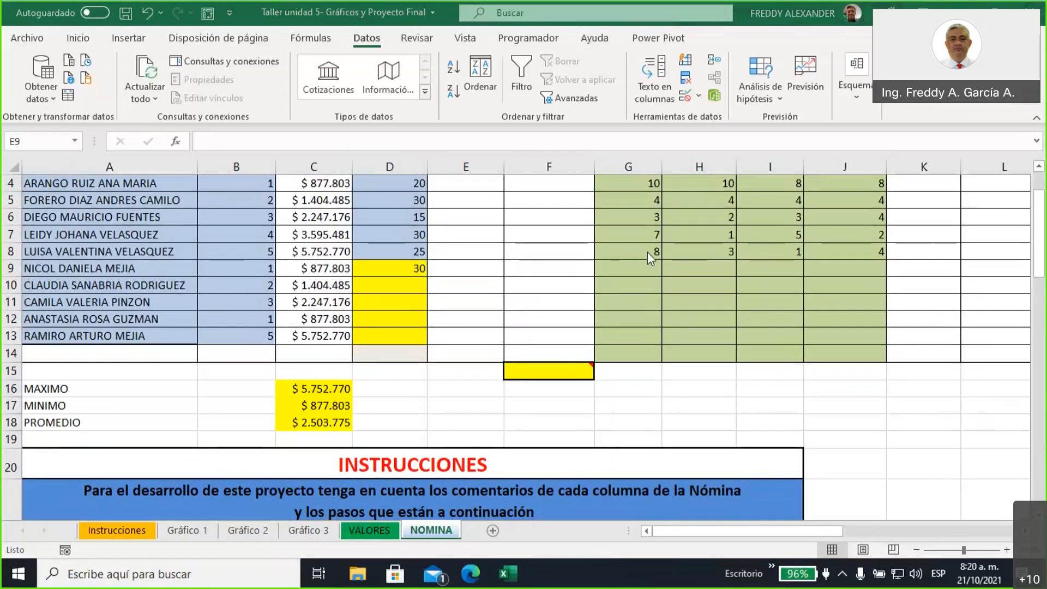
{"action": "left_click", "coordinate": [404, 403]}
{"action": "left_click", "coordinate": [404, 403]}
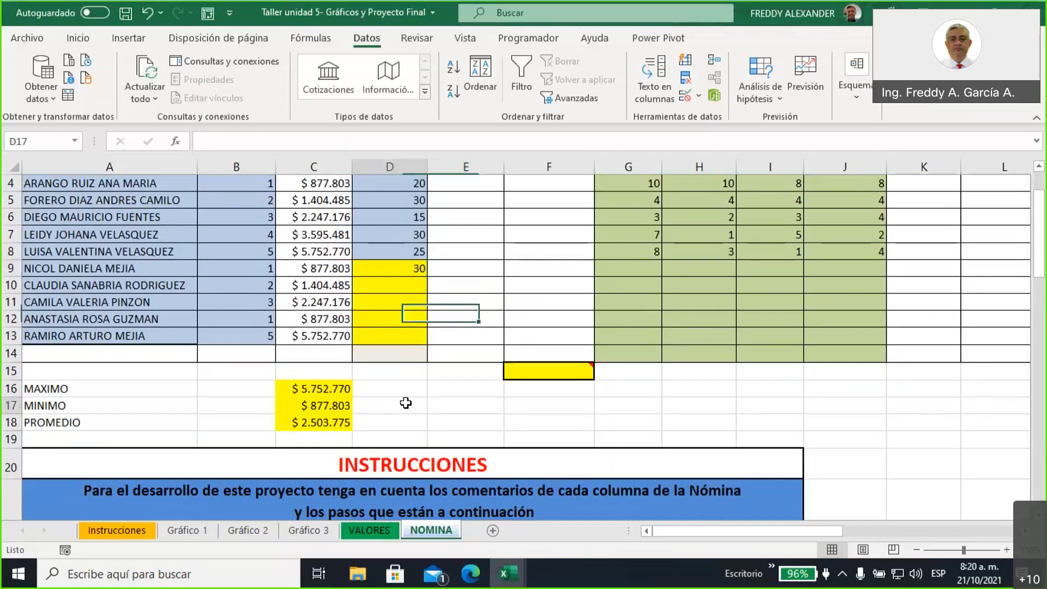
- Open the Gráfico 3 sheet and examine its table of Mes, Unidades vendidas and % participacion
{"action": "left_click", "coordinate": [302, 532]}
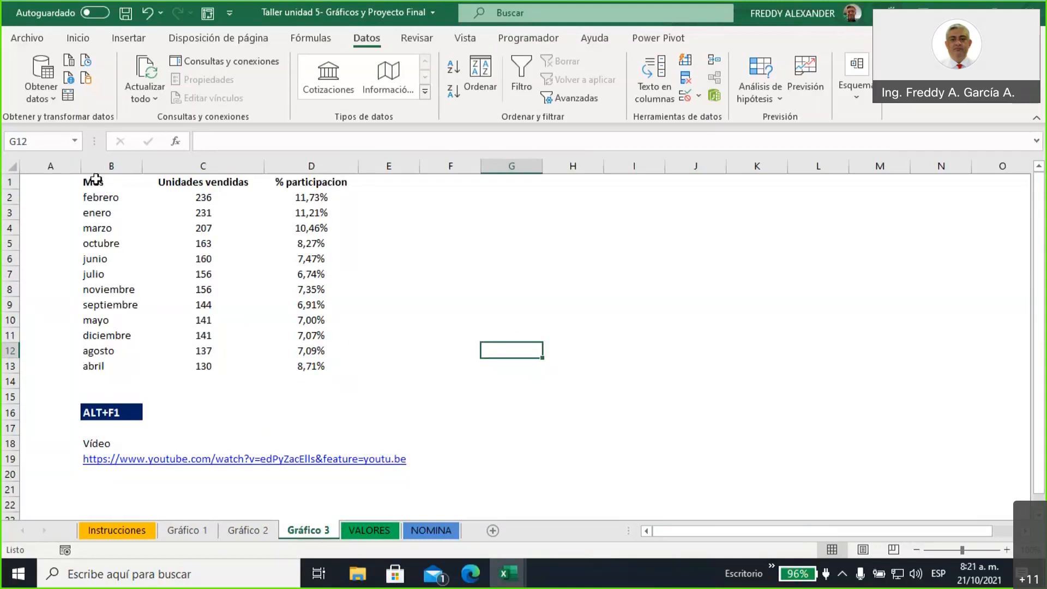
{"action": "left_click_drag", "start_coordinate": [94, 180], "coordinate": [295, 365]}
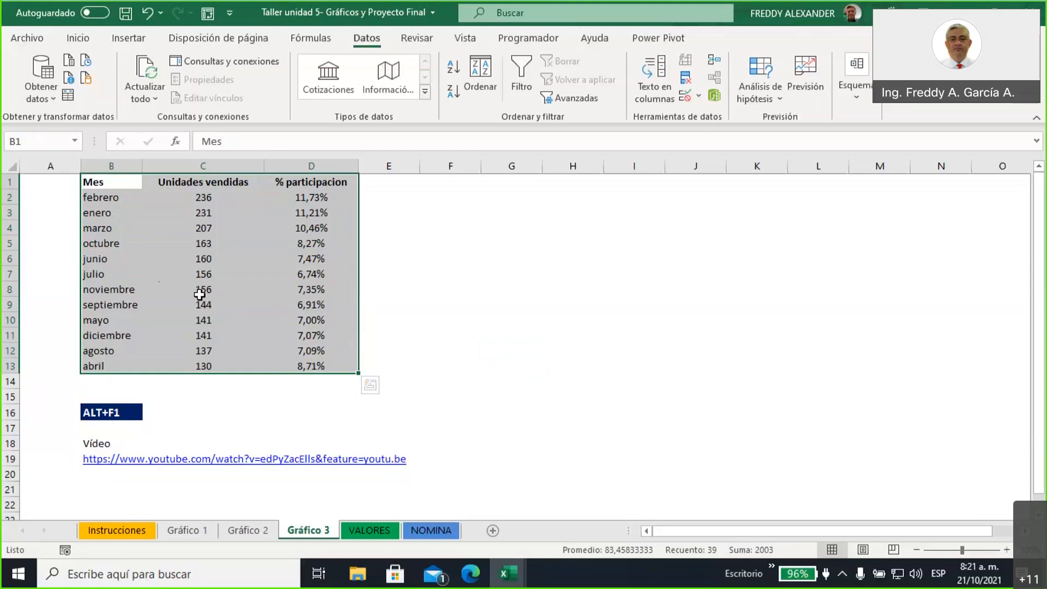
{"action": "left_click", "coordinate": [319, 197]}
{"action": "left_click_drag", "start_coordinate": [319, 197], "coordinate": [318, 365]}
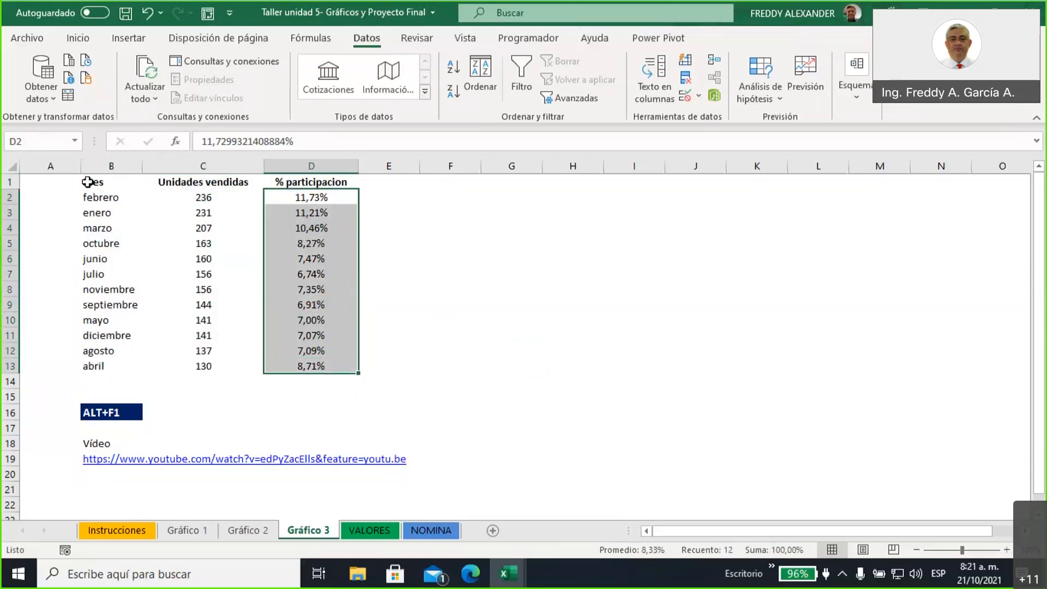
- Set up a sort of the table B1:D13 by Mes, with a custom list (Lista personalizada) as the order
{"action": "left_click_drag", "start_coordinate": [90, 182], "coordinate": [322, 366]}
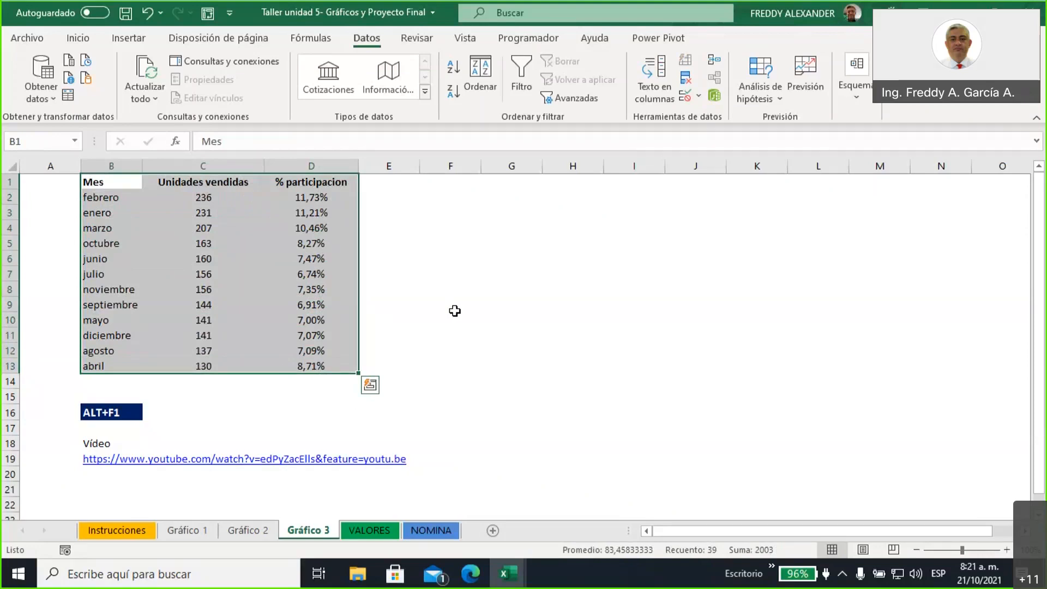
{"action": "left_click", "coordinate": [490, 98]}
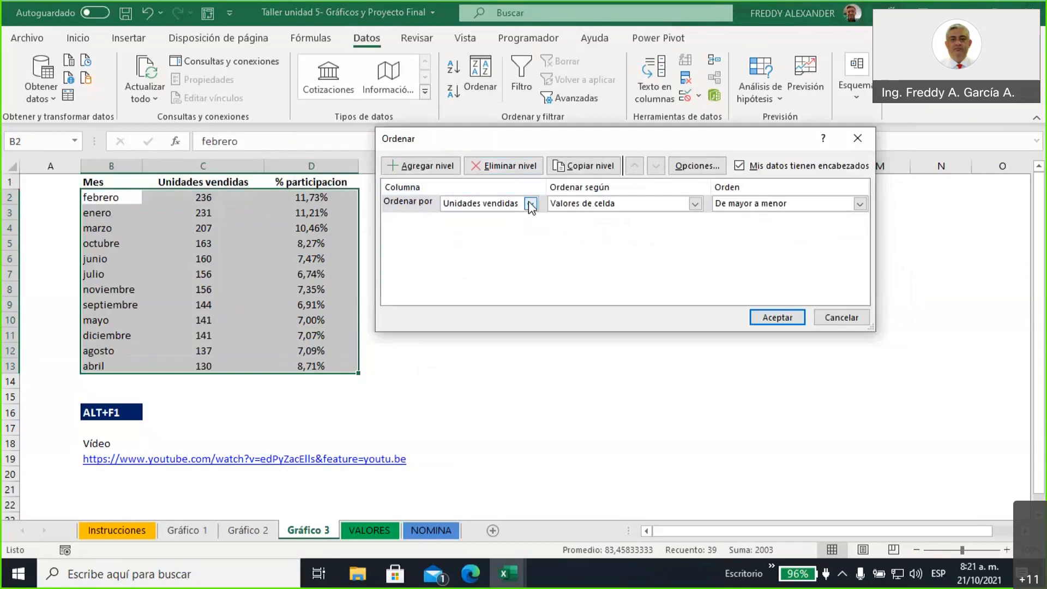
{"action": "left_click", "coordinate": [530, 204]}
{"action": "left_click", "coordinate": [464, 217]}
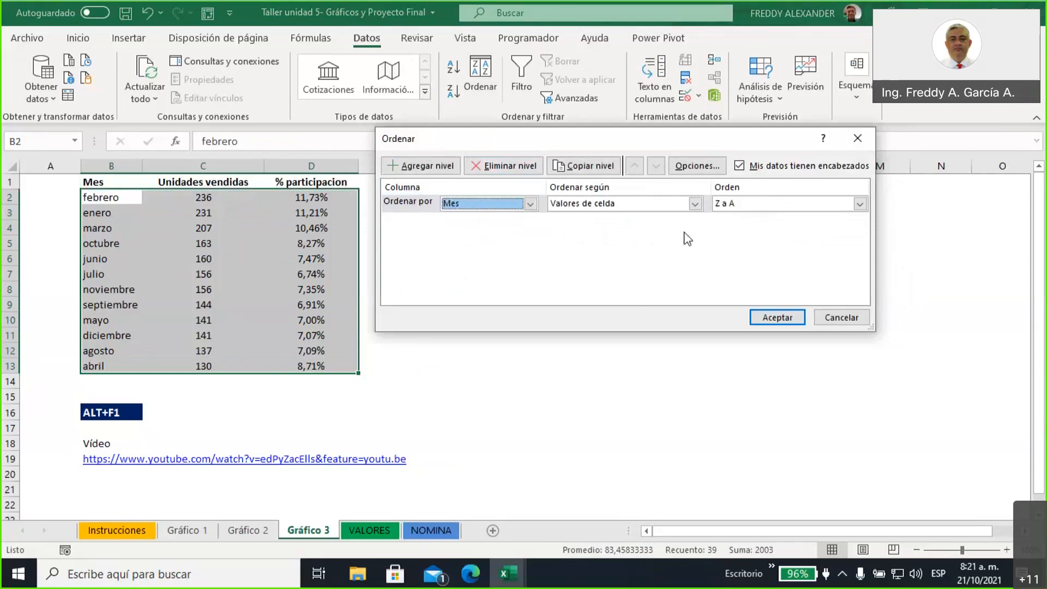
{"action": "left_click_drag", "start_coordinate": [701, 140], "coordinate": [517, 194]}
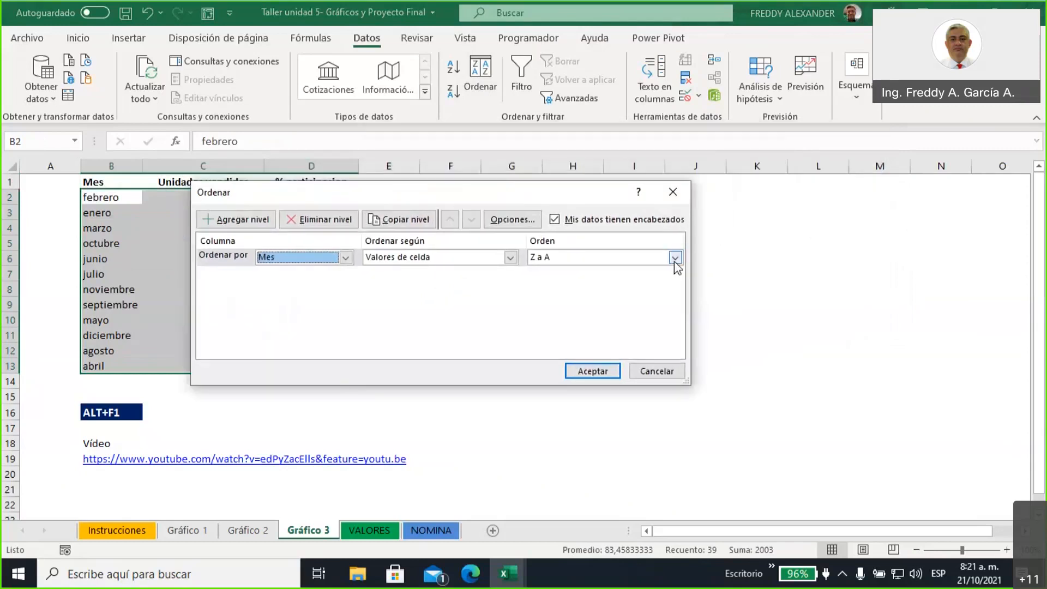
{"action": "left_click", "coordinate": [677, 257]}
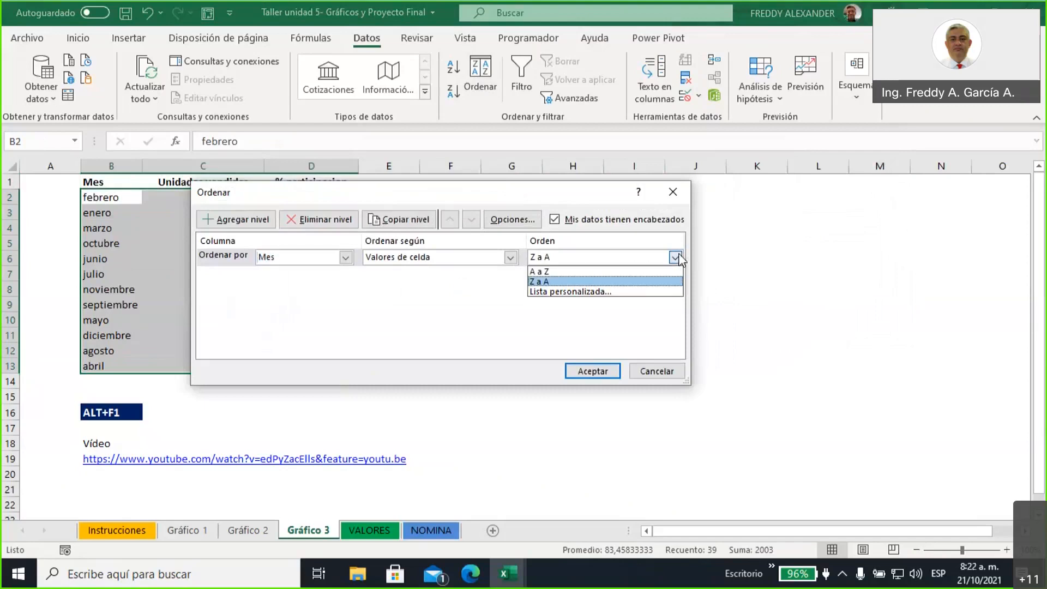
{"action": "left_click", "coordinate": [584, 292]}
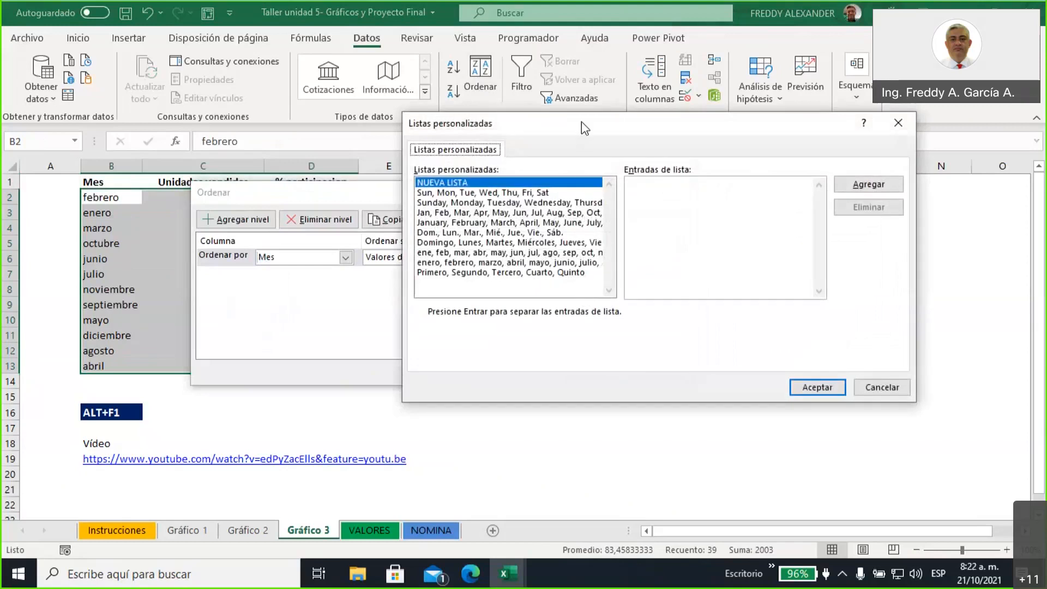
{"action": "left_click_drag", "start_coordinate": [581, 122], "coordinate": [461, 162]}
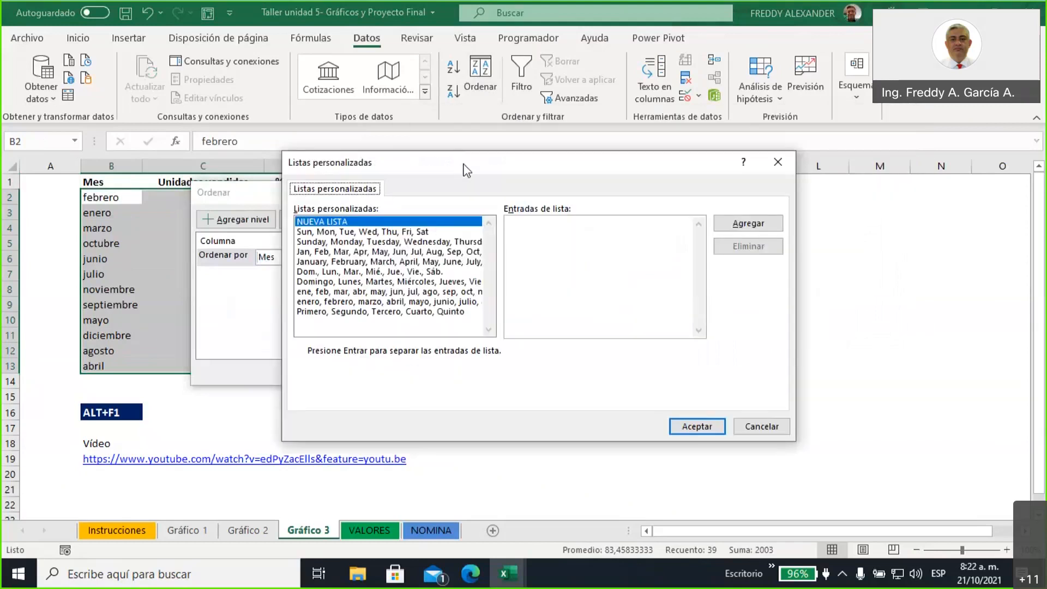
- Look through the custom lists and apply the sort with the full Spanish month list starting enero, febrero, marzo
{"action": "left_click", "coordinate": [319, 234]}
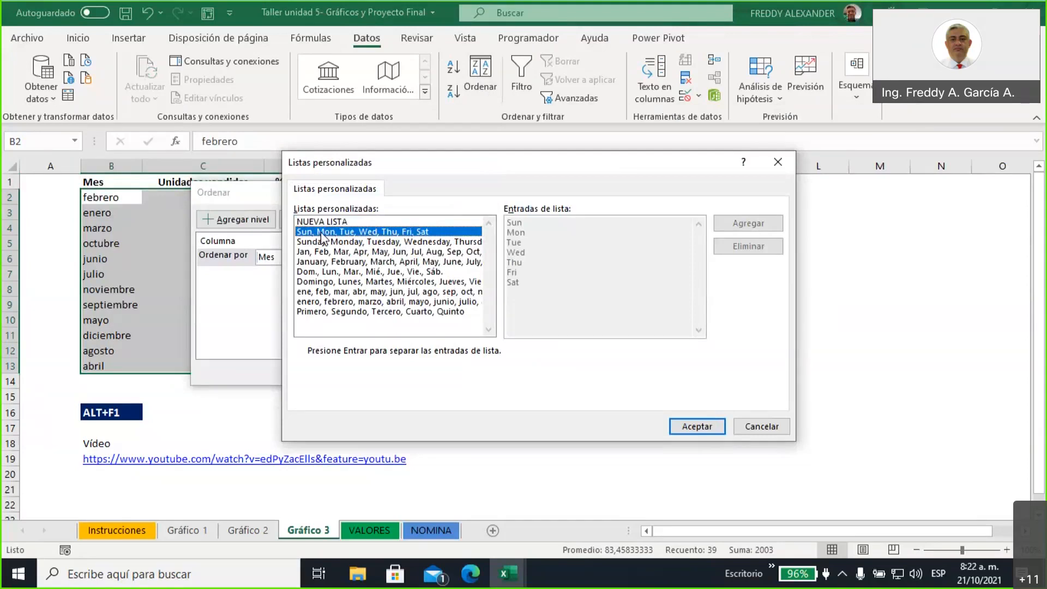
{"action": "left_click", "coordinate": [327, 253]}
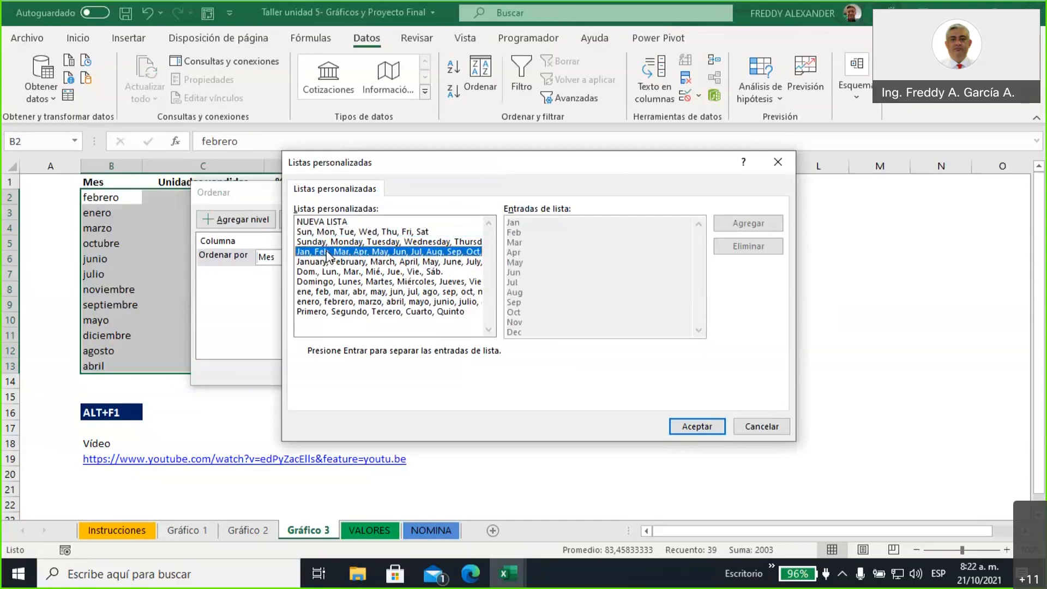
{"action": "left_click", "coordinate": [336, 283]}
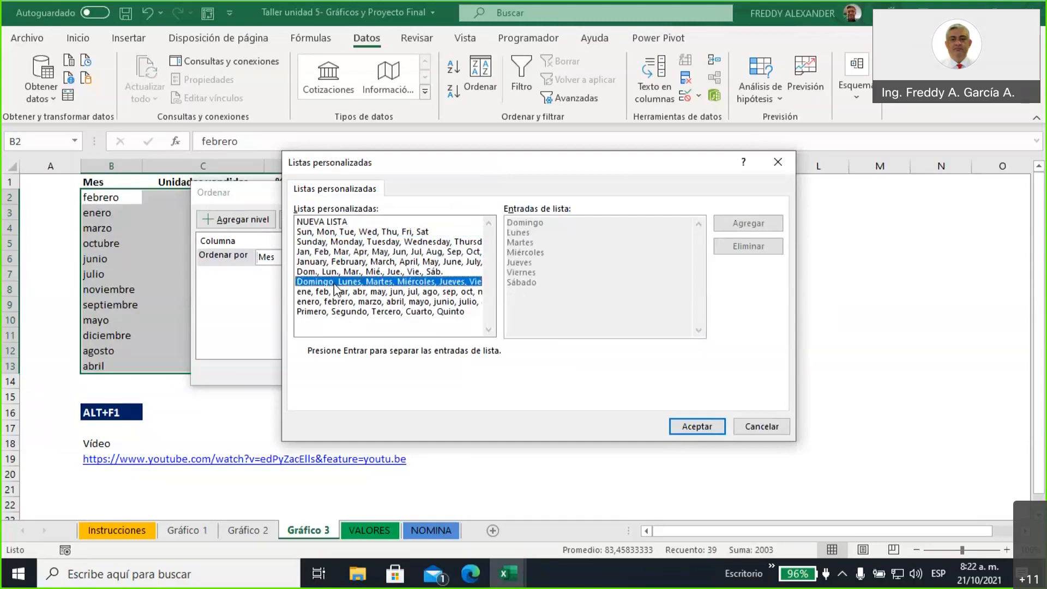
{"action": "left_click", "coordinate": [334, 292]}
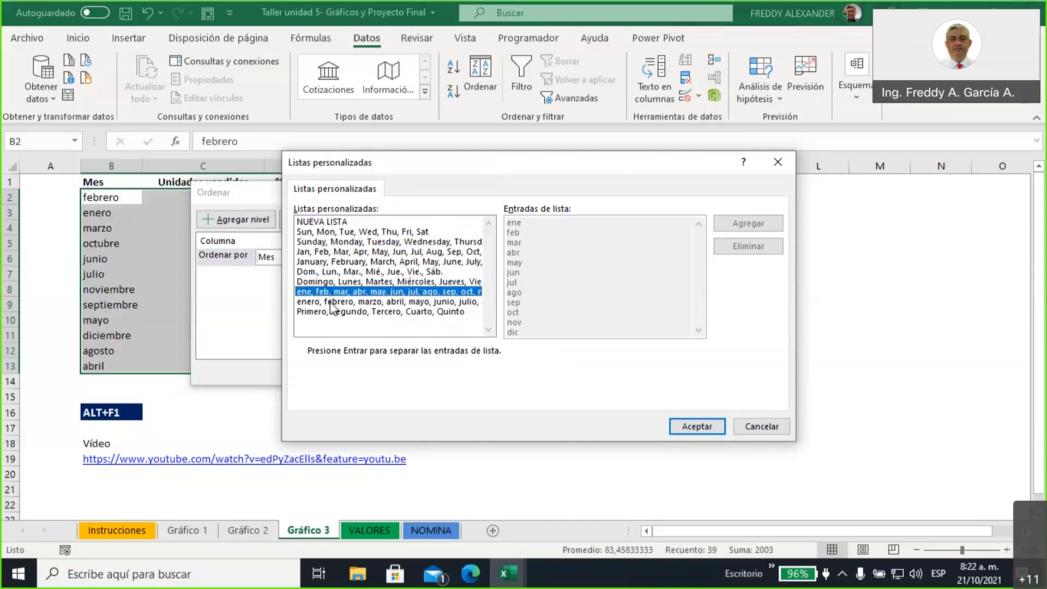
{"action": "left_click", "coordinate": [330, 302]}
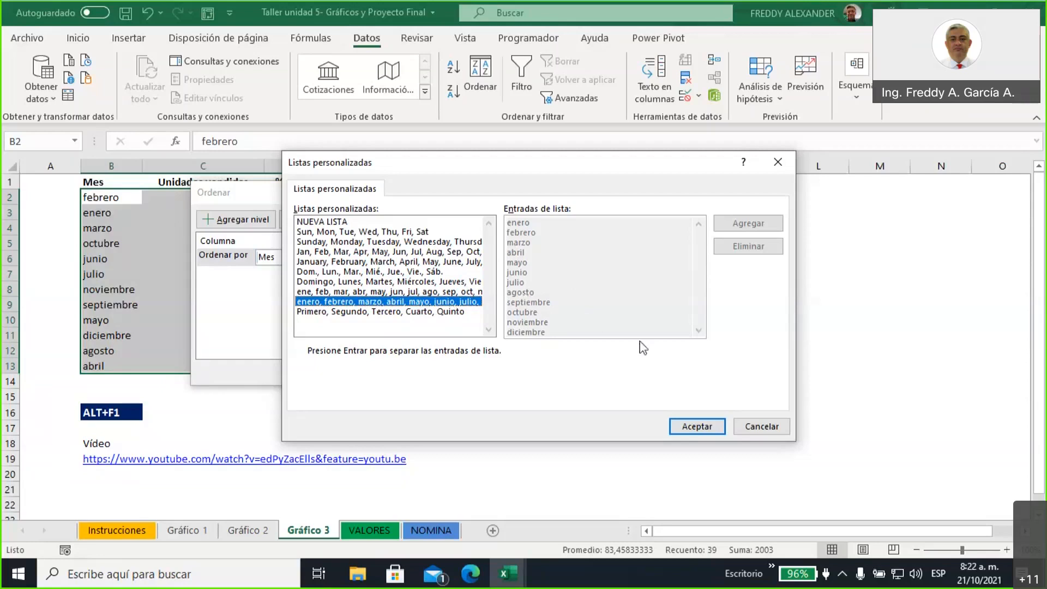
{"action": "left_click", "coordinate": [699, 430]}
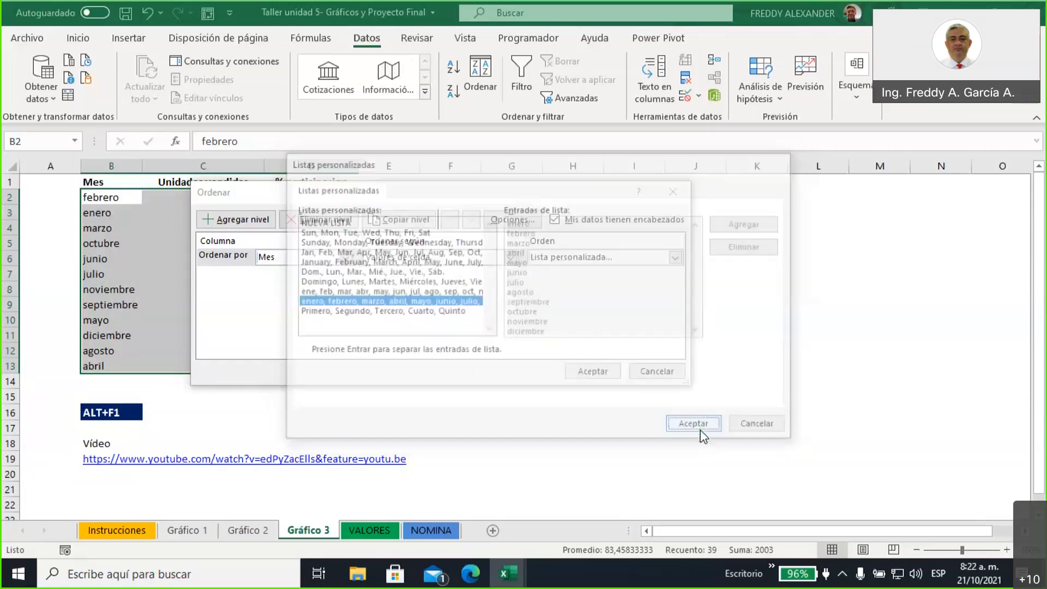
{"action": "left_click", "coordinate": [589, 374]}
{"action": "left_click", "coordinate": [438, 270]}
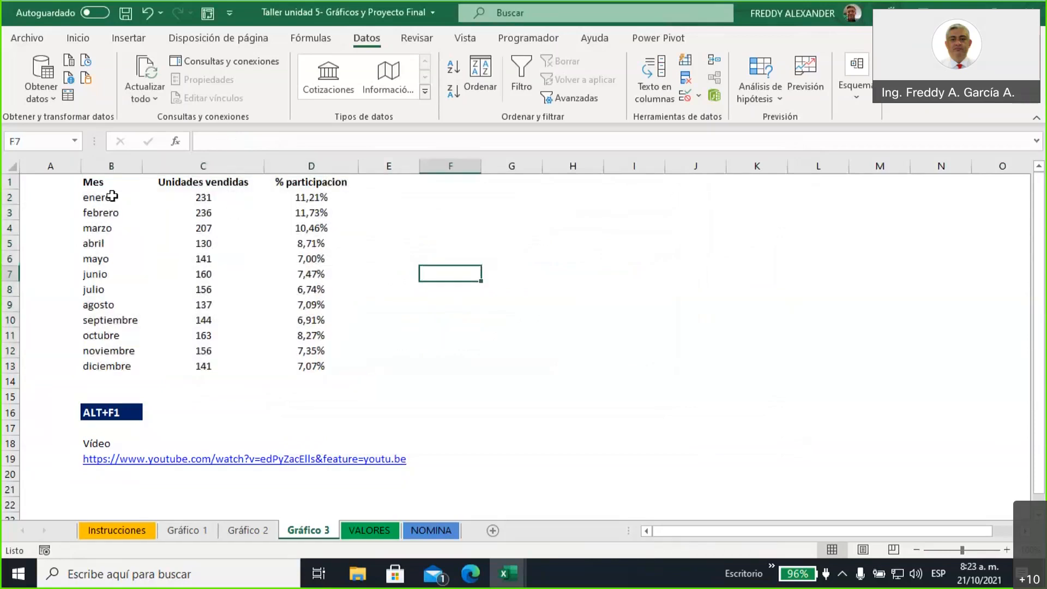
- Check the sorted Mes and % participacion columns, undoing and redoing the sort to compare both orders
{"action": "left_click_drag", "start_coordinate": [104, 198], "coordinate": [113, 361]}
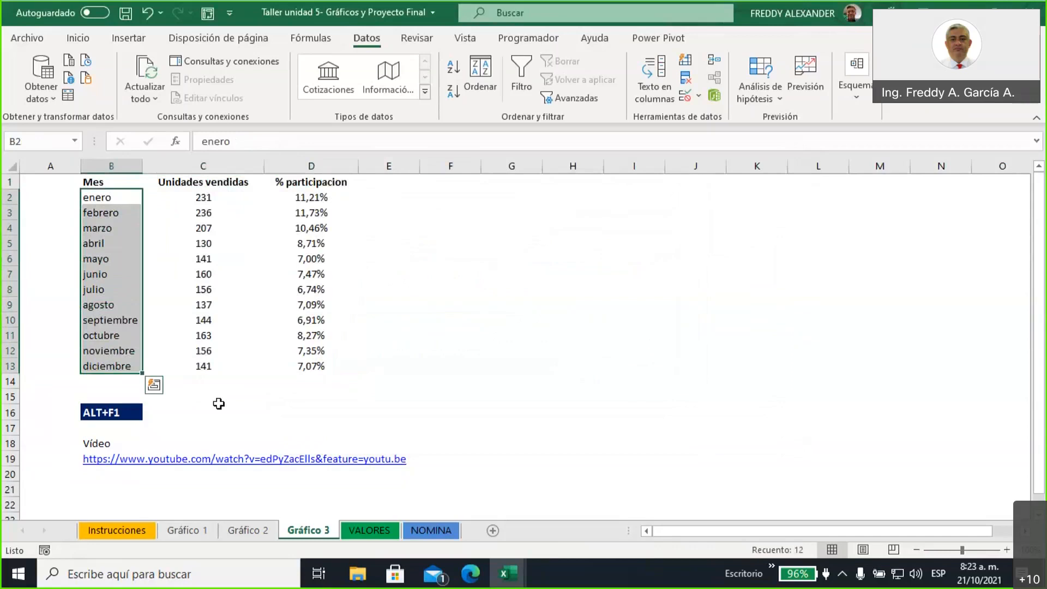
{"action": "left_click_drag", "start_coordinate": [308, 197], "coordinate": [301, 361]}
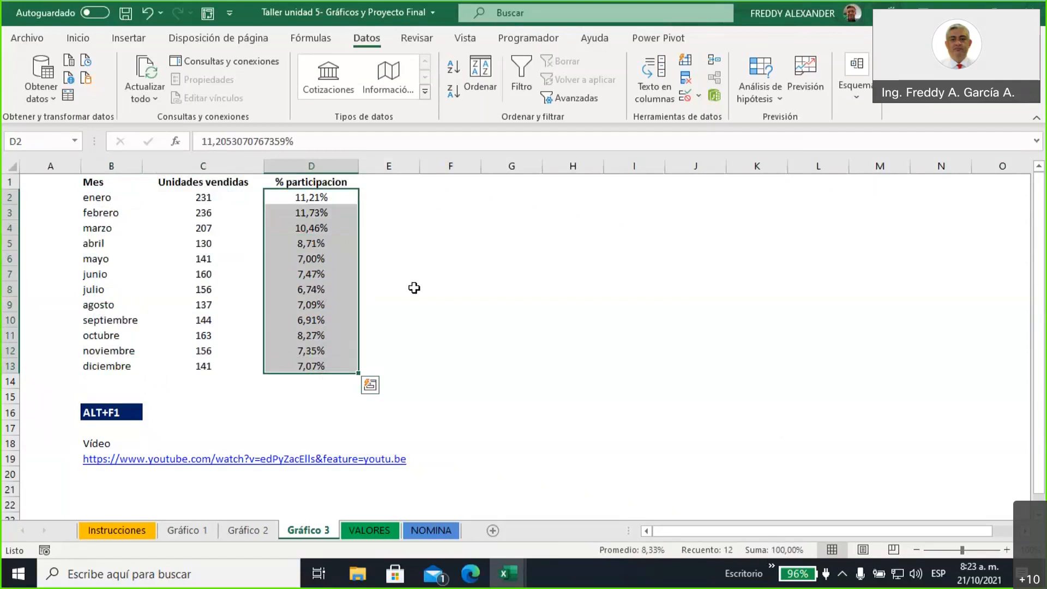
{"action": "left_click", "coordinate": [148, 14]}
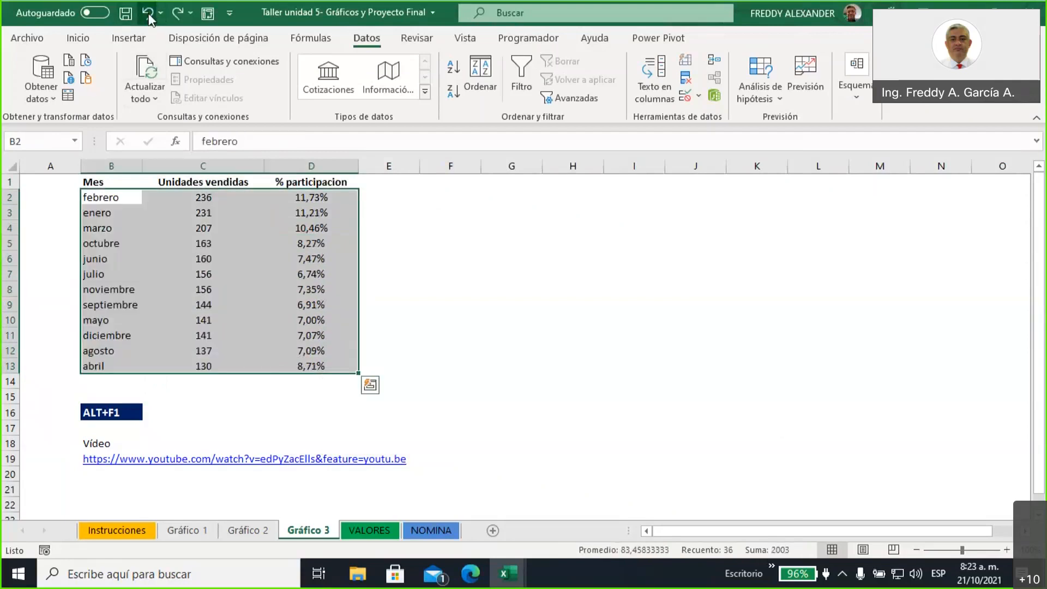
{"action": "left_click", "coordinate": [178, 13]}
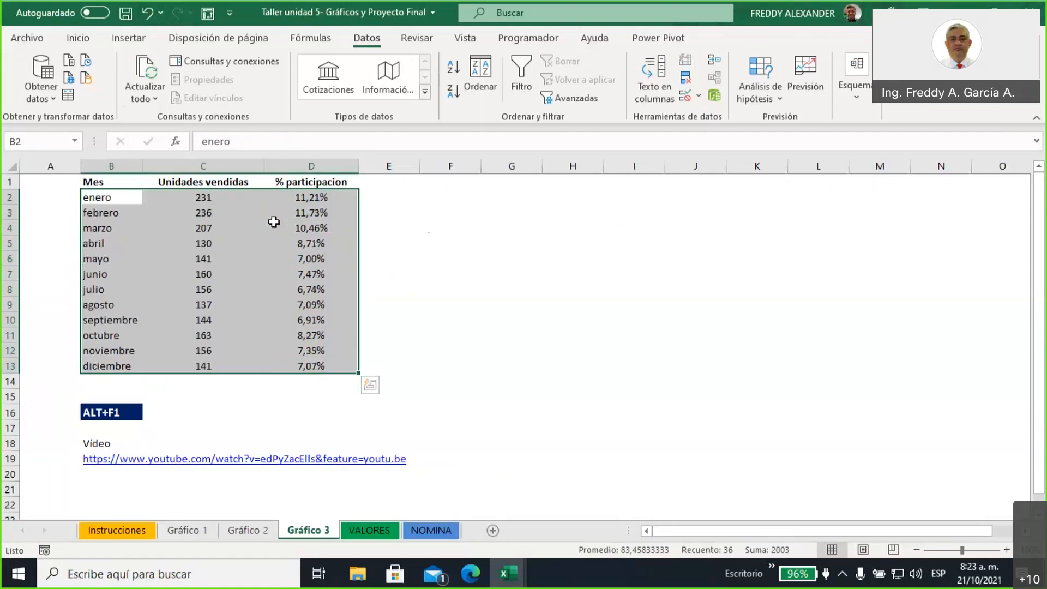
- Highlight the sorted table B1:D13 with its headers, then switch to the Gráfico 2 sheet
{"action": "left_click", "coordinate": [453, 285]}
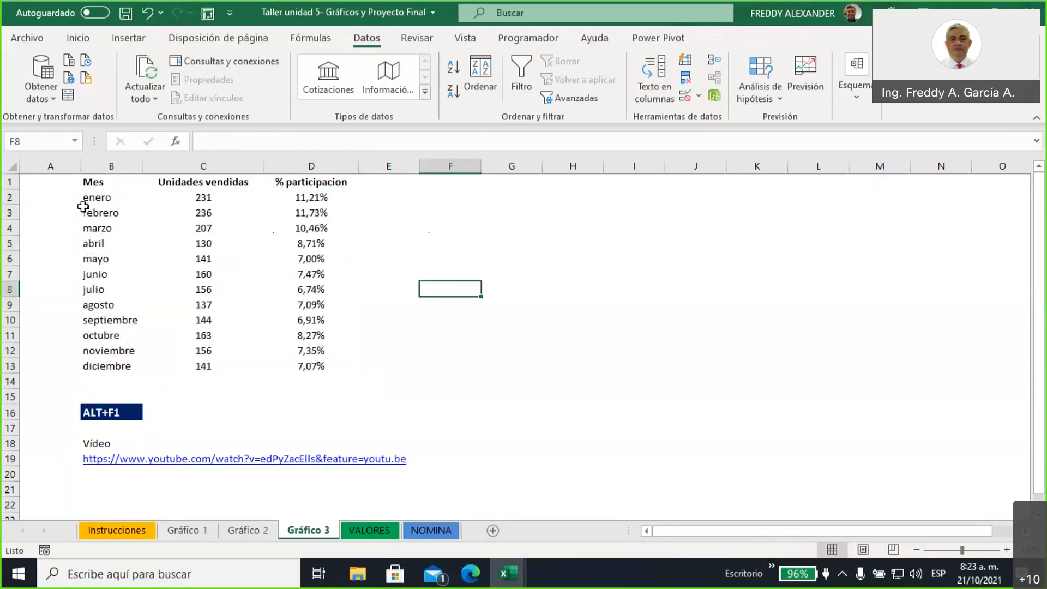
{"action": "left_click", "coordinate": [94, 186]}
{"action": "left_click_drag", "start_coordinate": [173, 202], "coordinate": [306, 368]}
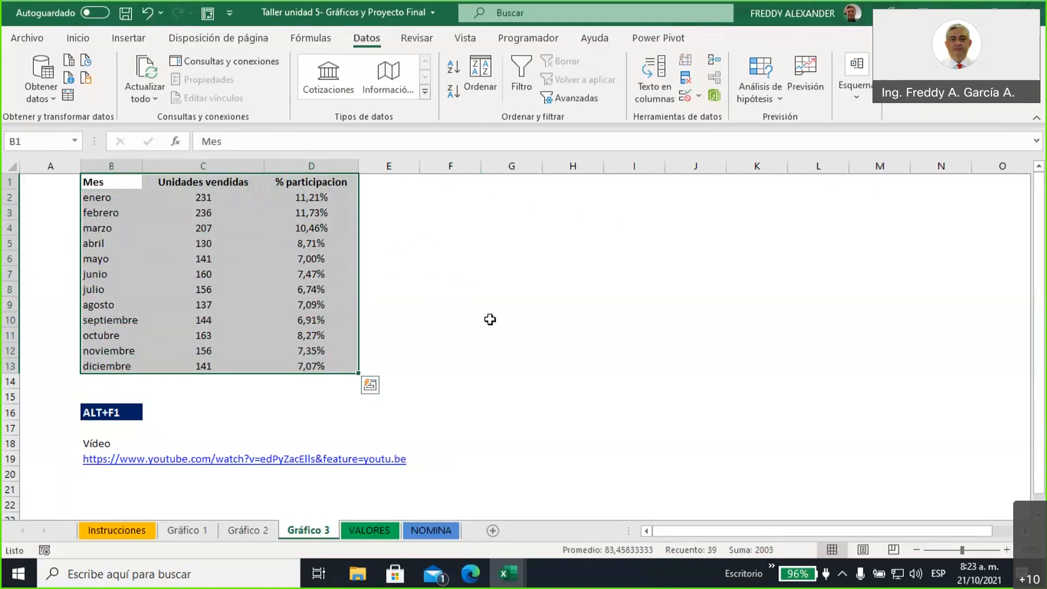
{"action": "left_click", "coordinate": [257, 535]}
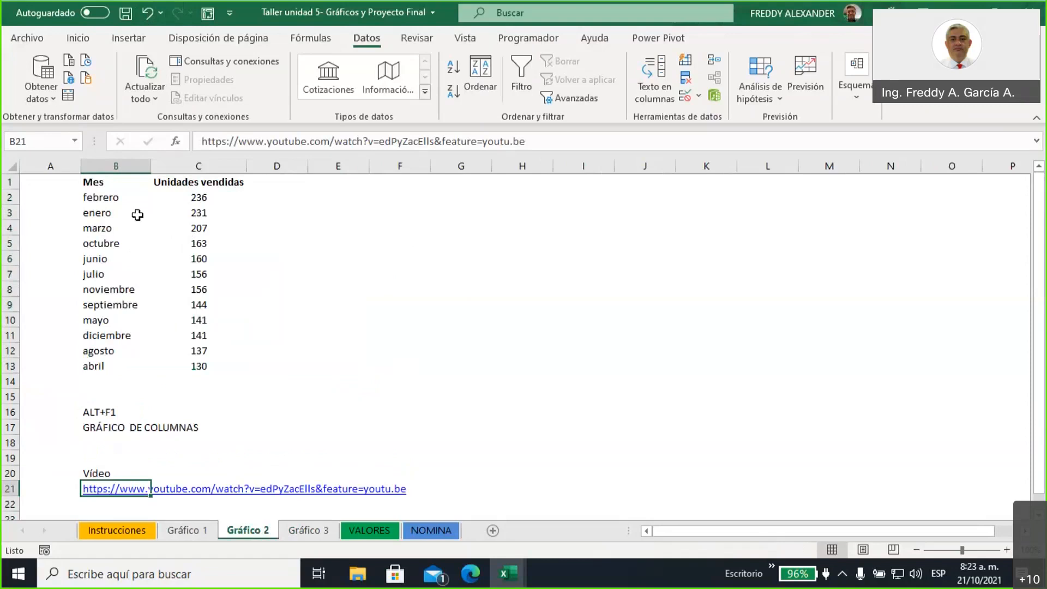
- Highlight the month data B2:C13 on Gráfico 2, then the Zona and Ventas table and the Total general row on Gráfico 1
{"action": "left_click_drag", "start_coordinate": [109, 199], "coordinate": [192, 368]}
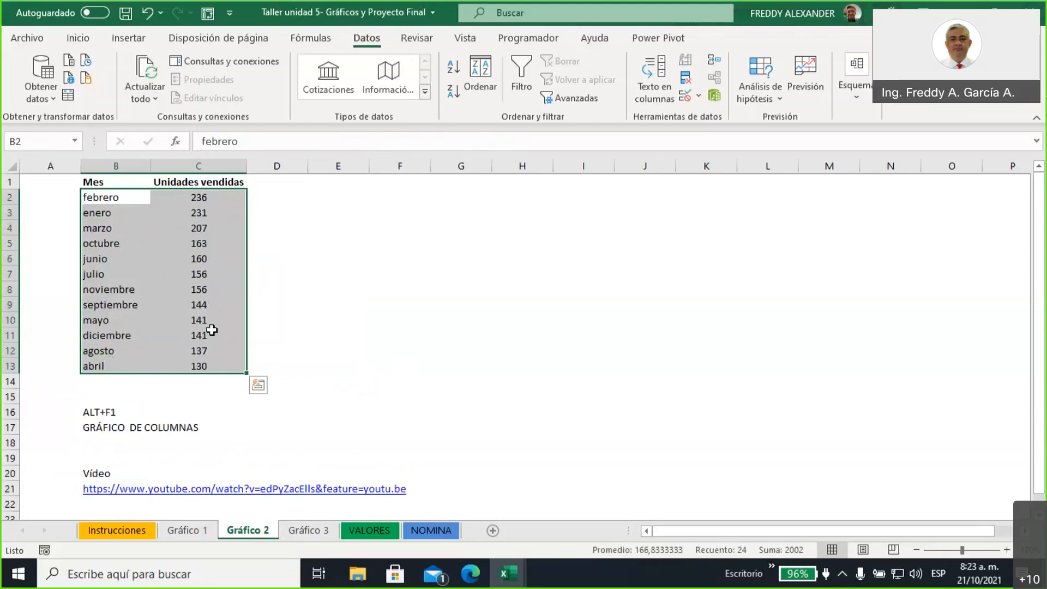
{"action": "left_click", "coordinate": [187, 531]}
{"action": "left_click", "coordinate": [300, 286]}
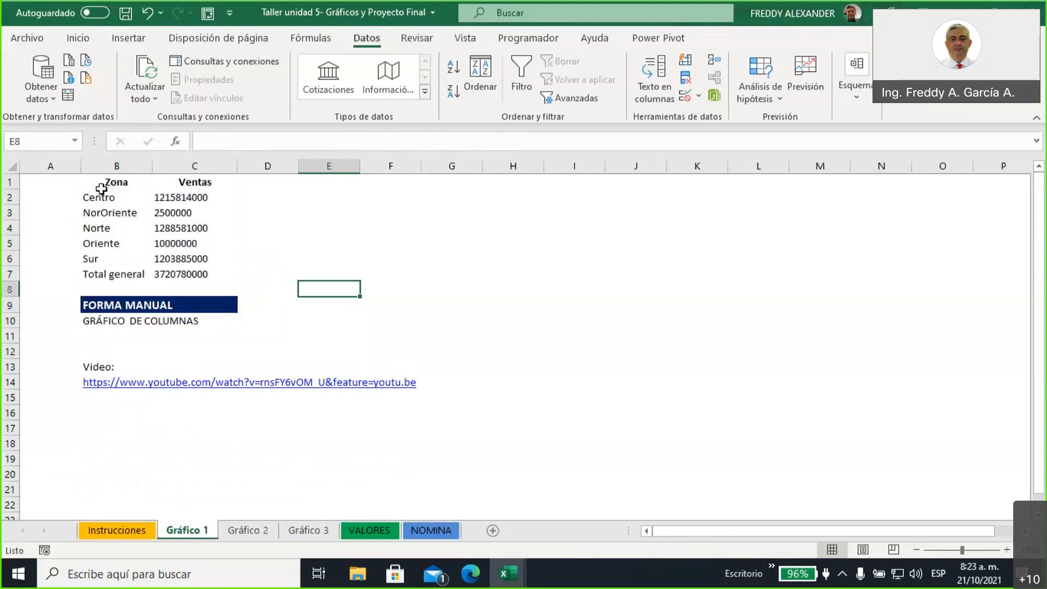
{"action": "left_click_drag", "start_coordinate": [103, 184], "coordinate": [174, 260]}
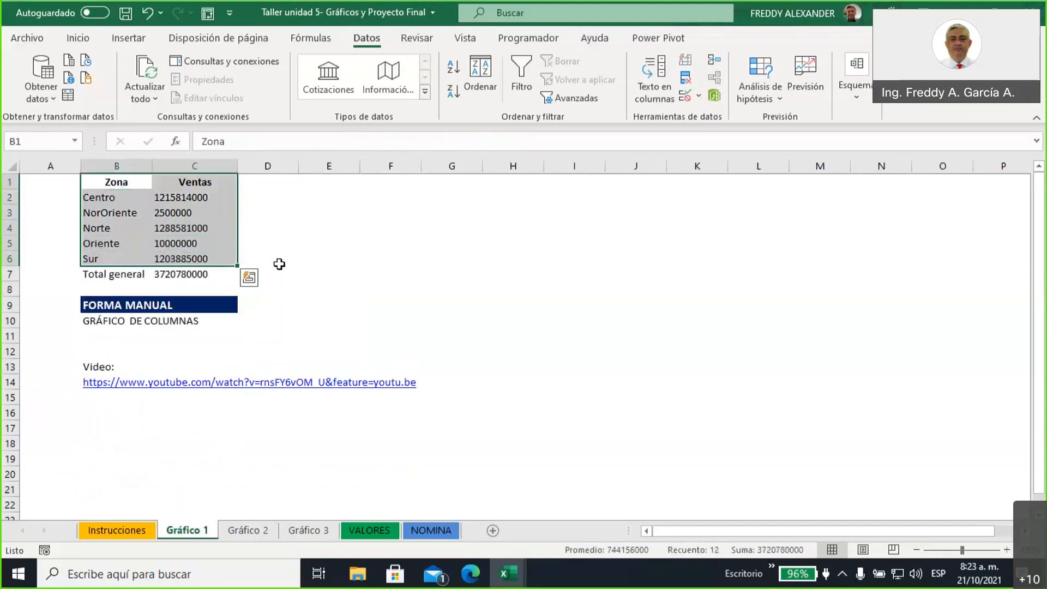
{"action": "left_click", "coordinate": [93, 274]}
{"action": "left_click", "coordinate": [176, 277], "text": "shift"}
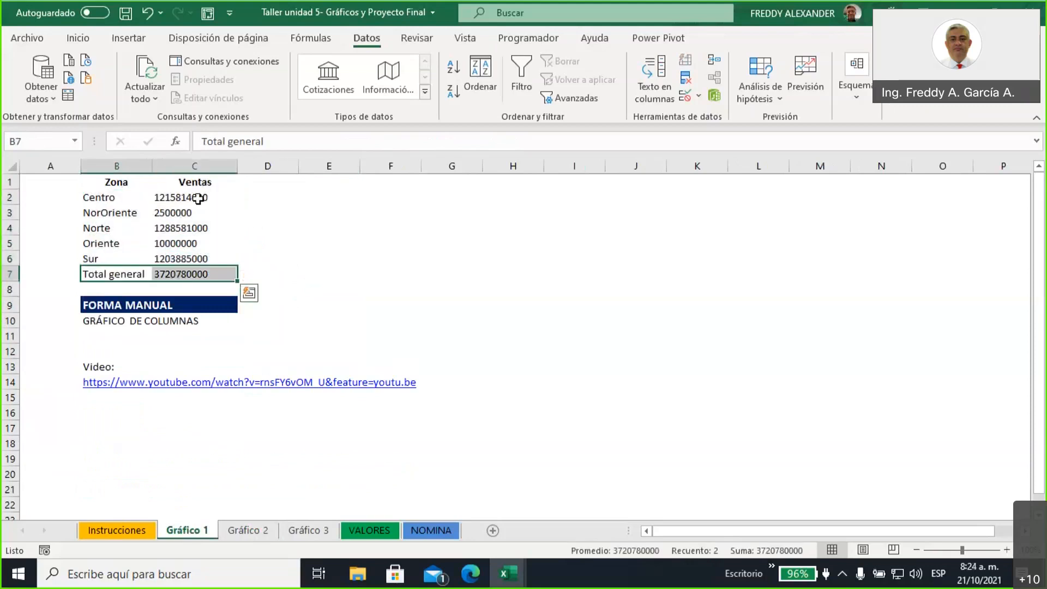
- Format the Ventas values C2:C7 with the thousands separator and widen column C to fit the full numbers
{"action": "left_click_drag", "start_coordinate": [196, 198], "coordinate": [198, 273]}
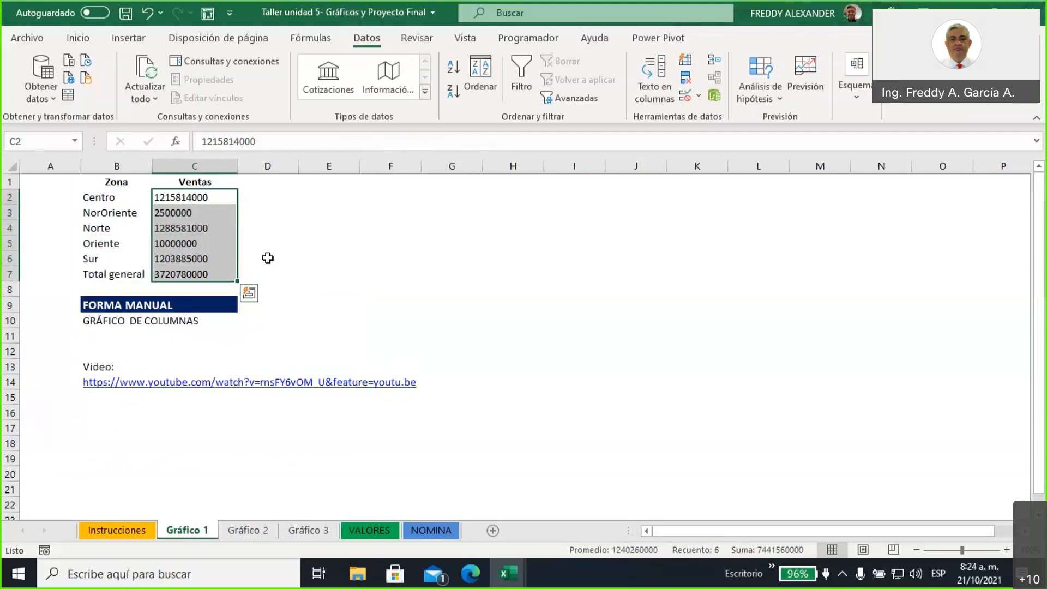
{"action": "left_click", "coordinate": [78, 39]}
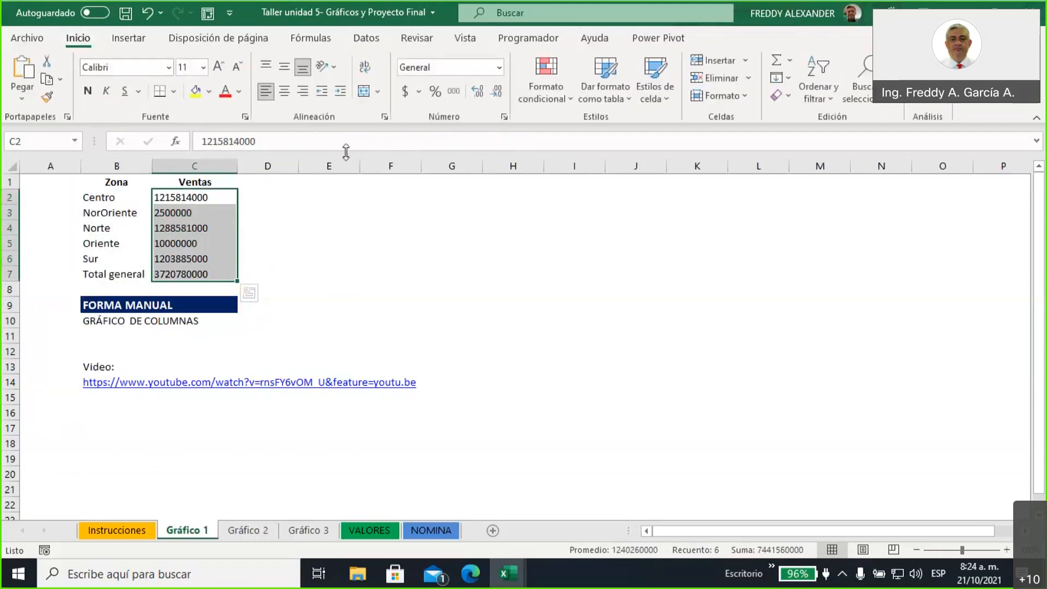
{"action": "left_click", "coordinate": [454, 92]}
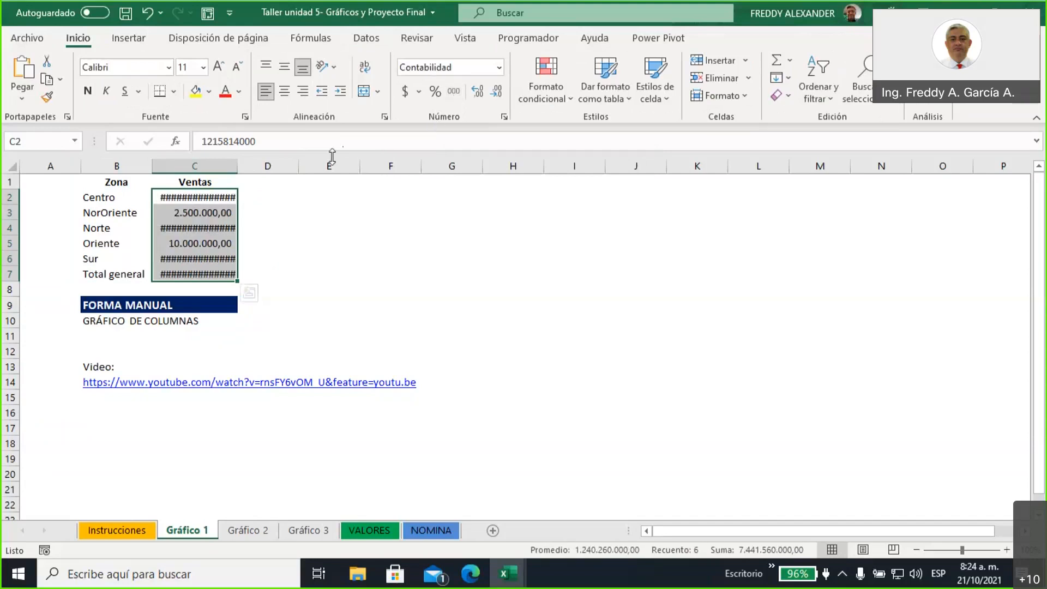
{"action": "left_click_drag", "start_coordinate": [239, 170], "coordinate": [269, 166]}
{"action": "left_click", "coordinate": [353, 259]}
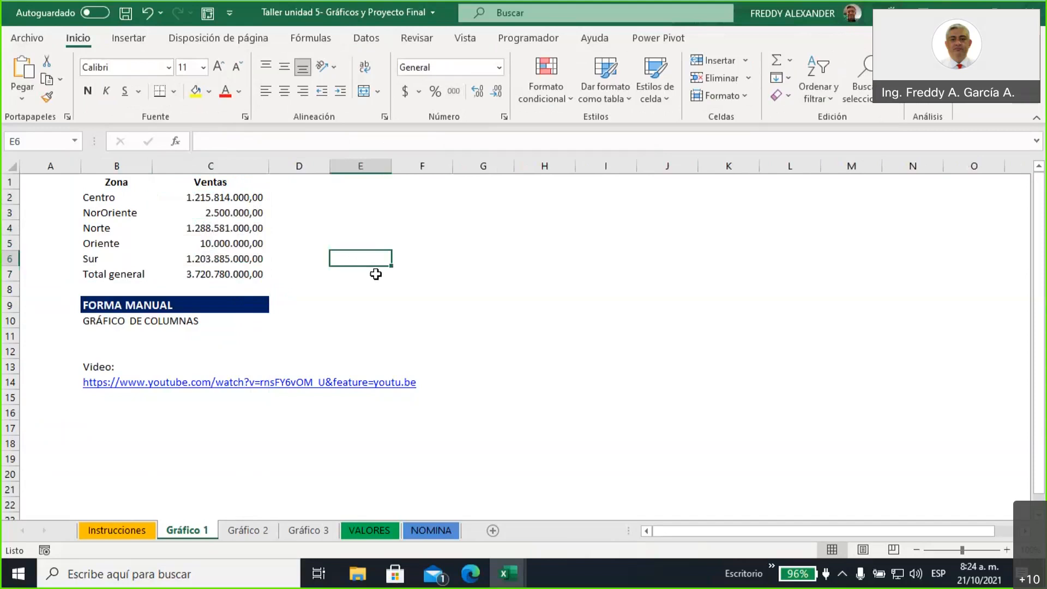
- Remove both decimals from the Ventas values C2:C7, then apply the accounting format with the $ symbol
{"action": "left_click_drag", "start_coordinate": [207, 195], "coordinate": [206, 274]}
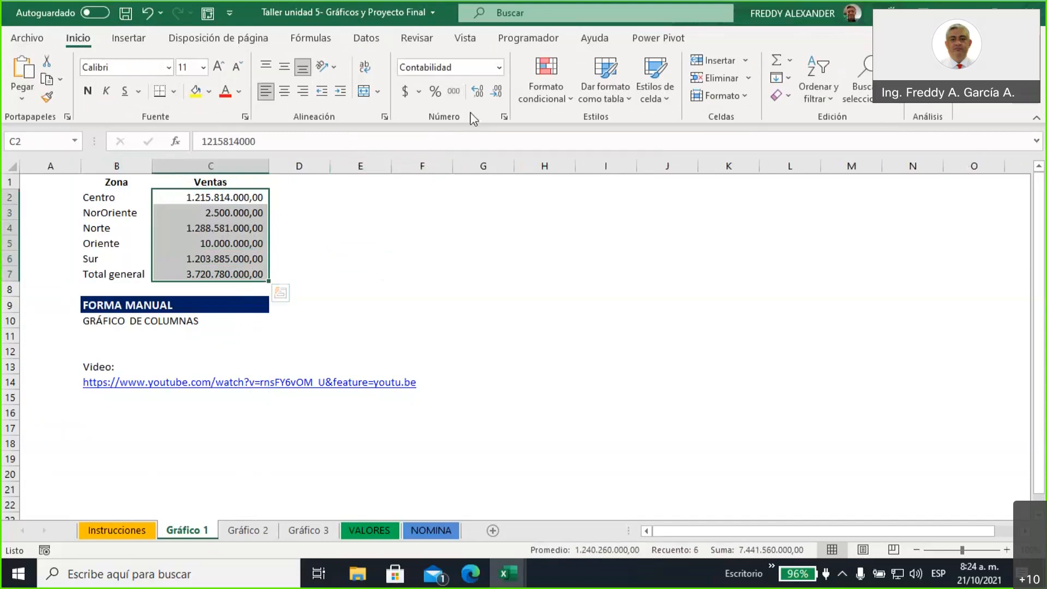
{"action": "left_click", "coordinate": [498, 94]}
{"action": "left_click", "coordinate": [498, 93]}
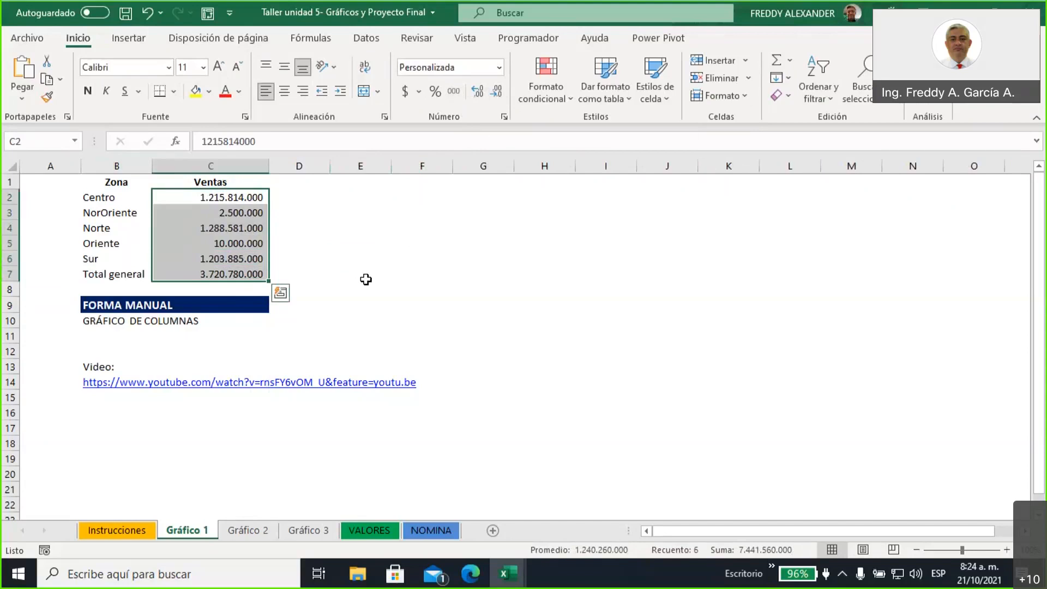
{"action": "left_click", "coordinate": [404, 92]}
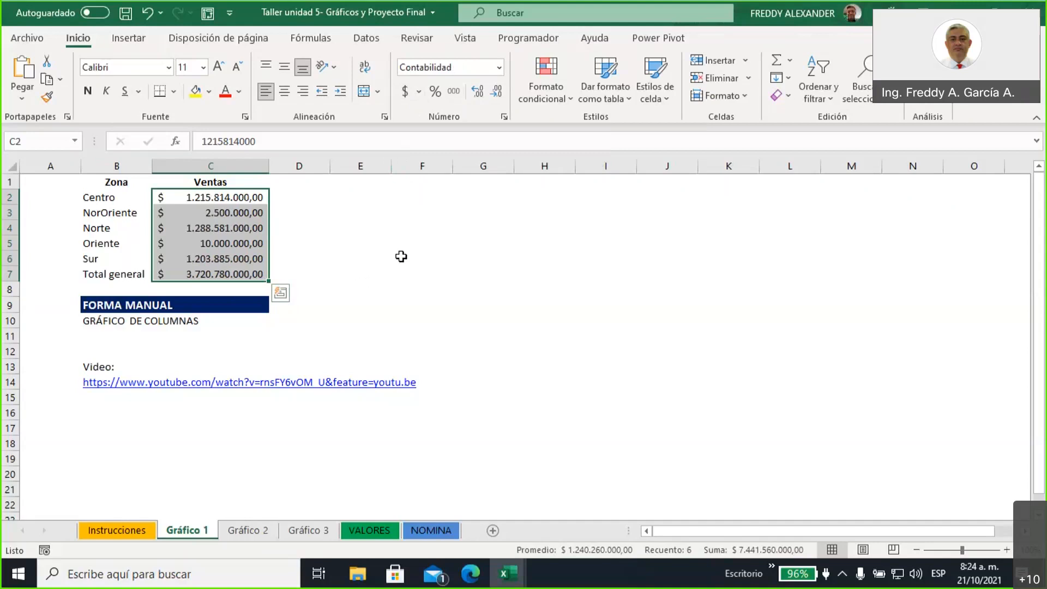
- Apply a custom number format to C2:C7 based on $ #.##0 with two trailing periods, showing the sales in millions
{"action": "left_click", "coordinate": [504, 118]}
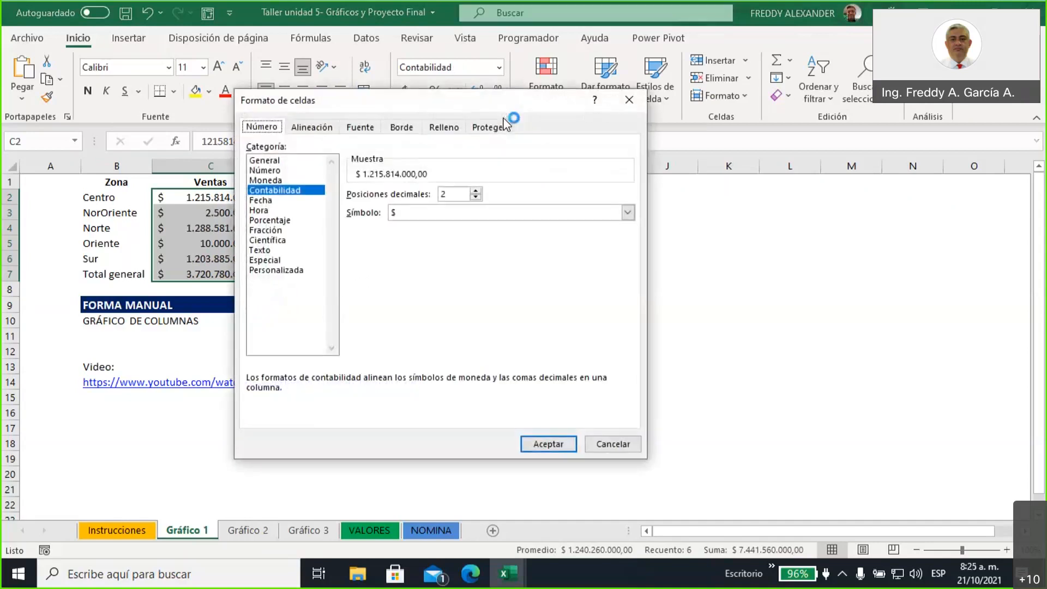
{"action": "left_click", "coordinate": [289, 270]}
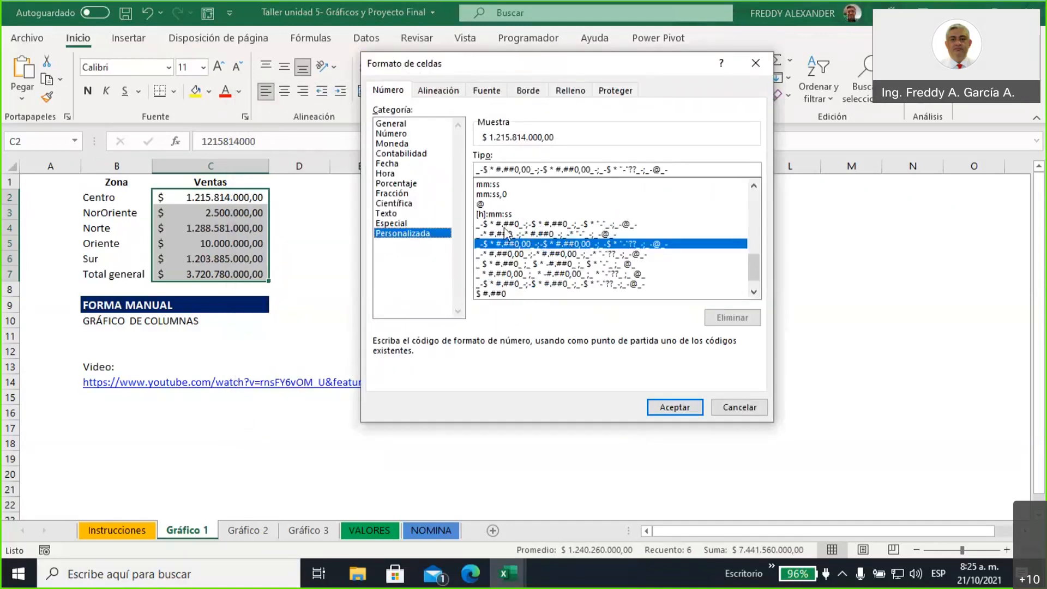
{"action": "left_click", "coordinate": [496, 294]}
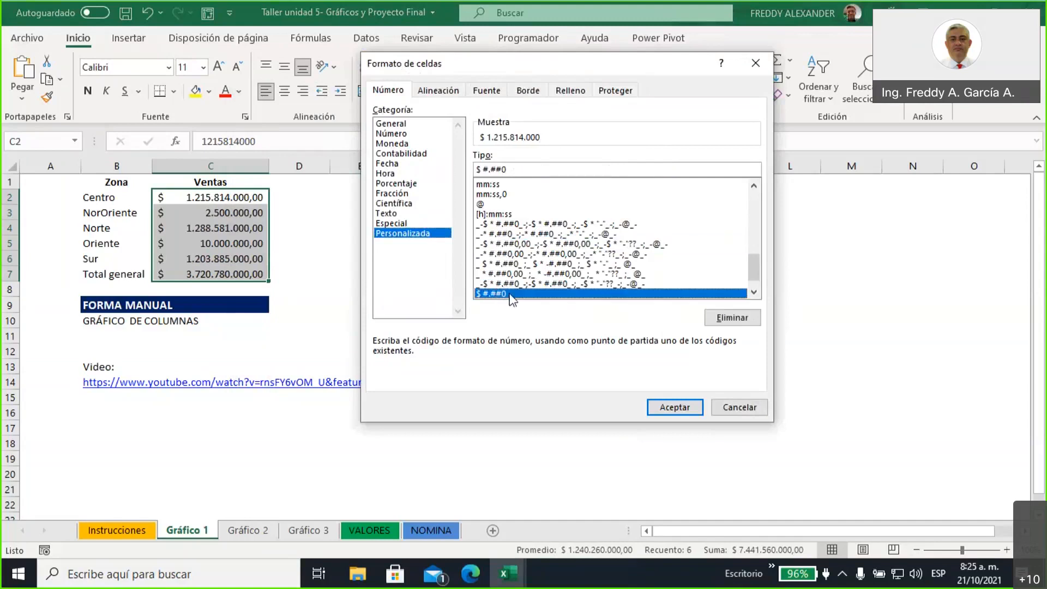
{"action": "left_click", "coordinate": [530, 169]}
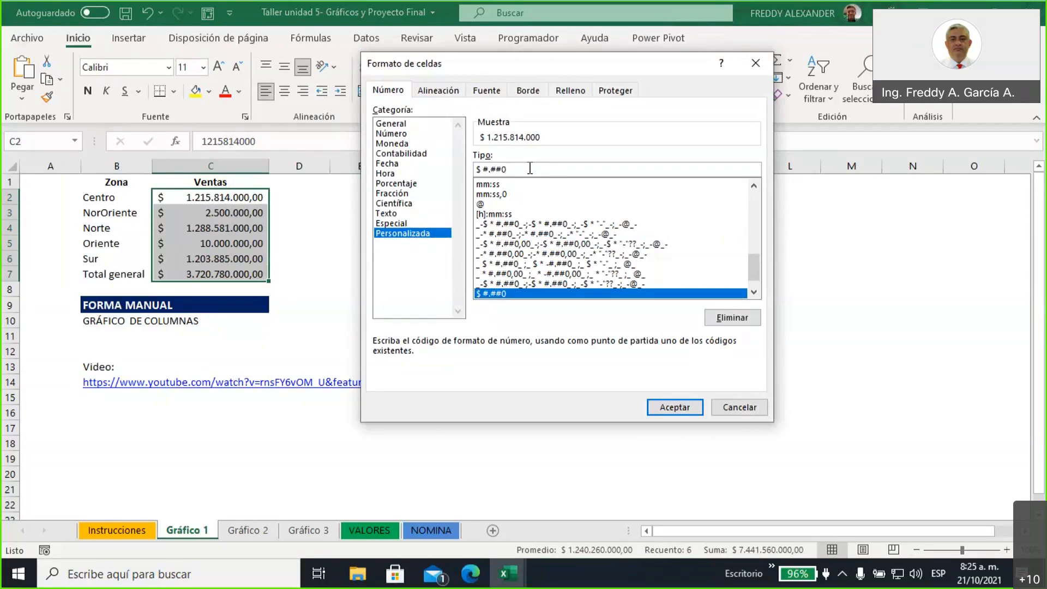
{"action": "type", "text": "."}
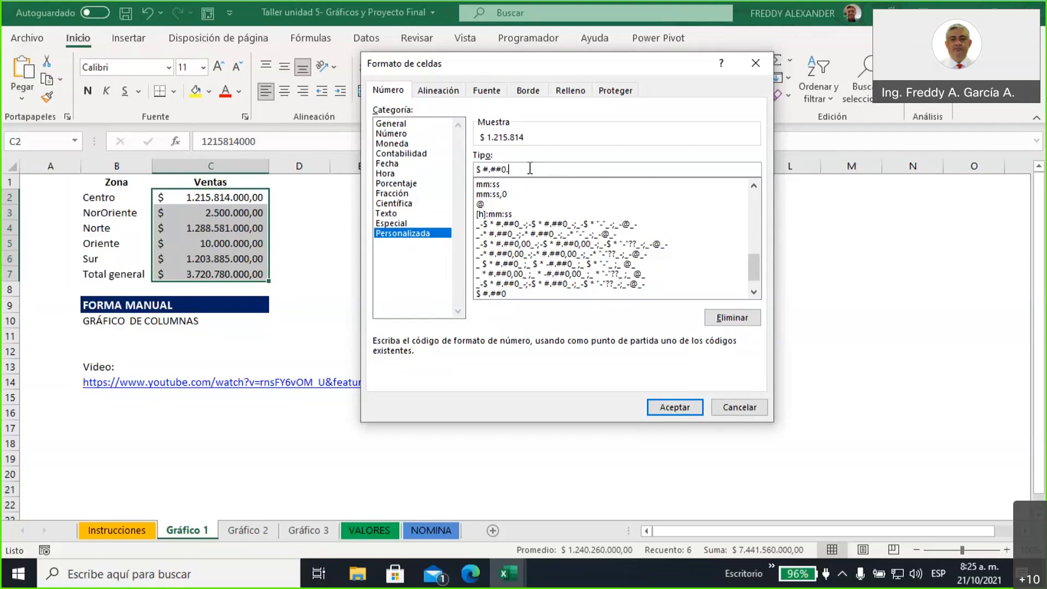
{"action": "type", "text": "."}
{"action": "left_click", "coordinate": [665, 409]}
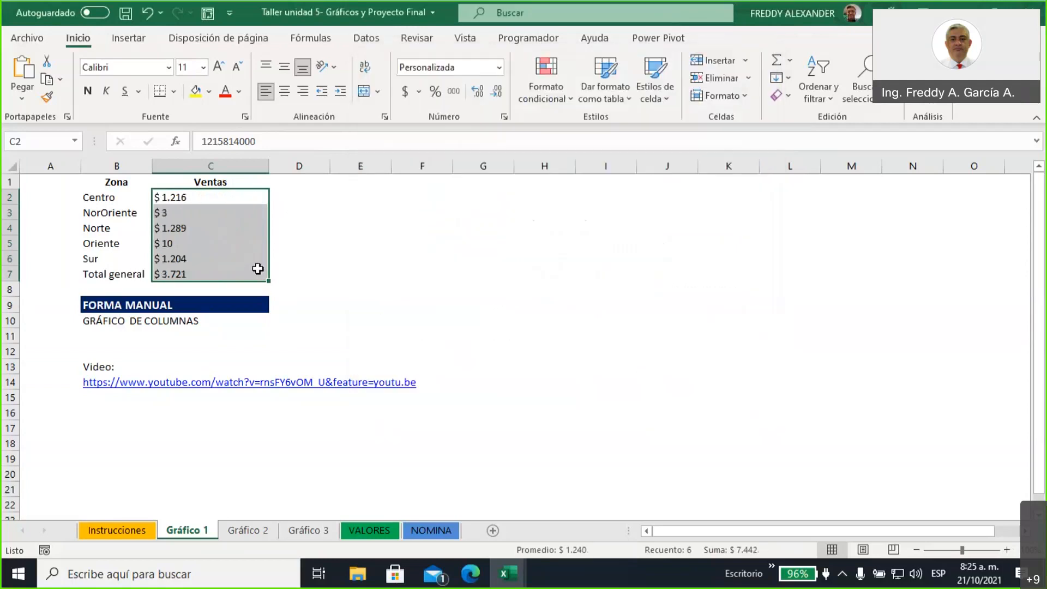
- Center the Ventas values in C2:C7 horizontally
{"action": "left_click", "coordinate": [384, 279]}
{"action": "left_click_drag", "start_coordinate": [197, 198], "coordinate": [197, 274]}
{"action": "left_click", "coordinate": [284, 91]}
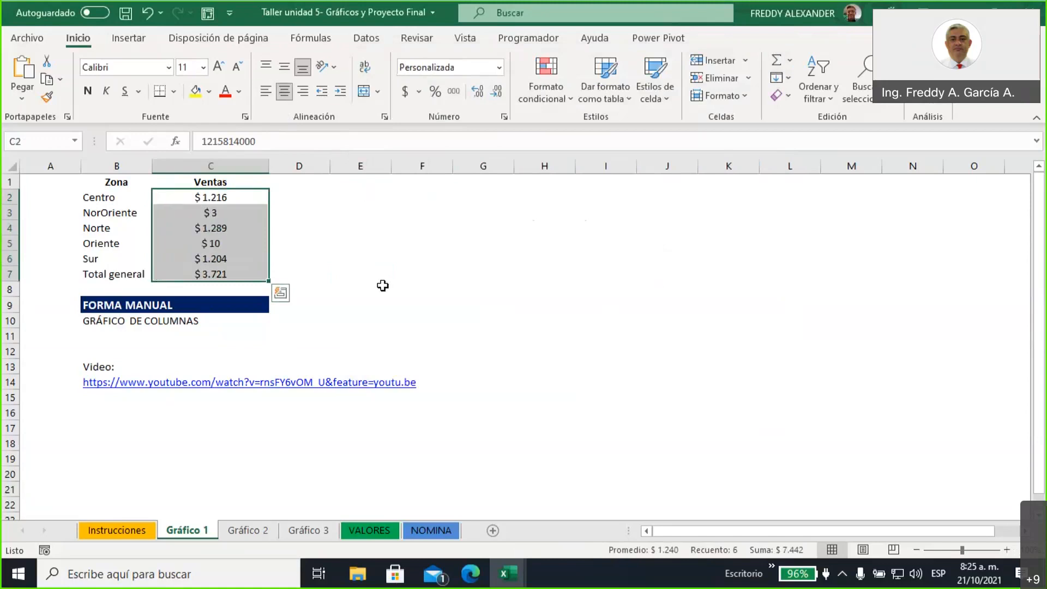
- Examine the full stored number behind Centro's formatted sales value in C2
{"action": "left_click", "coordinate": [245, 197]}
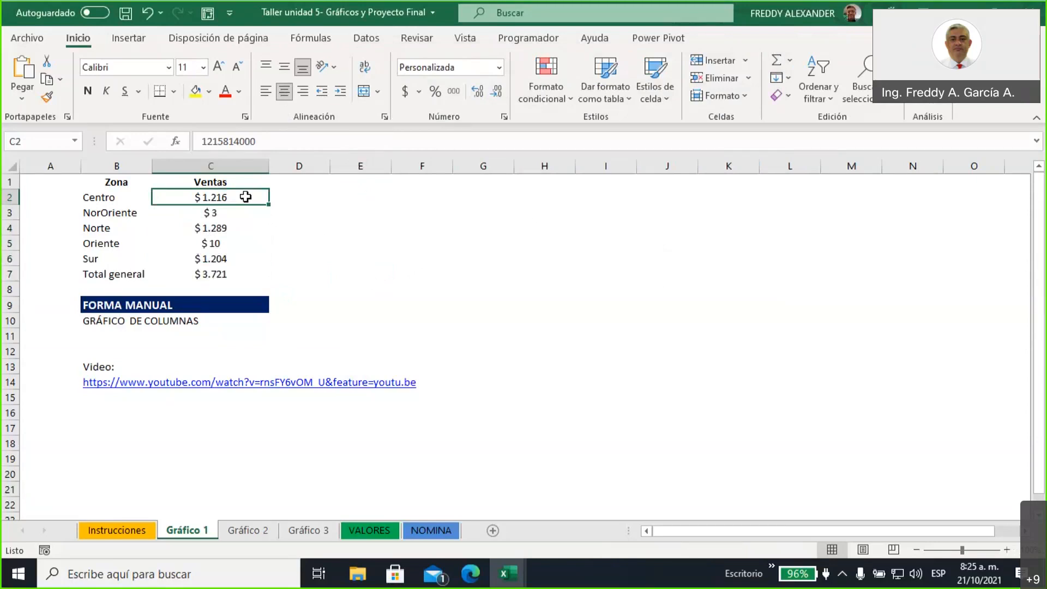
{"action": "left_click", "coordinate": [259, 141]}
{"action": "left_click_drag", "start_coordinate": [259, 141], "coordinate": [185, 142]}
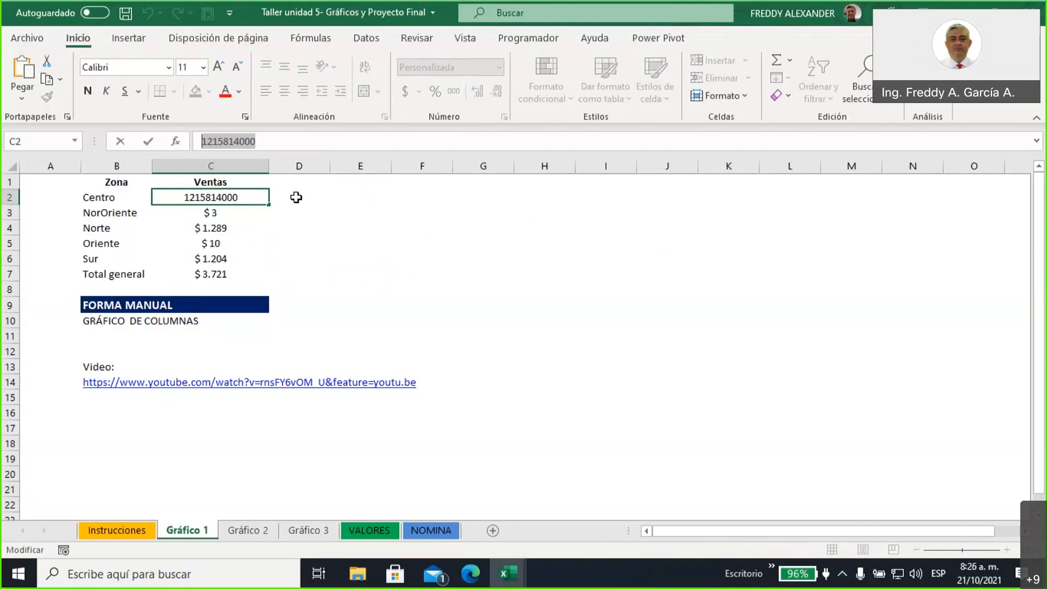
{"action": "left_click", "coordinate": [327, 238]}
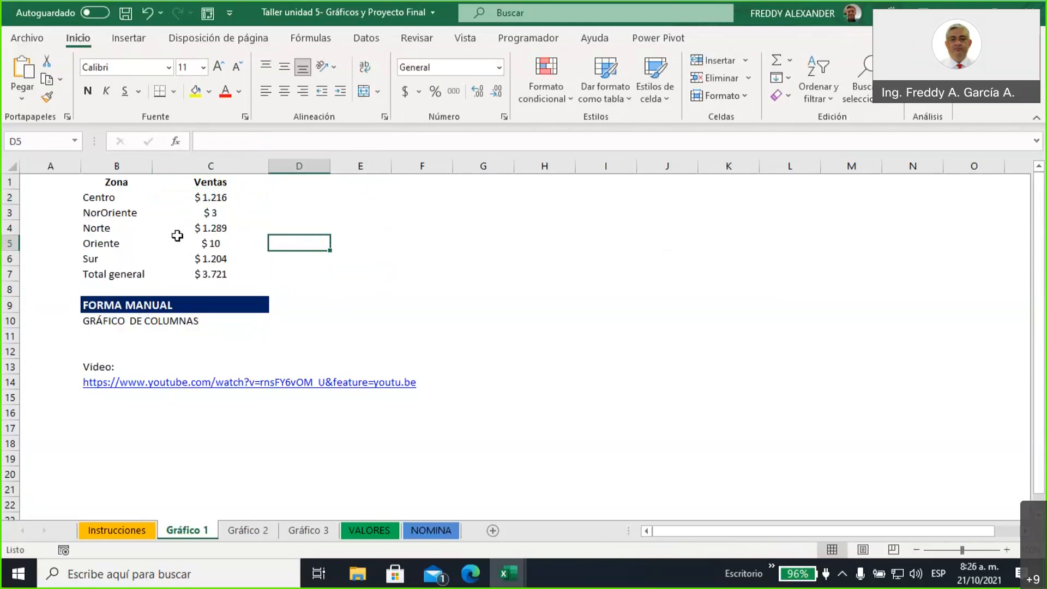
- Set NorOriente's Ventas value in C3 to 25000000, then raise it to 250000000
{"action": "left_click", "coordinate": [209, 214]}
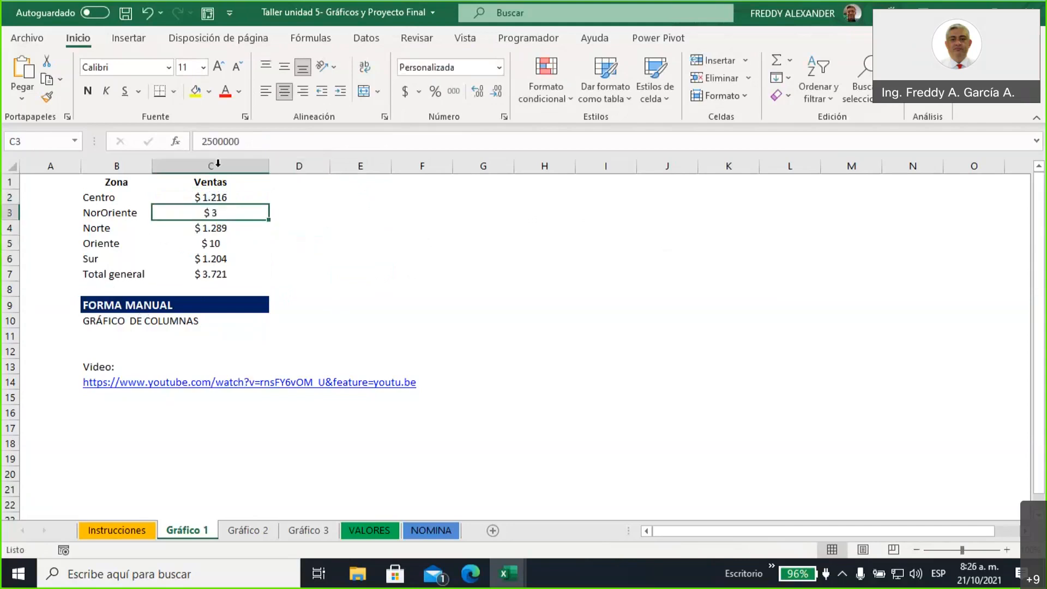
{"action": "left_click", "coordinate": [244, 142]}
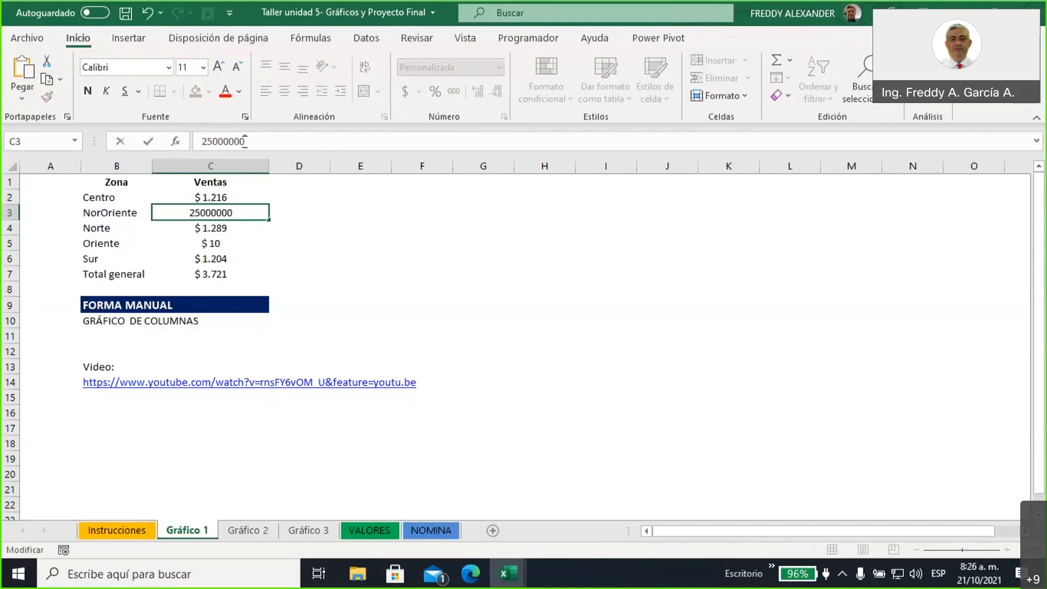
{"action": "left_click", "coordinate": [334, 268]}
{"action": "left_click", "coordinate": [217, 212]}
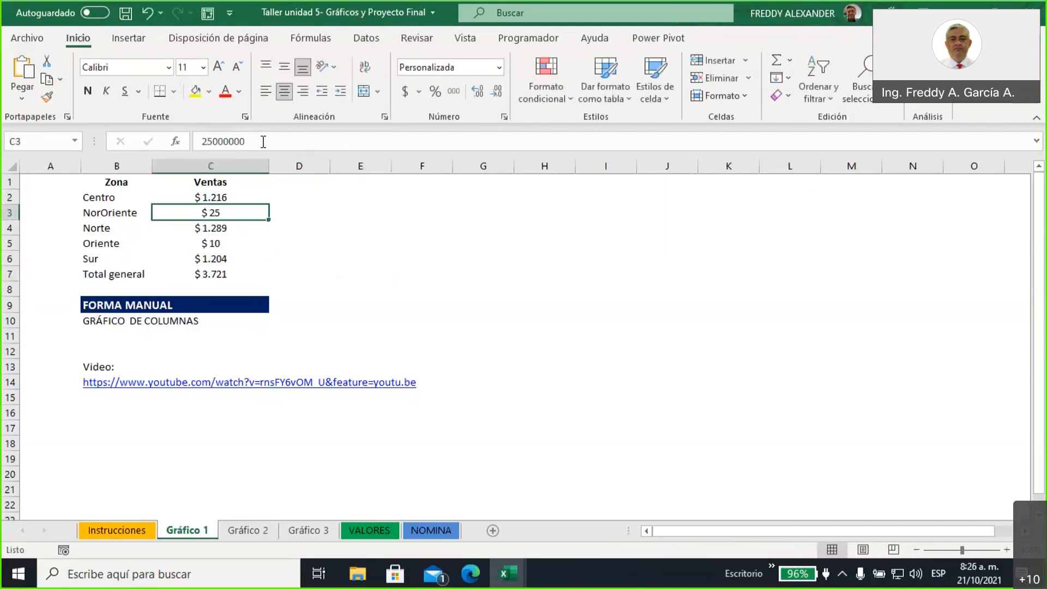
{"action": "left_click", "coordinate": [262, 141]}
{"action": "type", "text": "00"}
{"action": "left_click", "coordinate": [313, 307]}
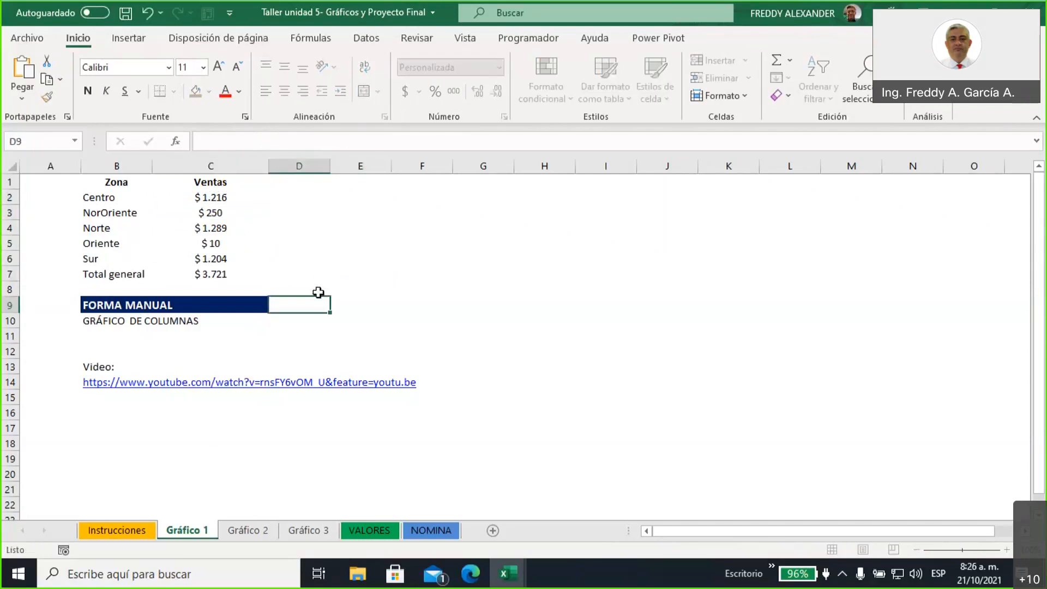
{"action": "left_click", "coordinate": [219, 244]}
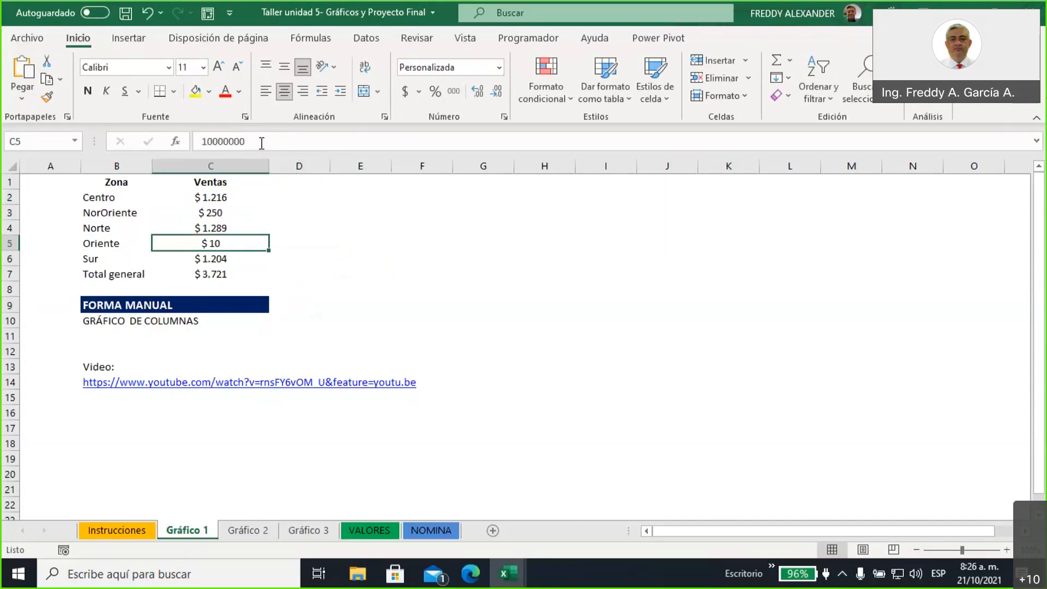
{"action": "left_click", "coordinate": [262, 141]}
{"action": "type", "text": "00"}
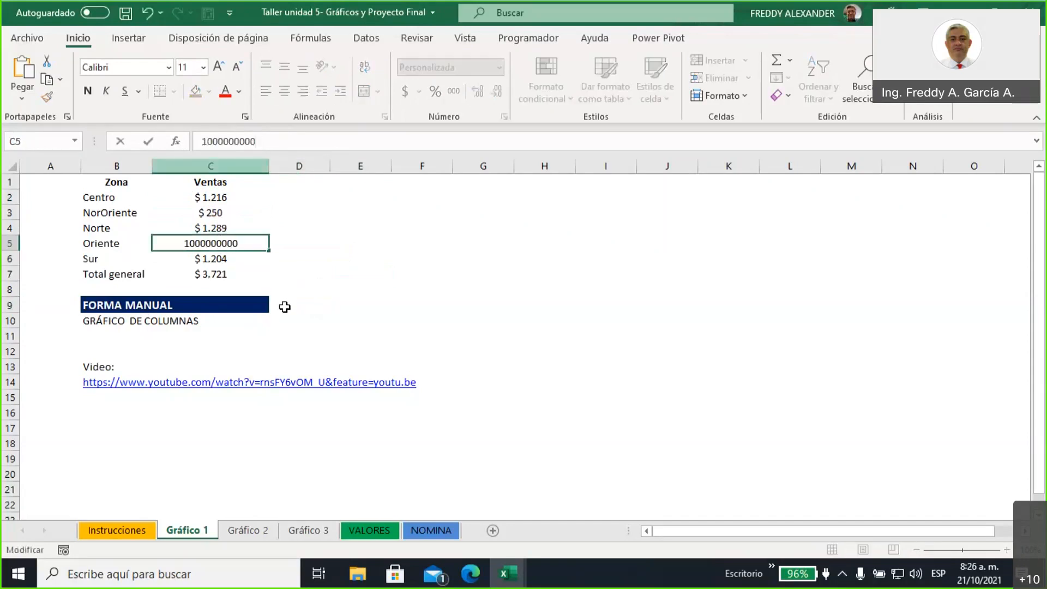
{"action": "left_click", "coordinate": [321, 322]}
{"action": "left_click", "coordinate": [222, 212]}
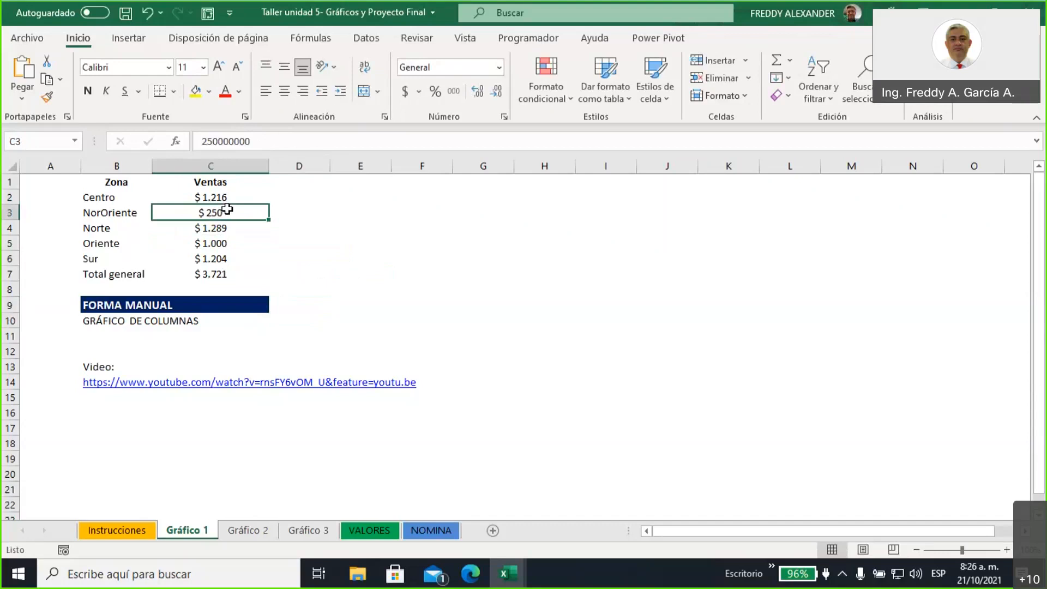
{"action": "left_click", "coordinate": [265, 140]}
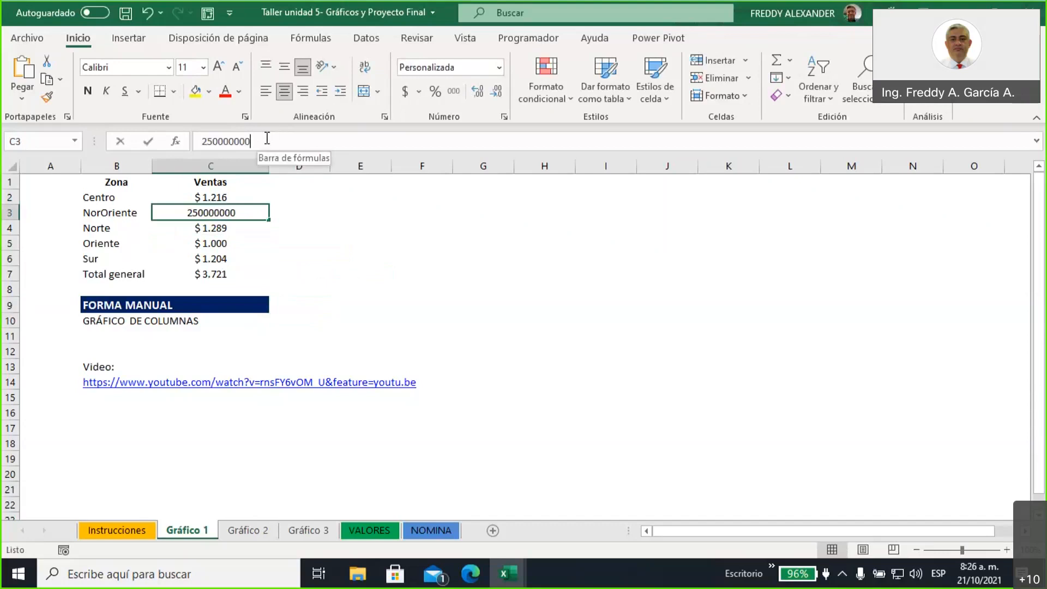
{"action": "type", "text": "0"}
{"action": "left_click", "coordinate": [320, 279]}
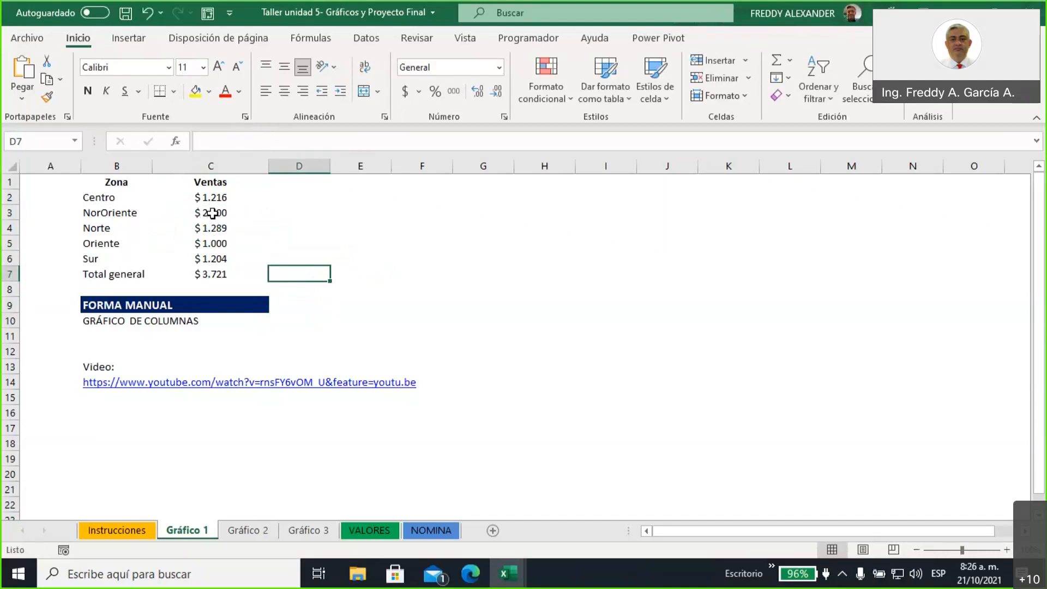
{"action": "left_click_drag", "start_coordinate": [90, 197], "coordinate": [184, 260]}
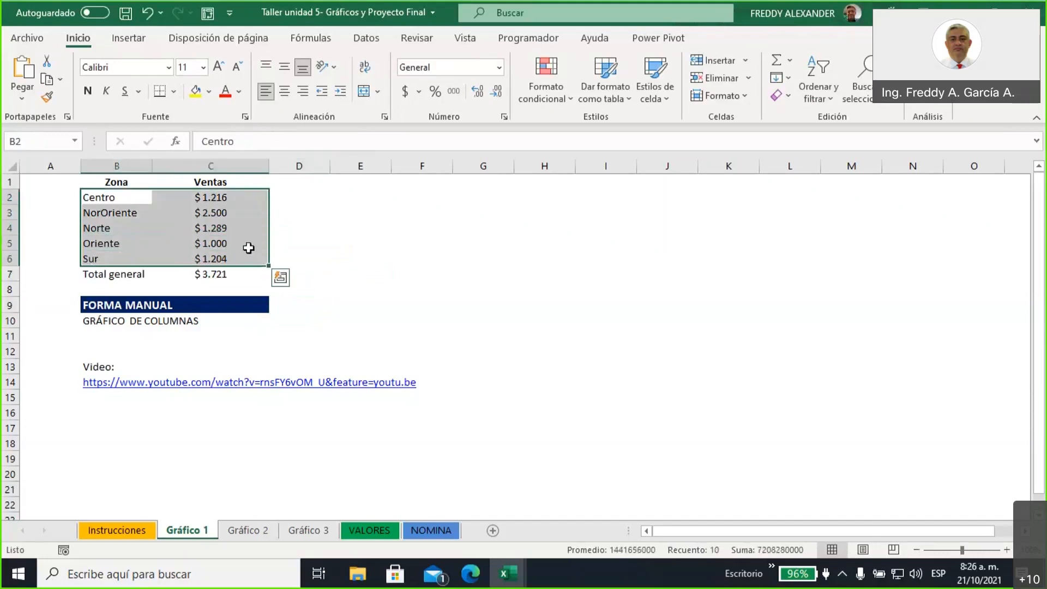
- Insert a 2-D clustered column chart from B1:C6 on Gráfico 1 and enlarge it beside the table, covering about D1 to K20
{"action": "left_click_drag", "start_coordinate": [103, 182], "coordinate": [211, 260]}
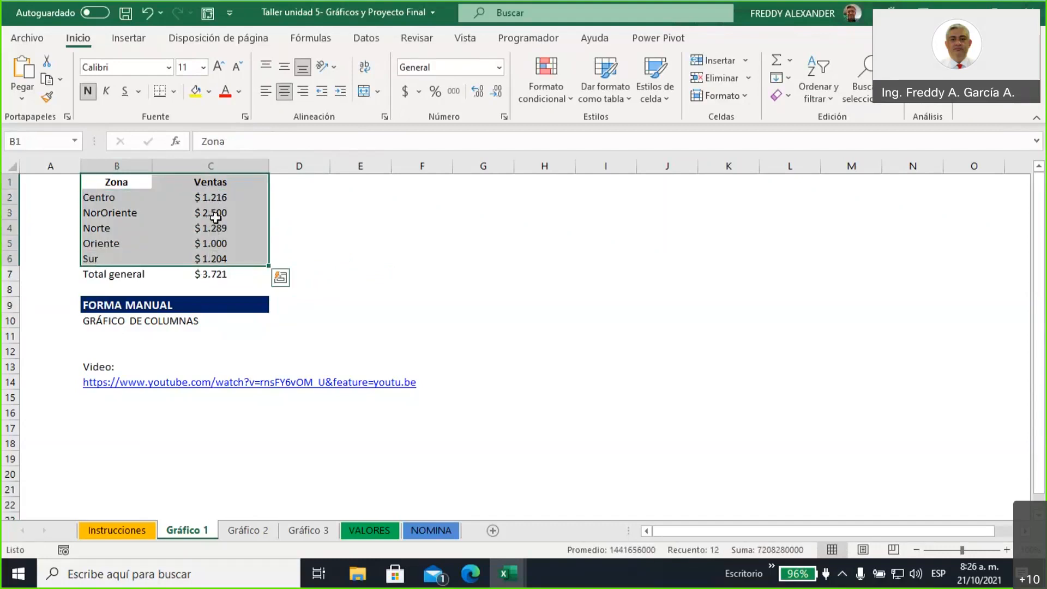
{"action": "left_click", "coordinate": [127, 39]}
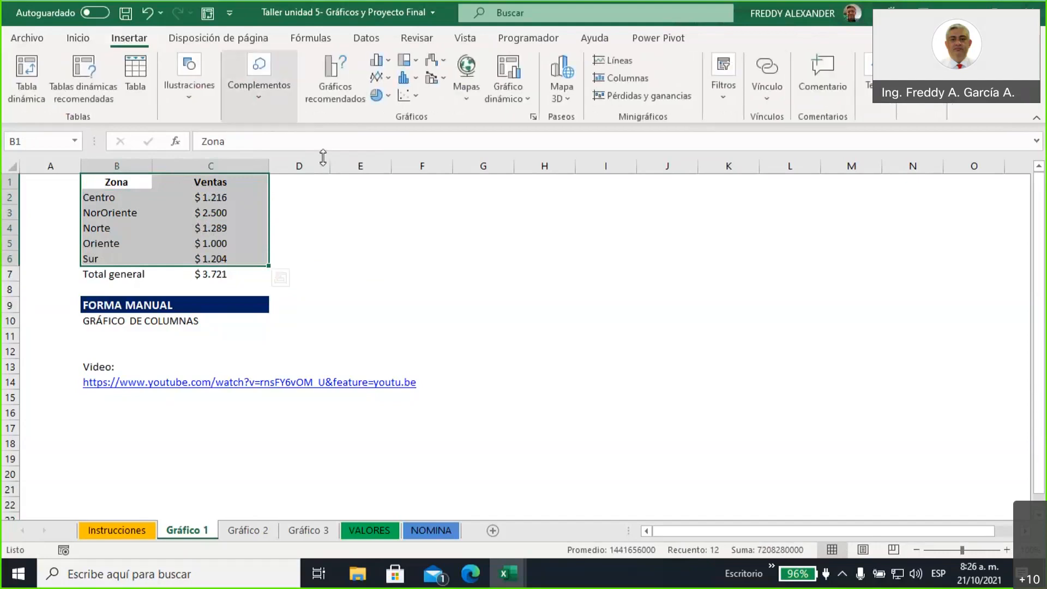
{"action": "left_click", "coordinate": [380, 60]}
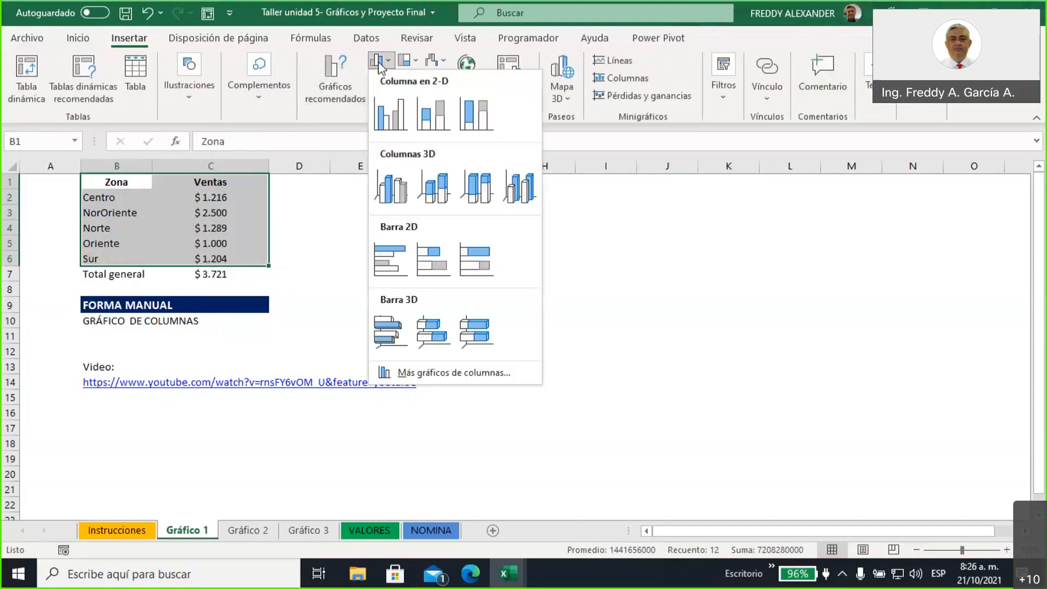
{"action": "left_click", "coordinate": [399, 121]}
{"action": "left_click_drag", "start_coordinate": [452, 257], "coordinate": [395, 197]}
{"action": "left_click_drag", "start_coordinate": [656, 396], "coordinate": [780, 485]}
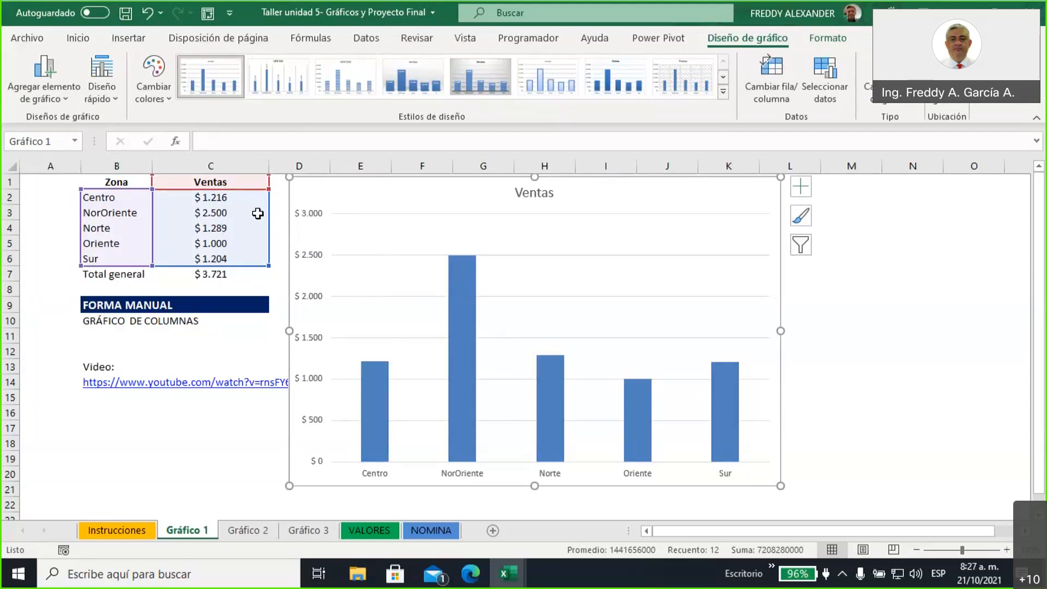
{"action": "left_click_drag", "start_coordinate": [211, 201], "coordinate": [211, 257]}
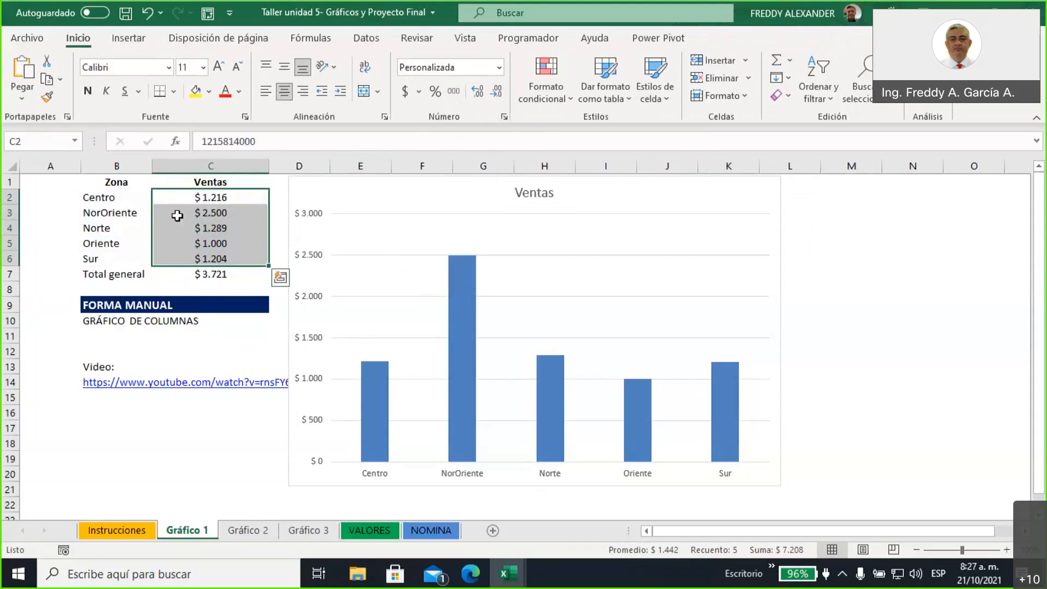
{"action": "left_click_drag", "start_coordinate": [108, 197], "coordinate": [212, 260]}
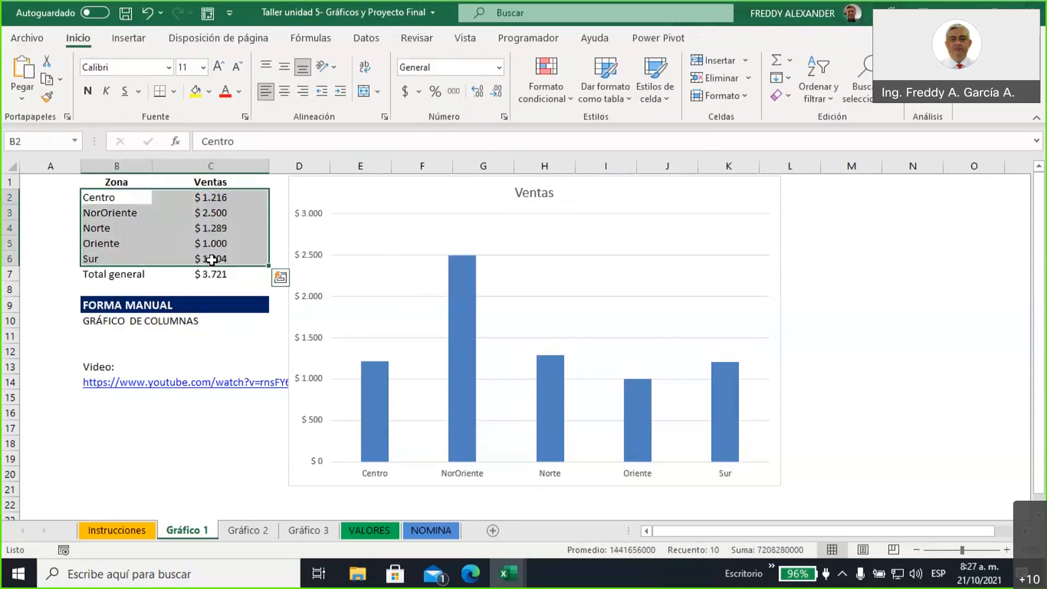
{"action": "left_click", "coordinate": [821, 101]}
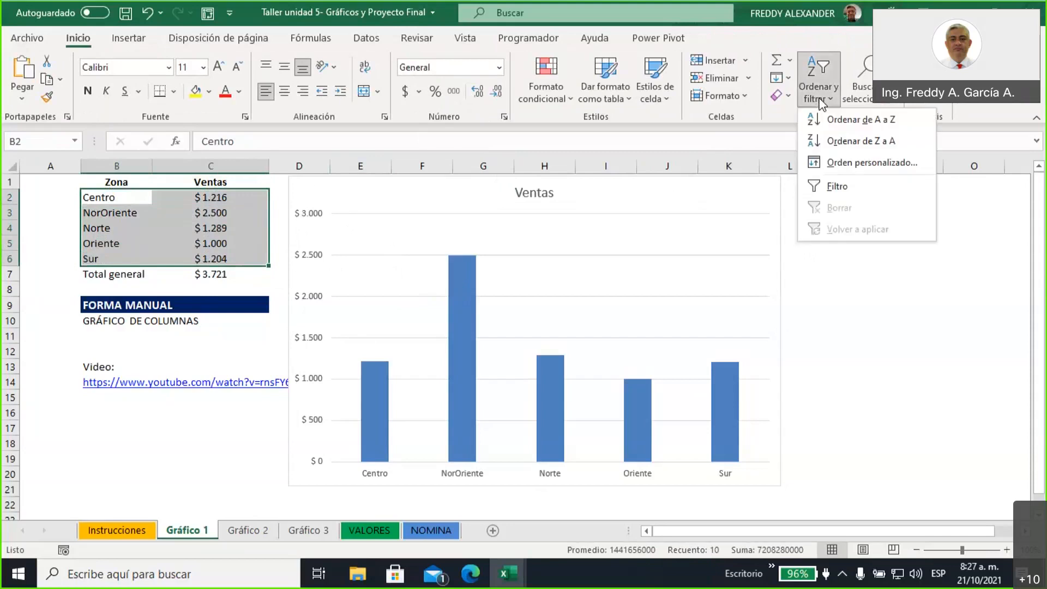
{"action": "left_click", "coordinate": [839, 163]}
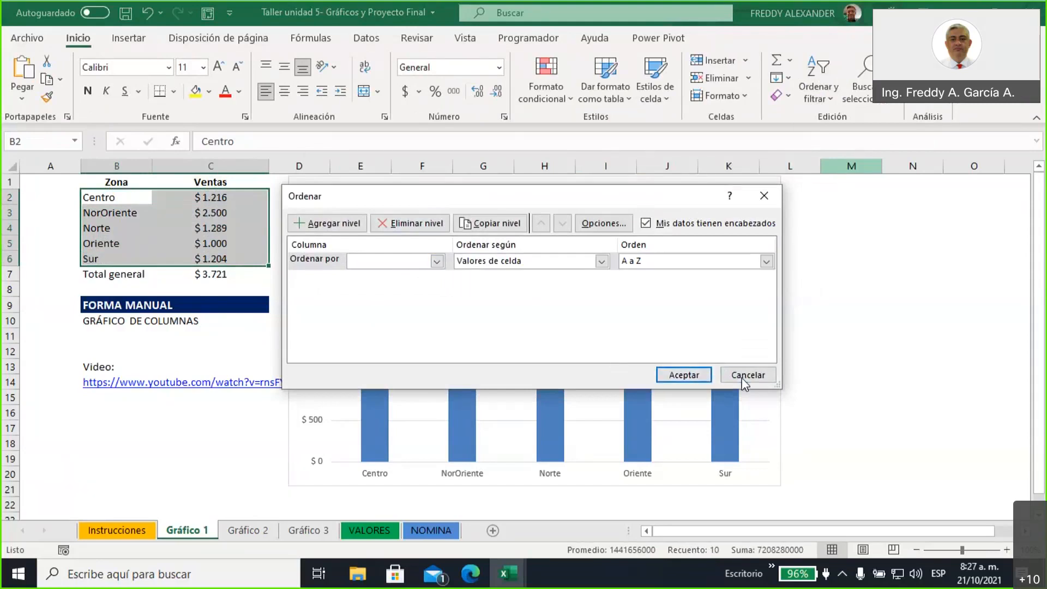
{"action": "left_click", "coordinate": [743, 375]}
- Sort the B1:C6 table with a custom sort by the Ventas column's cell values, De mayor a menor
{"action": "left_click_drag", "start_coordinate": [112, 182], "coordinate": [195, 266]}
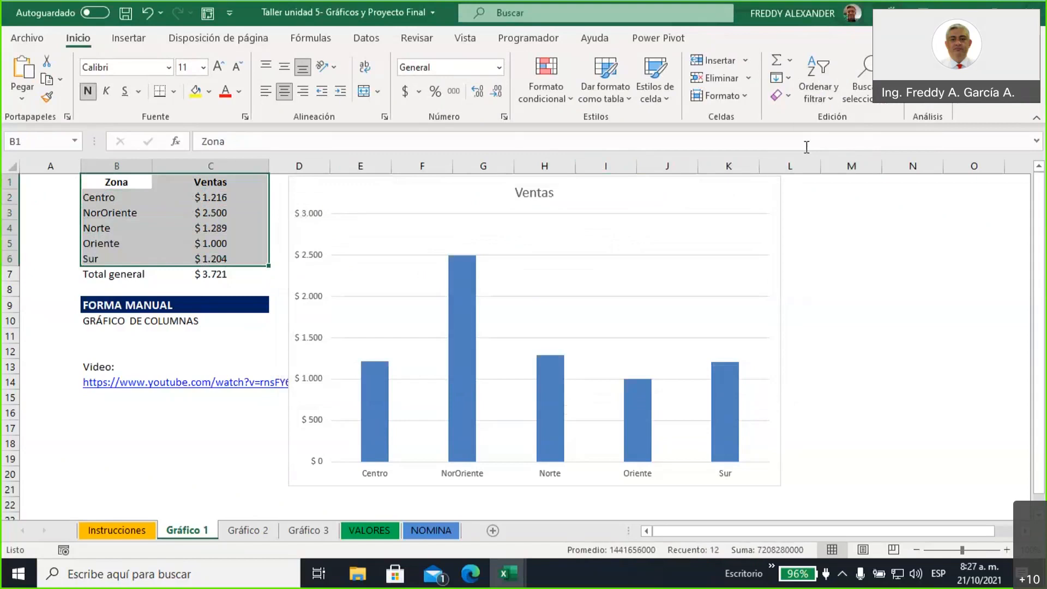
{"action": "left_click", "coordinate": [882, 100]}
{"action": "left_click", "coordinate": [818, 87]}
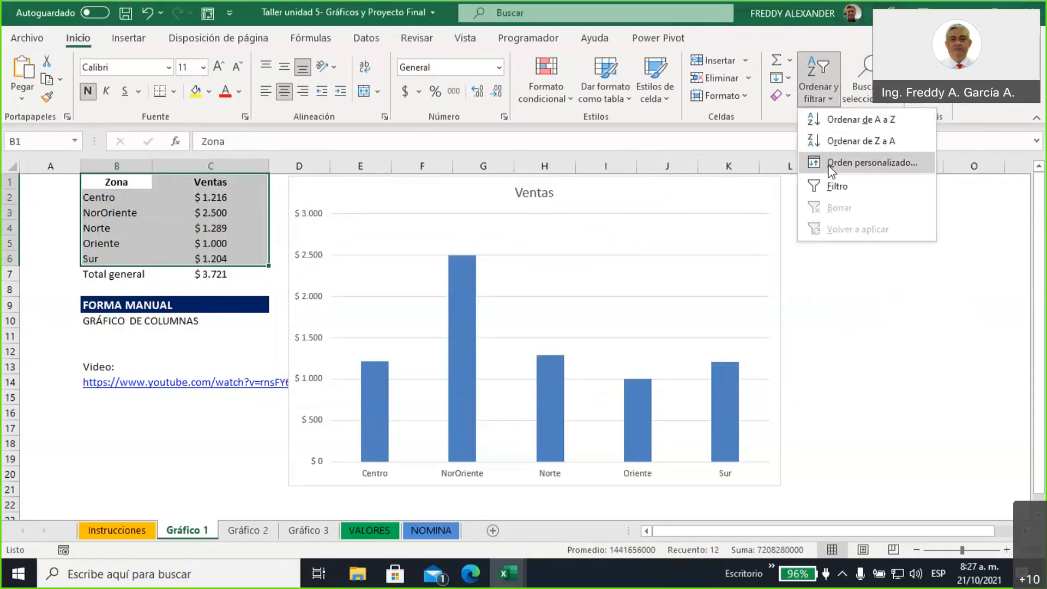
{"action": "left_click", "coordinate": [889, 162]}
{"action": "left_click", "coordinate": [437, 261]}
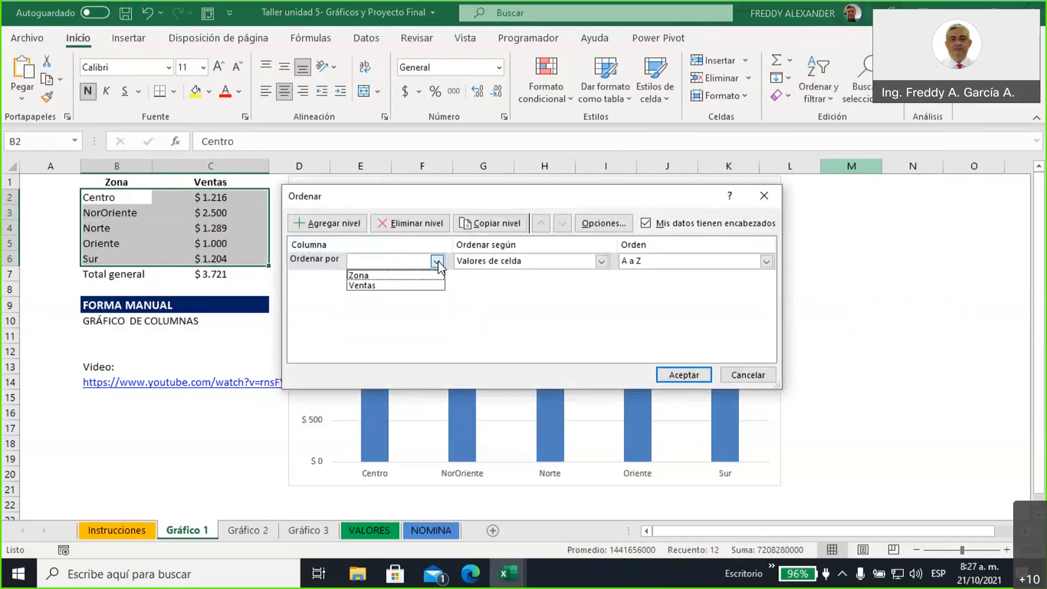
{"action": "left_click", "coordinate": [396, 275]}
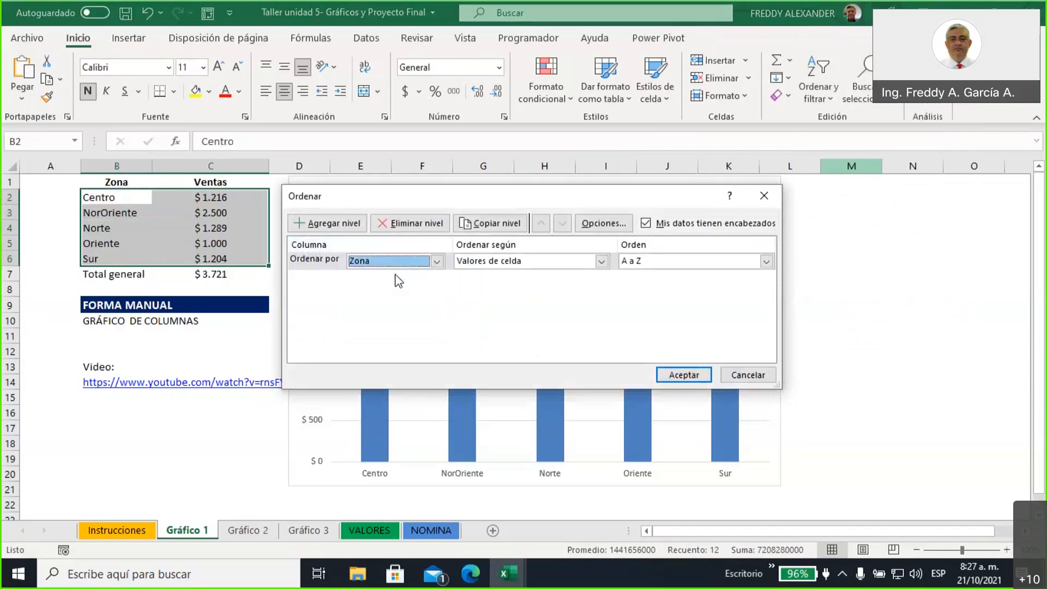
{"action": "left_click_drag", "start_coordinate": [442, 199], "coordinate": [362, 508]}
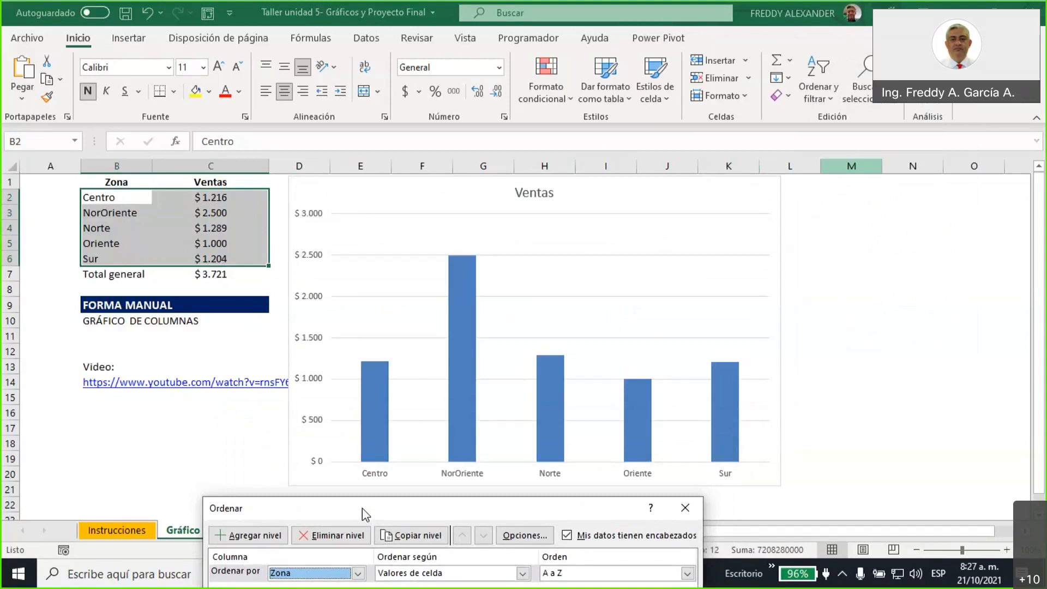
{"action": "left_click_drag", "start_coordinate": [362, 508], "coordinate": [462, 51]}
{"action": "left_click", "coordinate": [451, 185]}
{"action": "left_click", "coordinate": [423, 209]}
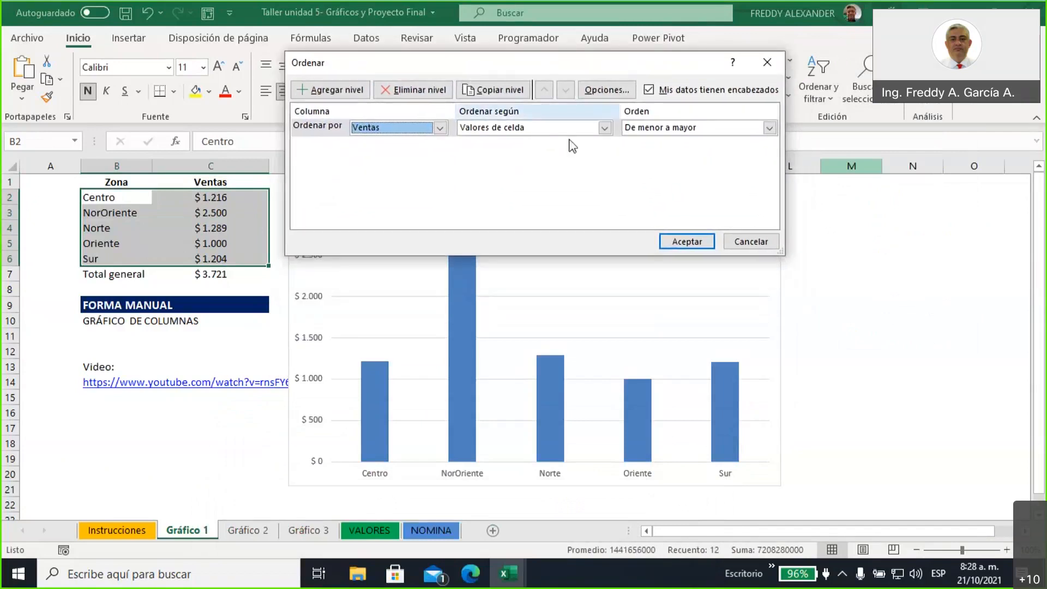
{"action": "left_click", "coordinate": [768, 128]}
{"action": "left_click", "coordinate": [672, 154]}
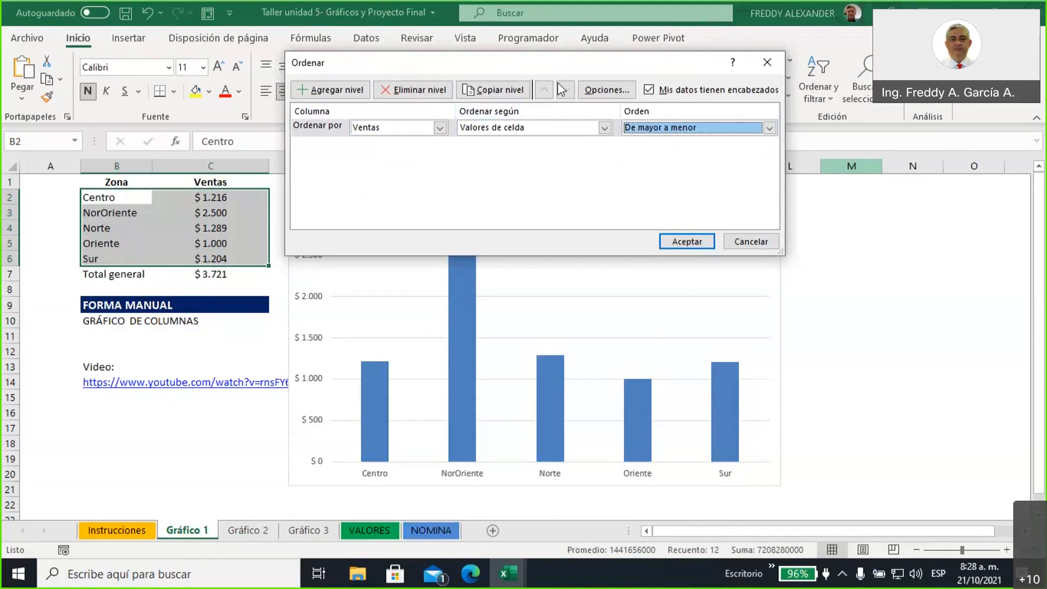
{"action": "left_click_drag", "start_coordinate": [522, 64], "coordinate": [524, 41]}
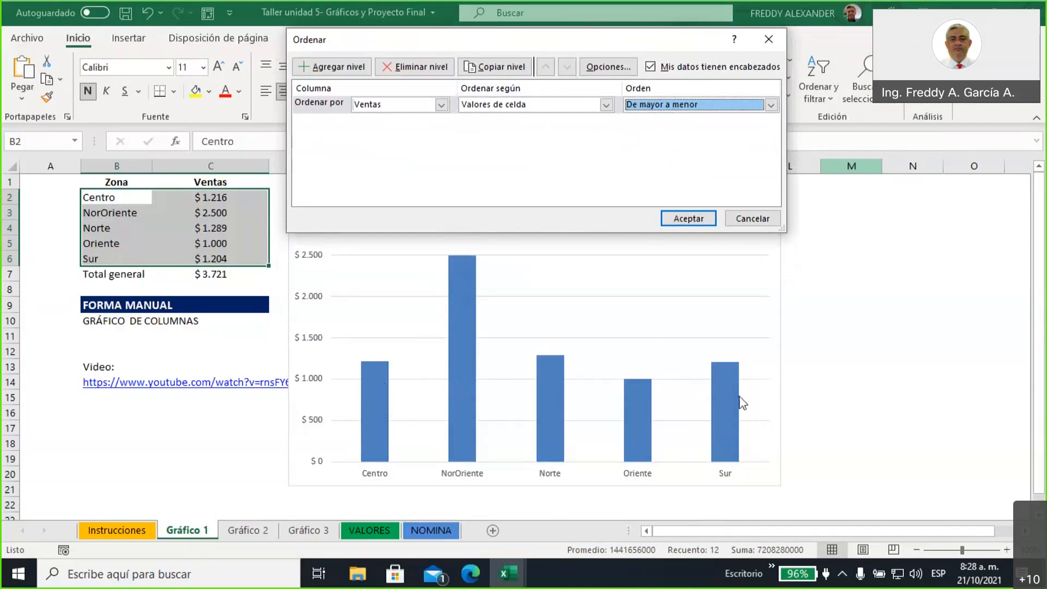
{"action": "left_click", "coordinate": [687, 220]}
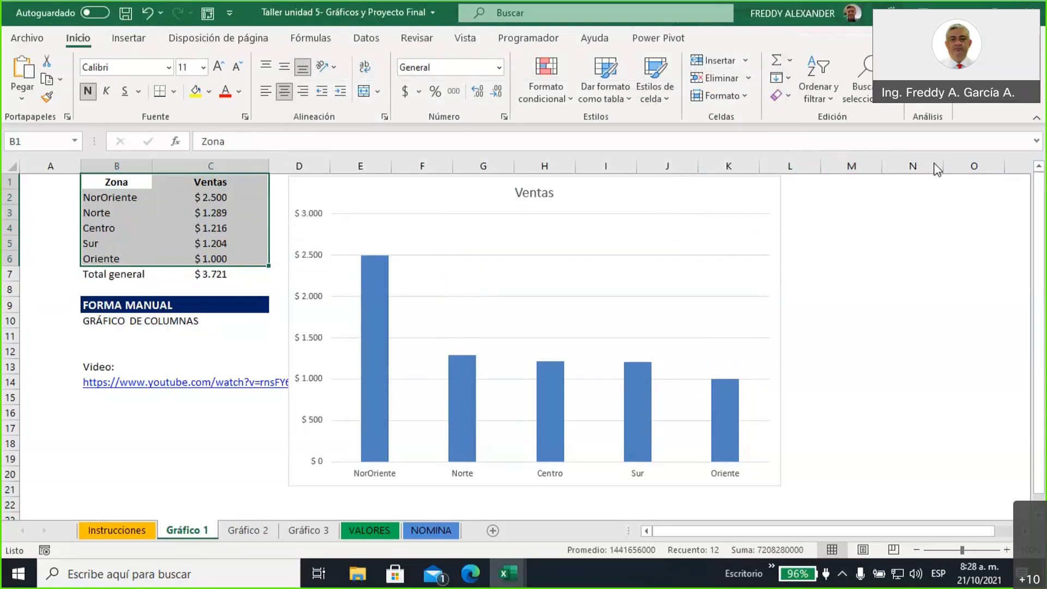
{"action": "scroll", "coordinate": [789, 299], "scroll_direction": "down", "scroll_amount": 1}
{"action": "scroll", "coordinate": [788, 300], "scroll_direction": "up", "scroll_amount": 1}
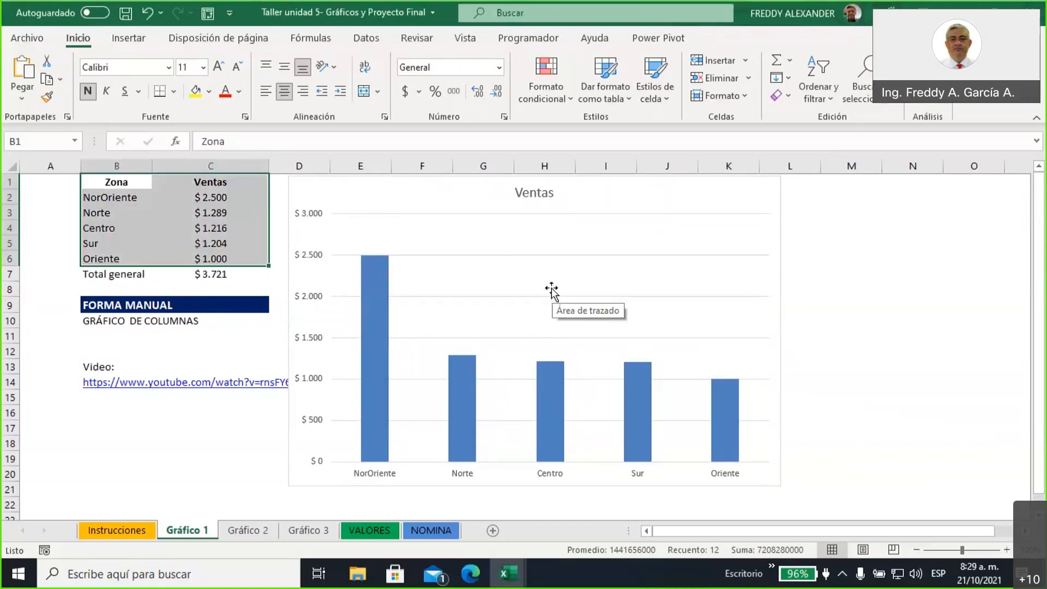
{"action": "left_click", "coordinate": [525, 224]}
{"action": "left_click", "coordinate": [612, 202]}
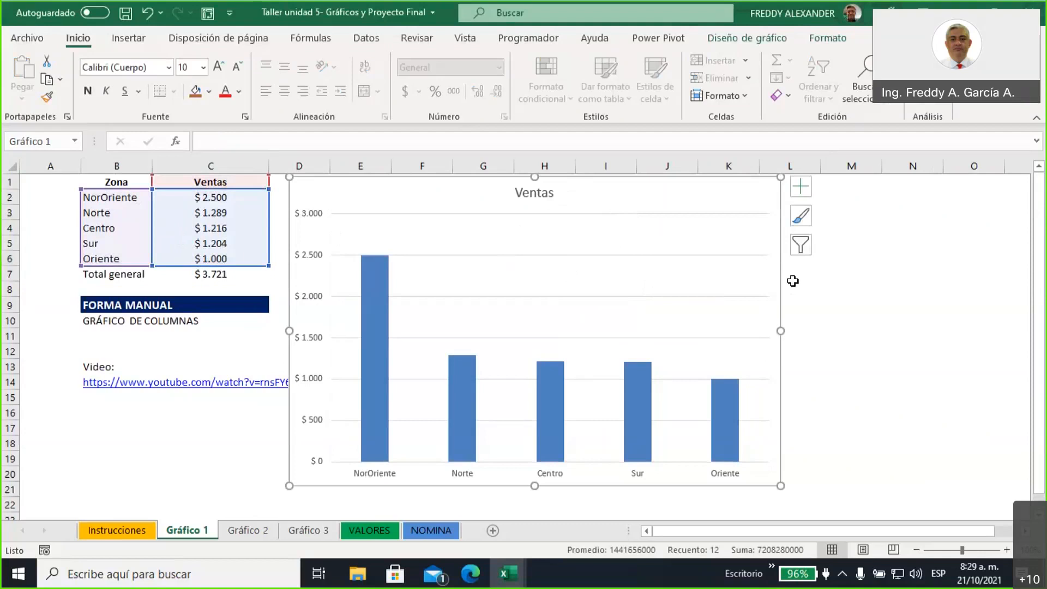
{"action": "right_click", "coordinate": [582, 195]}
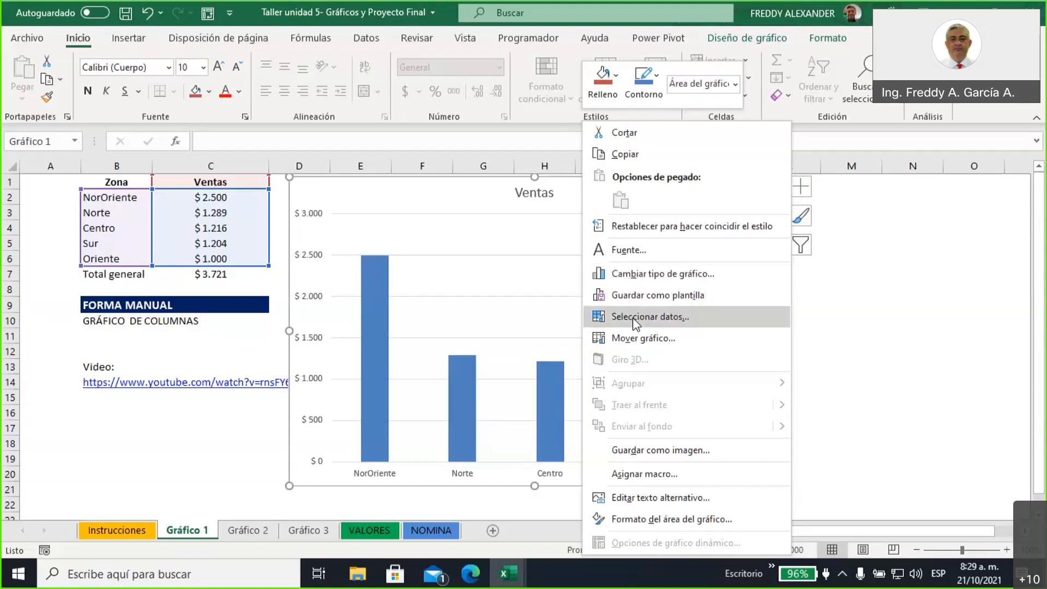
{"action": "left_click", "coordinate": [843, 346]}
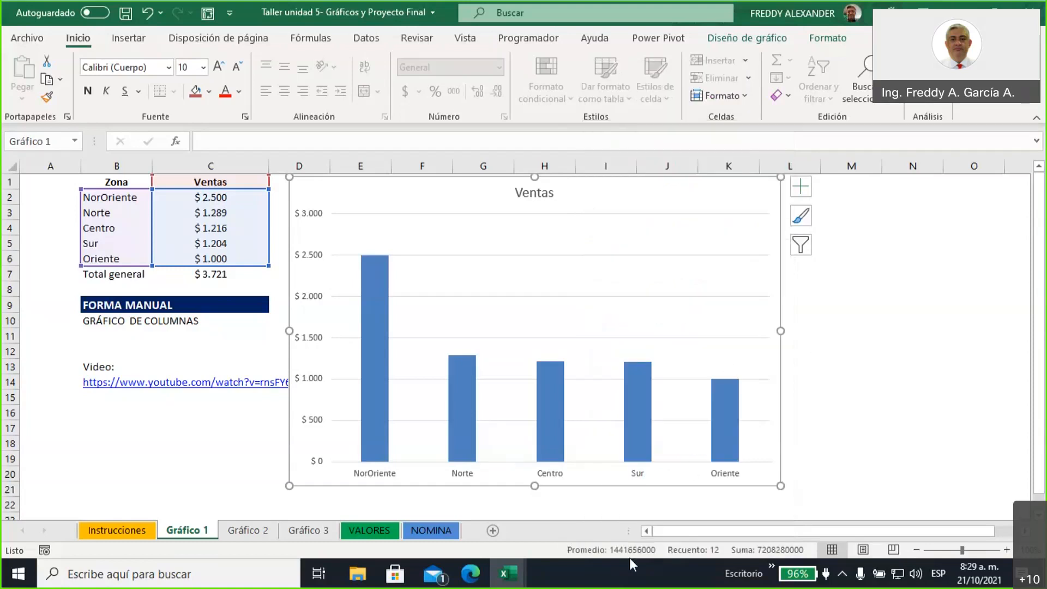
- Fill the empty range N4:O8, to the right of the Ventas chart, with yellow
{"action": "left_click", "coordinate": [829, 442]}
{"action": "key", "text": "Right"}
{"action": "key", "text": "Right"}
{"action": "key", "text": "Right"}
{"action": "key", "text": "Right"}
{"action": "key", "text": "Right"}
{"action": "key", "text": "Right"}
{"action": "key", "text": "Right"}
{"action": "key", "text": "Right"}
{"action": "key", "text": "Right"}
{"action": "key", "text": "Right"}
{"action": "key", "text": "Right"}
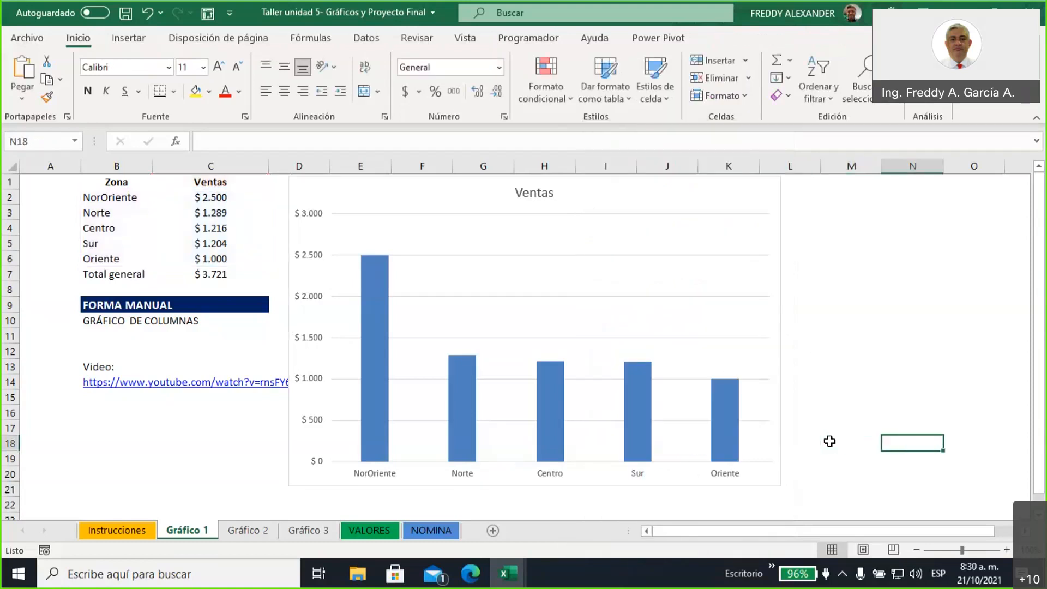
{"action": "key", "text": "Right"}
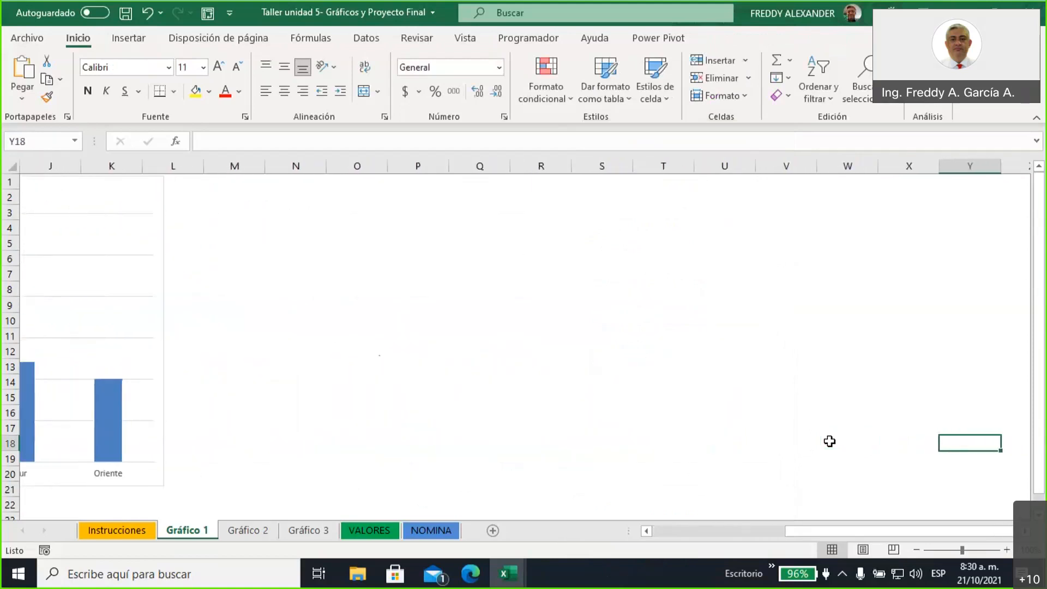
{"action": "key", "text": "Left"}
{"action": "left_click", "coordinate": [331, 202]}
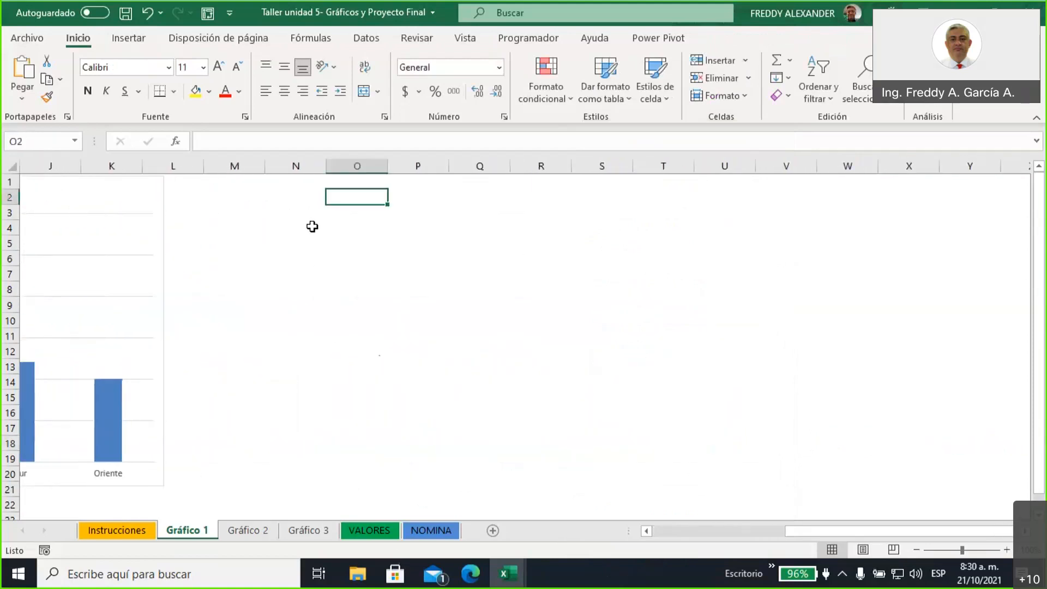
{"action": "left_click", "coordinate": [309, 227]}
{"action": "mouse_move", "coordinate": [296, 226]}
{"action": "left_mouse_down"}
{"action": "mouse_move", "coordinate": [360, 276]}
{"action": "mouse_move", "coordinate": [357, 288]}
{"action": "left_mouse_up"}
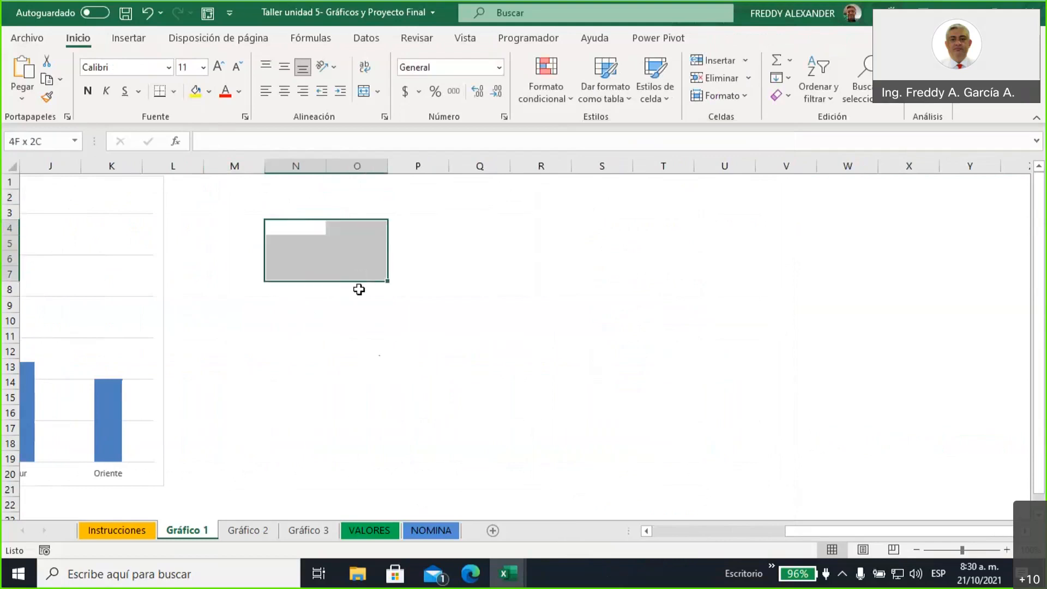
{"action": "left_click", "coordinate": [195, 90]}
{"action": "left_click", "coordinate": [528, 326]}
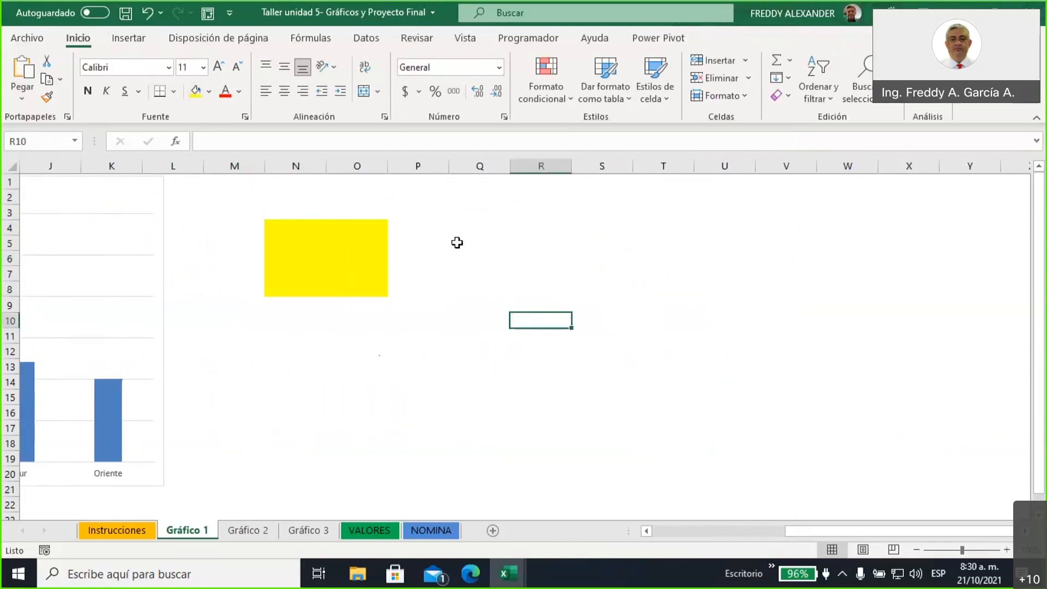
- Insert an empty 2-D clustered column chart and place it beside the yellow range, over about P4 to V18
{"action": "left_click", "coordinate": [463, 256]}
{"action": "left_click", "coordinate": [135, 43]}
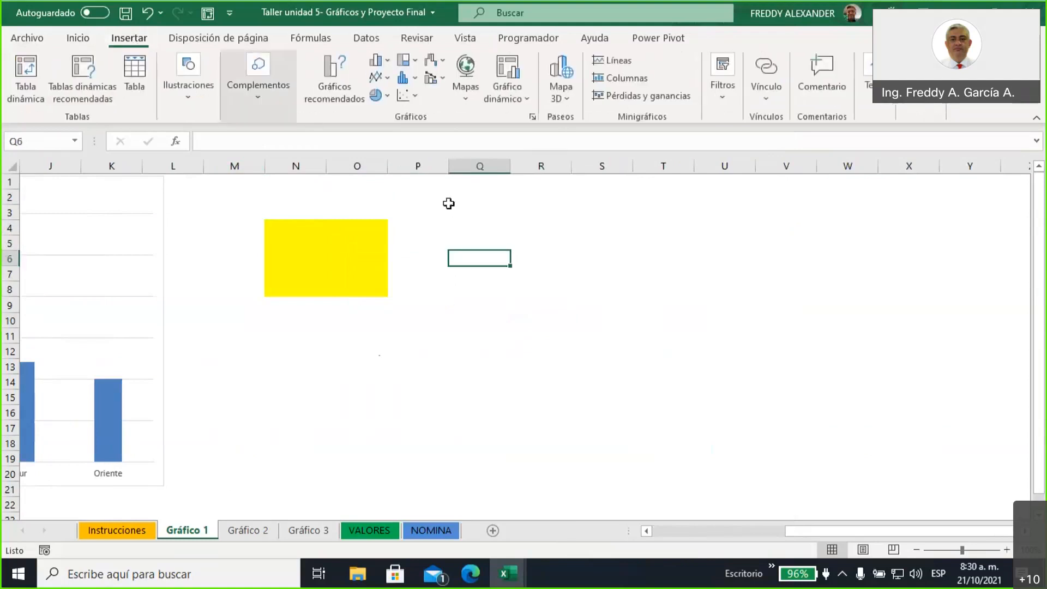
{"action": "left_click", "coordinate": [380, 61]}
{"action": "left_click", "coordinate": [397, 109]}
{"action": "left_click_drag", "start_coordinate": [467, 252], "coordinate": [552, 232]}
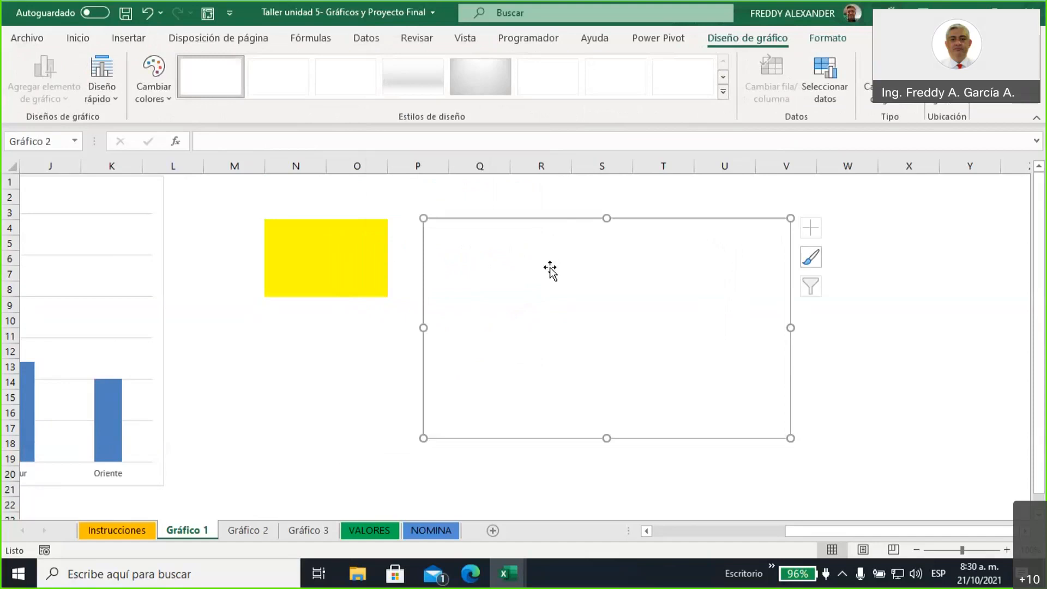
{"action": "right_click", "coordinate": [550, 267]}
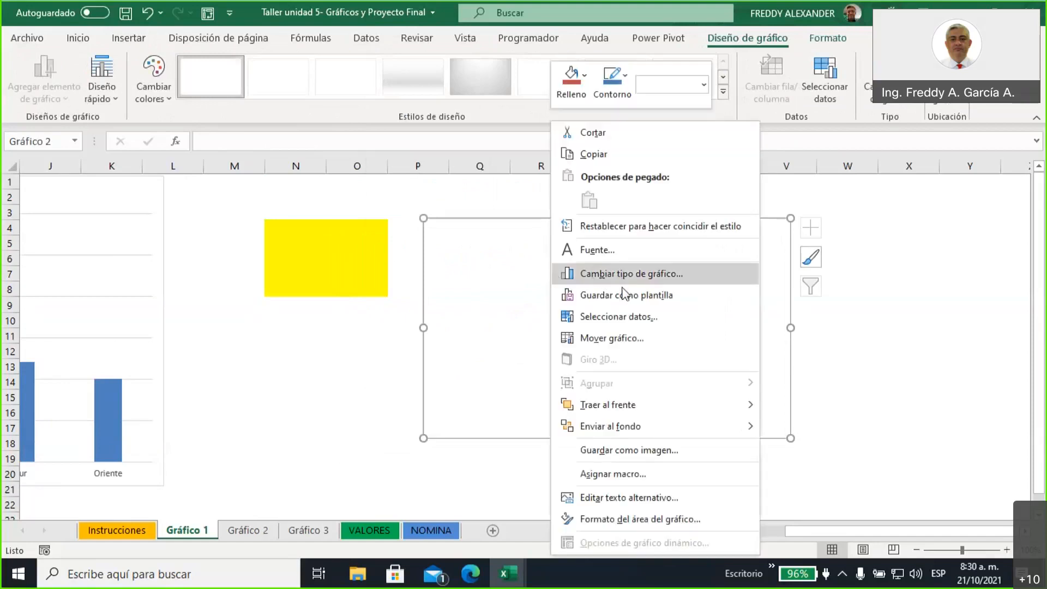
{"action": "left_click", "coordinate": [618, 317]}
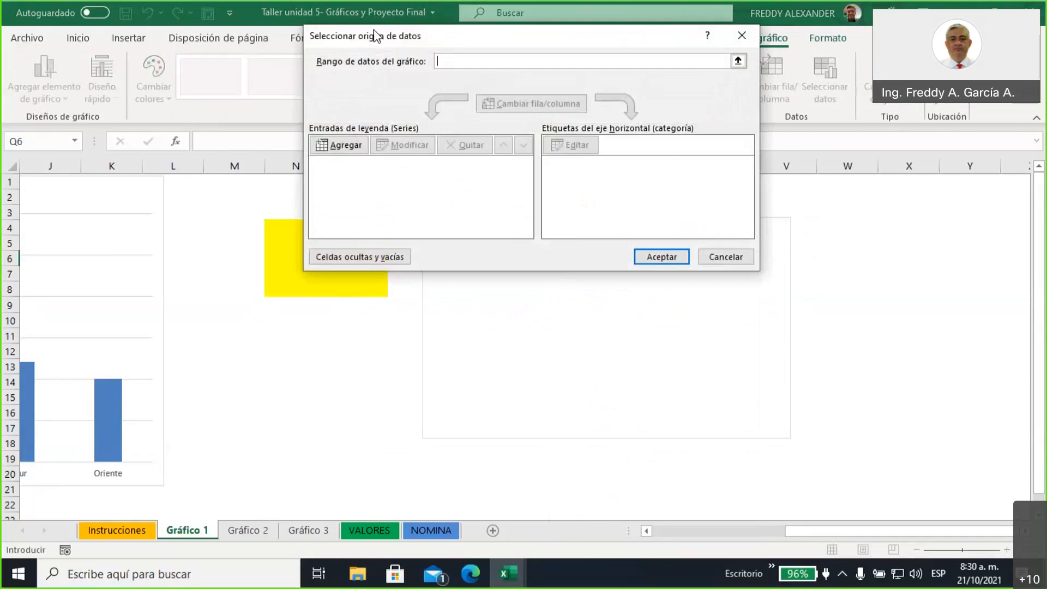
{"action": "left_click_drag", "start_coordinate": [378, 37], "coordinate": [482, 228]}
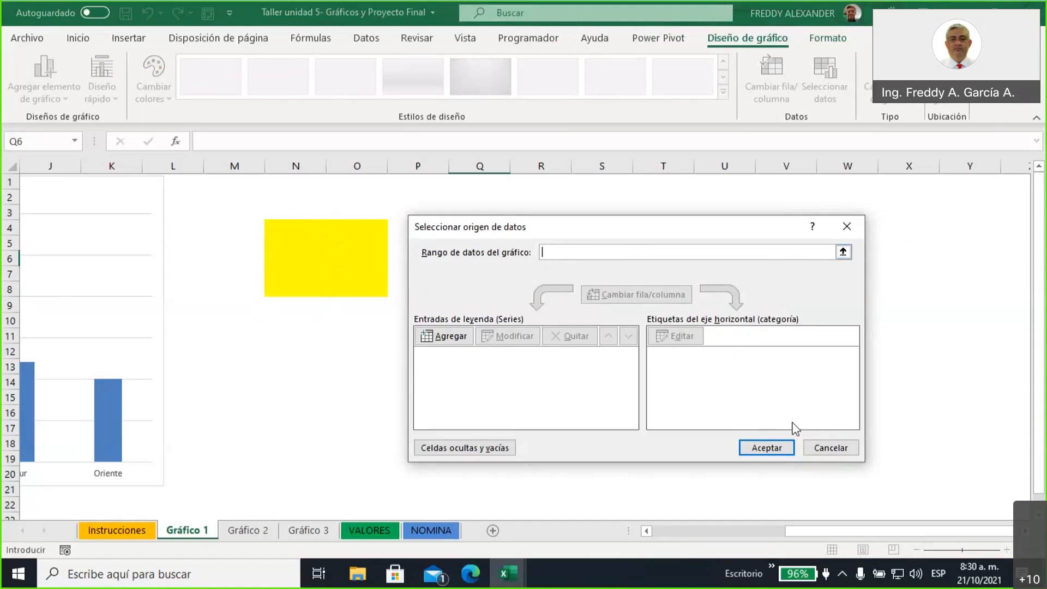
{"action": "left_click", "coordinate": [827, 446]}
- Copy the first four month records, B2:C5, from Gráfico 2 and paste them at N4 on Gráfico 1
{"action": "left_click", "coordinate": [303, 228]}
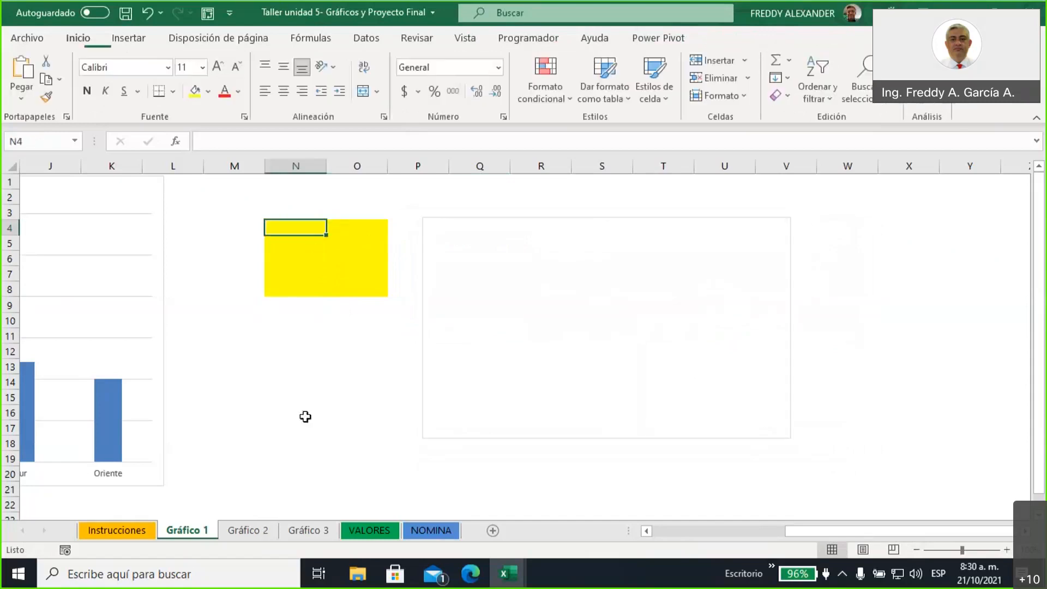
{"action": "left_click", "coordinate": [245, 532]}
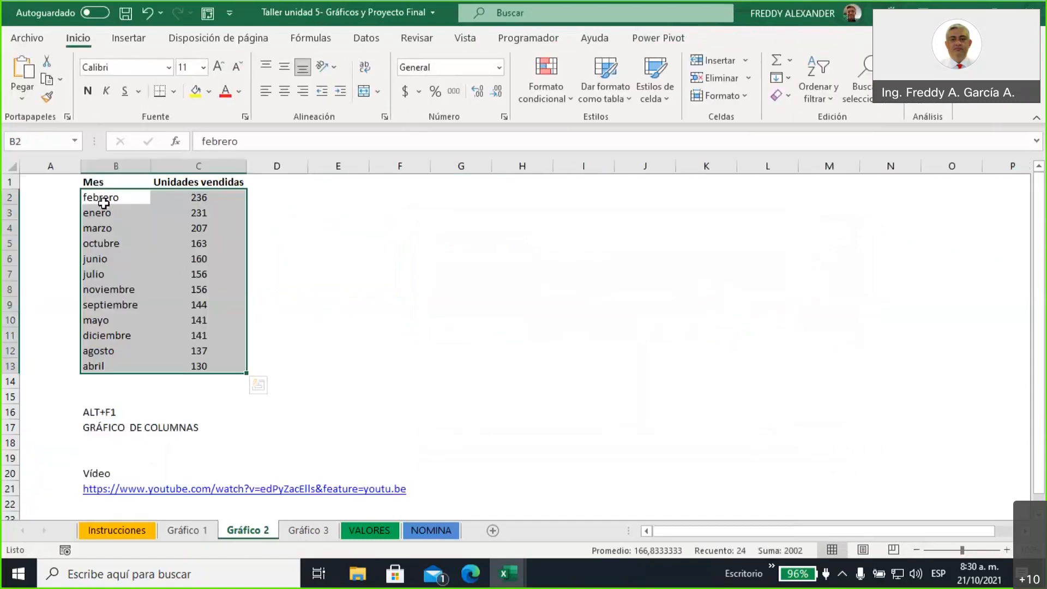
{"action": "left_click_drag", "start_coordinate": [104, 199], "coordinate": [188, 244]}
{"action": "key", "text": "ctrl+c"}
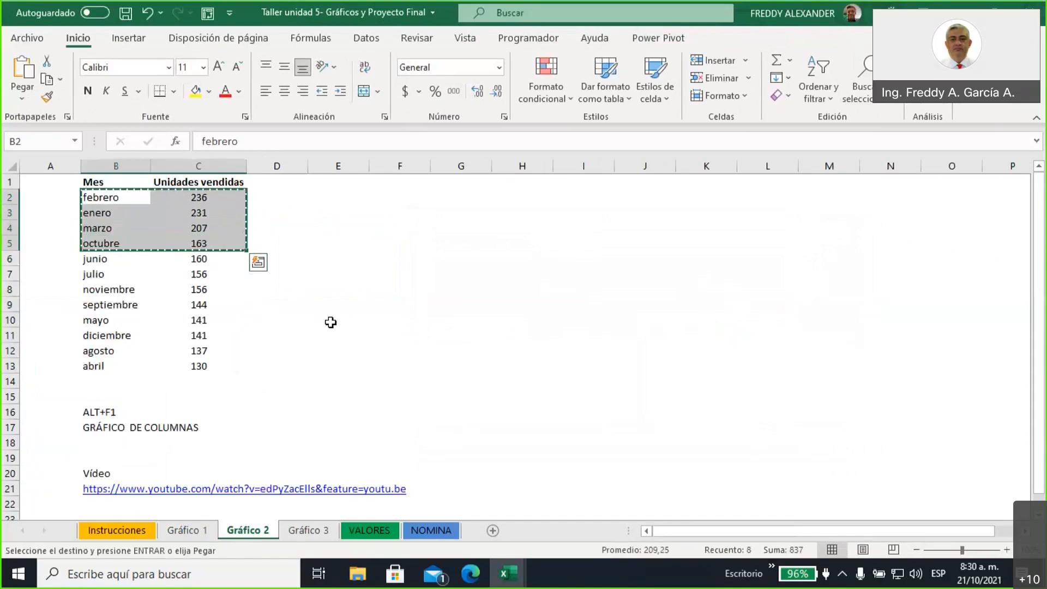
{"action": "left_click", "coordinate": [184, 530]}
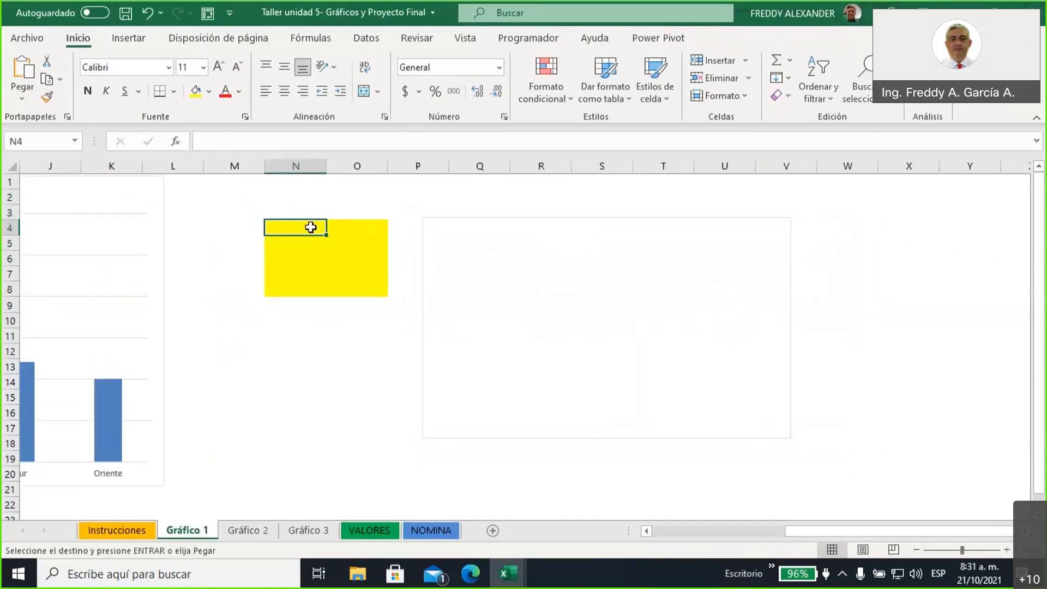
{"action": "key", "text": "ctrl+v"}
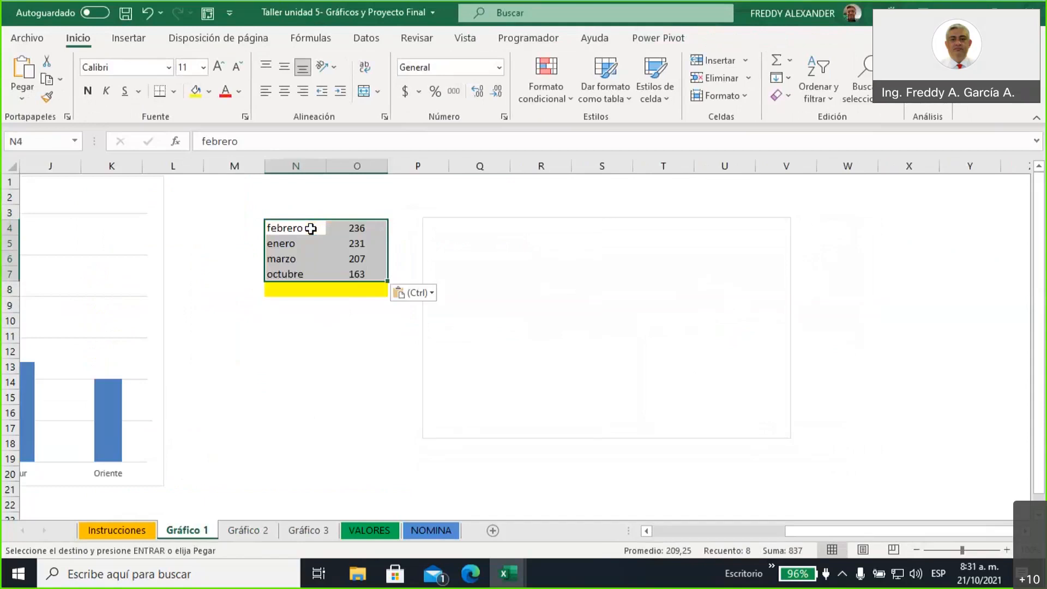
{"action": "left_click", "coordinate": [365, 365]}
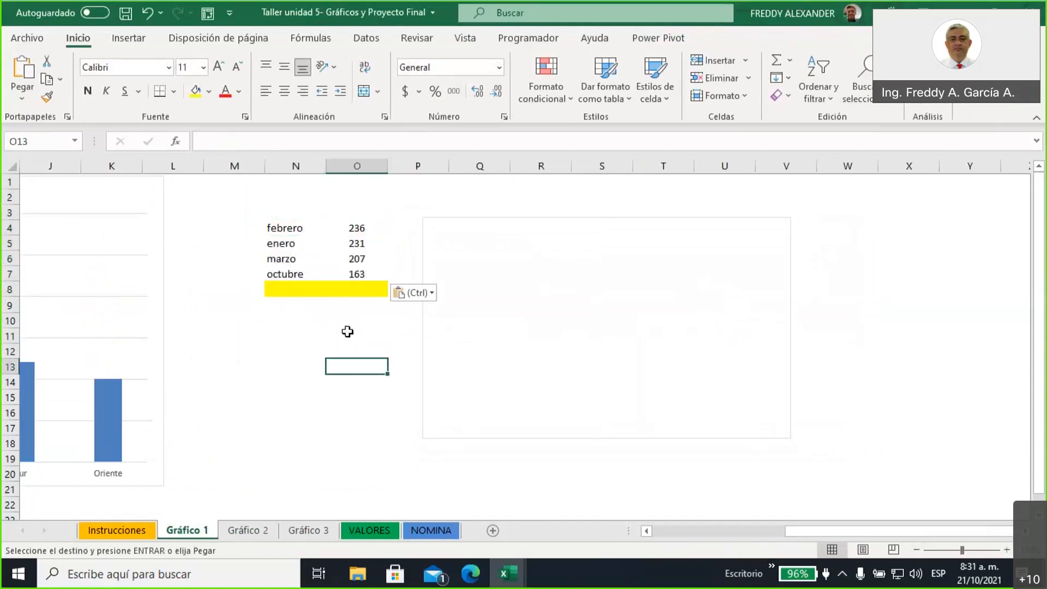
- Enter the headers Mes in N3 and venta in O3 above the pasted month records
{"action": "left_click", "coordinate": [530, 312]}
{"action": "right_click", "coordinate": [535, 297]}
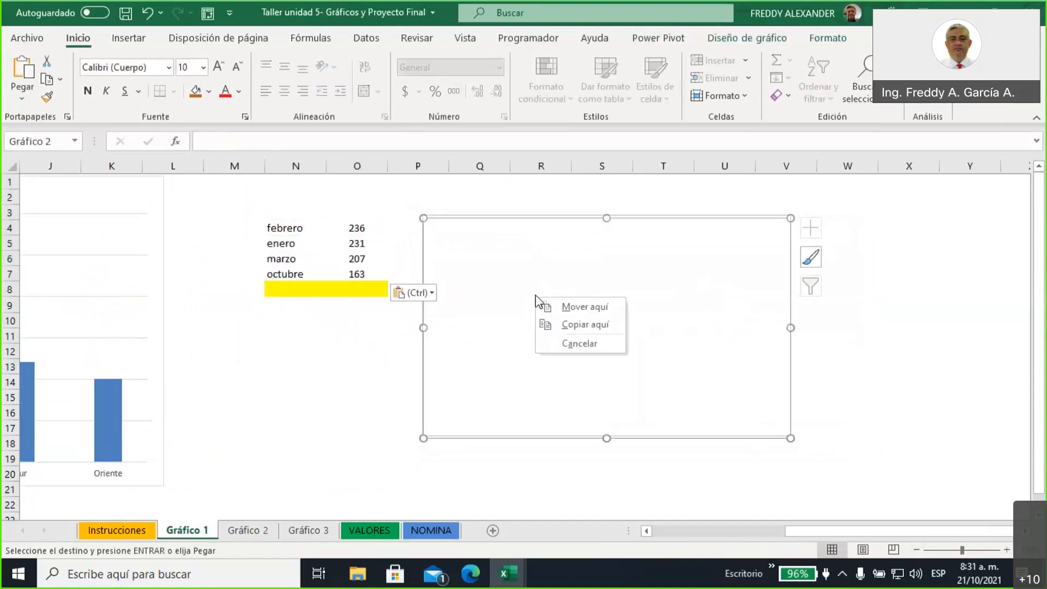
{"action": "left_click", "coordinate": [302, 214]}
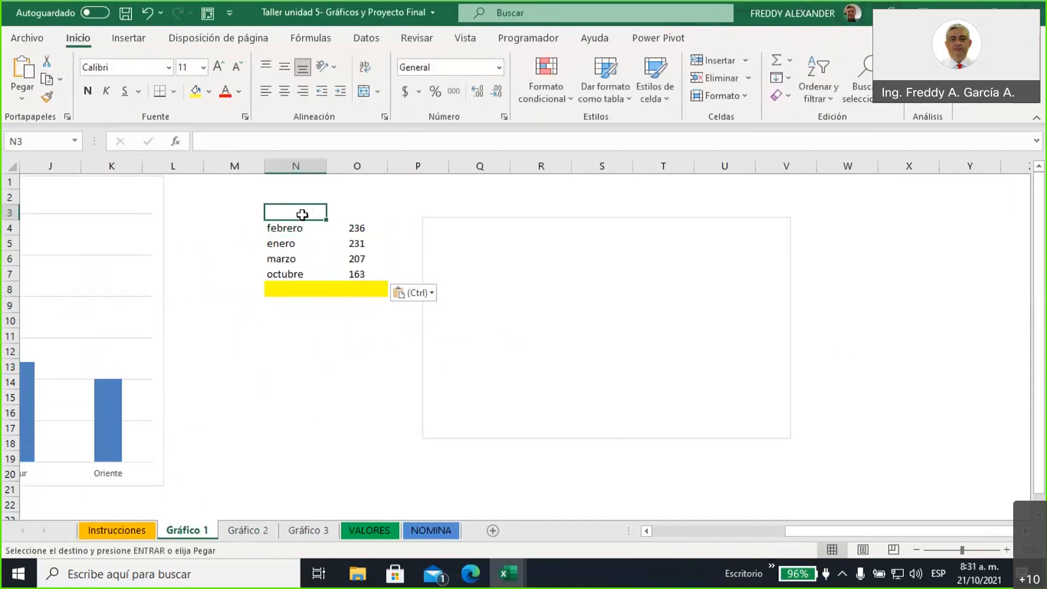
{"action": "type", "text": "Mes"}
{"action": "key", "text": "Tab"}
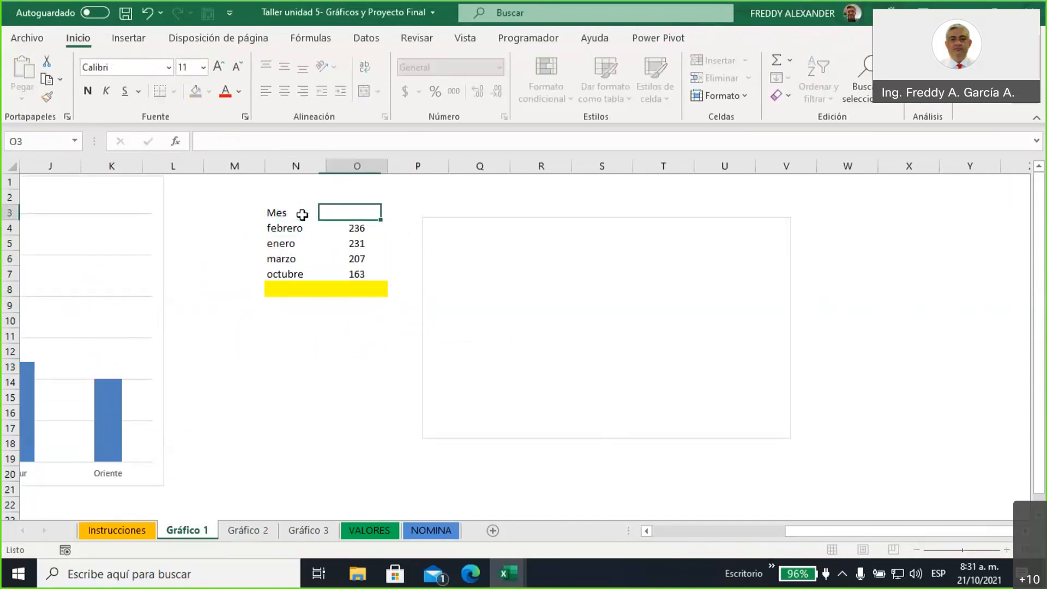
{"action": "type", "text": "venta"}
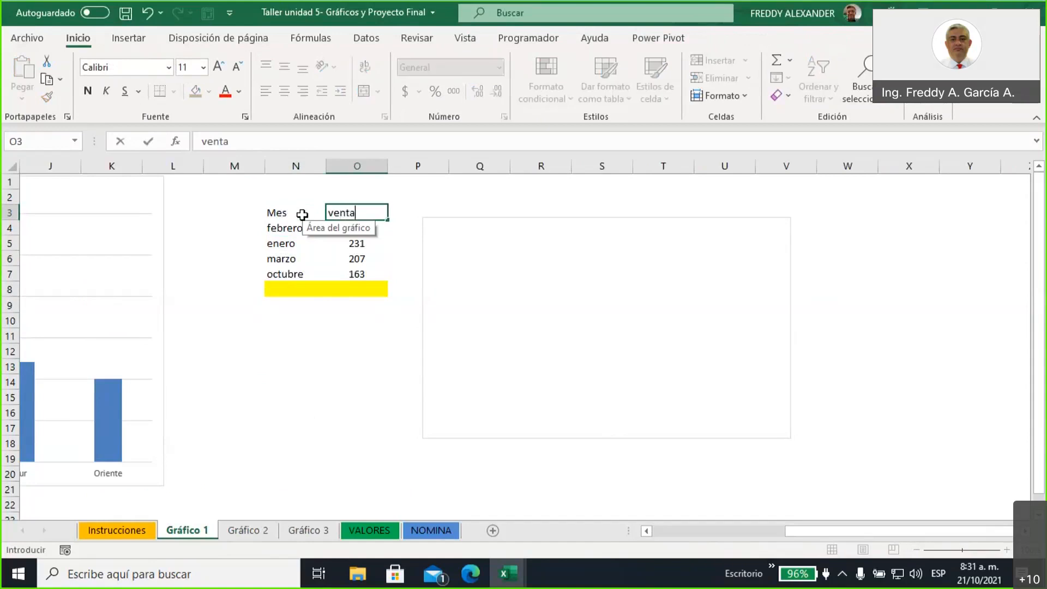
{"action": "left_click", "coordinate": [329, 365]}
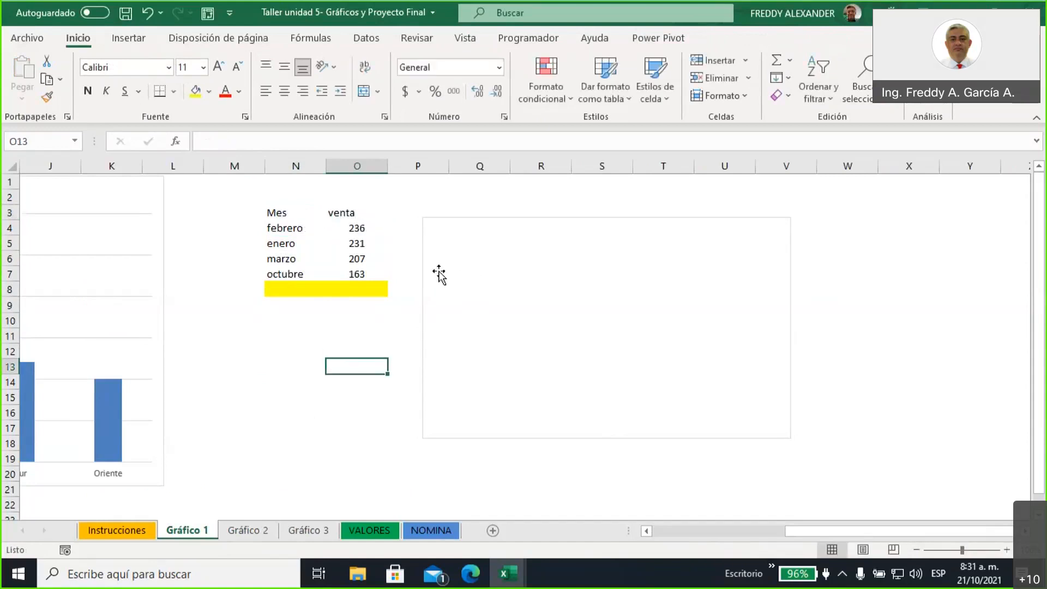
- Set the empty column chart's data source to N3:O7 on Gráfico 1, using venta as the series and the months as categories
{"action": "left_click", "coordinate": [477, 252]}
{"action": "right_click", "coordinate": [512, 276]}
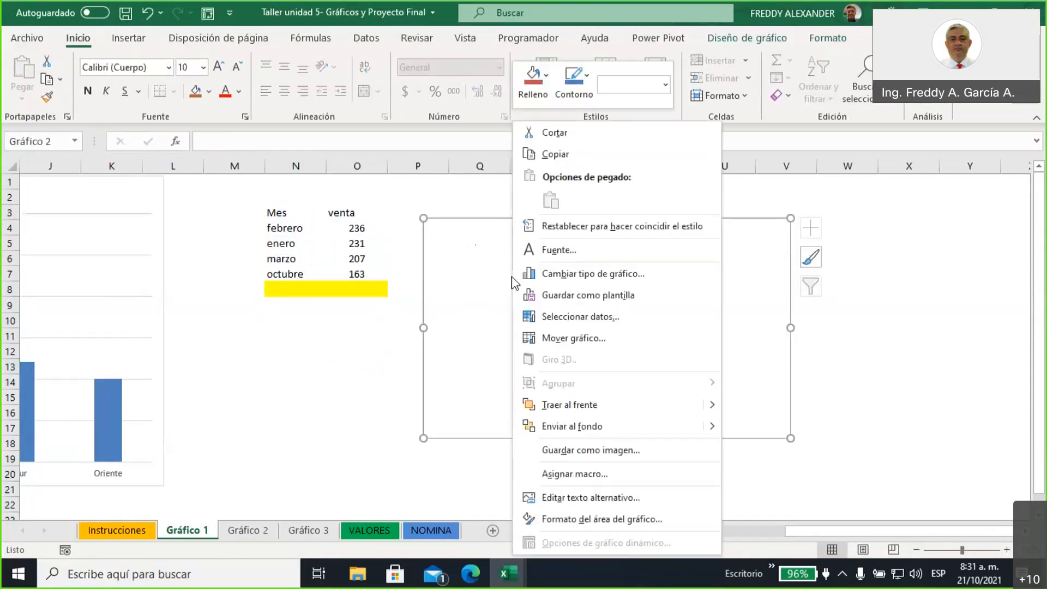
{"action": "left_click", "coordinate": [575, 316]}
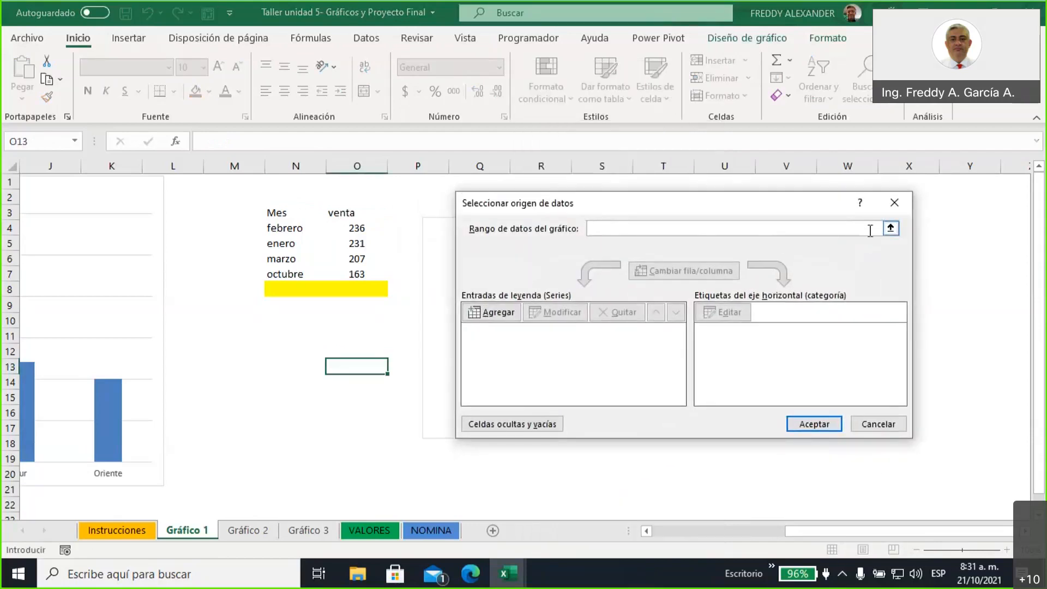
{"action": "left_click", "coordinate": [890, 228]}
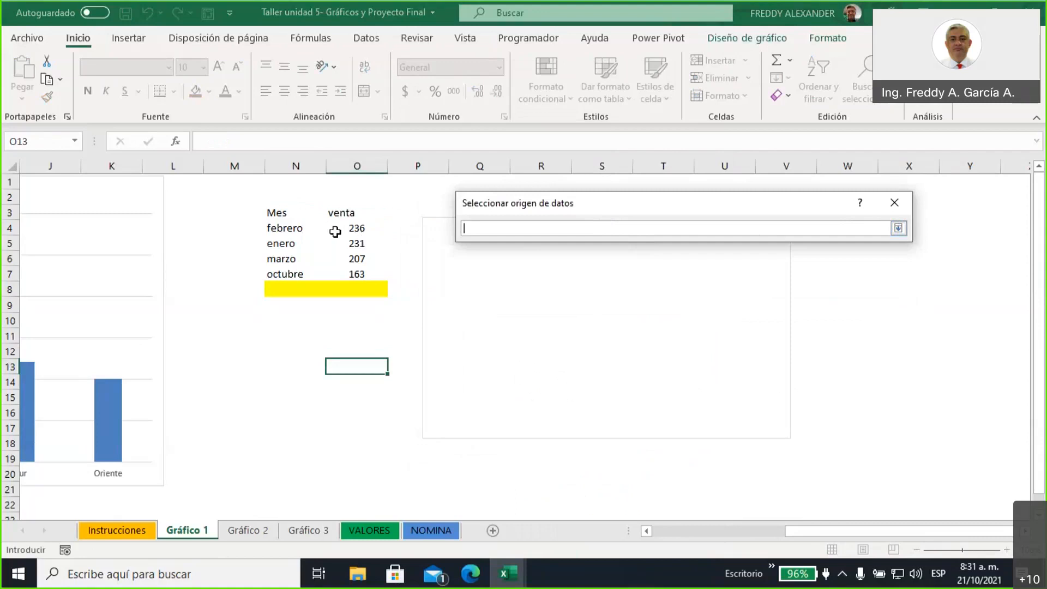
{"action": "left_click_drag", "start_coordinate": [276, 212], "coordinate": [341, 271]}
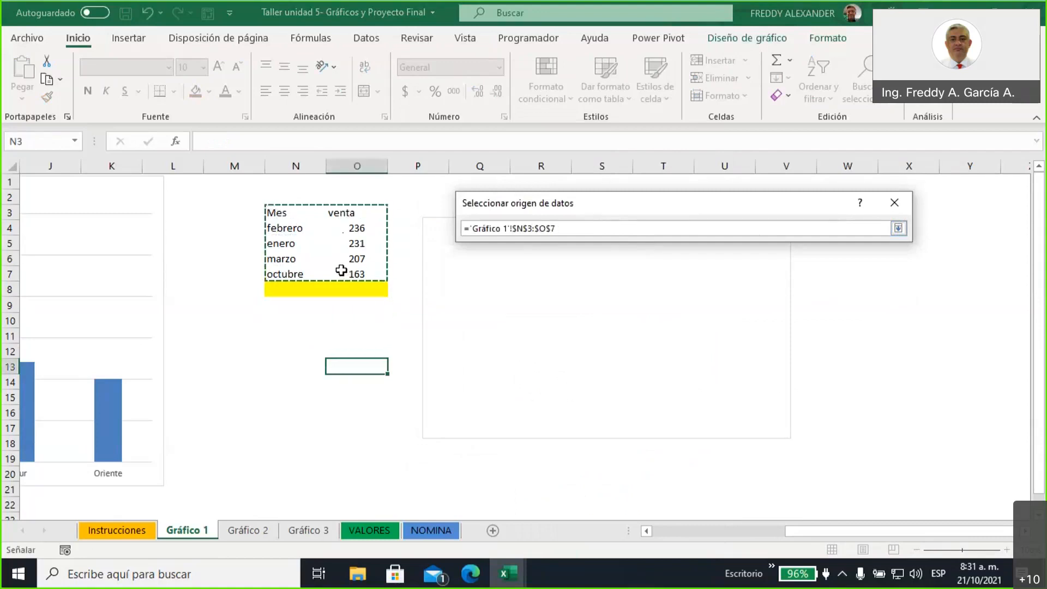
{"action": "key", "text": "Return"}
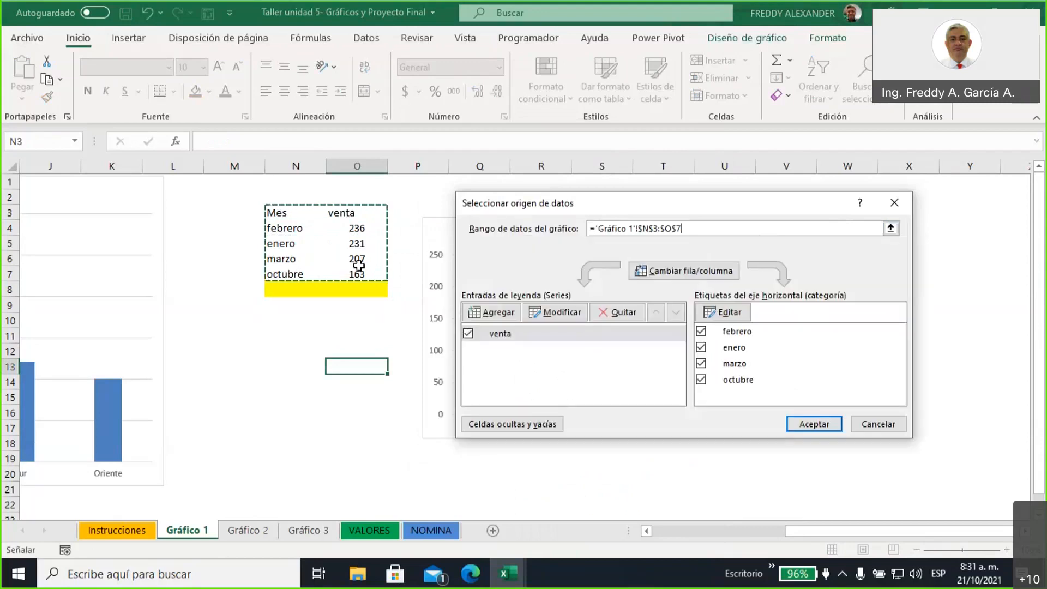
{"action": "left_click_drag", "start_coordinate": [600, 209], "coordinate": [604, 100]}
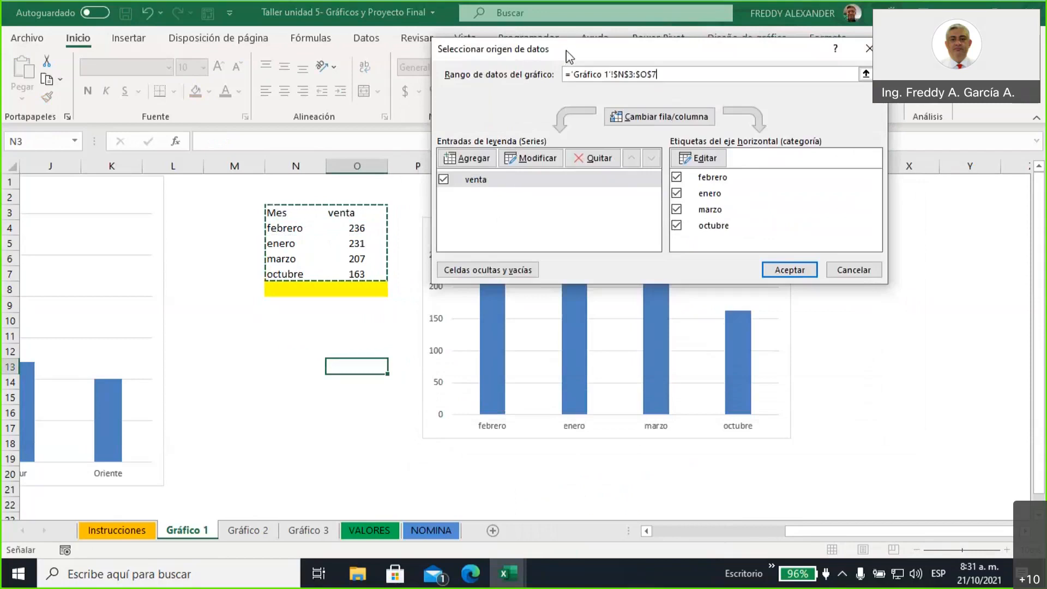
{"action": "left_click_drag", "start_coordinate": [566, 50], "coordinate": [641, 116]}
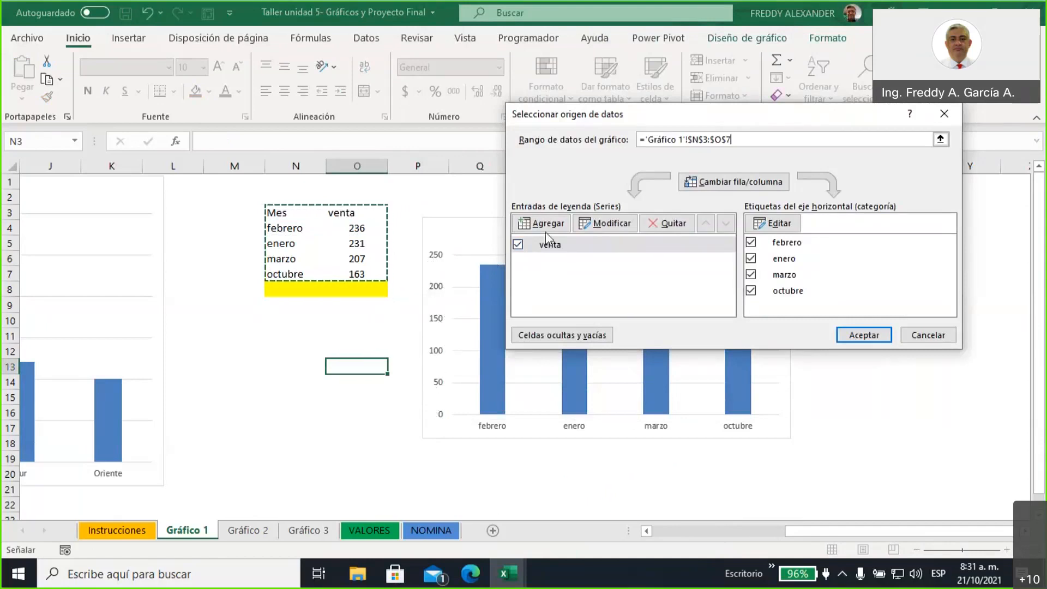
{"action": "left_click_drag", "start_coordinate": [769, 117], "coordinate": [226, 123]}
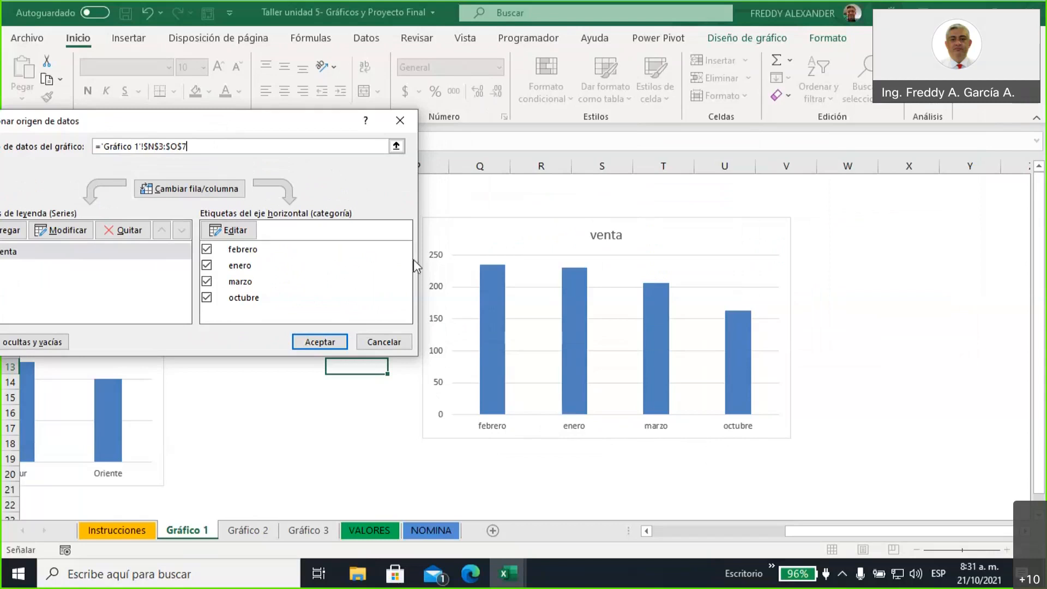
{"action": "left_click_drag", "start_coordinate": [293, 123], "coordinate": [679, 125]}
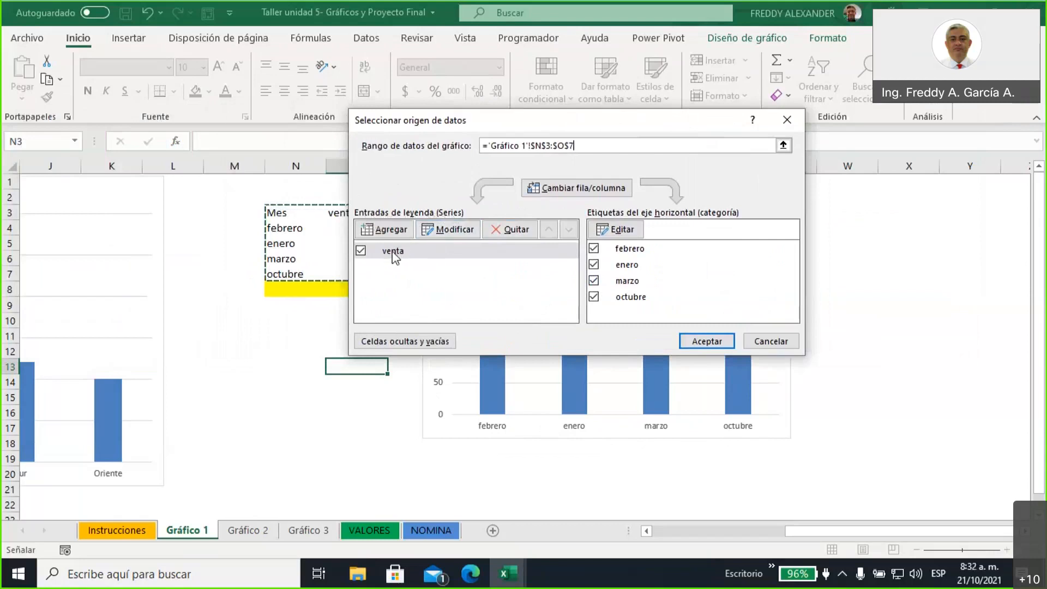
{"action": "left_click_drag", "start_coordinate": [479, 129], "coordinate": [336, 100]}
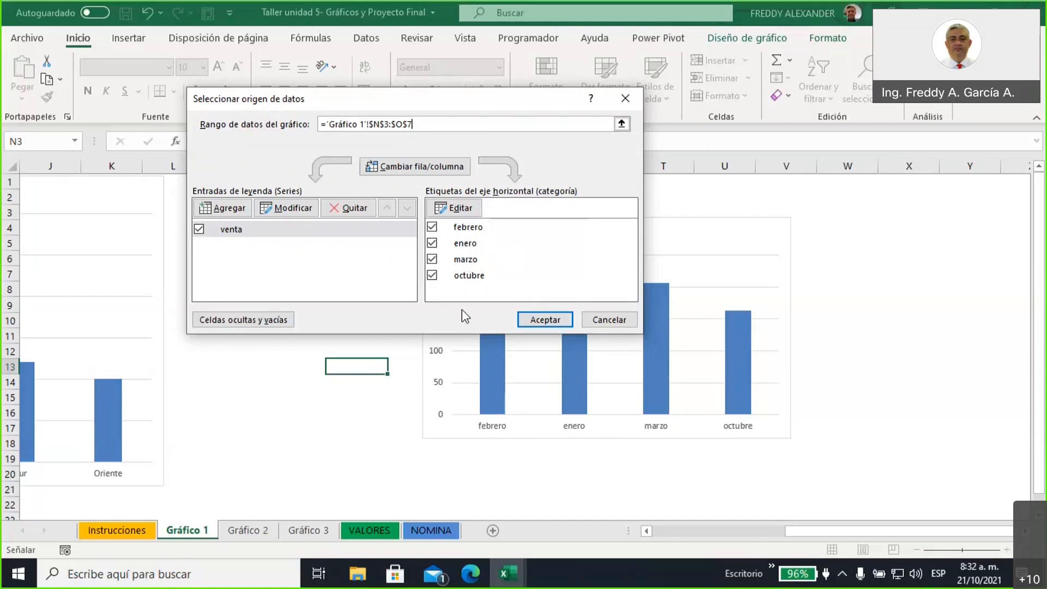
{"action": "left_click", "coordinate": [543, 322]}
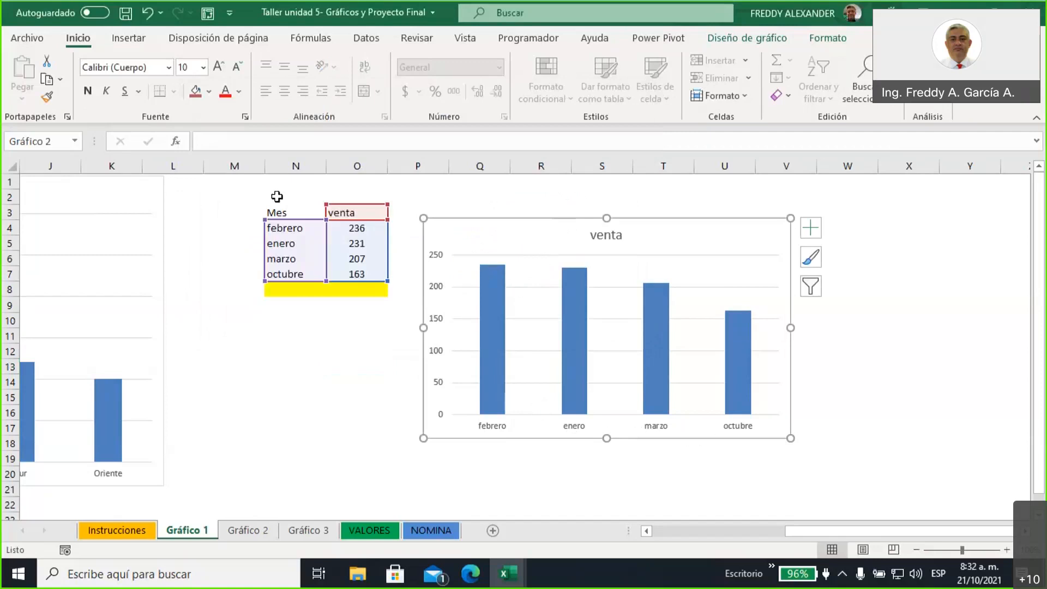
- Move the venta chart next to the month table and enlarge it to cover about P1 to V20
{"action": "left_click_drag", "start_coordinate": [277, 212], "coordinate": [346, 274]}
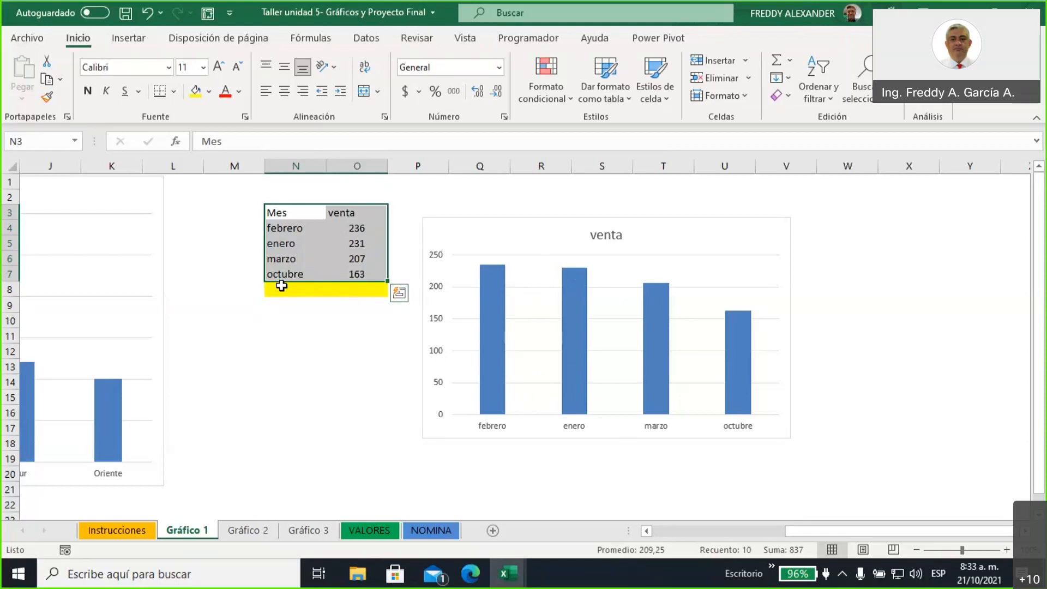
{"action": "left_click_drag", "start_coordinate": [281, 288], "coordinate": [352, 289]}
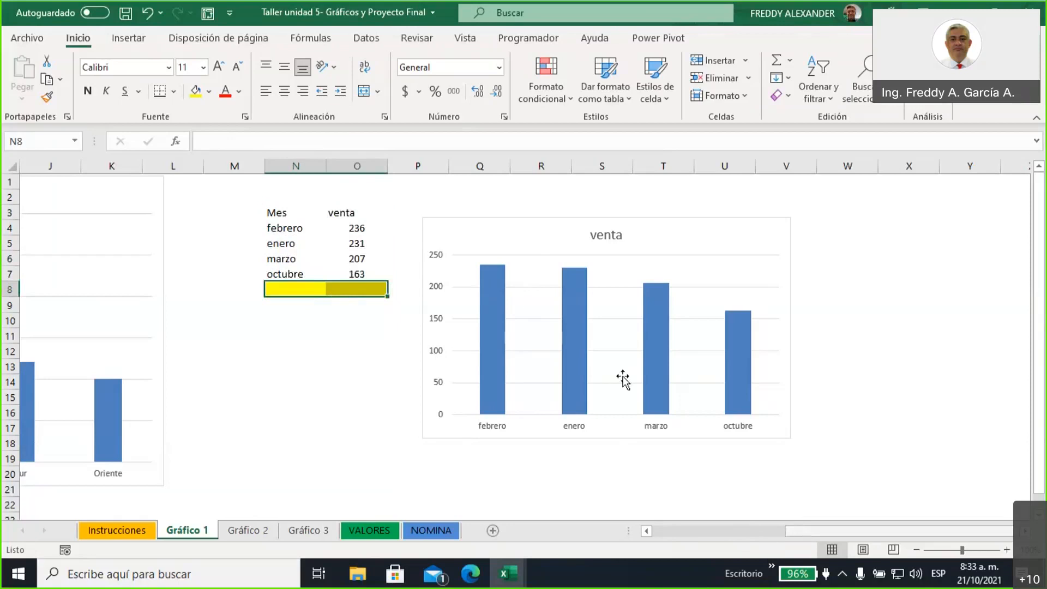
{"action": "left_click_drag", "start_coordinate": [523, 241], "coordinate": [498, 203]}
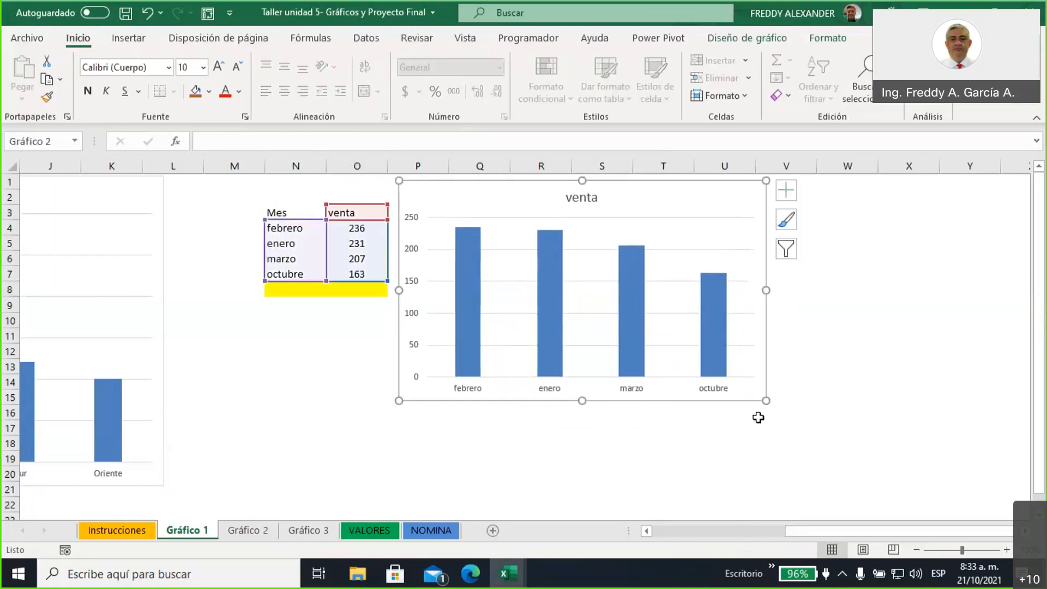
{"action": "left_click_drag", "start_coordinate": [766, 401], "coordinate": [829, 488]}
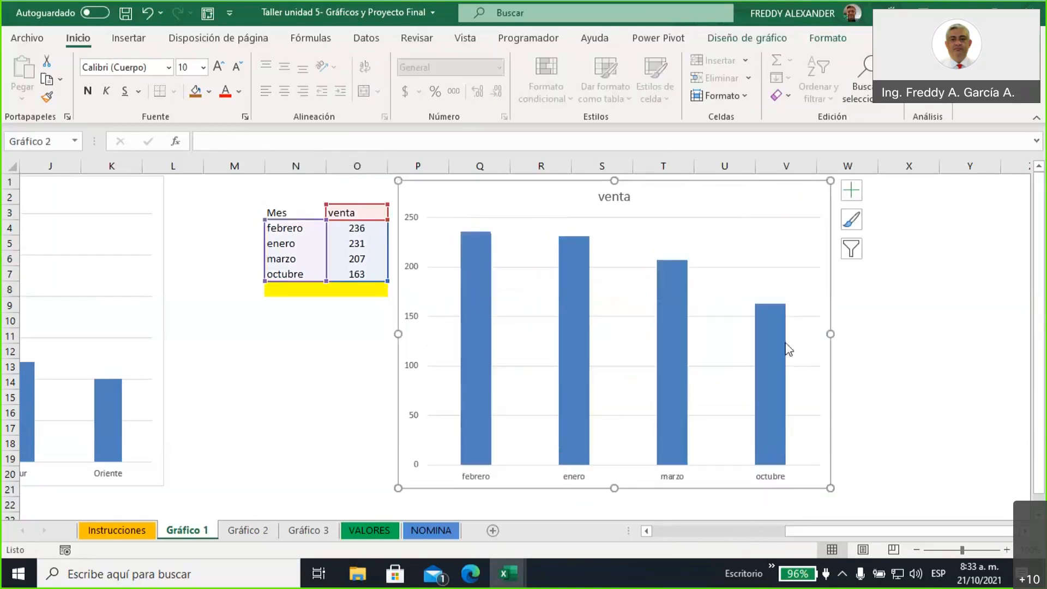
- Copy the month table with its headers, N3:O7, on Gráfico 1
{"action": "right_click", "coordinate": [679, 206]}
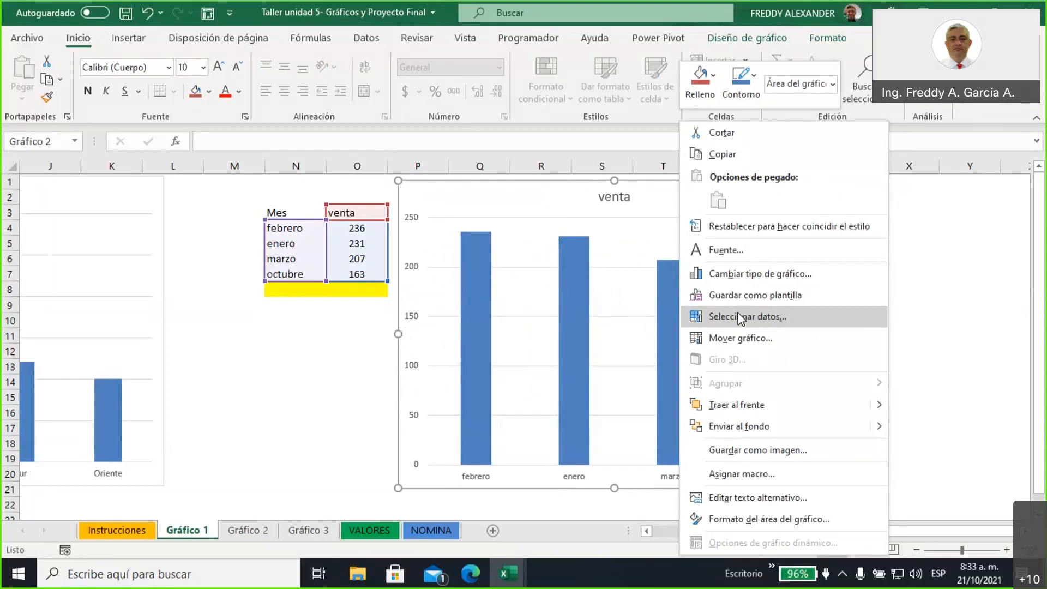
{"action": "key", "text": "Escape"}
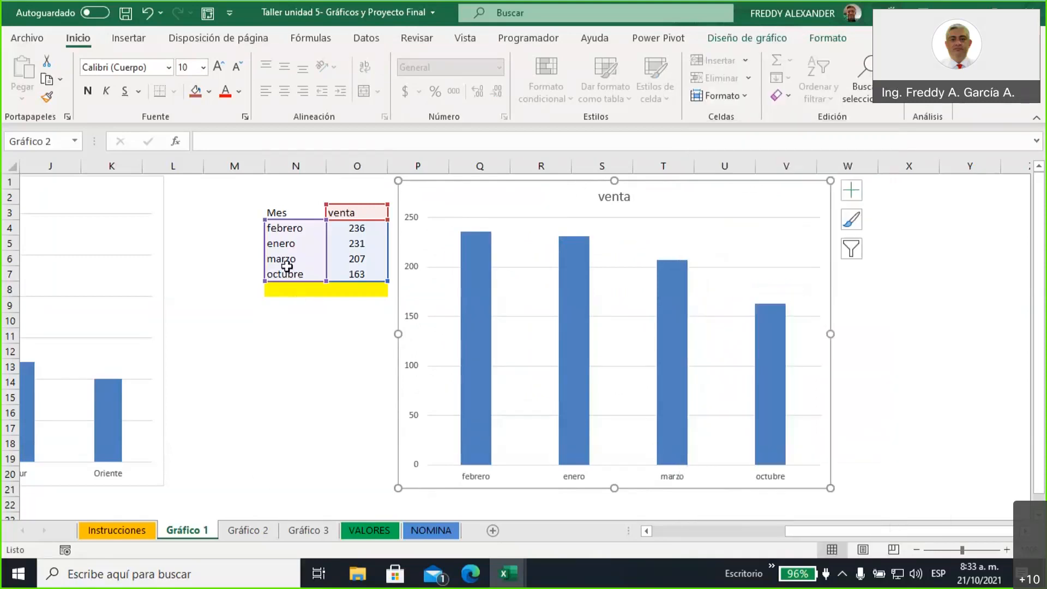
{"action": "left_click_drag", "start_coordinate": [281, 210], "coordinate": [346, 276]}
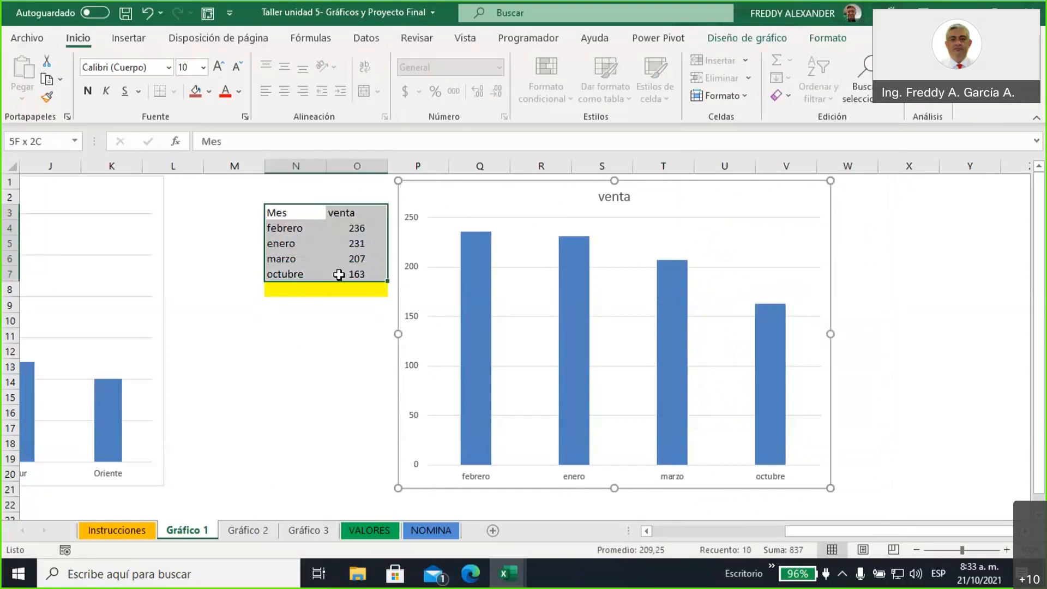
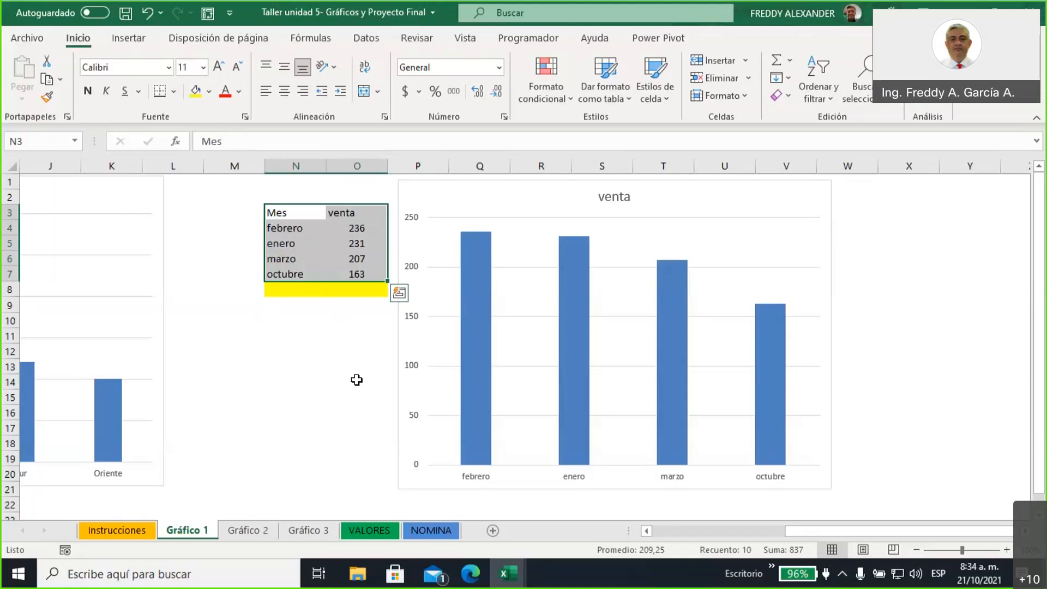
{"action": "key", "text": "ctrl+c"}
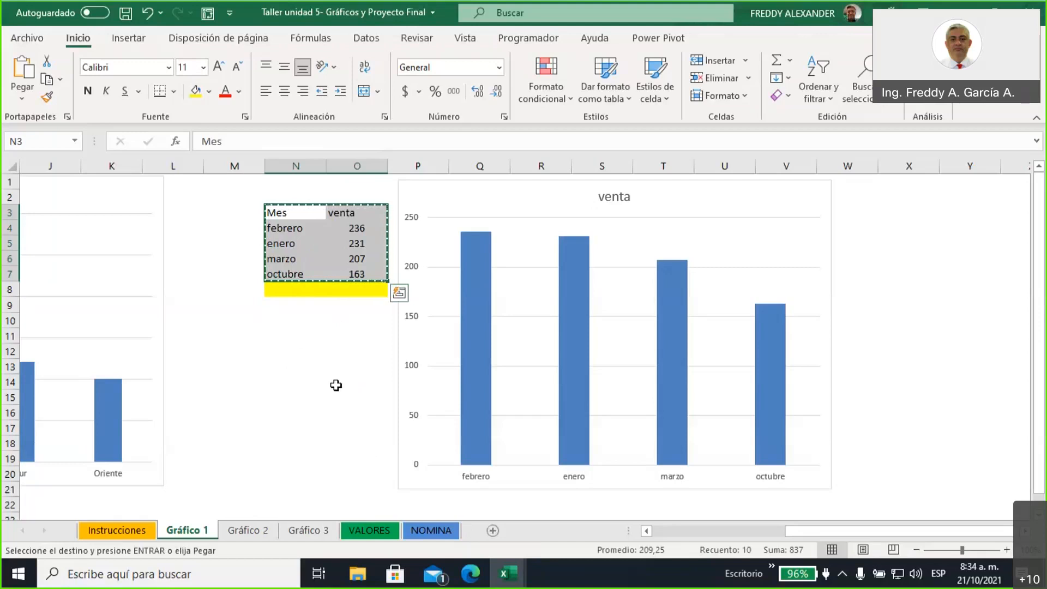
{"action": "left_click", "coordinate": [355, 233]}
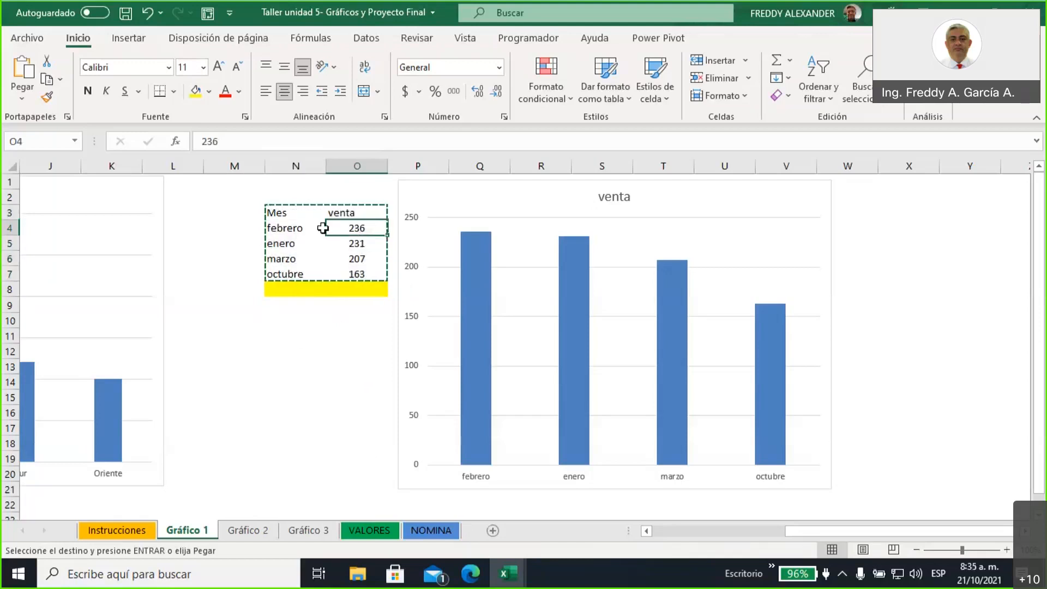
{"action": "left_click_drag", "start_coordinate": [287, 213], "coordinate": [371, 220]}
{"action": "left_click_drag", "start_coordinate": [359, 264], "coordinate": [358, 275]}
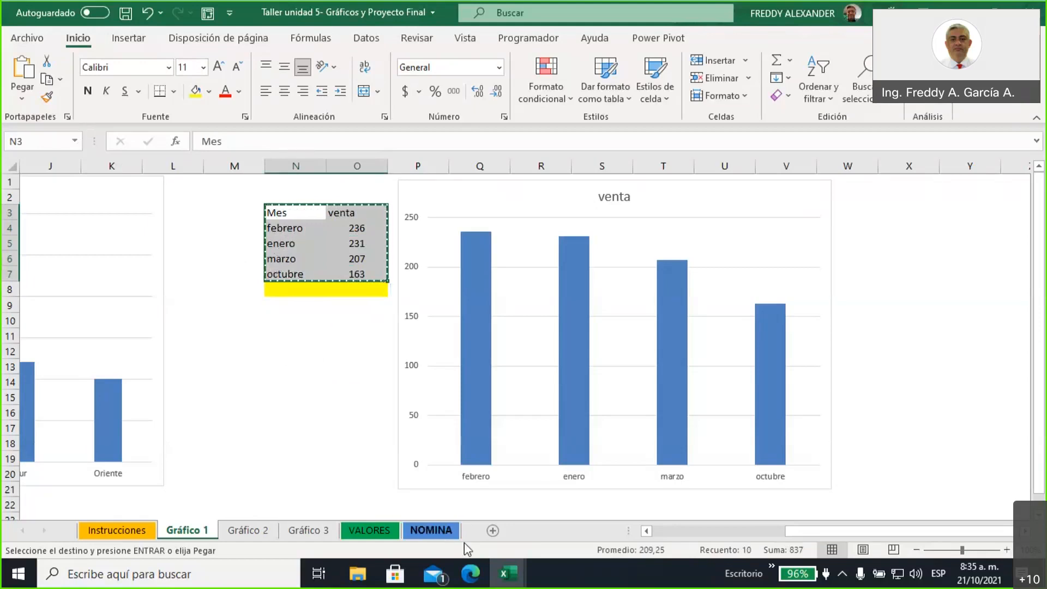
- Add a new sheet and paste the copied month table at C3 as values only using Paste Special
{"action": "left_click", "coordinate": [493, 530]}
{"action": "left_click", "coordinate": [197, 215]}
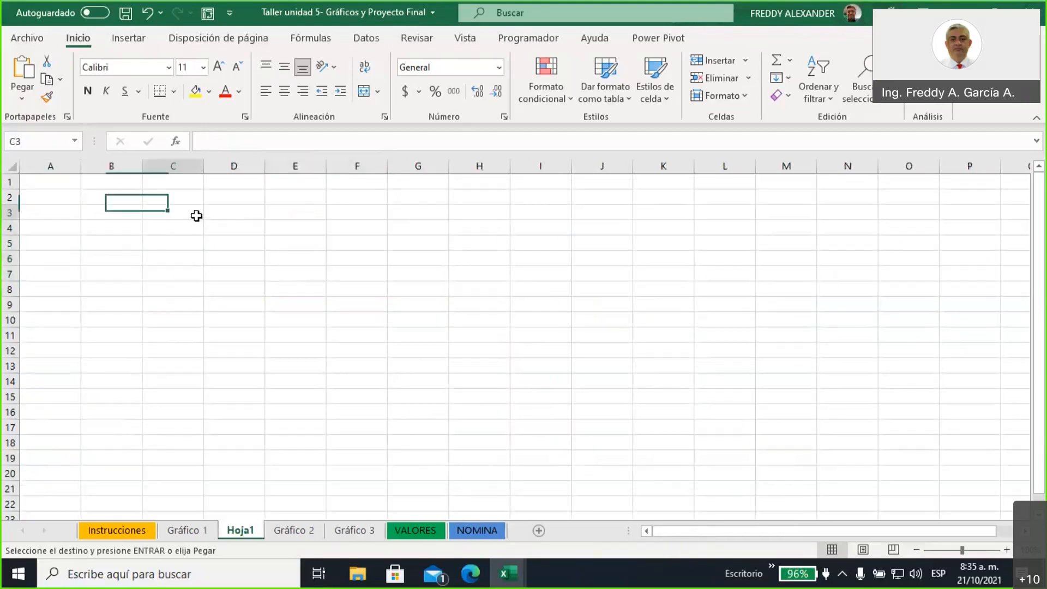
{"action": "right_click", "coordinate": [190, 216]}
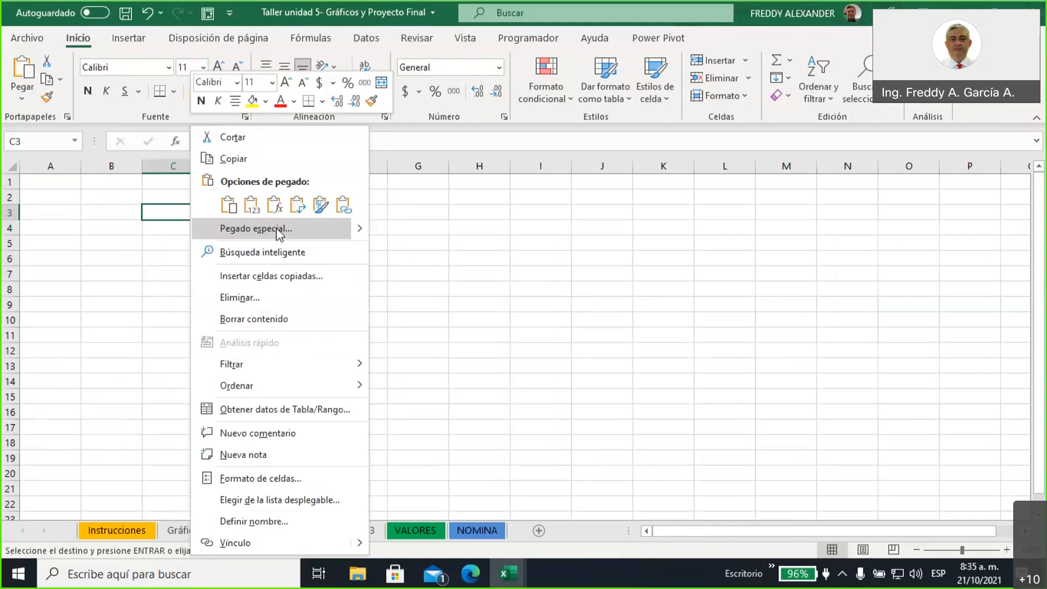
{"action": "mouse_move", "coordinate": [359, 226]}
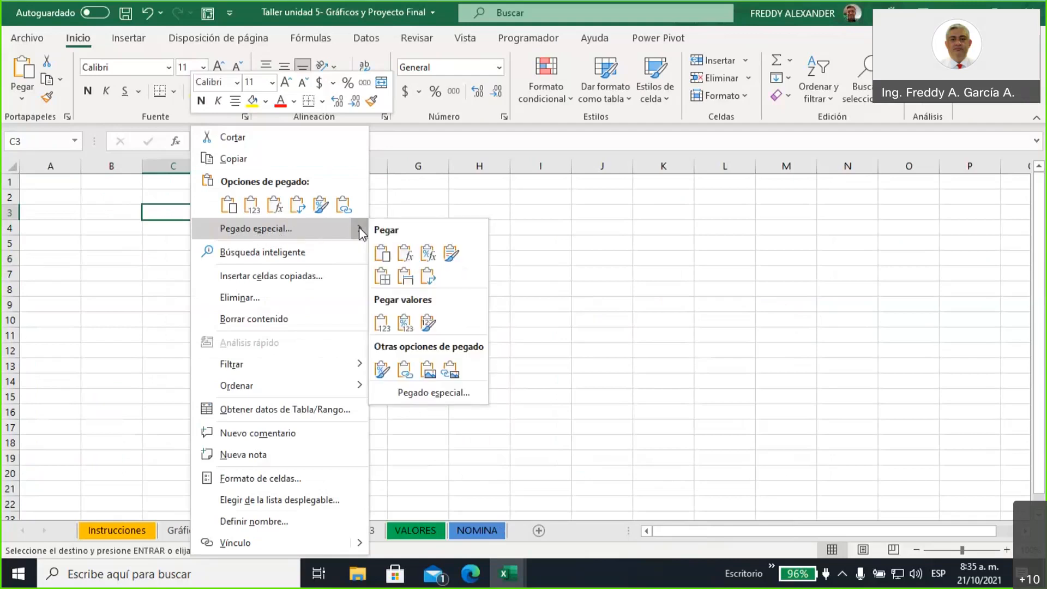
{"action": "left_click", "coordinate": [421, 394]}
{"action": "left_click_drag", "start_coordinate": [391, 304], "coordinate": [496, 172]}
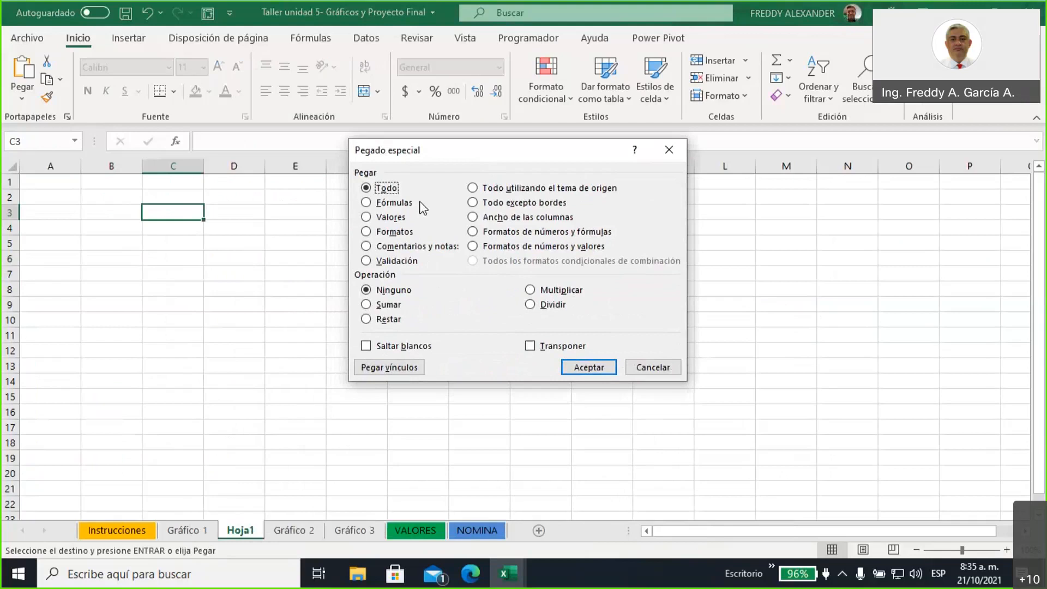
{"action": "left_click", "coordinate": [365, 217]}
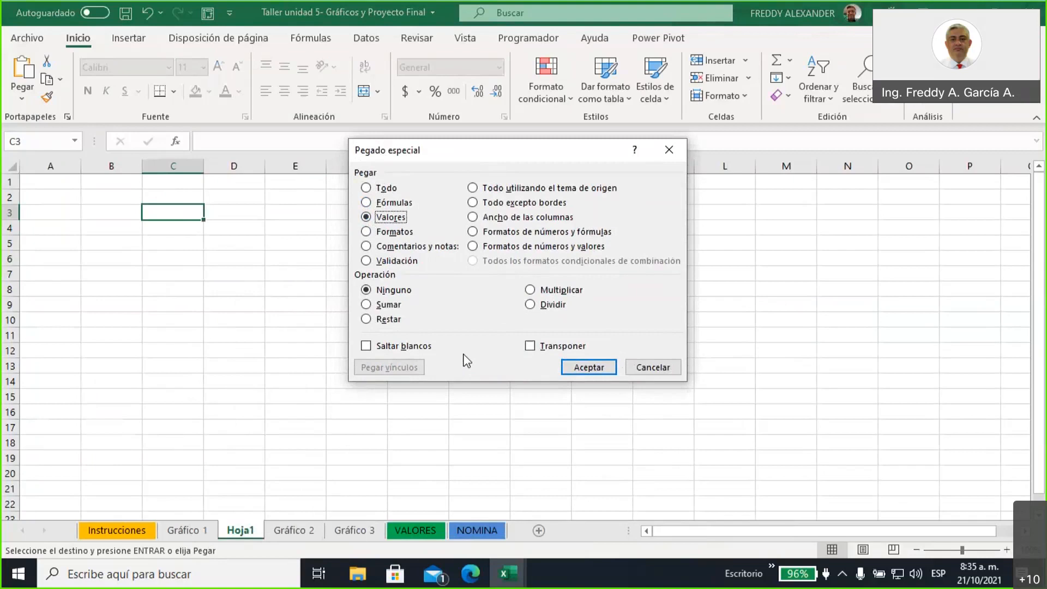
{"action": "left_click", "coordinate": [587, 367]}
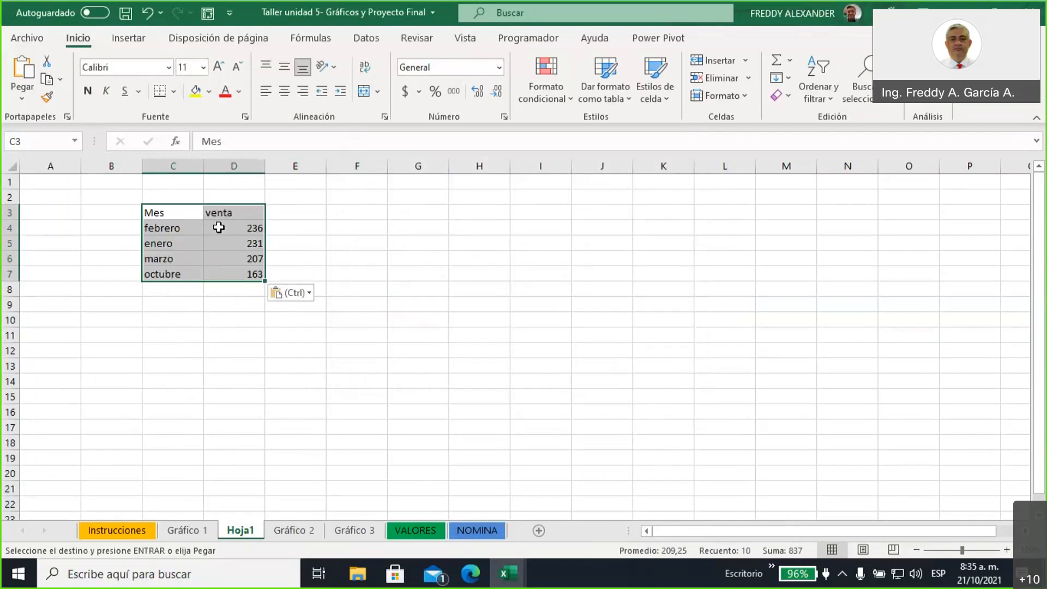
{"action": "left_click", "coordinate": [219, 227]}
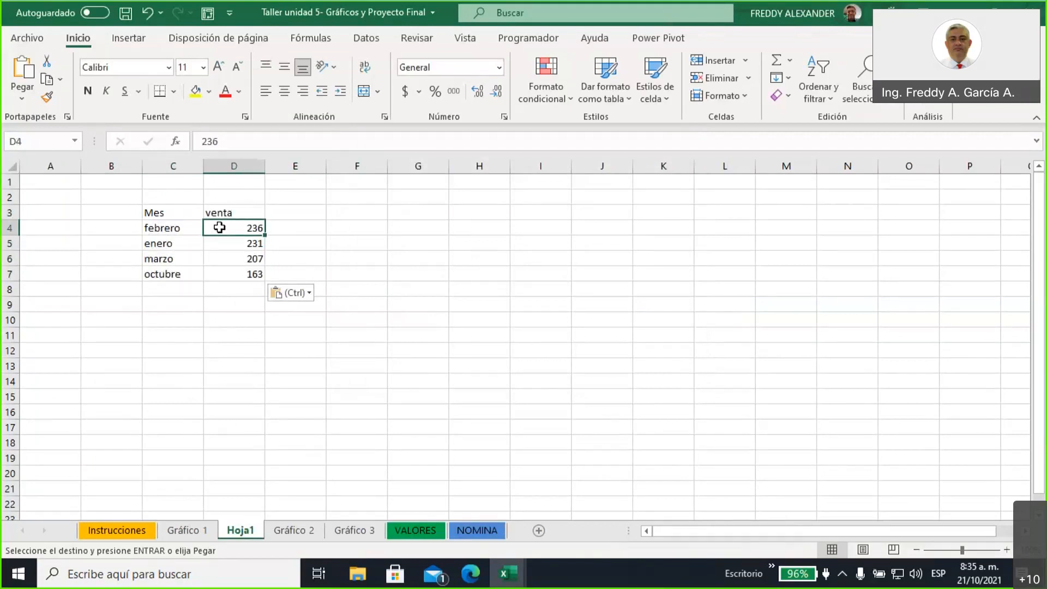
{"action": "left_click_drag", "start_coordinate": [164, 210], "coordinate": [219, 277]}
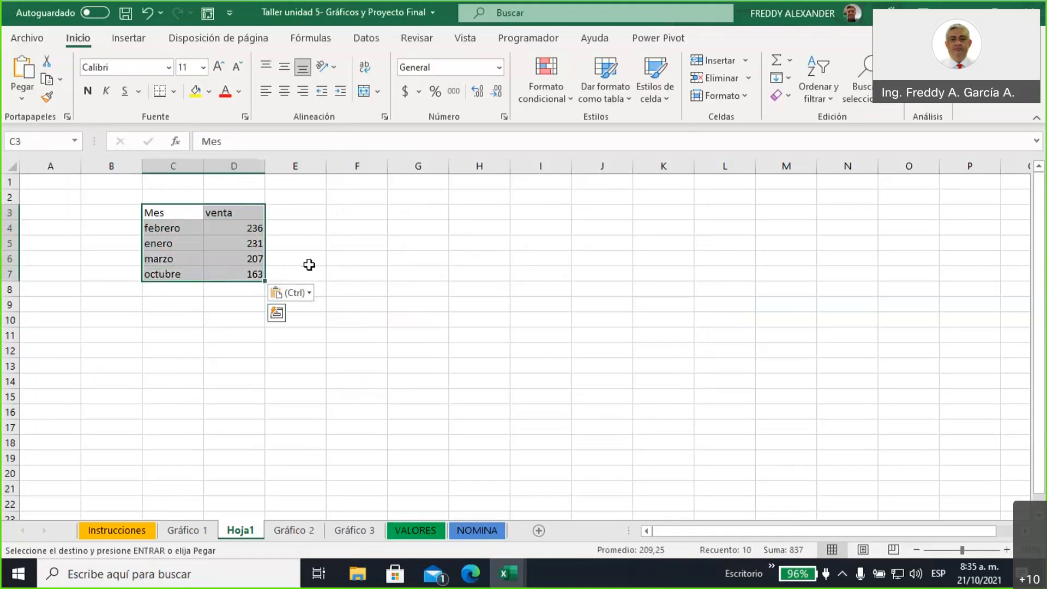
- Switch to the NOMINA sheet and show the SALARIO column
{"action": "left_click", "coordinate": [477, 531]}
{"action": "scroll", "coordinate": [371, 283], "scroll_direction": "up", "scroll_amount": 2}
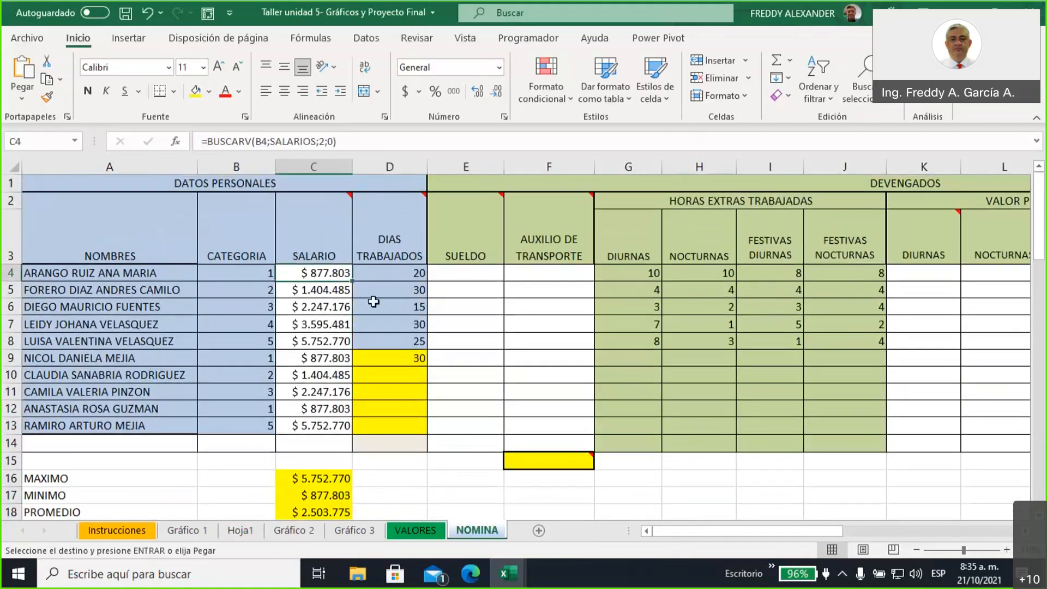
{"action": "left_click_drag", "start_coordinate": [357, 144], "coordinate": [168, 136]}
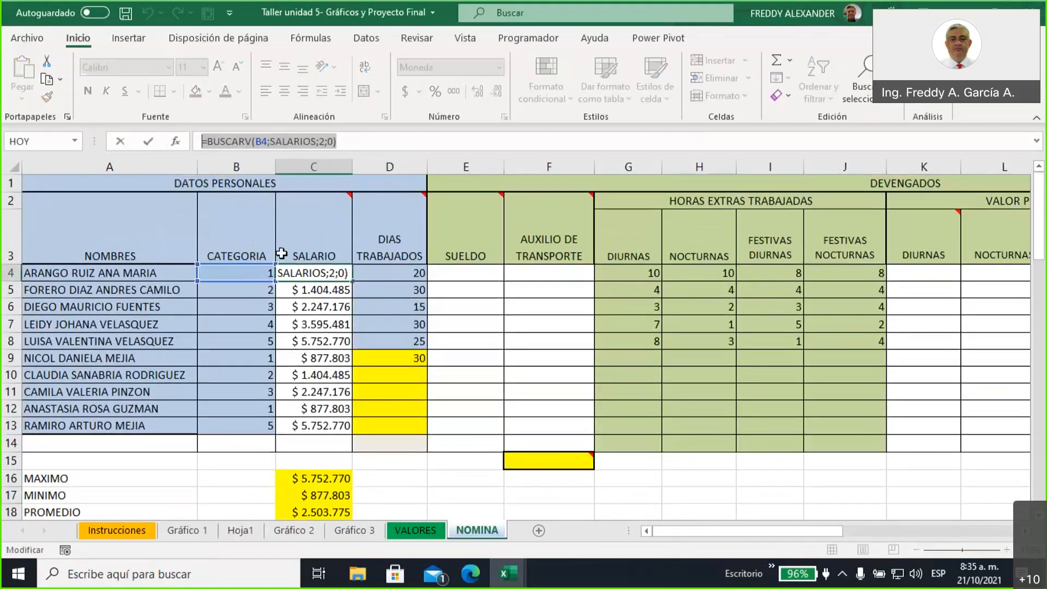
{"action": "type", "text": "="}
{"action": "left_click", "coordinate": [382, 308]}
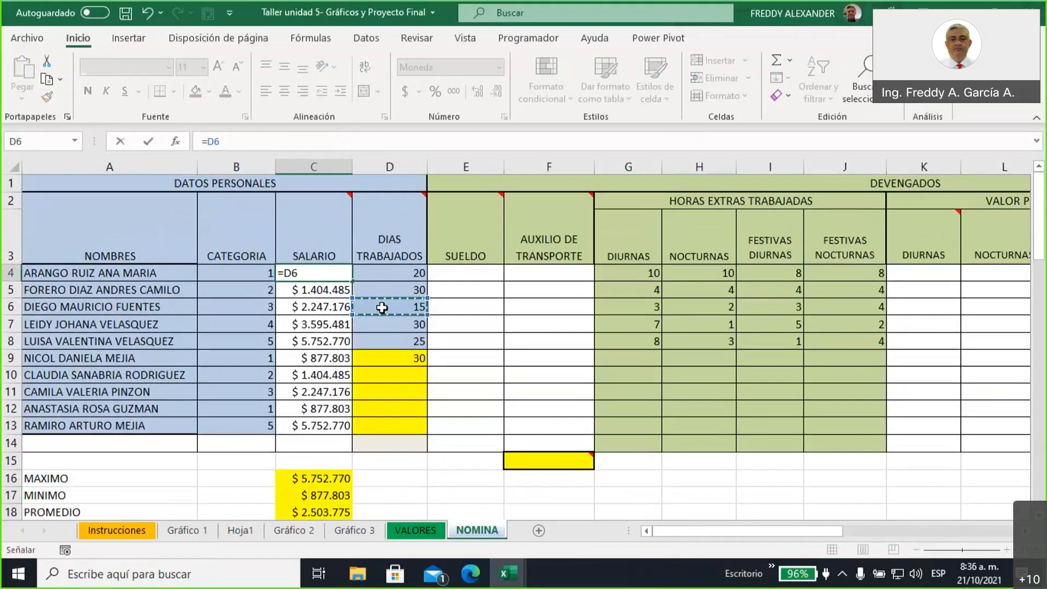
{"action": "key", "text": "Escape"}
{"action": "left_click", "coordinate": [418, 497]}
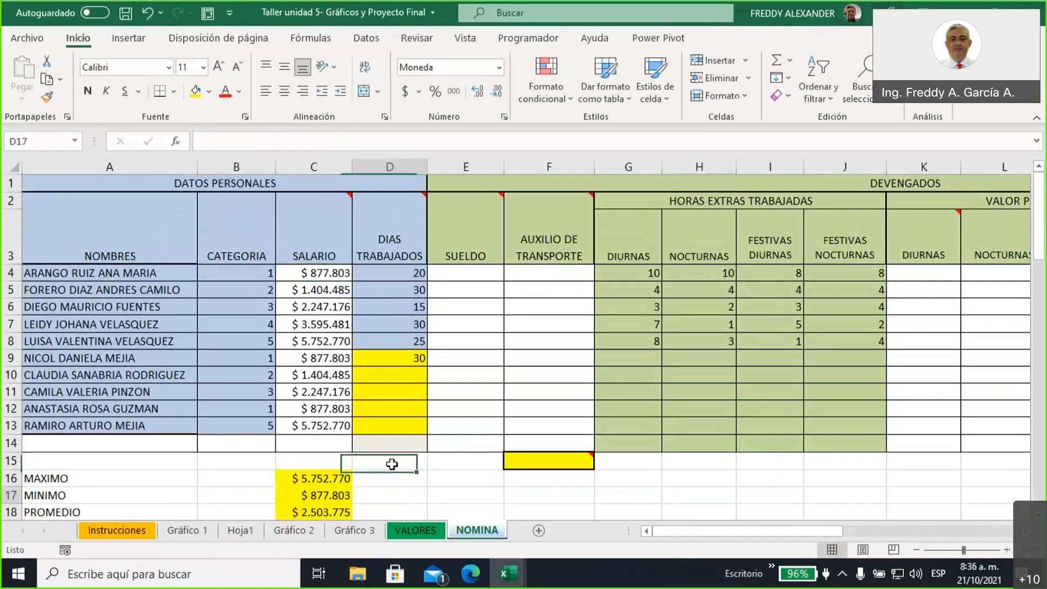
- Copy the salary formulas C4:C13 on NOMINA and add another new sheet with D2 as the paste destination
{"action": "left_click_drag", "start_coordinate": [312, 271], "coordinate": [321, 425]}
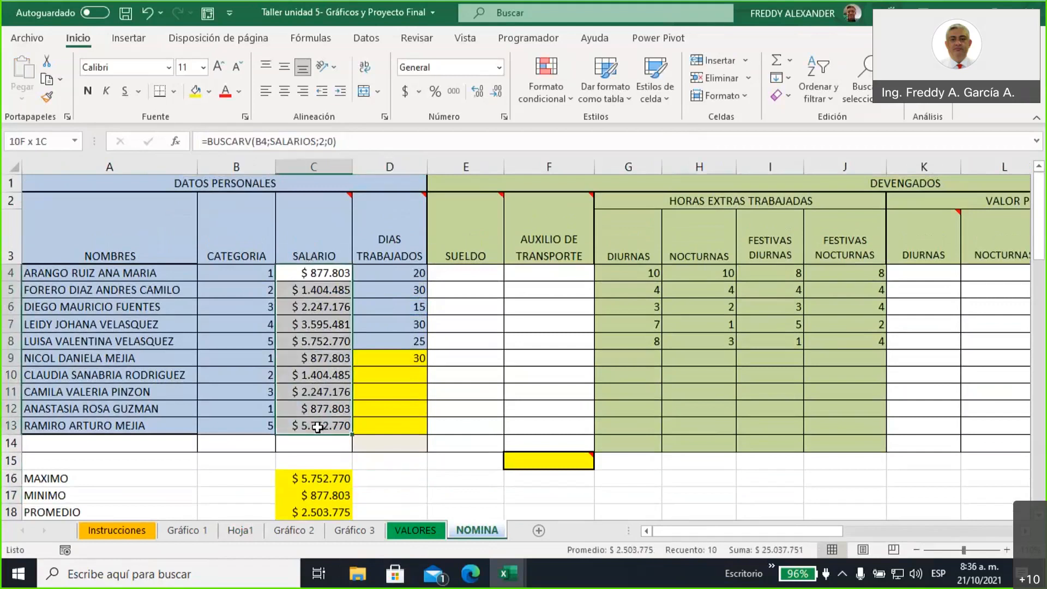
{"action": "key", "text": "ctrl+c"}
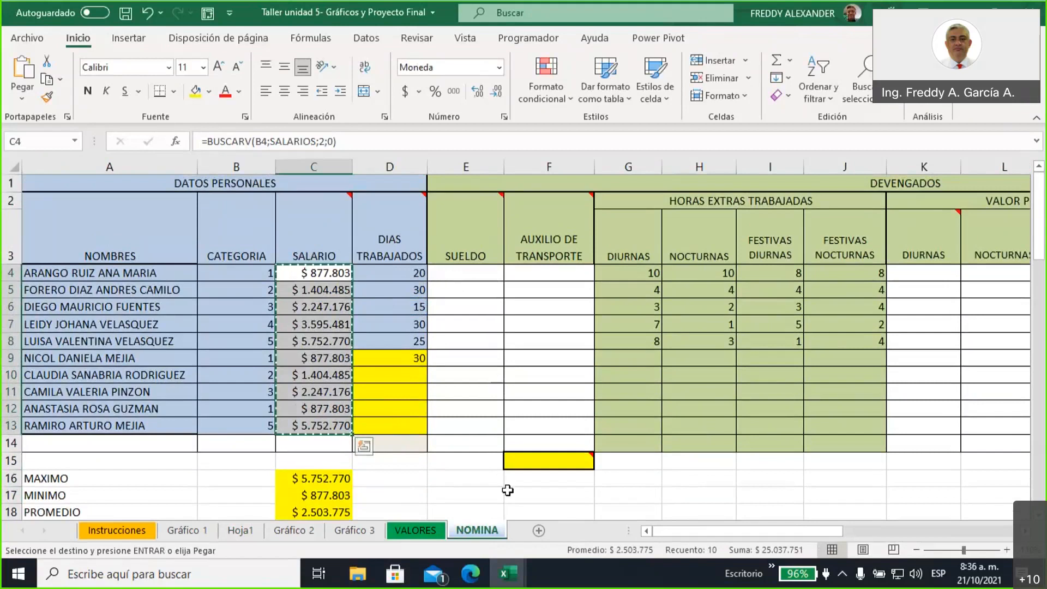
{"action": "left_click", "coordinate": [540, 532]}
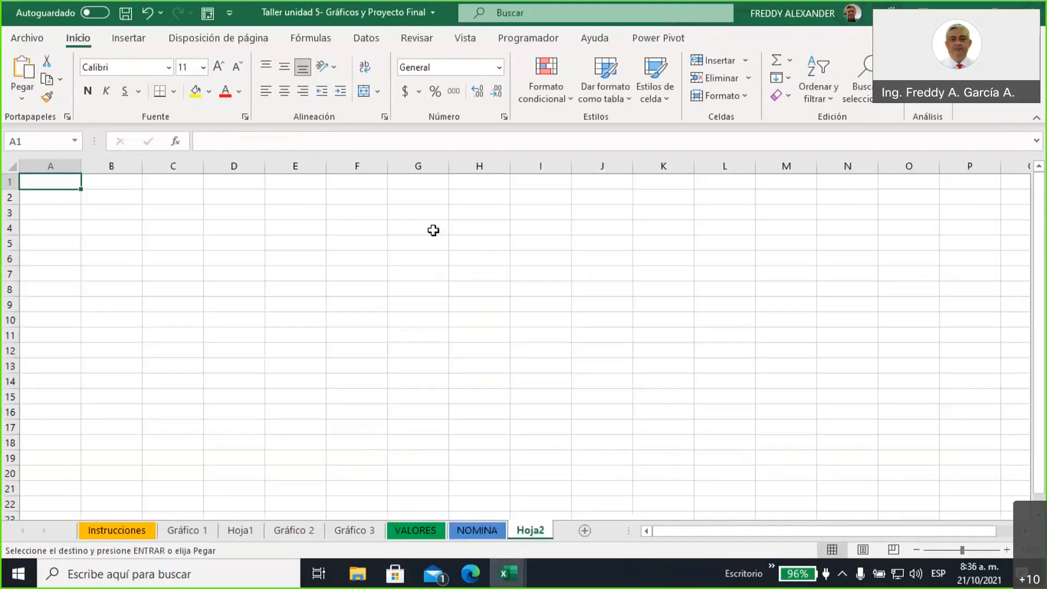
{"action": "left_click", "coordinate": [228, 196]}
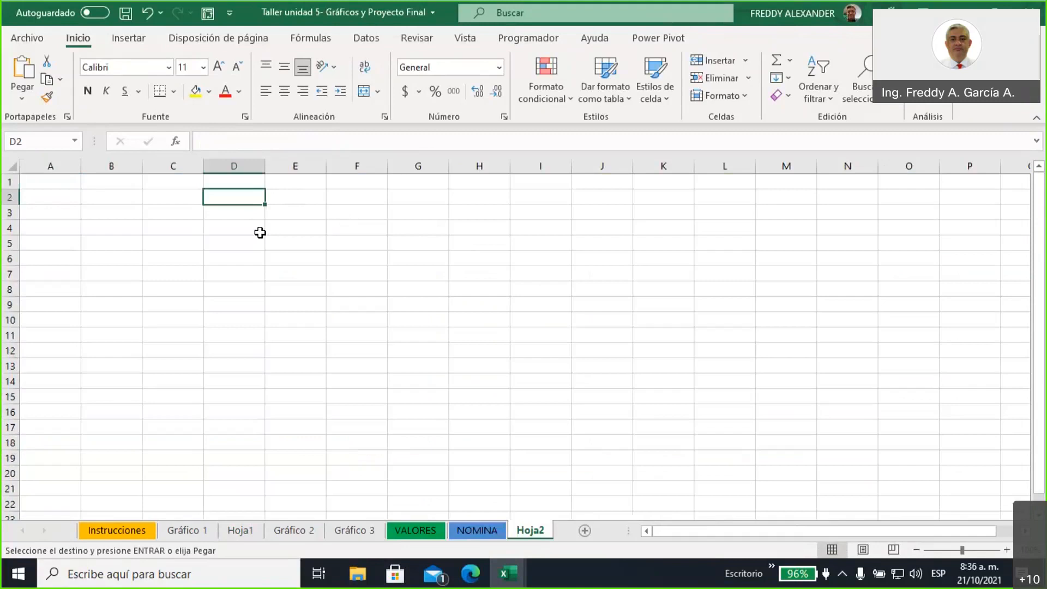
- Try a regular paste of the salaries at D2, undo it, and paste them as values only instead
{"action": "key", "text": "ctrl+v"}
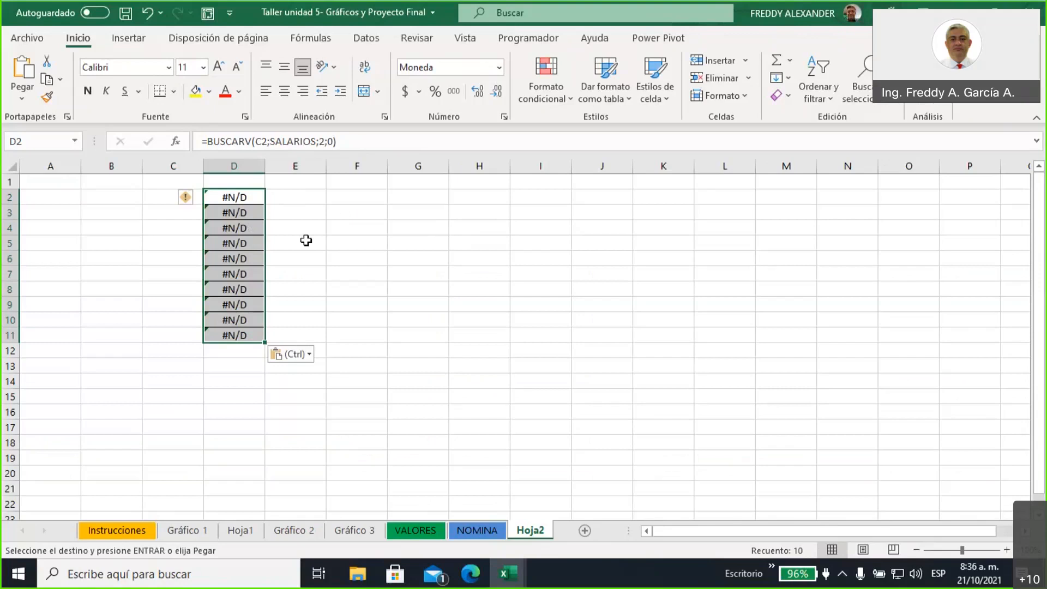
{"action": "left_click", "coordinate": [146, 13]}
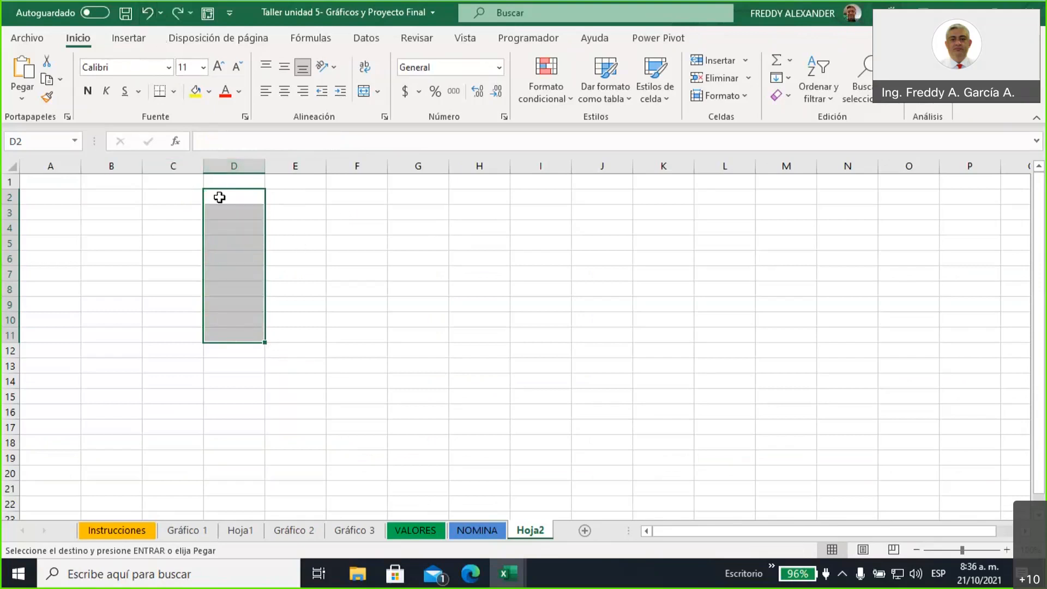
{"action": "right_click", "coordinate": [219, 196]}
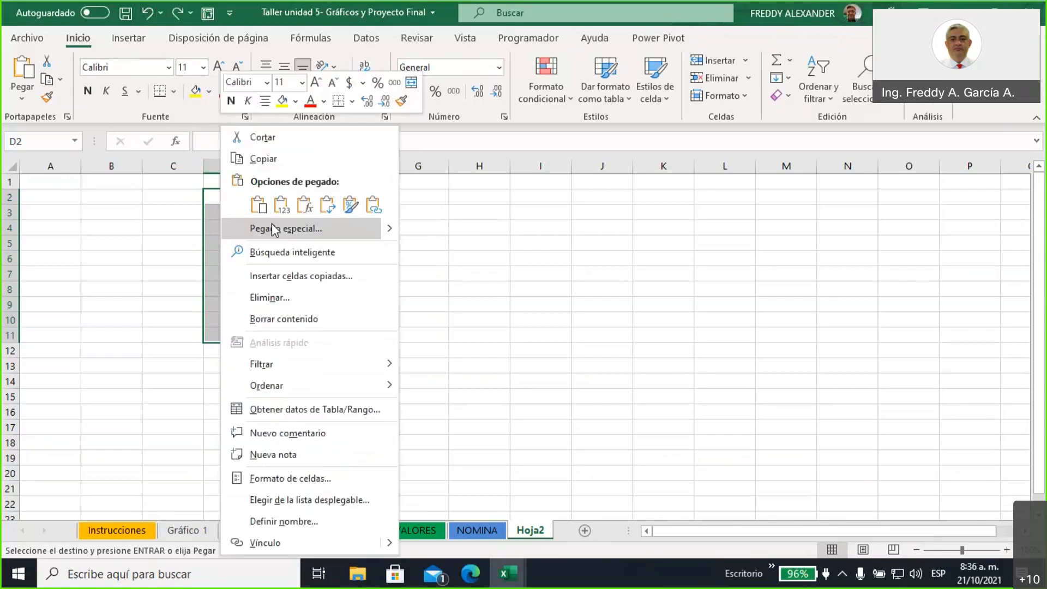
{"action": "left_click", "coordinate": [280, 208]}
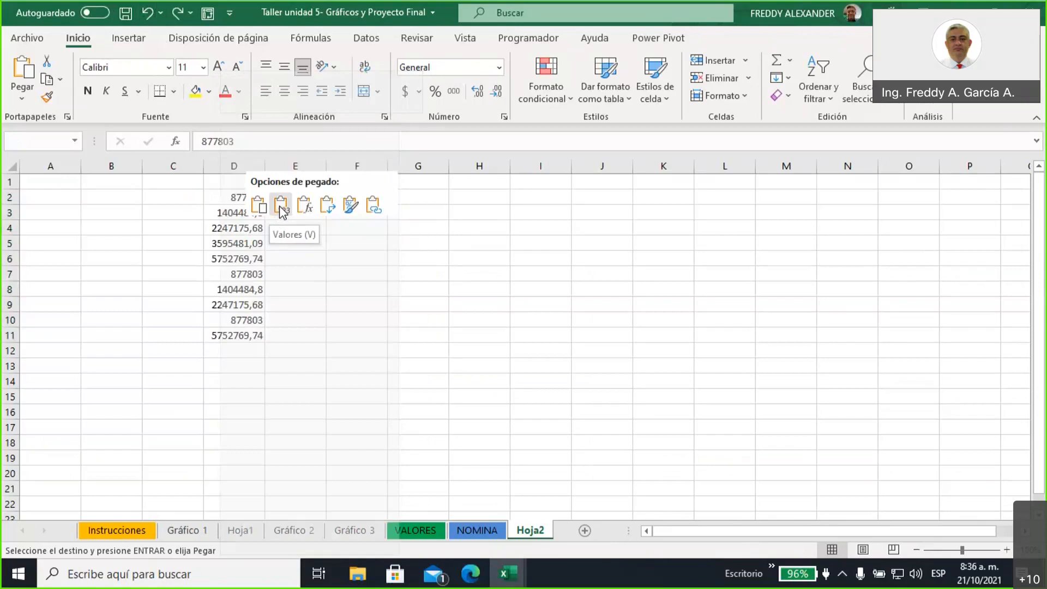
{"action": "left_click", "coordinate": [279, 205]}
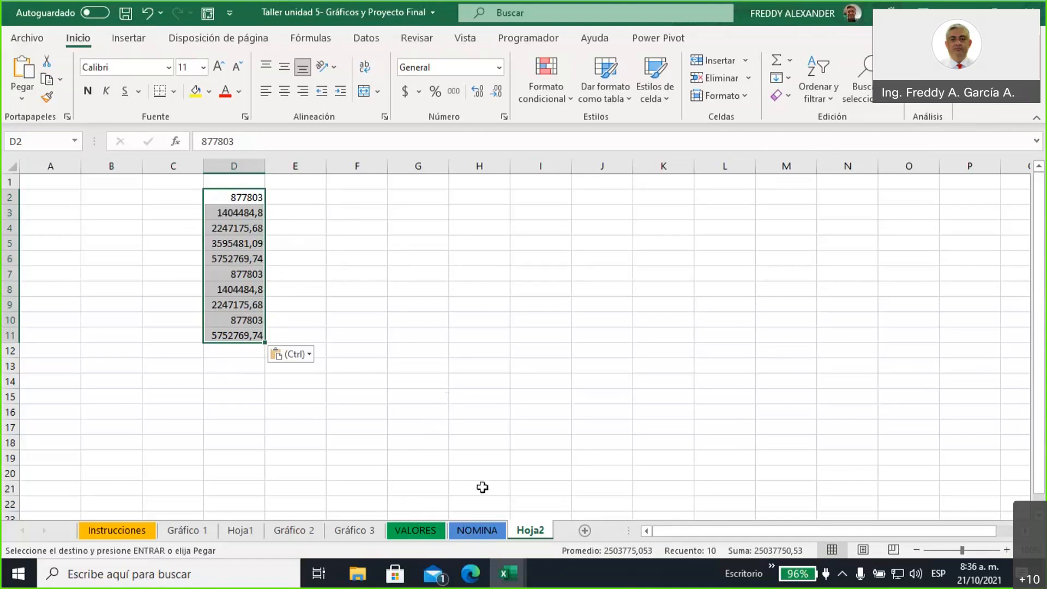
- Return to the Gráfico 1 sheet and open the chart area format settings of the venta chart
{"action": "left_click", "coordinate": [469, 532]}
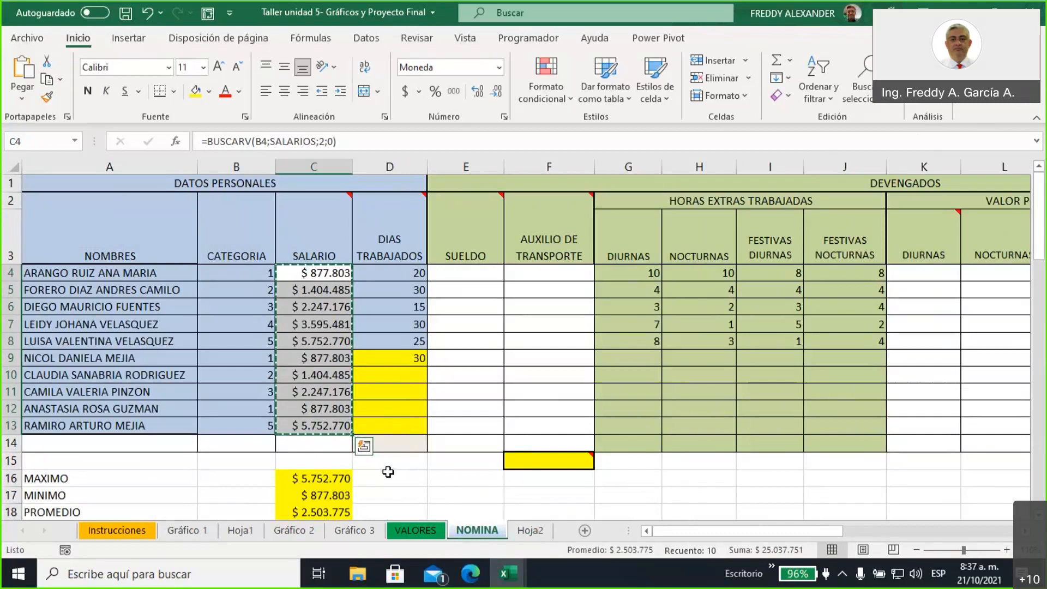
{"action": "left_click", "coordinate": [285, 532]}
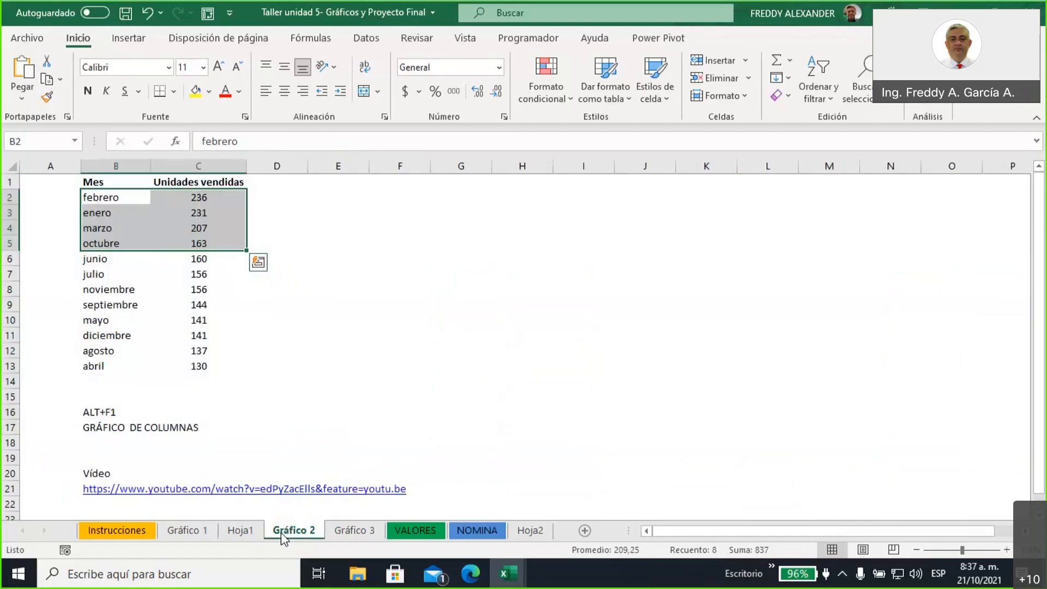
{"action": "left_click", "coordinate": [187, 530]}
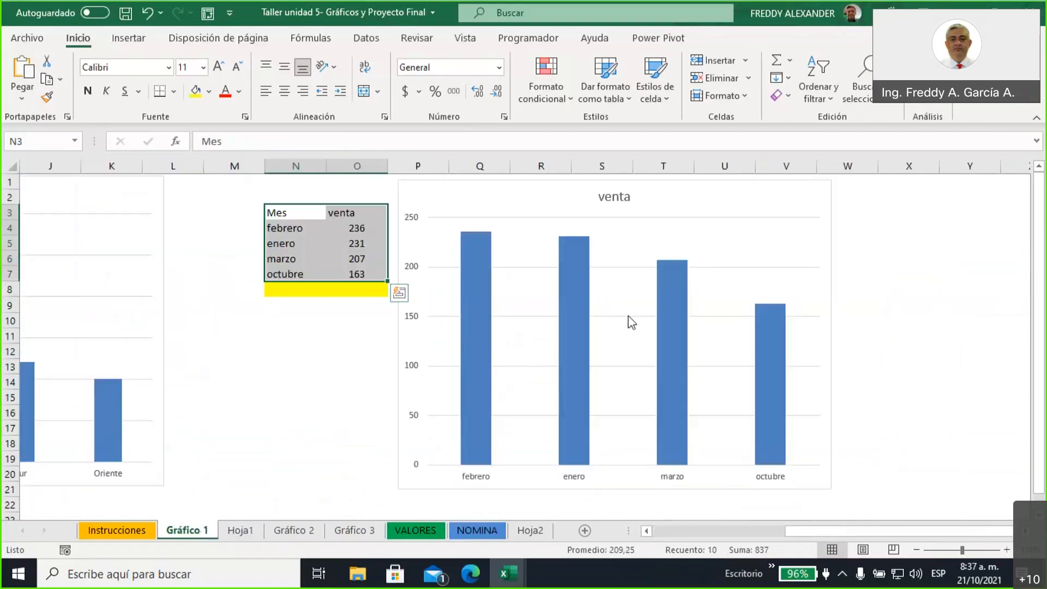
{"action": "right_click", "coordinate": [699, 215]}
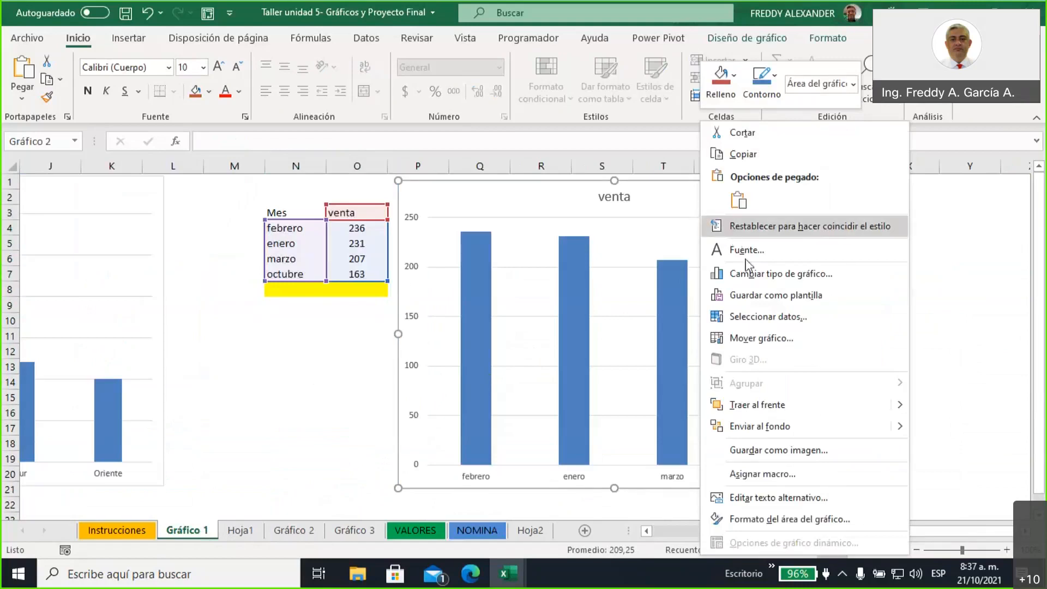
{"action": "left_click", "coordinate": [764, 523]}
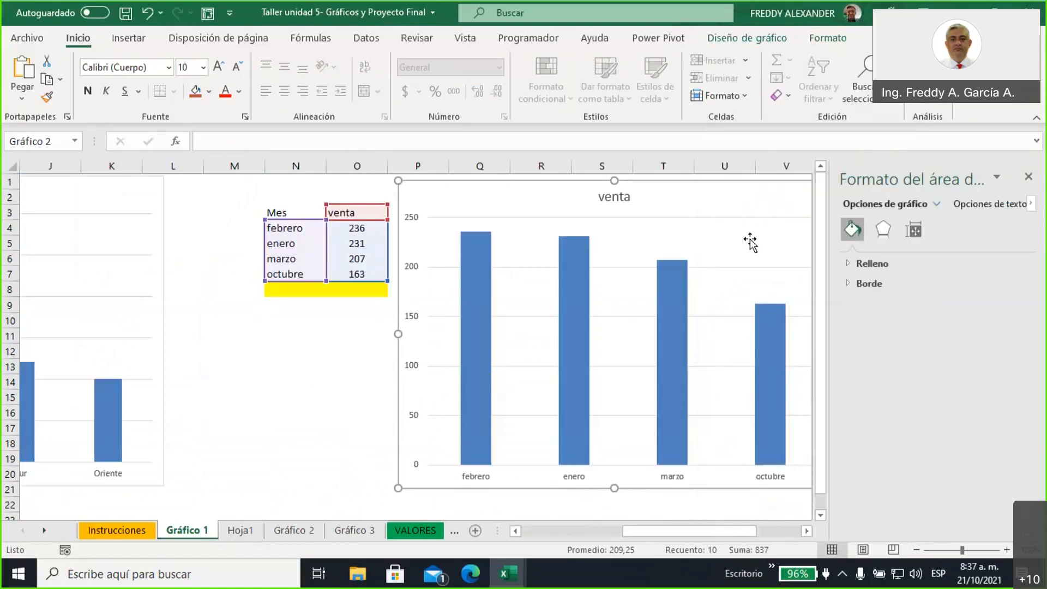
{"action": "left_click_drag", "start_coordinate": [664, 533], "coordinate": [708, 532]}
{"action": "right_click", "coordinate": [535, 263]}
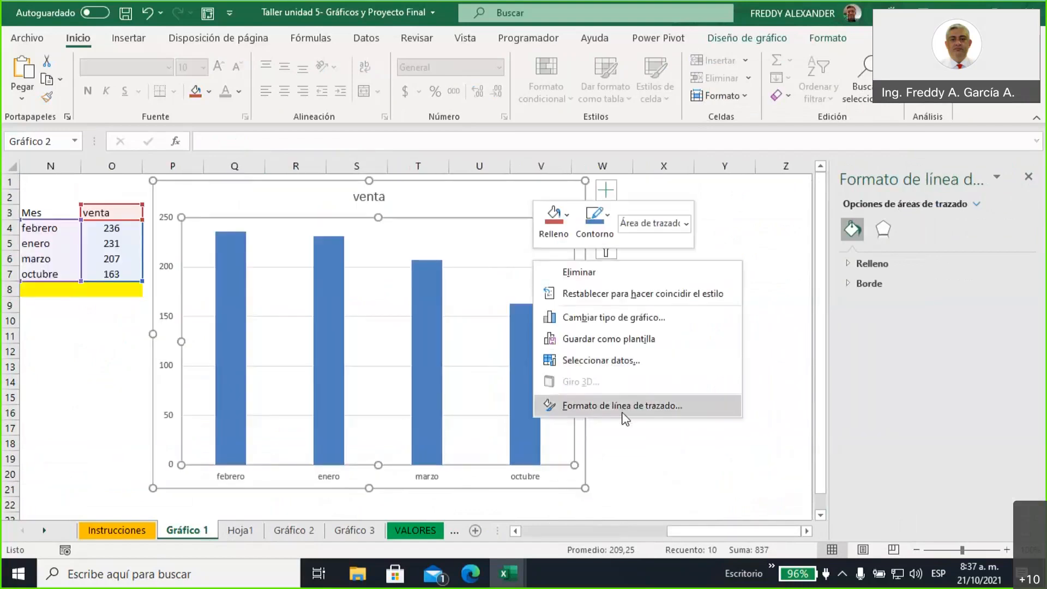
{"action": "left_click", "coordinate": [485, 203]}
{"action": "right_click", "coordinate": [486, 205]}
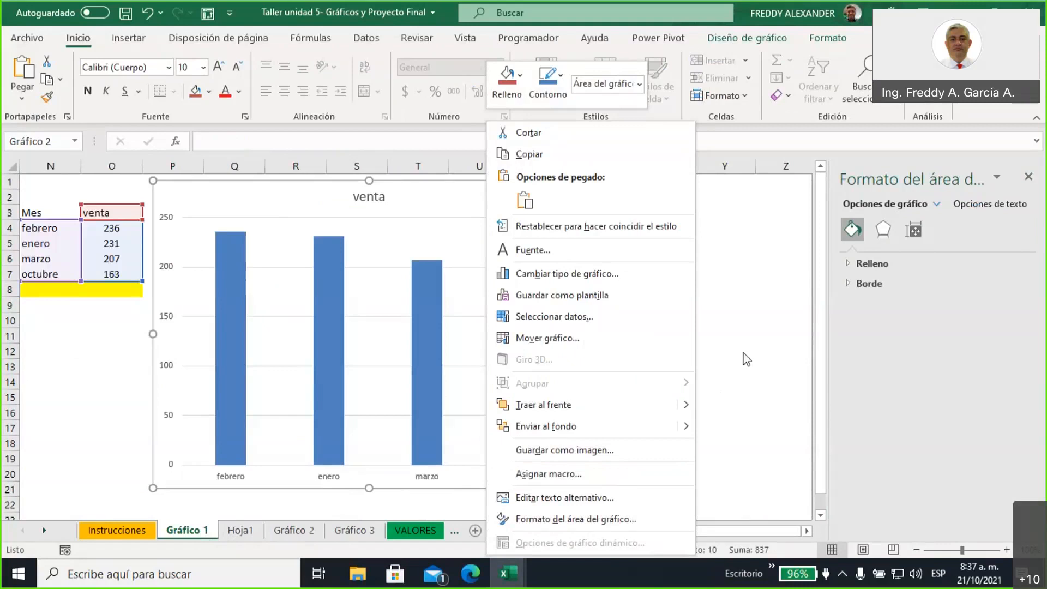
{"action": "left_click", "coordinate": [747, 359]}
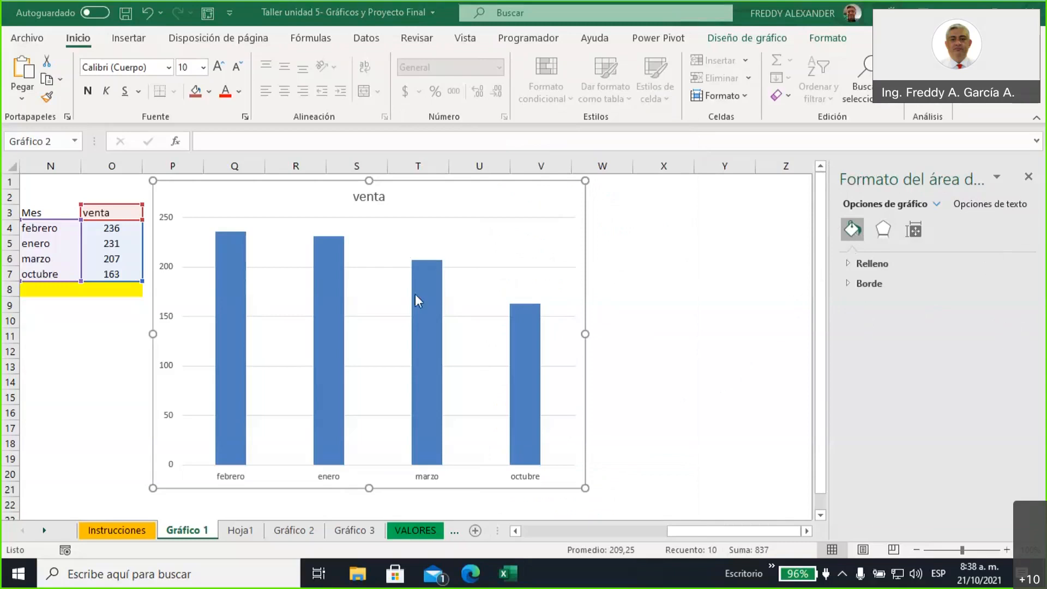
- Set the fill of the venta chart's columns to vary colors by point (Variar colores entre puntos)
{"action": "mouse_move", "coordinate": [430, 303]}
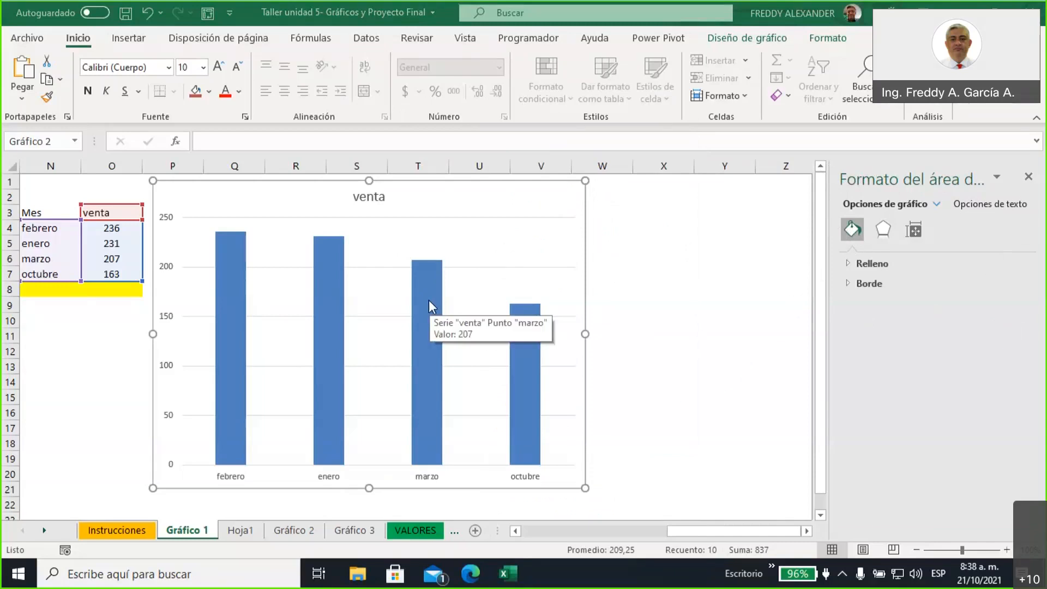
{"action": "left_click", "coordinate": [426, 296]}
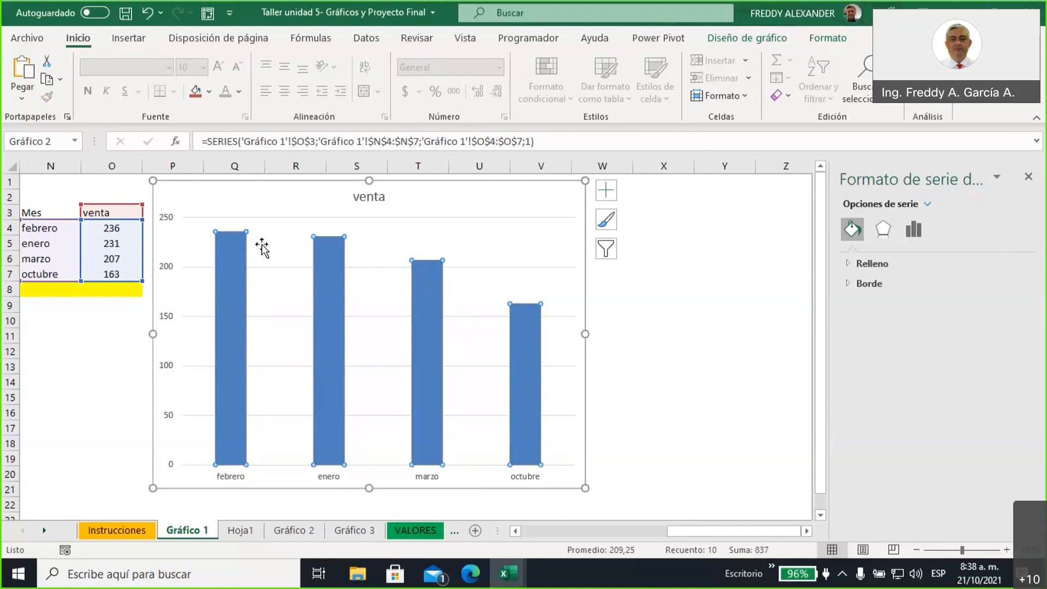
{"action": "mouse_move", "coordinate": [219, 240]}
{"action": "mouse_move", "coordinate": [541, 373]}
{"action": "left_click", "coordinate": [848, 263]}
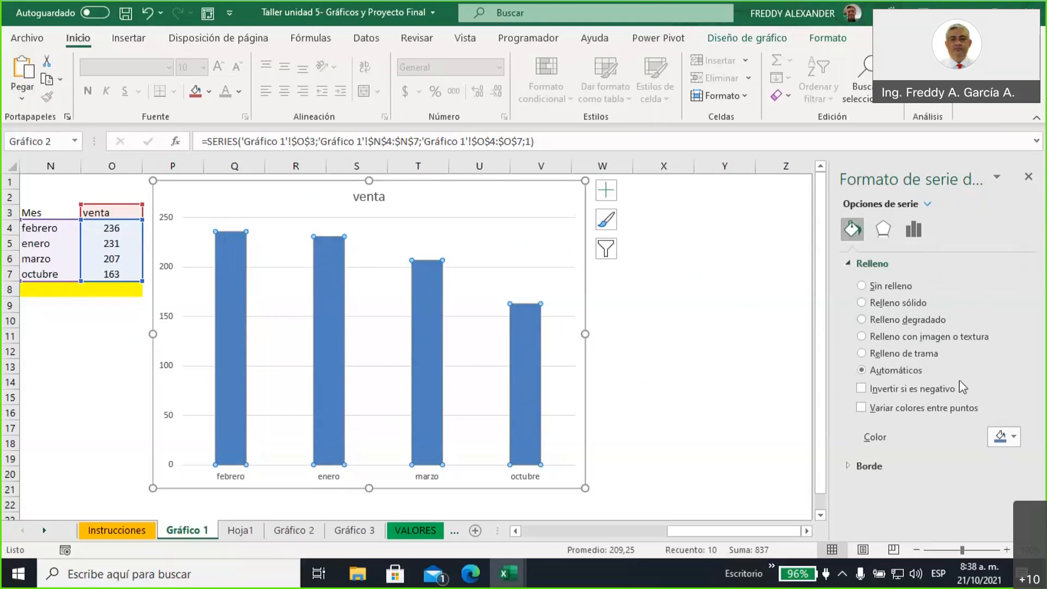
{"action": "left_click", "coordinate": [861, 408]}
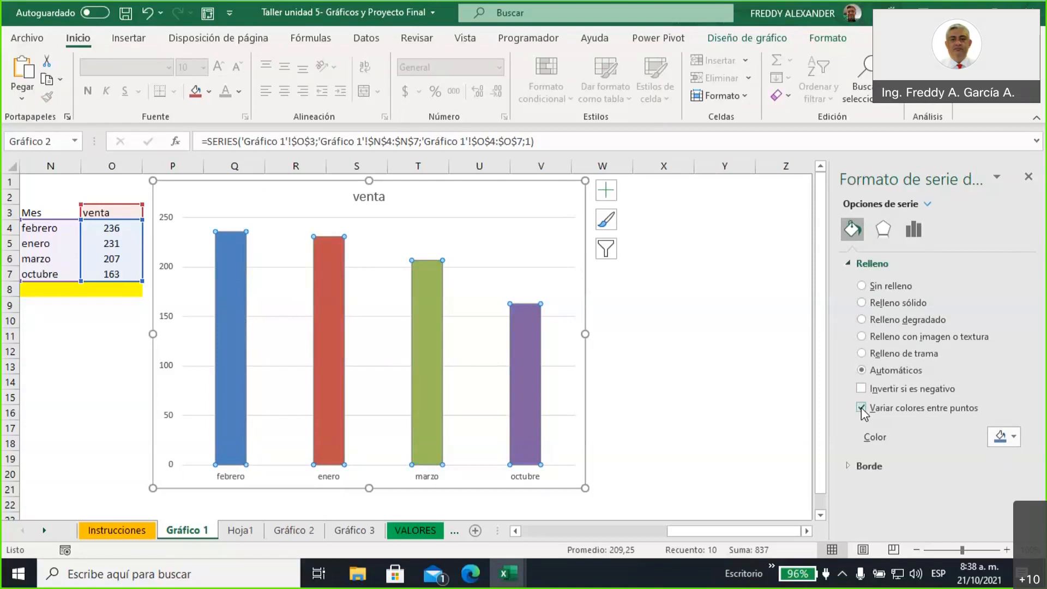
- Add a legend to the venta chart
{"action": "left_click", "coordinate": [607, 194]}
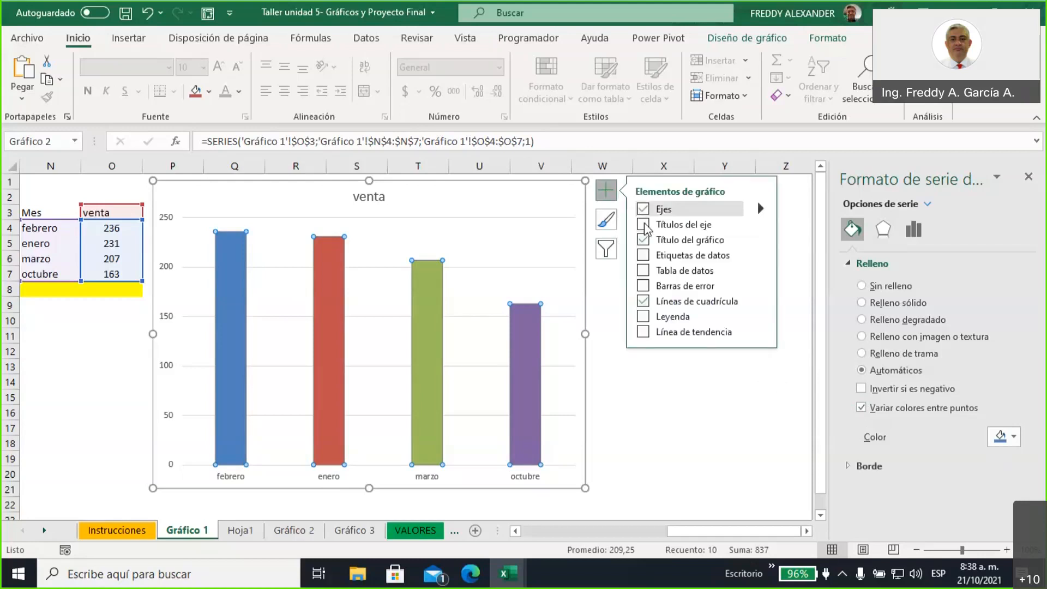
{"action": "left_click", "coordinate": [644, 317]}
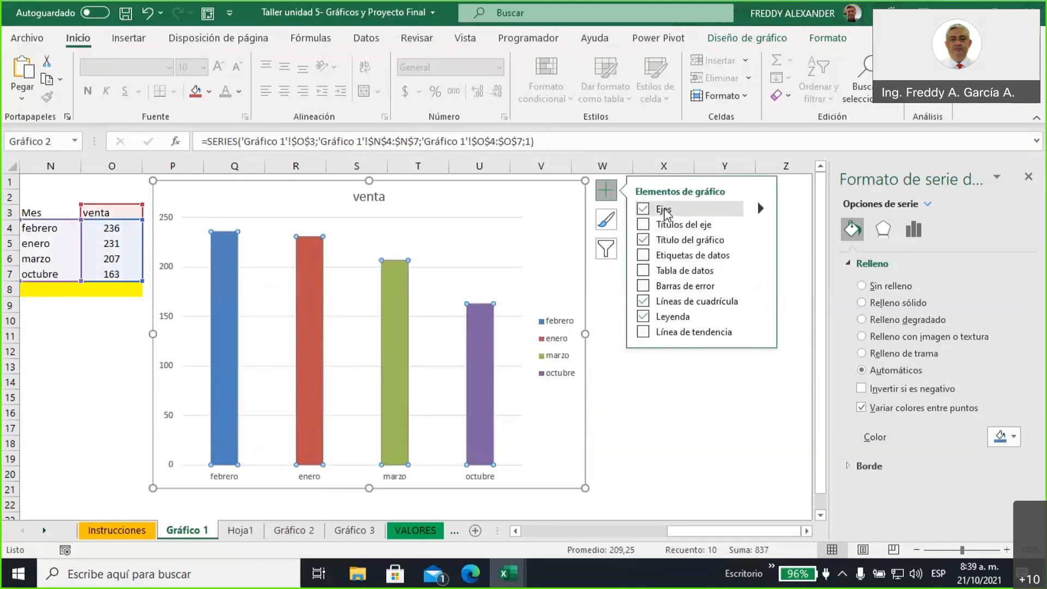
- Try switching all axes of the venta chart off and back on, and hide only its primary horizontal axis
{"action": "left_click", "coordinate": [644, 210]}
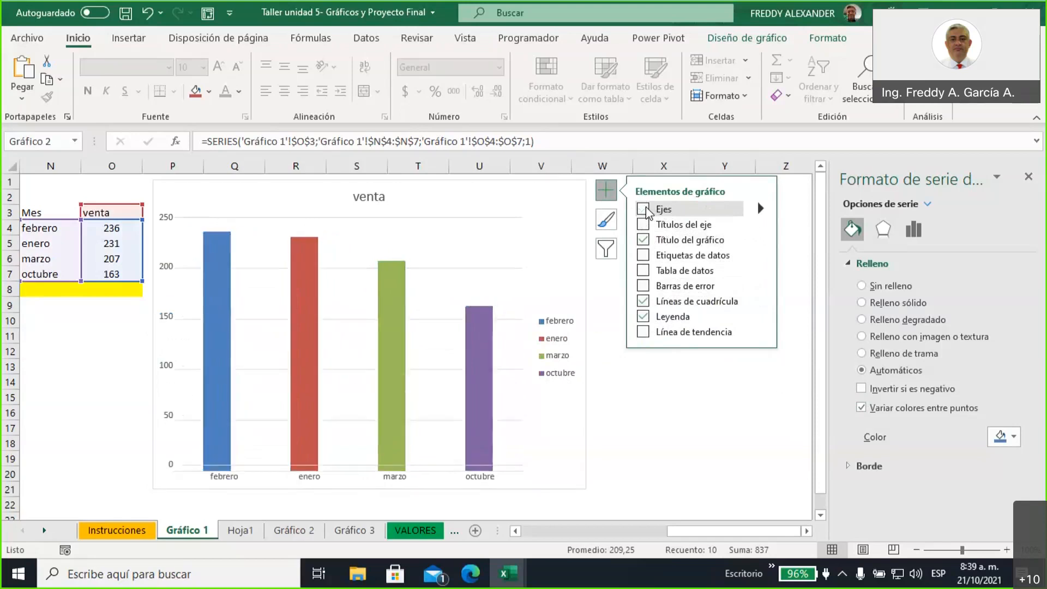
{"action": "left_click", "coordinate": [644, 210]}
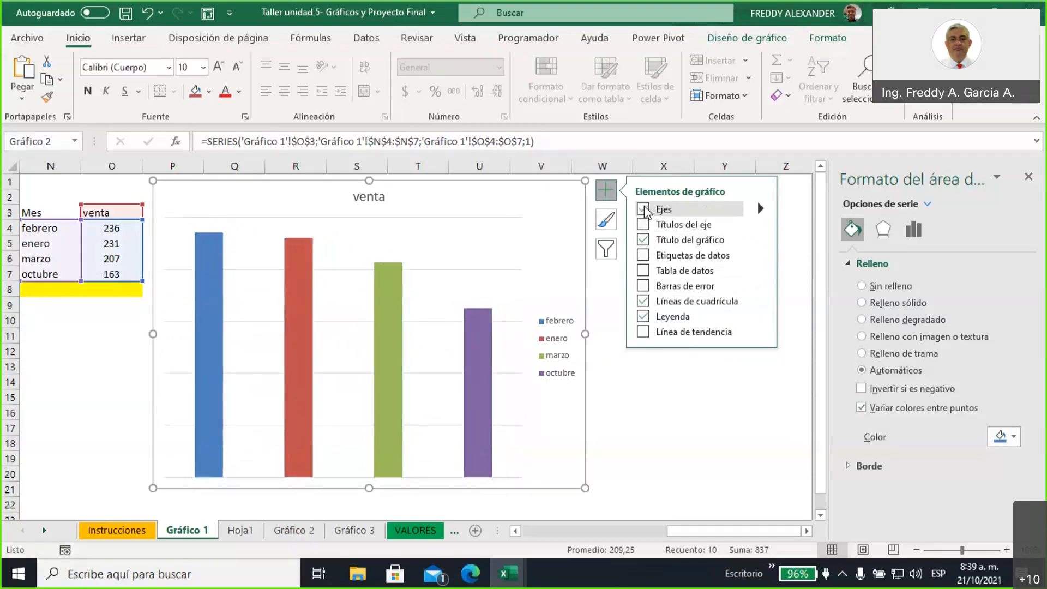
{"action": "mouse_move", "coordinate": [763, 211]}
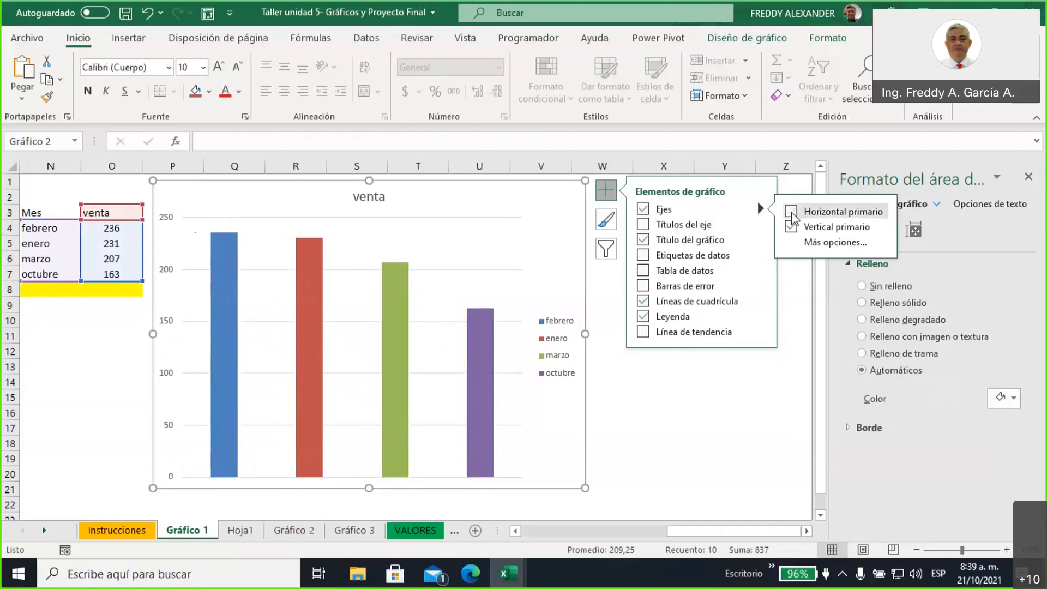
{"action": "left_click", "coordinate": [639, 393]}
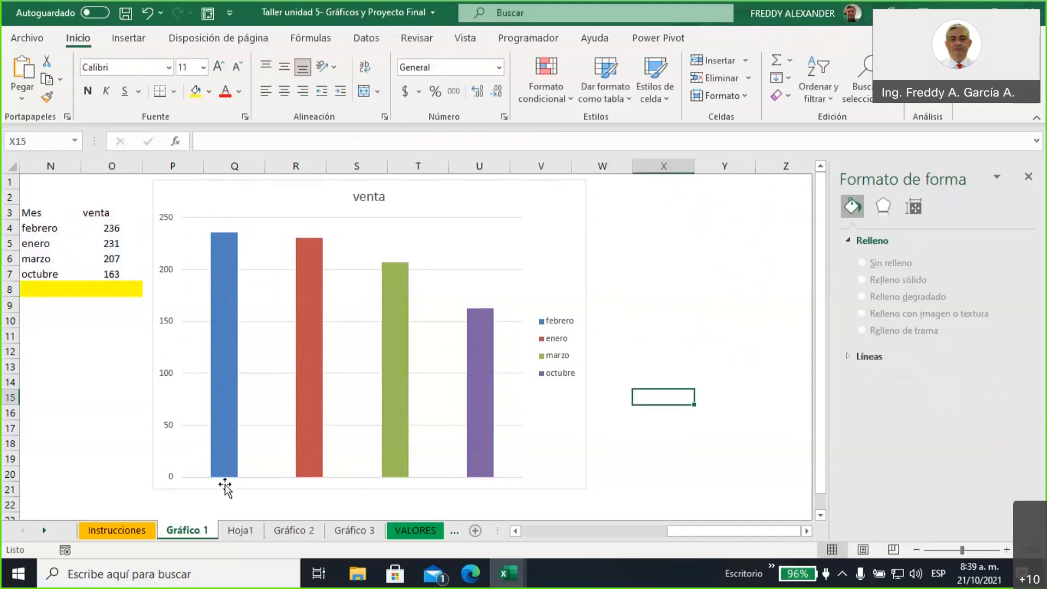
- Widen the venta chart by about two columns and move it over the data so it spans columns N to V
{"action": "left_click", "coordinate": [556, 329]}
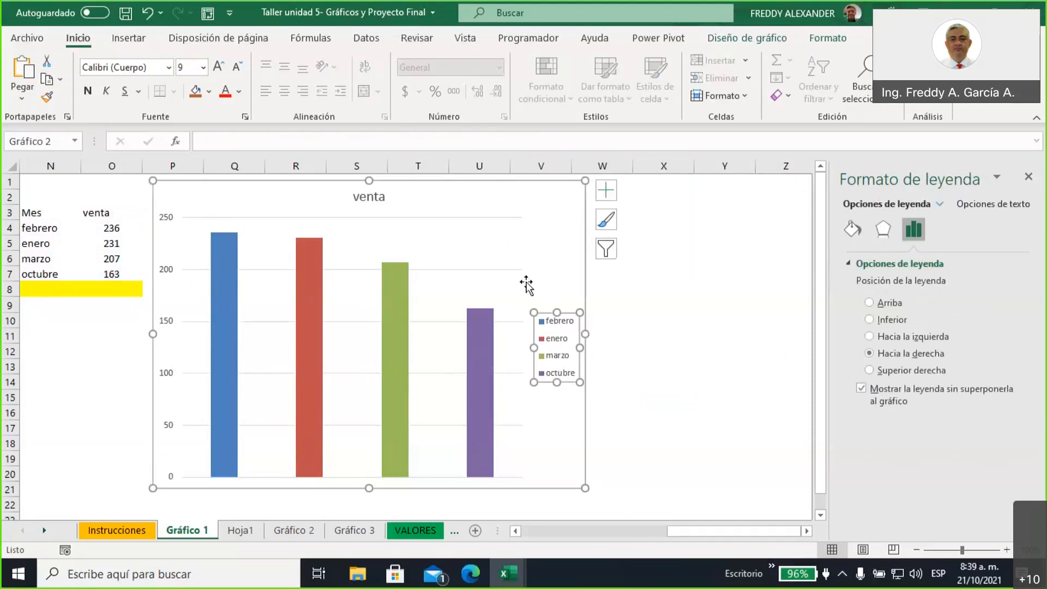
{"action": "left_click", "coordinate": [560, 255]}
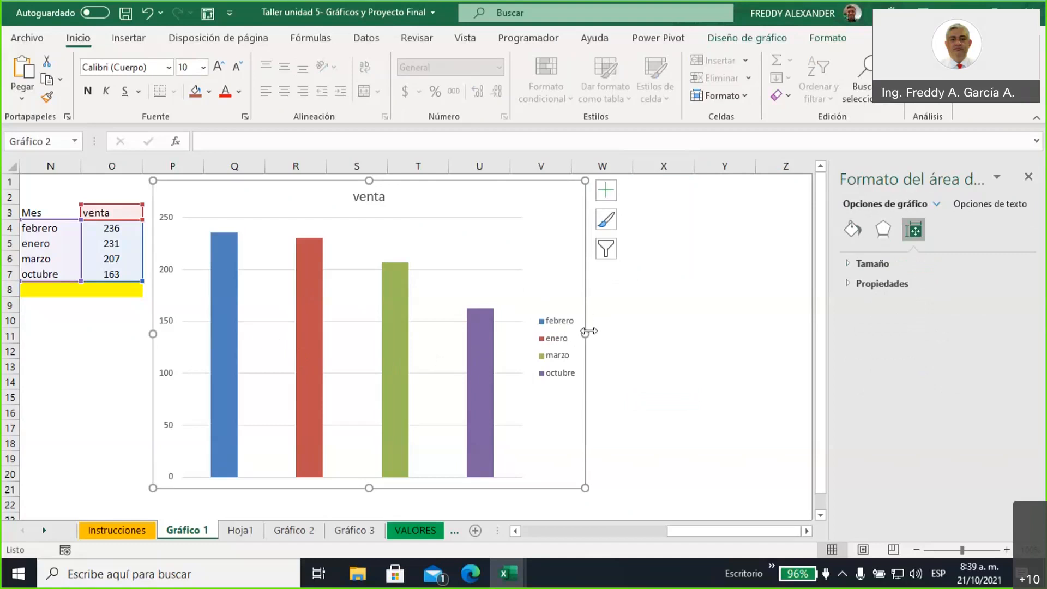
{"action": "left_click_drag", "start_coordinate": [586, 333], "coordinate": [712, 330]}
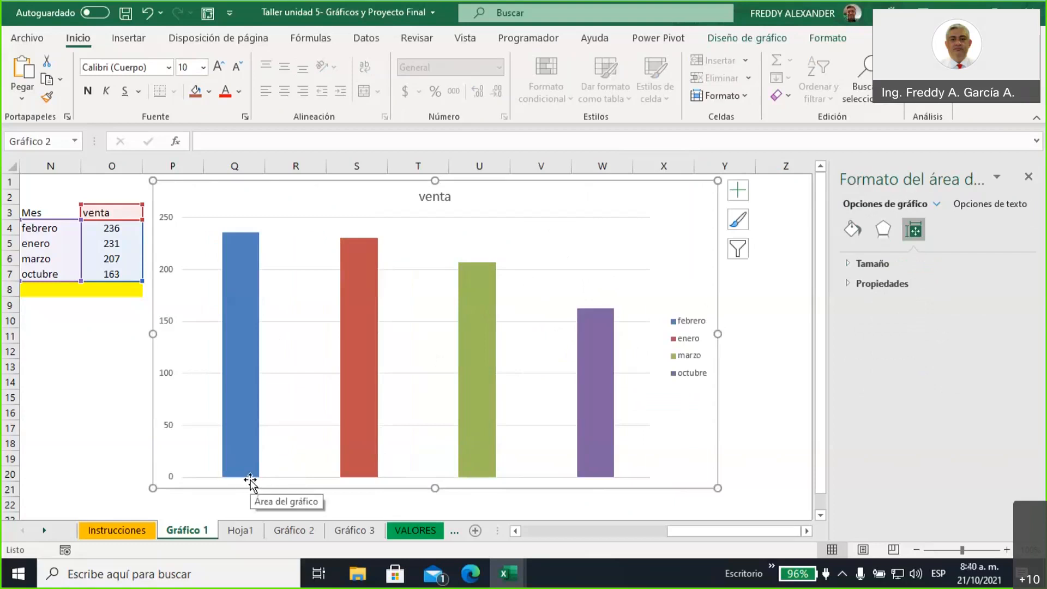
{"action": "left_click_drag", "start_coordinate": [320, 197], "coordinate": [192, 189]}
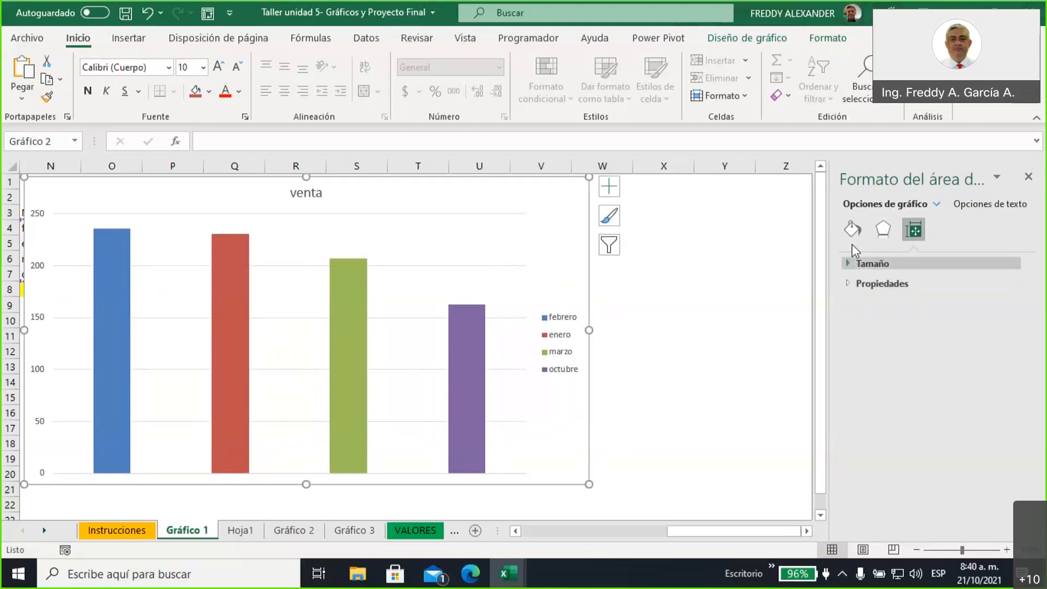
- Give the venta chart's area a solid light blue fill
{"action": "left_click", "coordinate": [852, 229]}
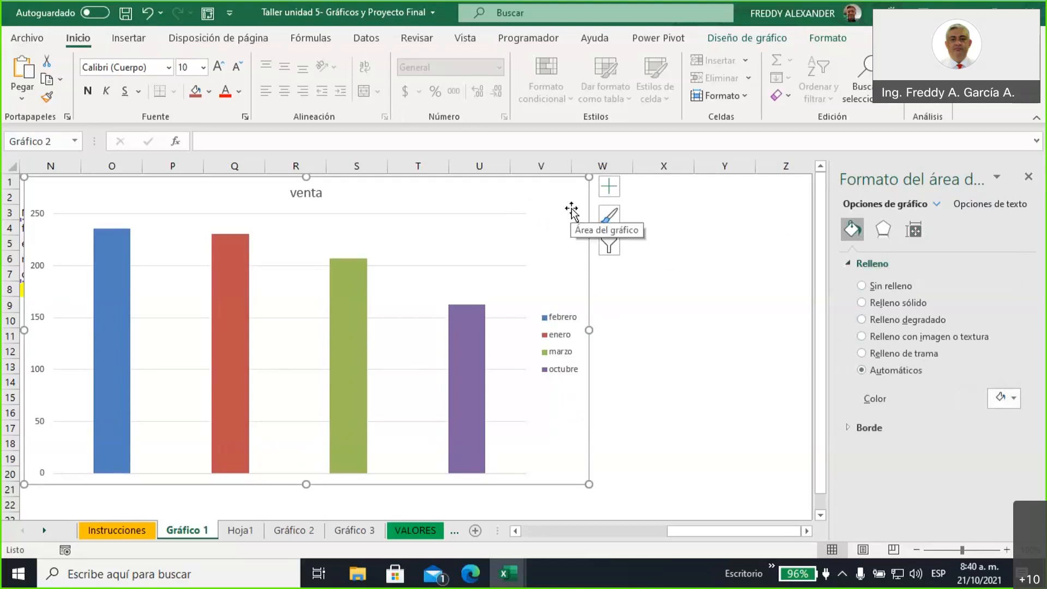
{"action": "left_click", "coordinate": [861, 302]}
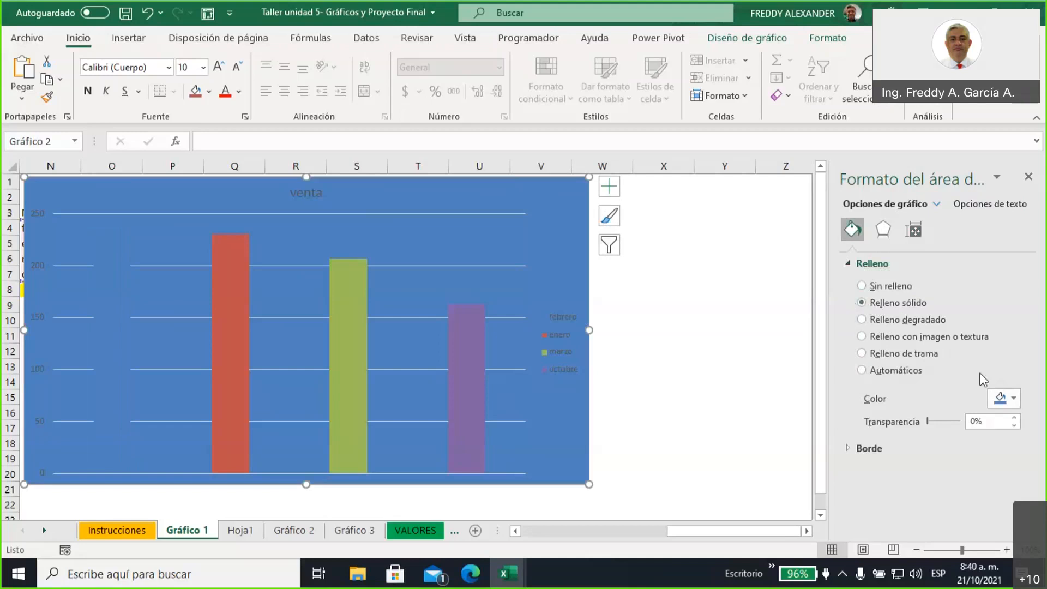
{"action": "left_click", "coordinate": [1014, 404]}
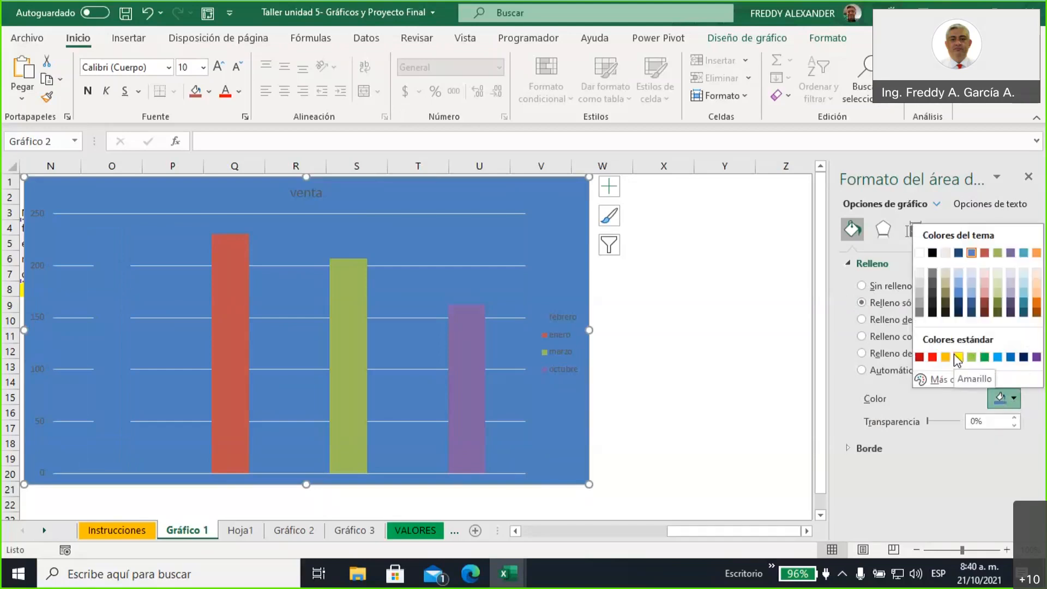
{"action": "left_click", "coordinate": [973, 281]}
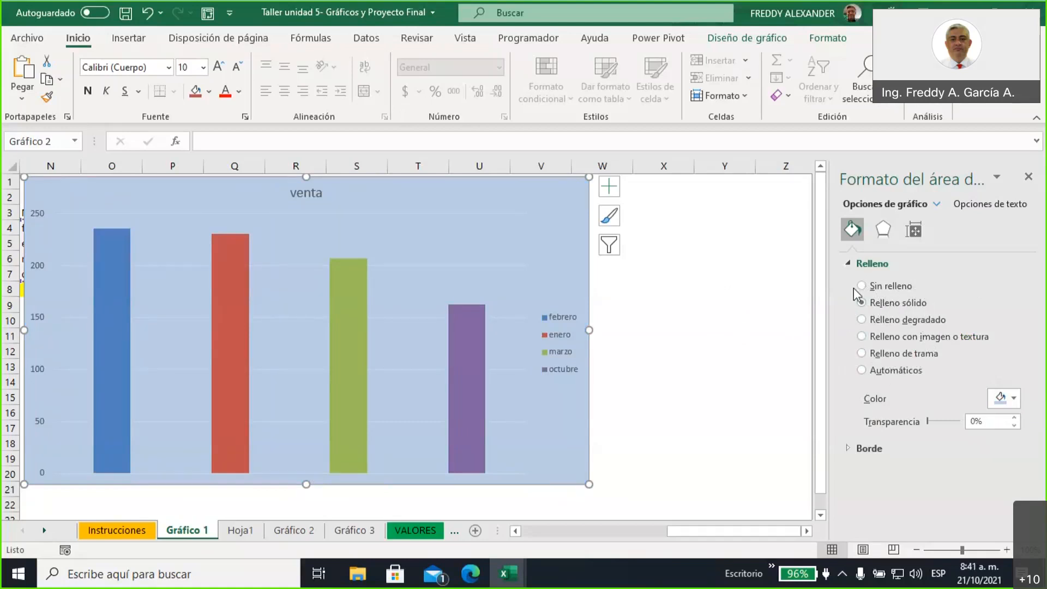
- Set the font color of the chart title "venta" to standard yellow
{"action": "left_click", "coordinate": [769, 39]}
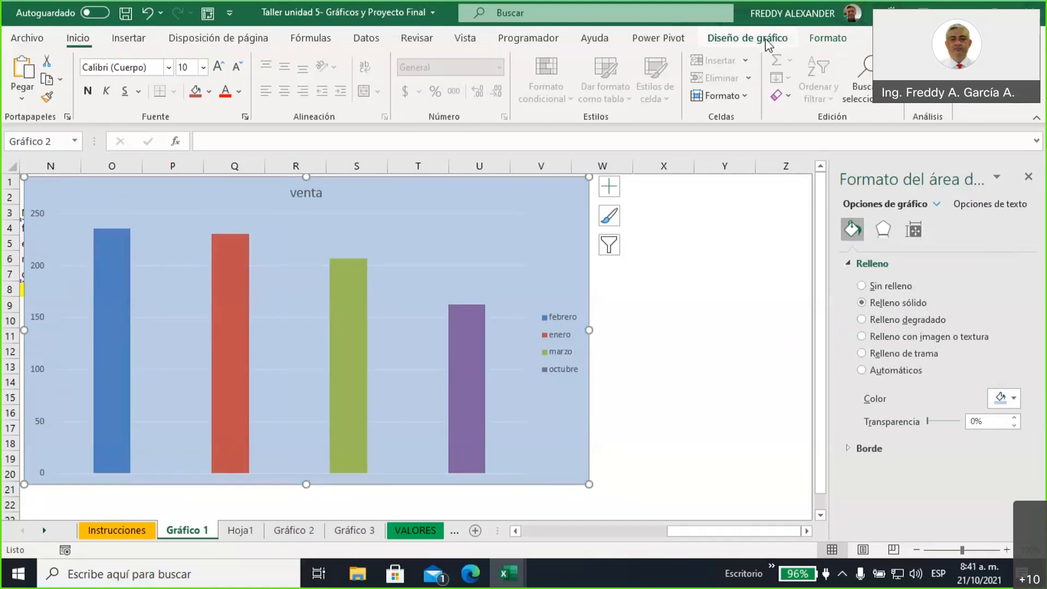
{"action": "left_click", "coordinate": [828, 41]}
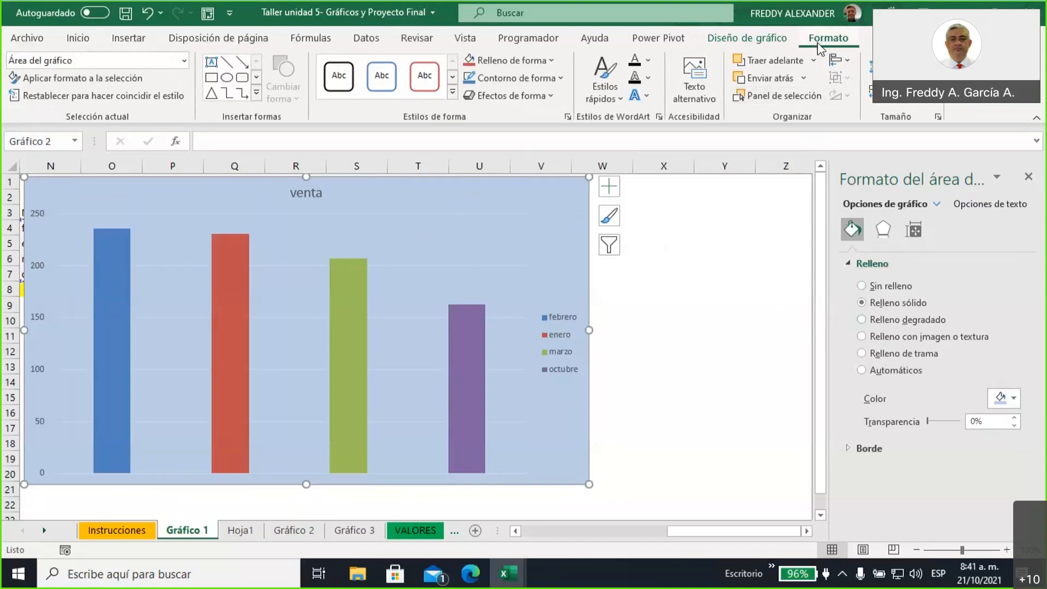
{"action": "left_click", "coordinate": [292, 192]}
{"action": "left_click_drag", "start_coordinate": [292, 193], "coordinate": [343, 199]}
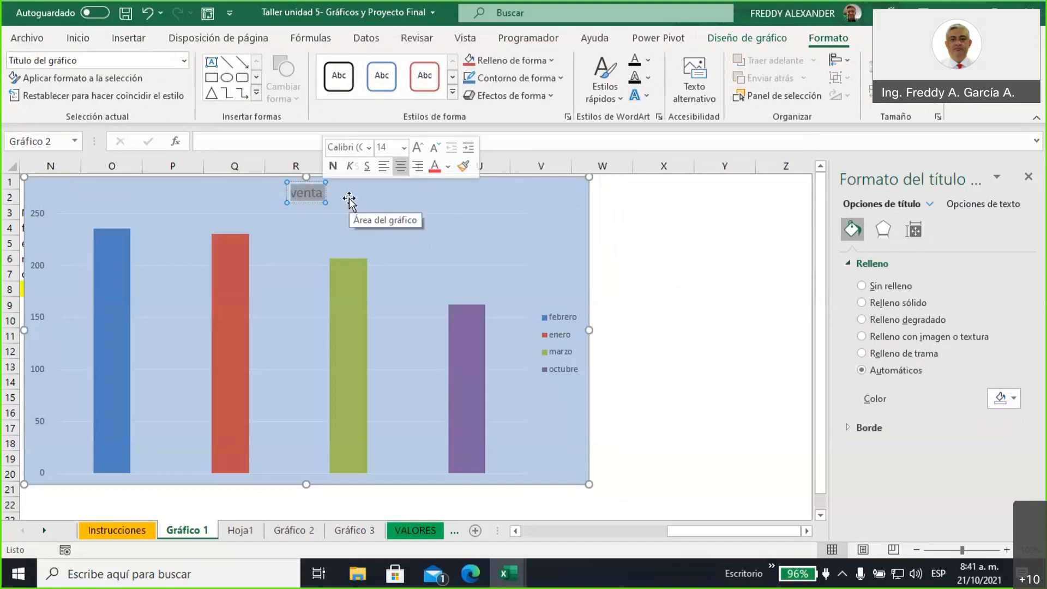
{"action": "left_click", "coordinate": [76, 39]}
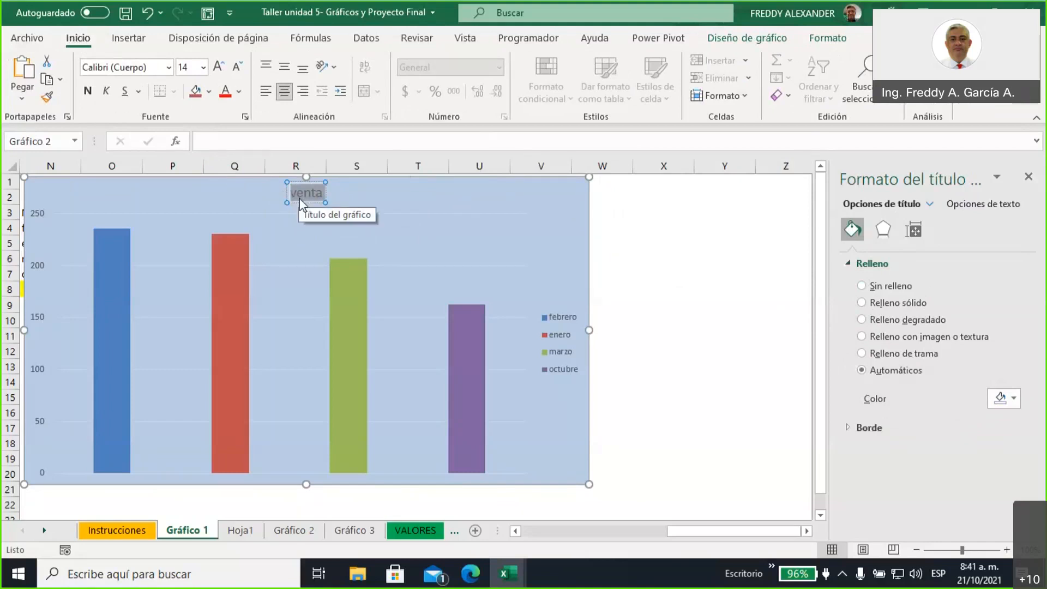
{"action": "left_click", "coordinate": [239, 92]}
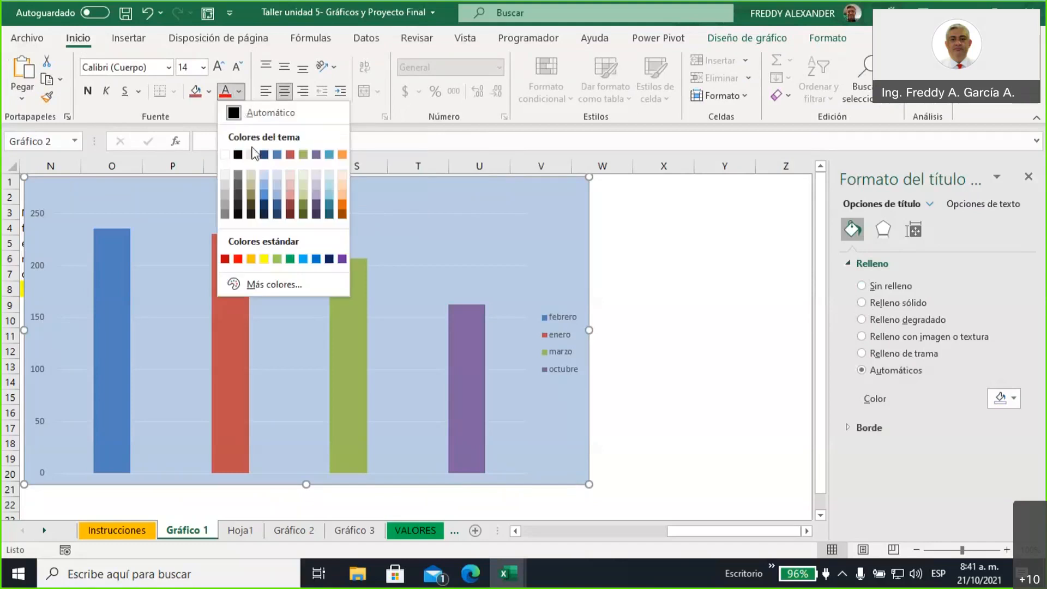
{"action": "left_click", "coordinate": [263, 258]}
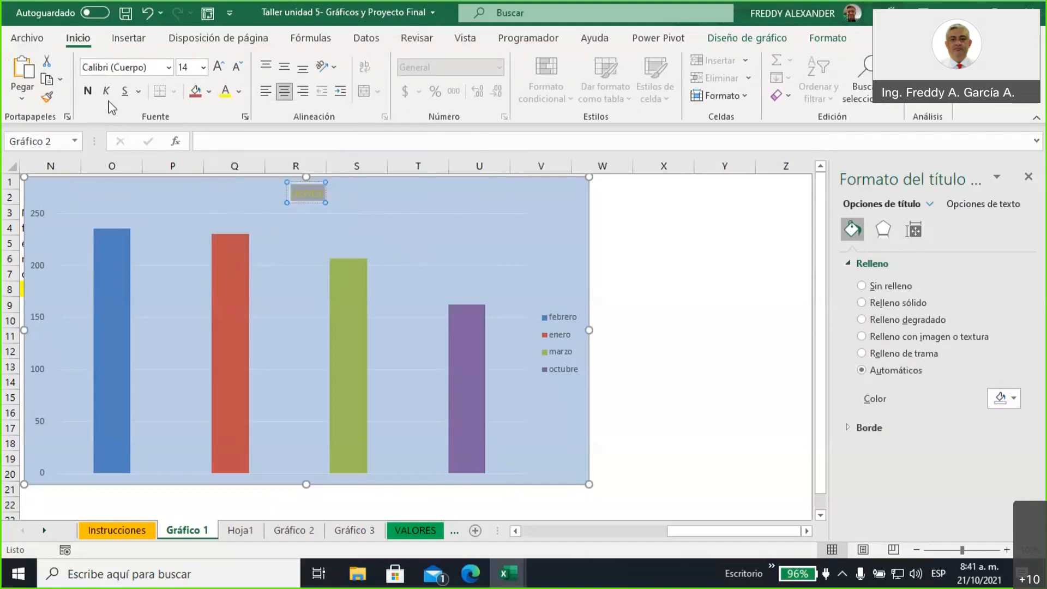
- Make the chart title "venta" bold and enlarge its font to 32 points
{"action": "left_click", "coordinate": [89, 92]}
{"action": "left_click", "coordinate": [218, 68]}
{"action": "left_click", "coordinate": [218, 67]}
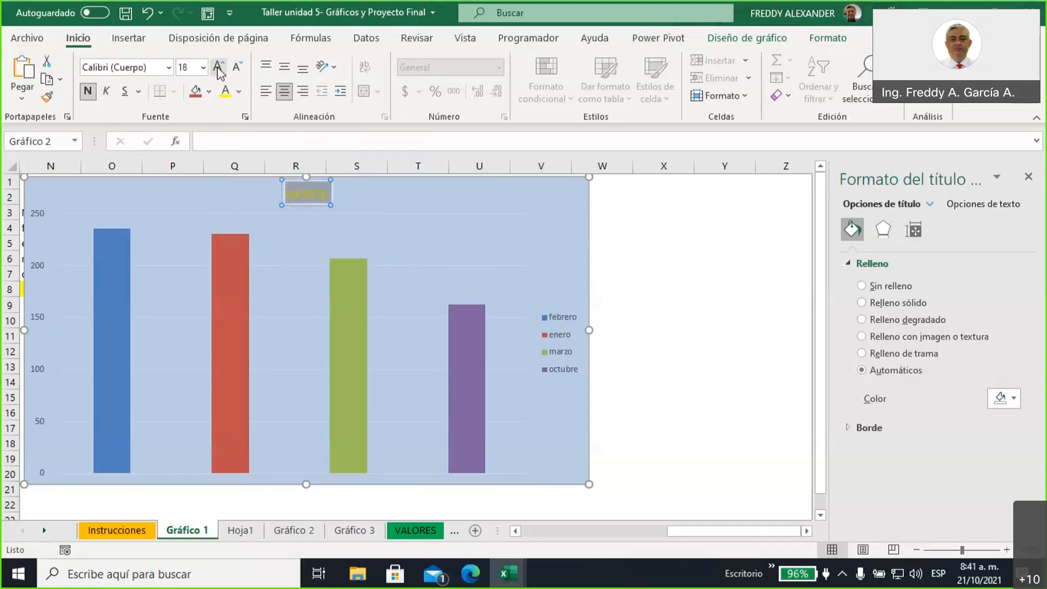
{"action": "left_click", "coordinate": [218, 67]}
{"action": "left_click", "coordinate": [218, 68]}
{"action": "left_click", "coordinate": [218, 68]}
{"action": "left_click", "coordinate": [218, 68]}
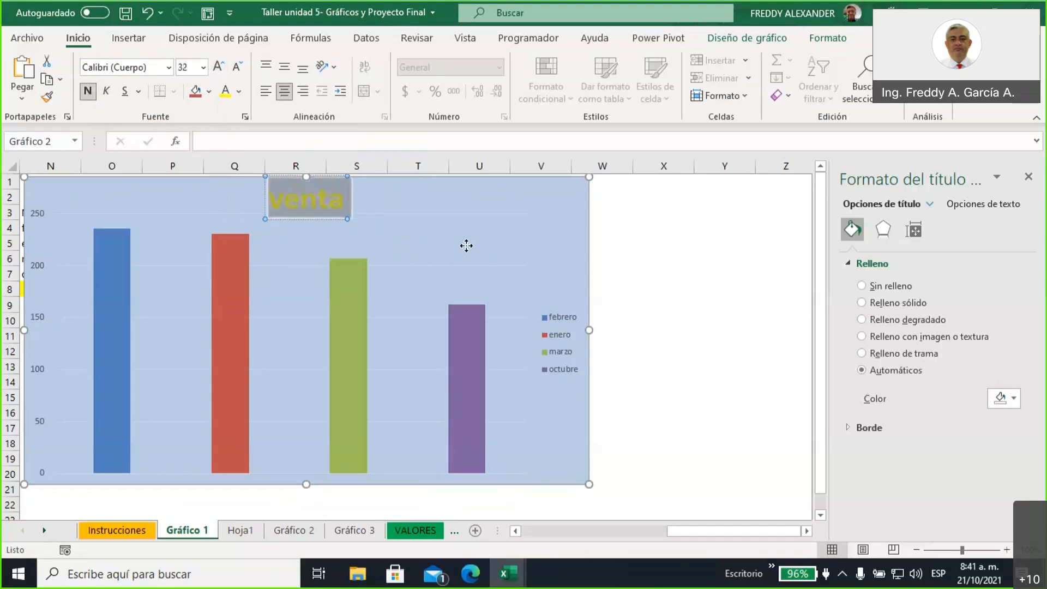
{"action": "left_click", "coordinate": [467, 243]}
- Apply the purple WordArt quick style to the chart title, and move the chart clear of the Mes and venta data
{"action": "left_click", "coordinate": [321, 207]}
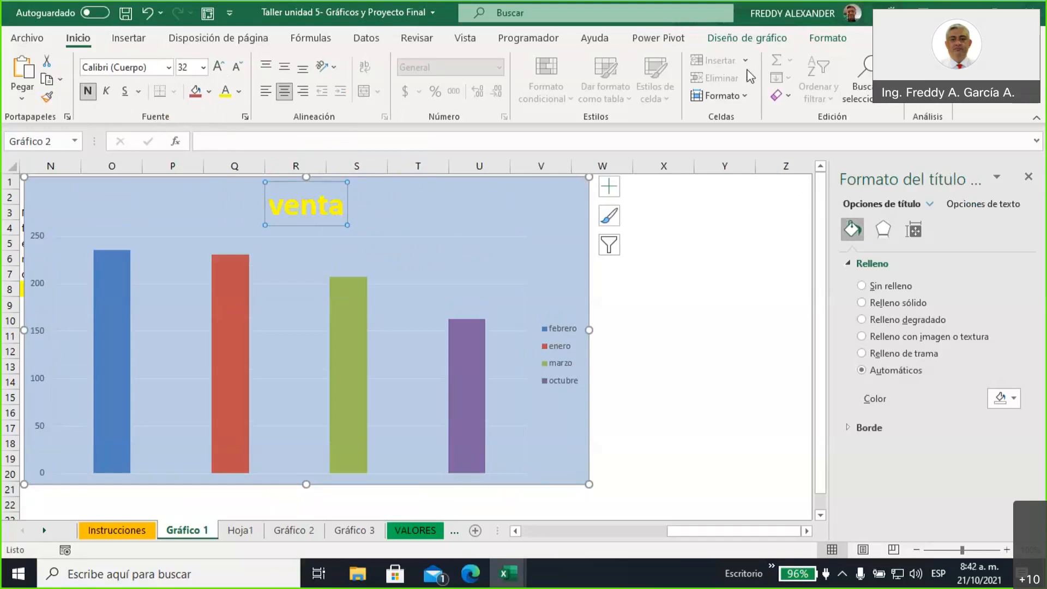
{"action": "left_click", "coordinate": [748, 40]}
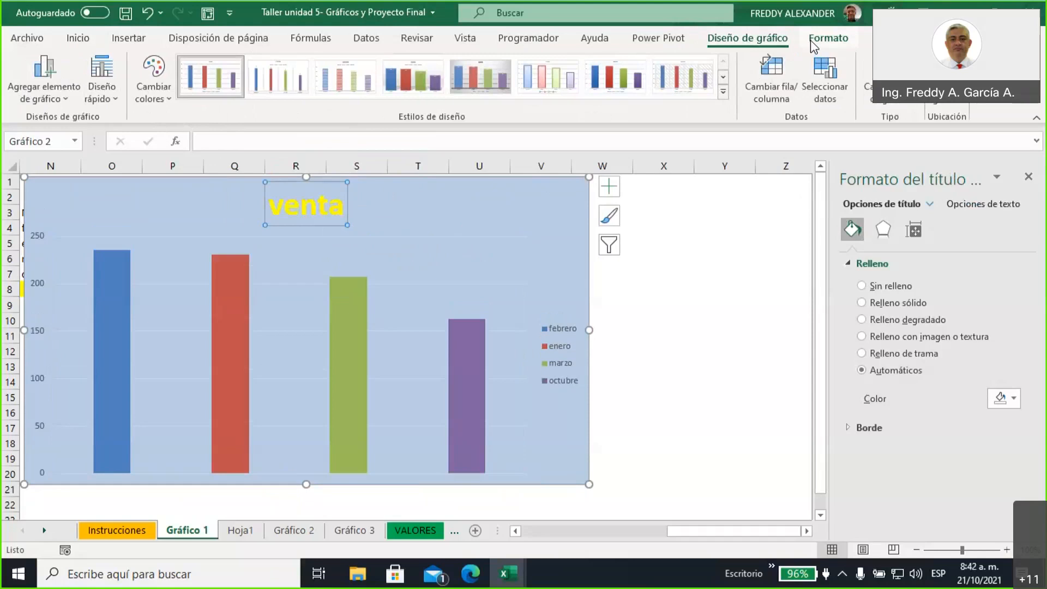
{"action": "left_click", "coordinate": [811, 41]}
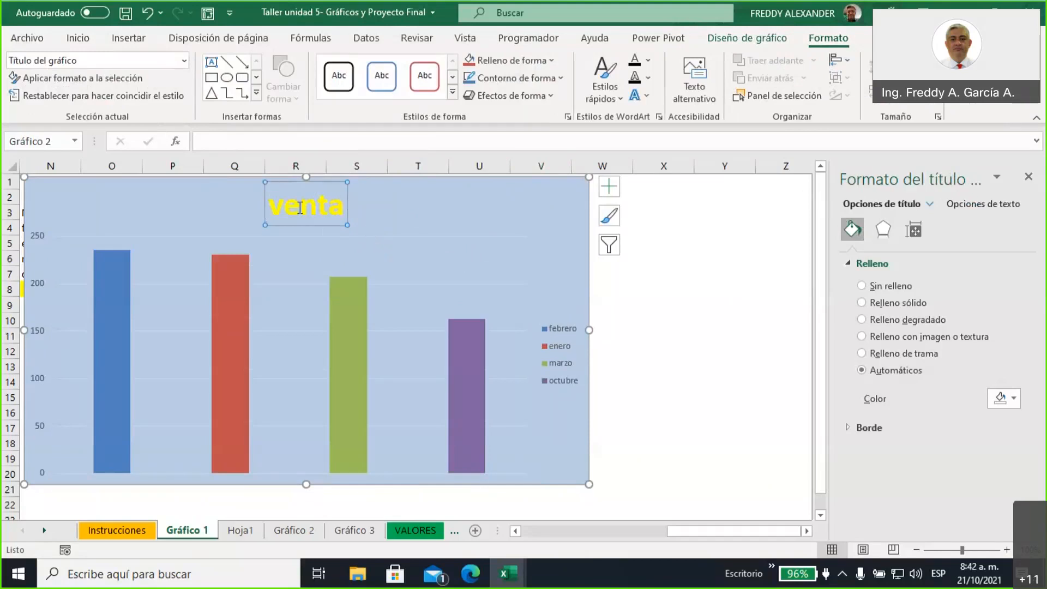
{"action": "left_click_drag", "start_coordinate": [272, 206], "coordinate": [342, 206]}
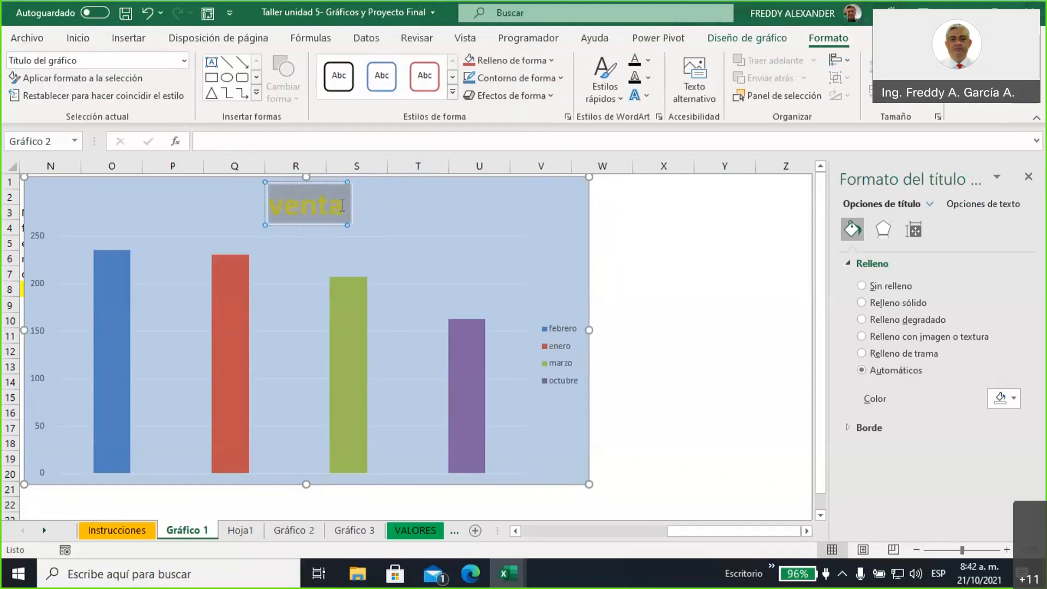
{"action": "left_click", "coordinate": [619, 98]}
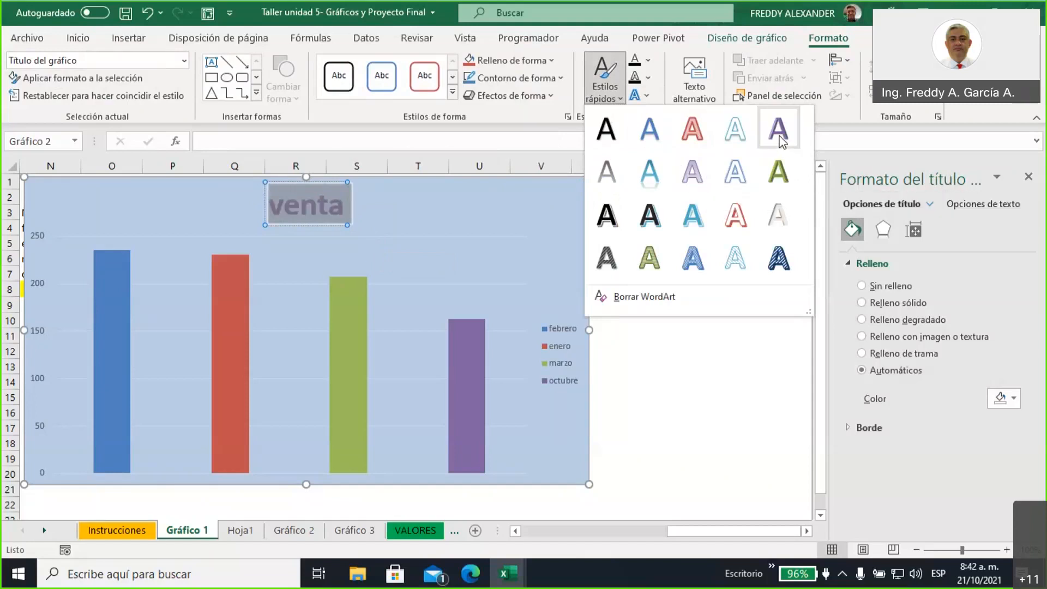
{"action": "left_click", "coordinate": [778, 130]}
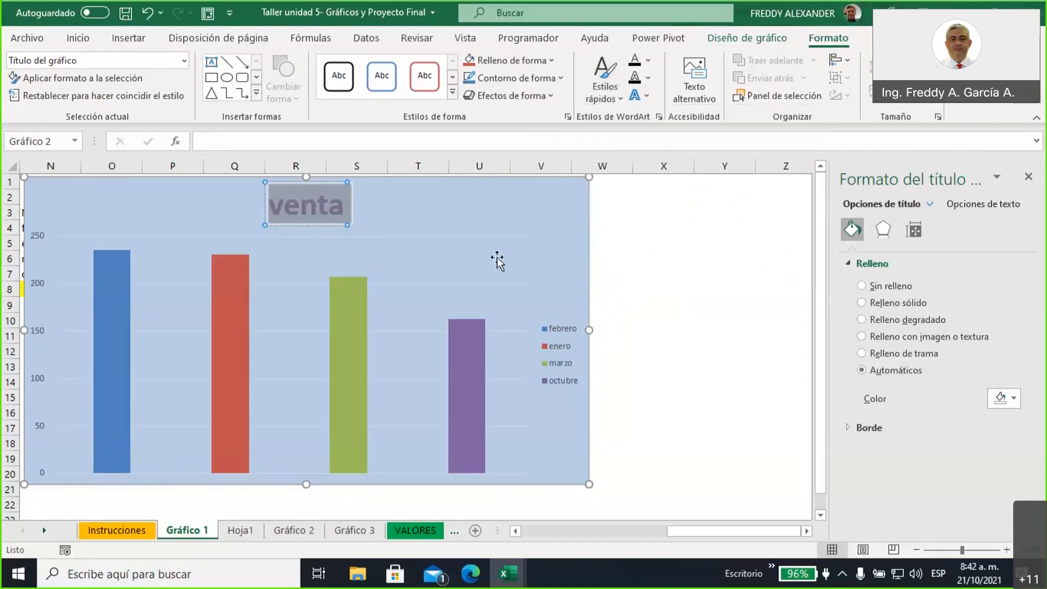
{"action": "left_click", "coordinate": [562, 254]}
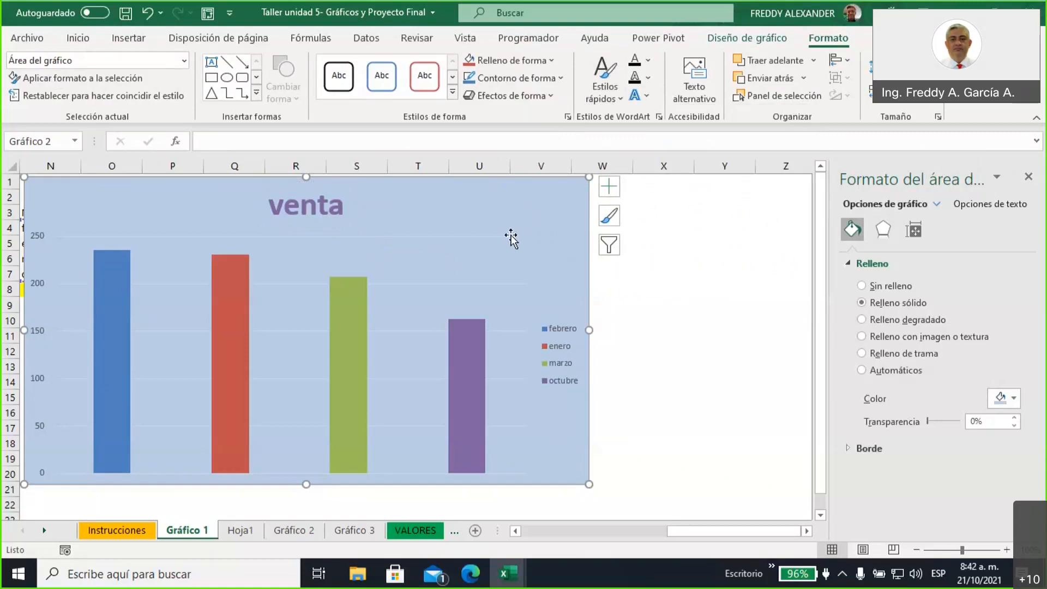
{"action": "left_click_drag", "start_coordinate": [423, 194], "coordinate": [556, 196]}
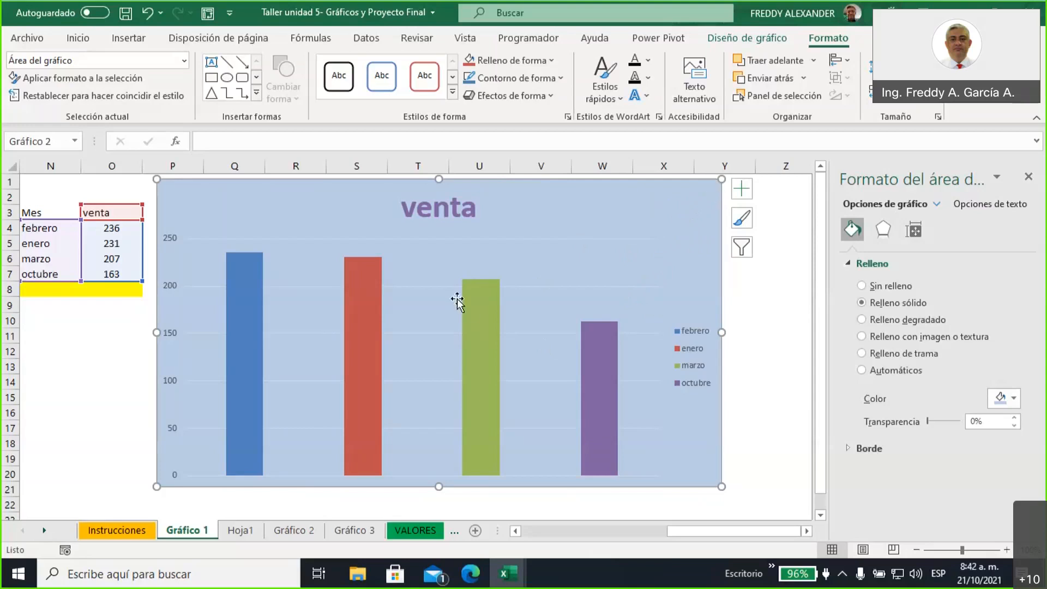
- Fill only the febrero column of the venta chart with dark orange
{"action": "left_click", "coordinate": [480, 314]}
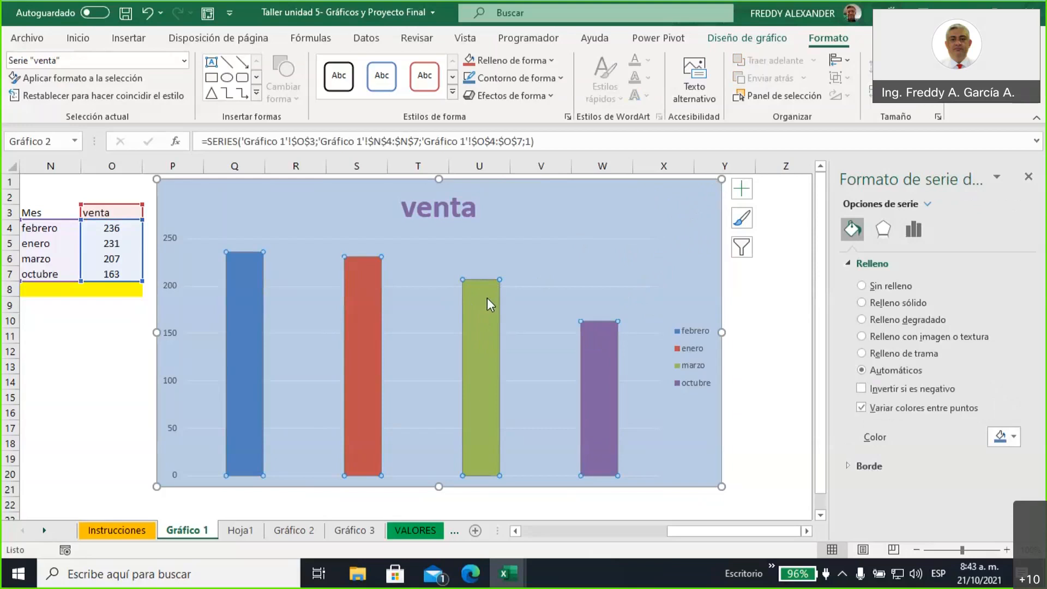
{"action": "mouse_move", "coordinate": [243, 293]}
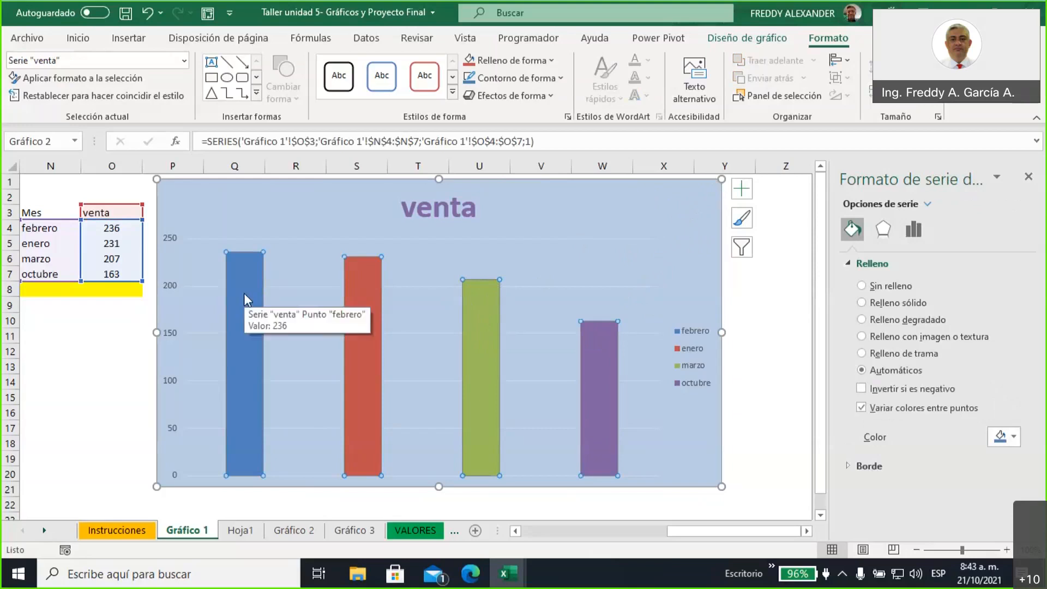
{"action": "left_click", "coordinate": [244, 293]}
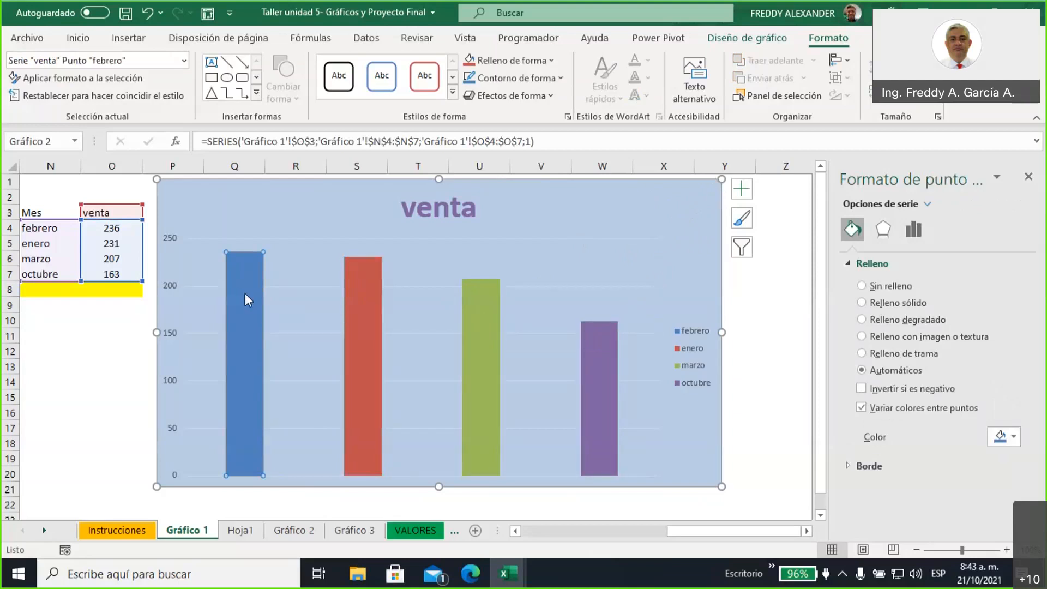
{"action": "mouse_move", "coordinate": [238, 289]}
{"action": "left_click", "coordinate": [1018, 440]}
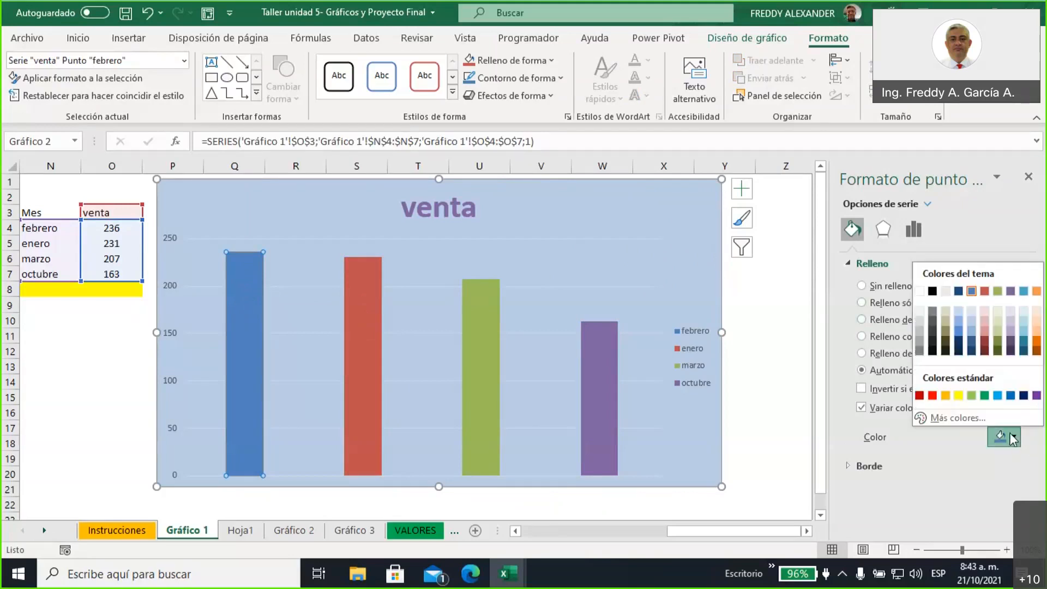
{"action": "left_click", "coordinate": [1035, 343]}
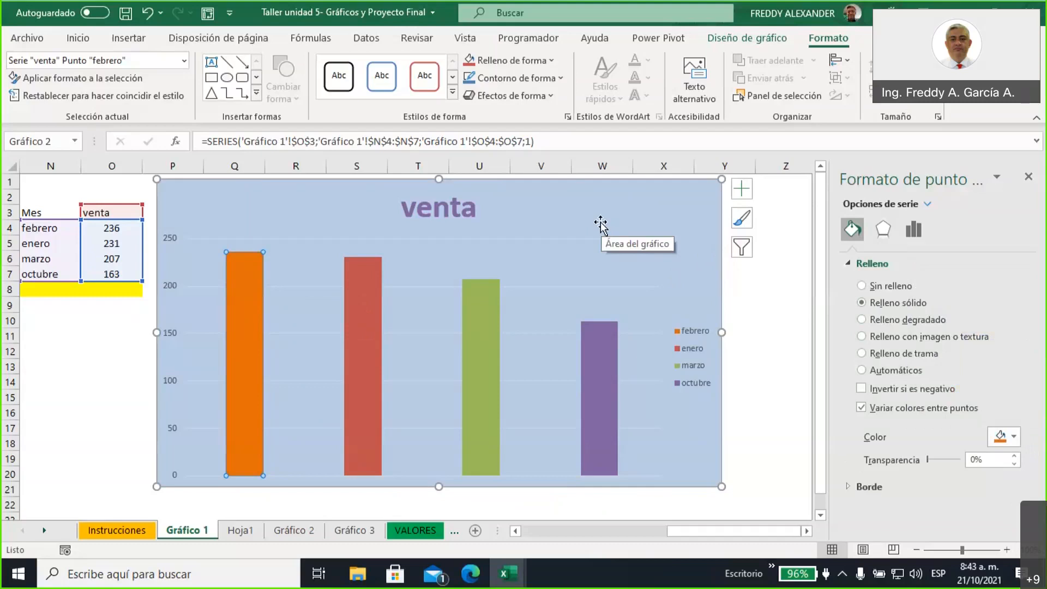
- Set the text color of the venta chart's legend to standard yellow
{"action": "left_click", "coordinate": [691, 333]}
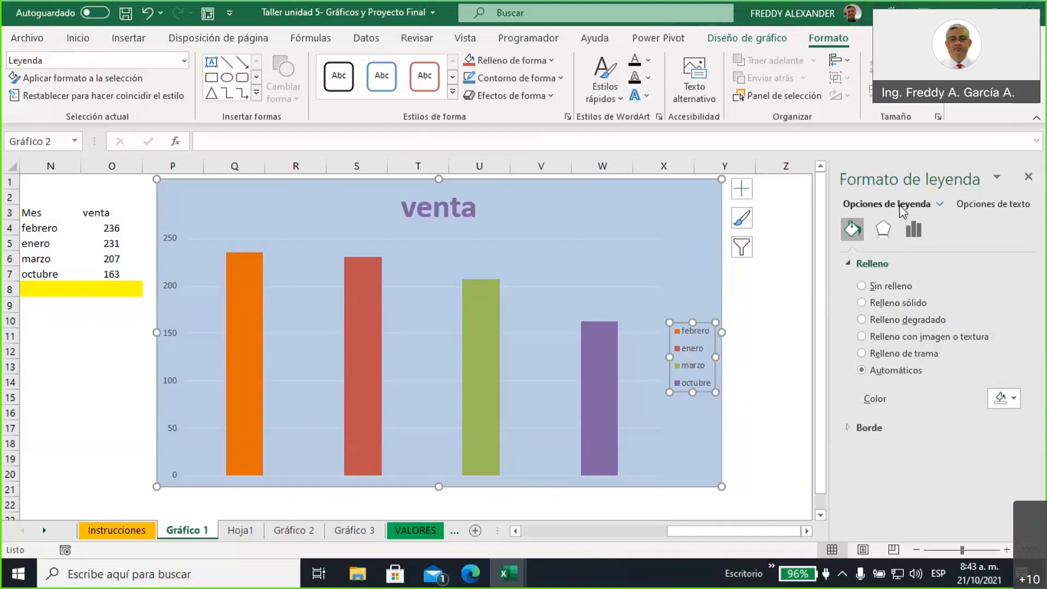
{"action": "left_click", "coordinate": [974, 206]}
{"action": "left_click", "coordinate": [737, 29]}
{"action": "mouse_move", "coordinate": [716, 195]}
{"action": "left_mouse_down"}
{"action": "mouse_move", "coordinate": [935, 210]}
{"action": "mouse_move", "coordinate": [914, 190]}
{"action": "mouse_move", "coordinate": [906, 251]}
{"action": "left_mouse_up"}
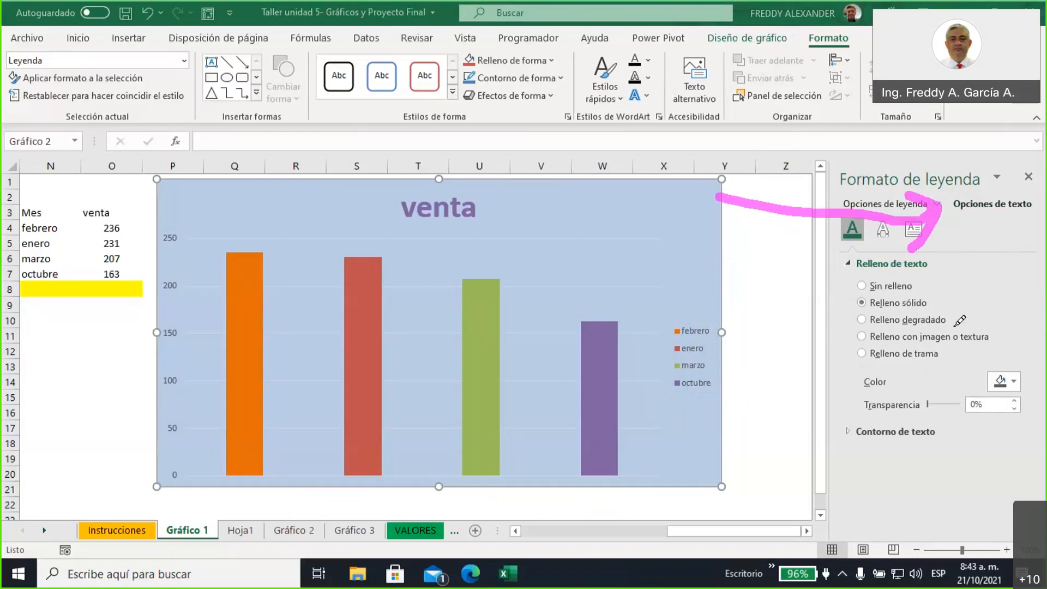
{"action": "mouse_move", "coordinate": [1011, 329]}
{"action": "left_mouse_down"}
{"action": "mouse_move", "coordinate": [1009, 378]}
{"action": "mouse_move", "coordinate": [1026, 361]}
{"action": "left_mouse_up"}
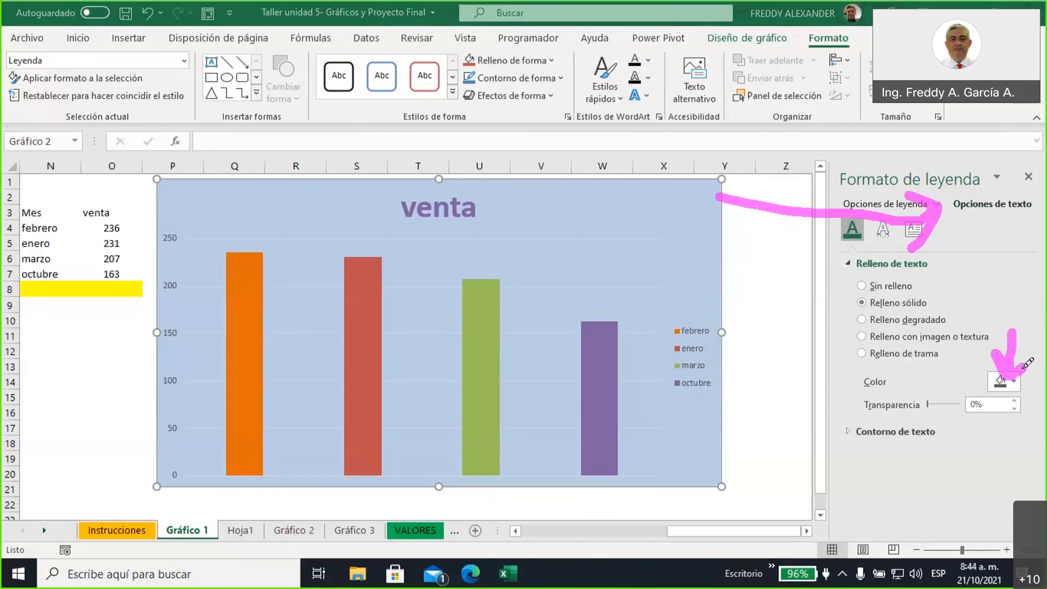
{"action": "left_click", "coordinate": [57, 123]}
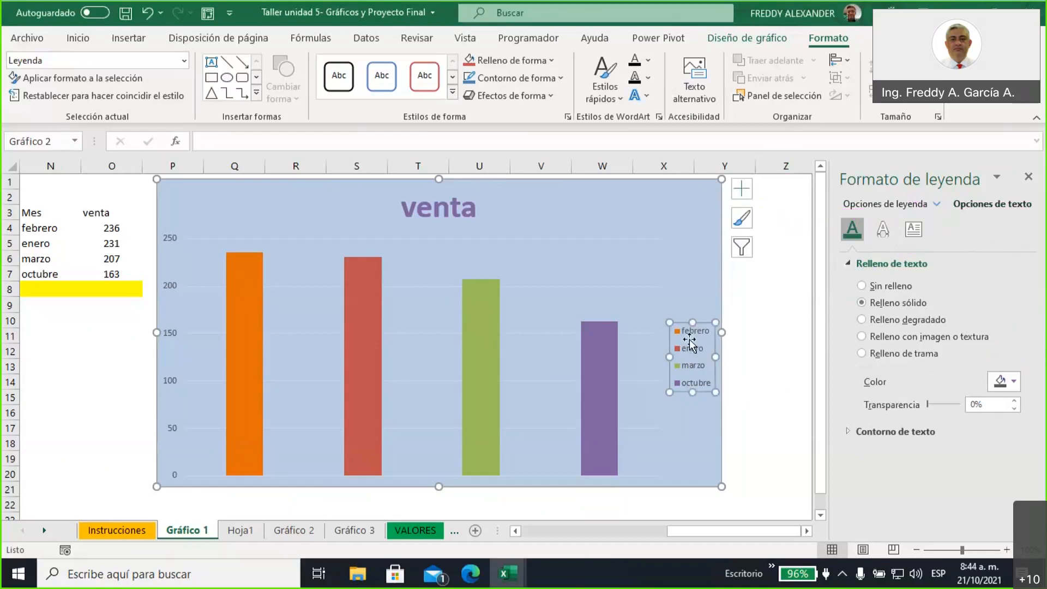
{"action": "left_click", "coordinate": [1014, 383]}
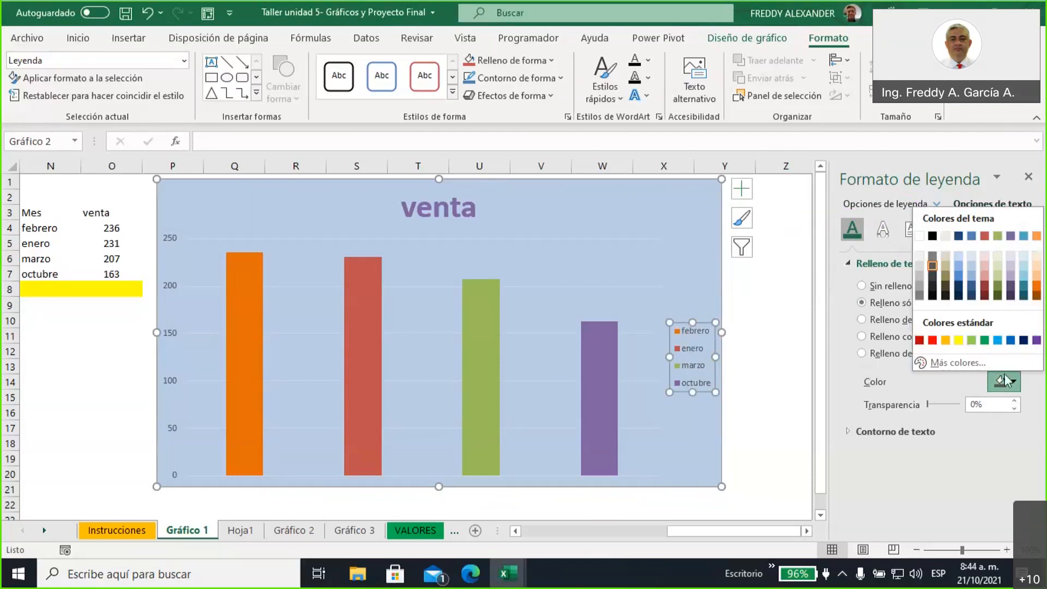
{"action": "left_click", "coordinate": [958, 340]}
{"action": "left_click", "coordinate": [763, 319]}
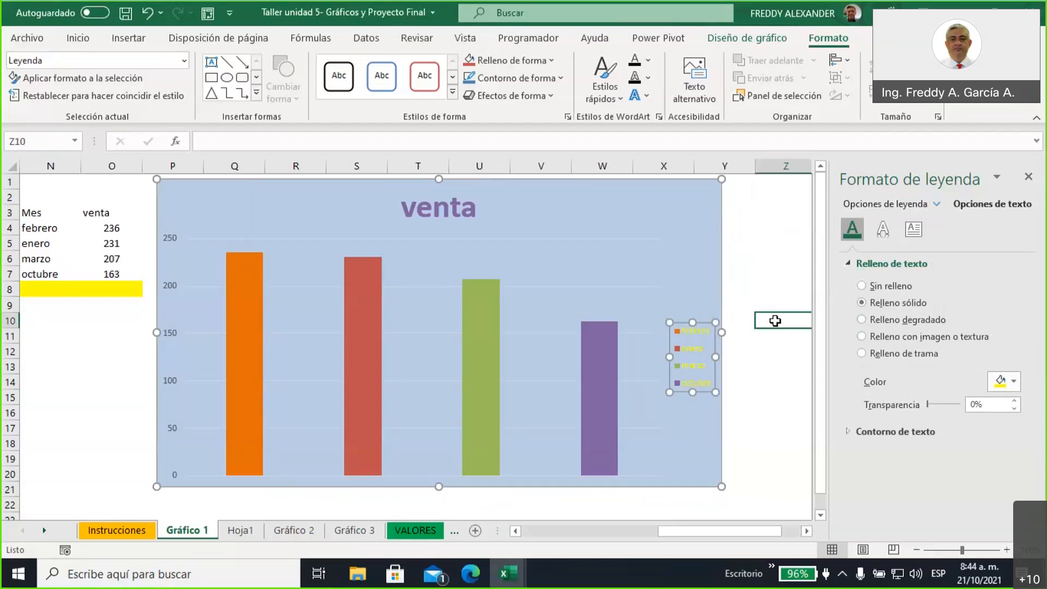
{"action": "left_click", "coordinate": [695, 333]}
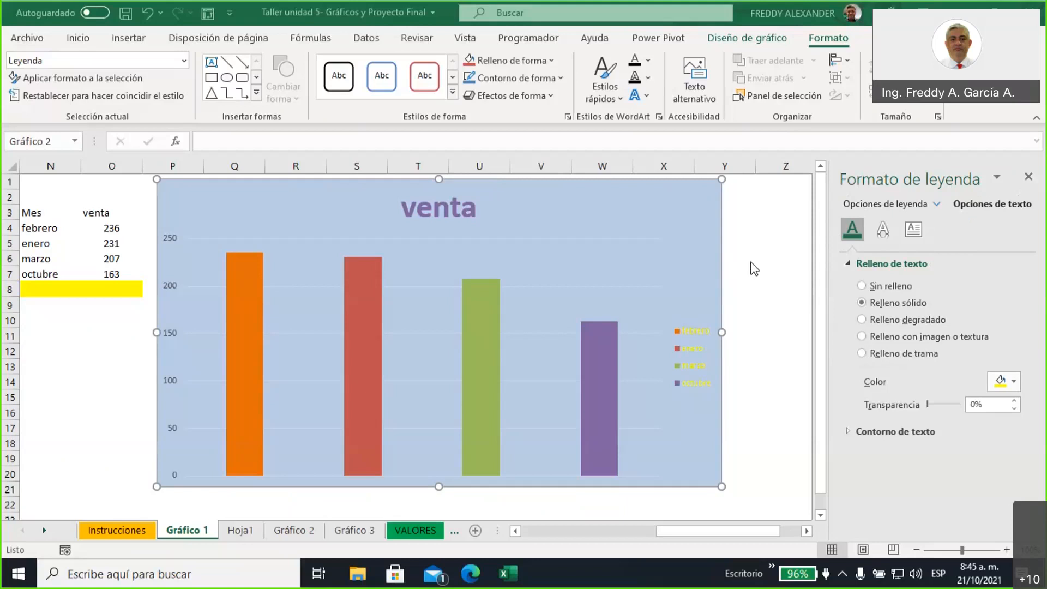
{"action": "left_click", "coordinate": [759, 288]}
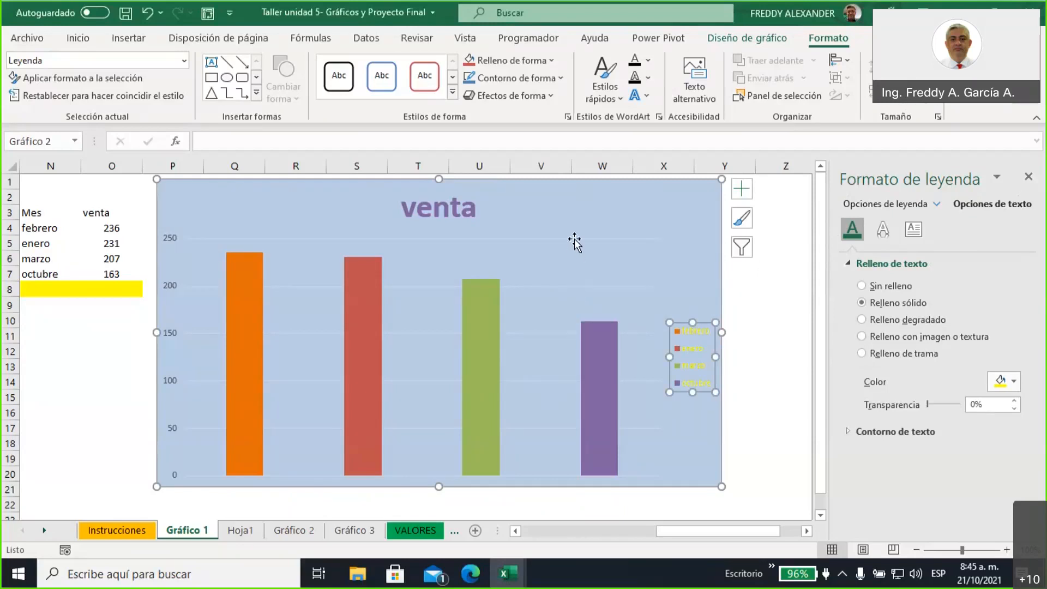
- Set the text color of the venta chart's vertical axis labels to standard dark blue
{"action": "left_click", "coordinate": [172, 237]}
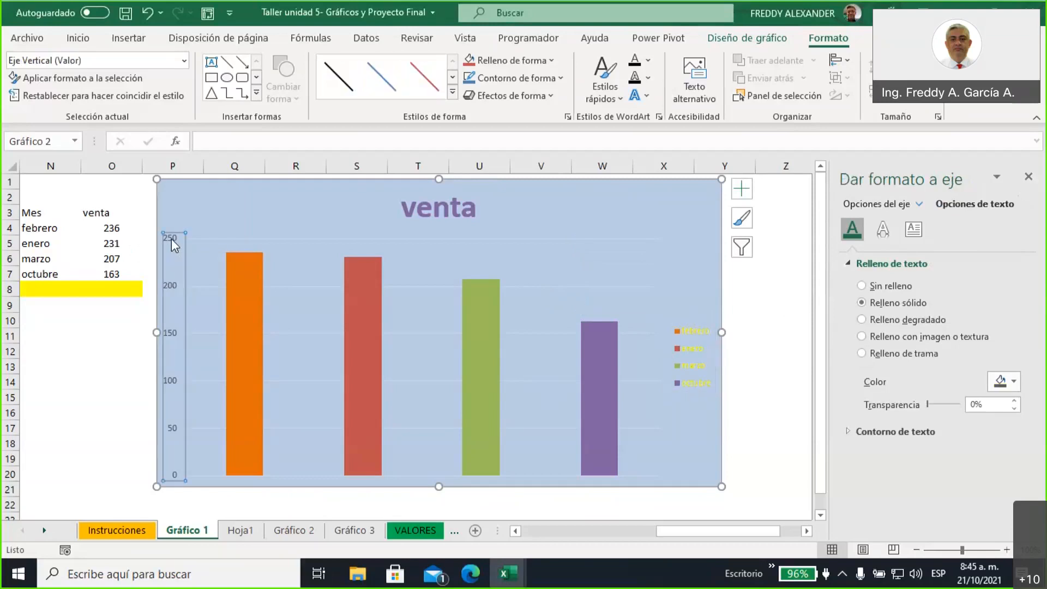
{"action": "left_click", "coordinate": [1014, 385]}
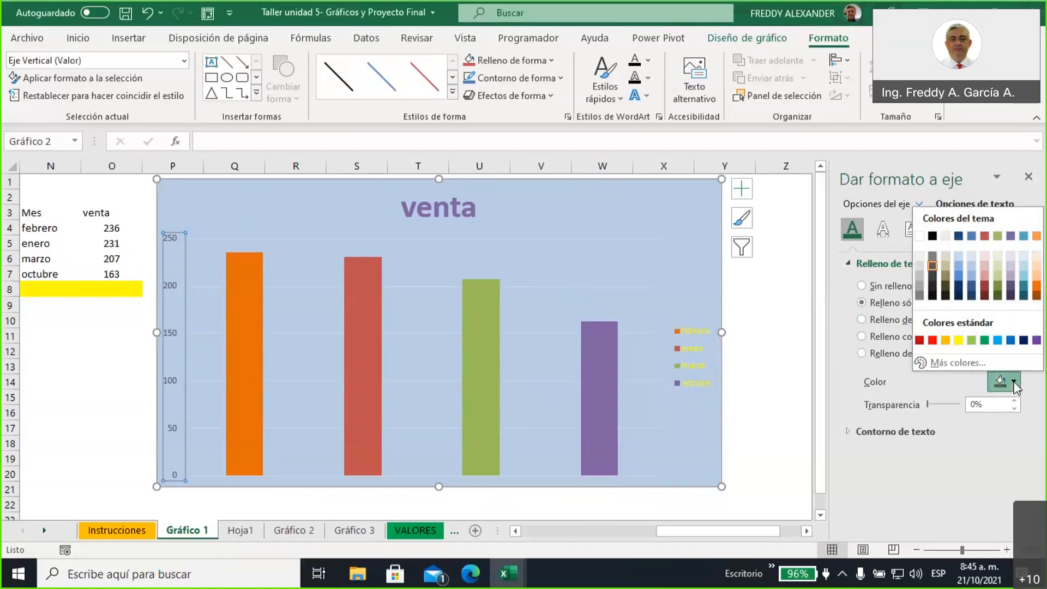
{"action": "left_click", "coordinate": [1024, 340]}
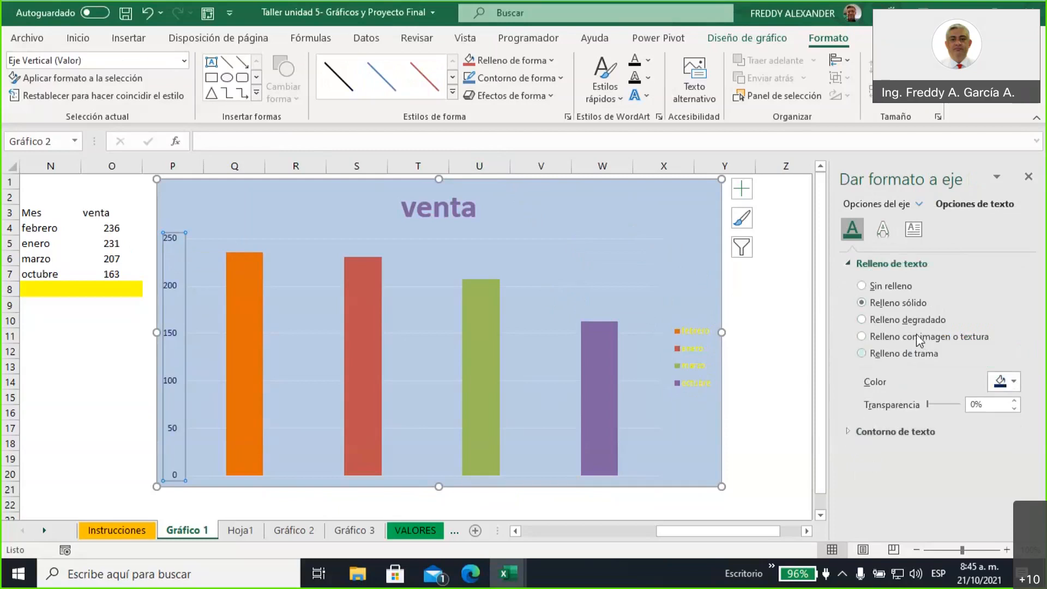
- Apply a gradient fill to the plot area of the venta chart, leaving the surrounding chart area's fill as it is
{"action": "left_click", "coordinate": [600, 248]}
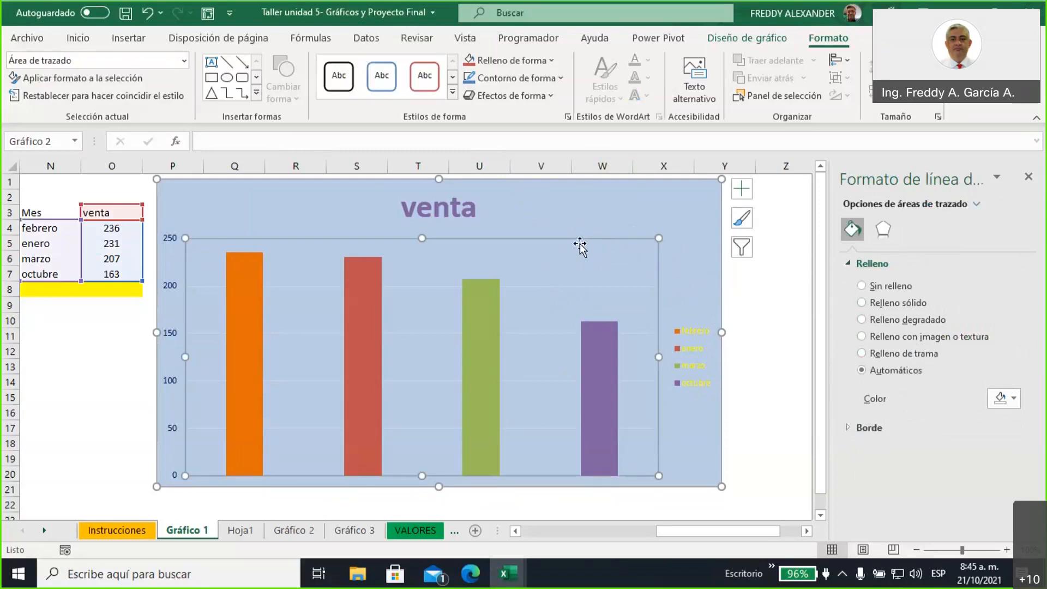
{"action": "left_click", "coordinate": [571, 228]}
{"action": "left_click", "coordinate": [556, 279]}
{"action": "mouse_move", "coordinate": [750, 152]}
{"action": "left_mouse_down"}
{"action": "mouse_move", "coordinate": [854, 188]}
{"action": "mouse_move", "coordinate": [821, 189]}
{"action": "left_mouse_up"}
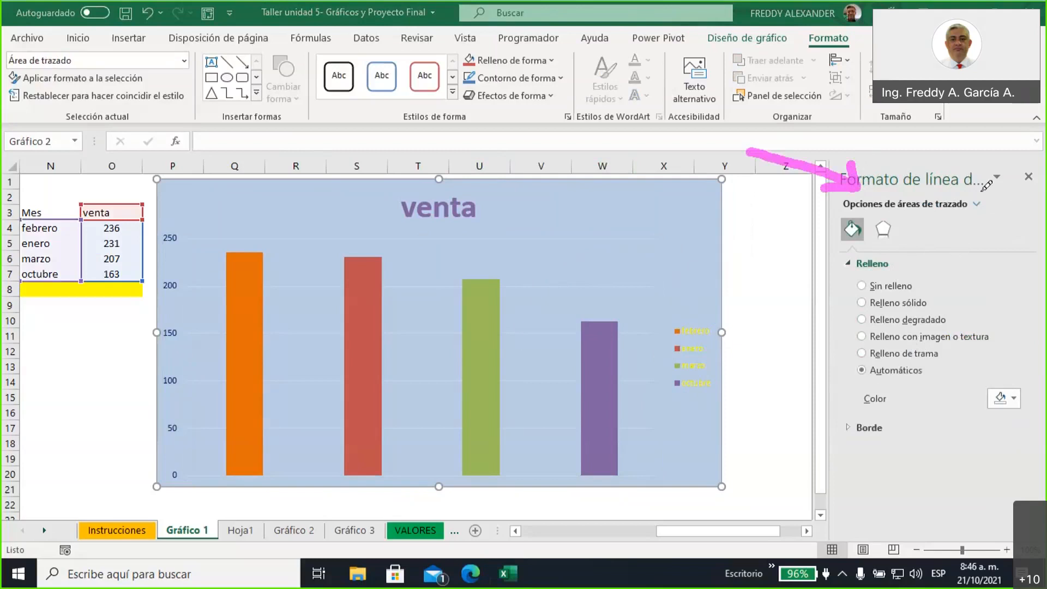
{"action": "mouse_move", "coordinate": [942, 145]}
{"action": "left_mouse_down"}
{"action": "mouse_move", "coordinate": [1007, 195]}
{"action": "mouse_move", "coordinate": [1028, 179]}
{"action": "left_mouse_up"}
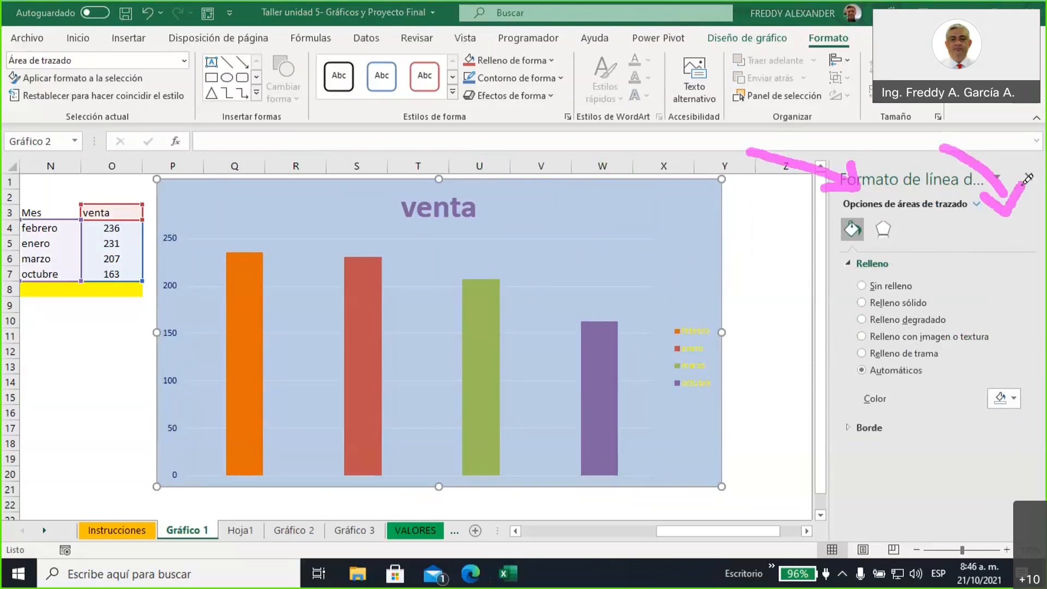
{"action": "mouse_move", "coordinate": [1010, 225]}
{"action": "left_mouse_down"}
{"action": "mouse_move", "coordinate": [1009, 257]}
{"action": "mouse_move", "coordinate": [1013, 223]}
{"action": "left_mouse_up"}
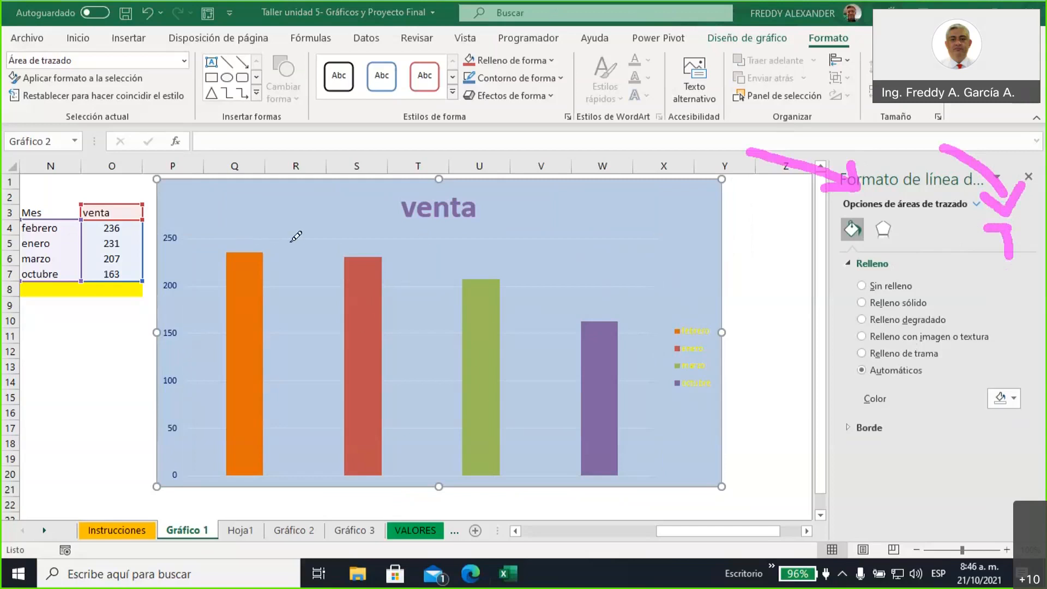
{"action": "mouse_move", "coordinate": [238, 239]}
{"action": "left_mouse_down"}
{"action": "mouse_move", "coordinate": [640, 242]}
{"action": "mouse_move", "coordinate": [638, 414]}
{"action": "left_mouse_up"}
{"action": "mouse_move", "coordinate": [641, 458]}
{"action": "left_mouse_down"}
{"action": "mouse_move", "coordinate": [327, 450]}
{"action": "mouse_move", "coordinate": [229, 387]}
{"action": "mouse_move", "coordinate": [233, 236]}
{"action": "left_mouse_up"}
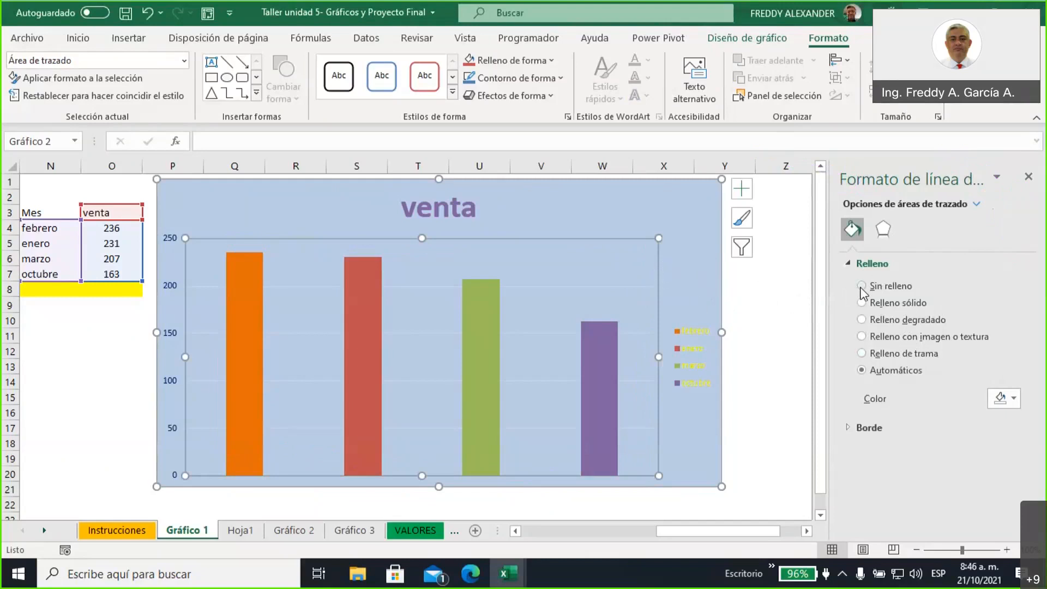
{"action": "left_click", "coordinate": [862, 320]}
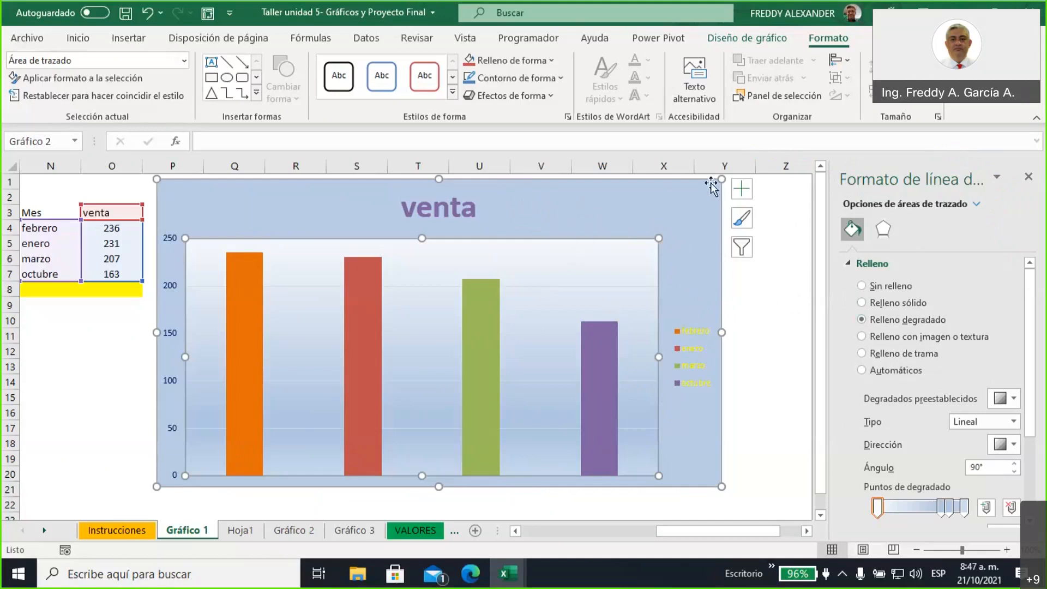
{"action": "left_click", "coordinate": [688, 216]}
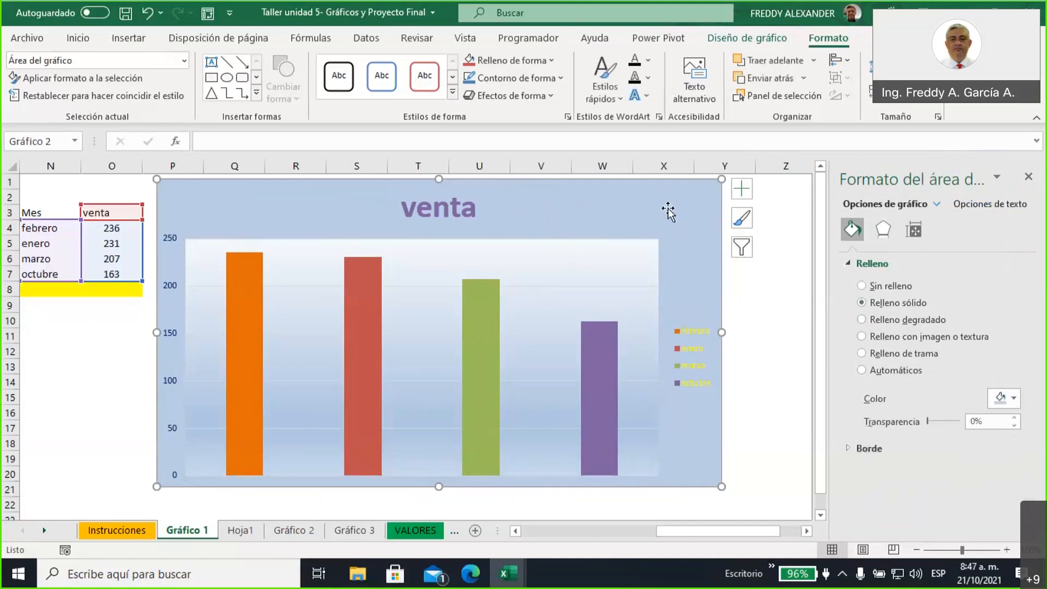
{"action": "left_click", "coordinate": [549, 302]}
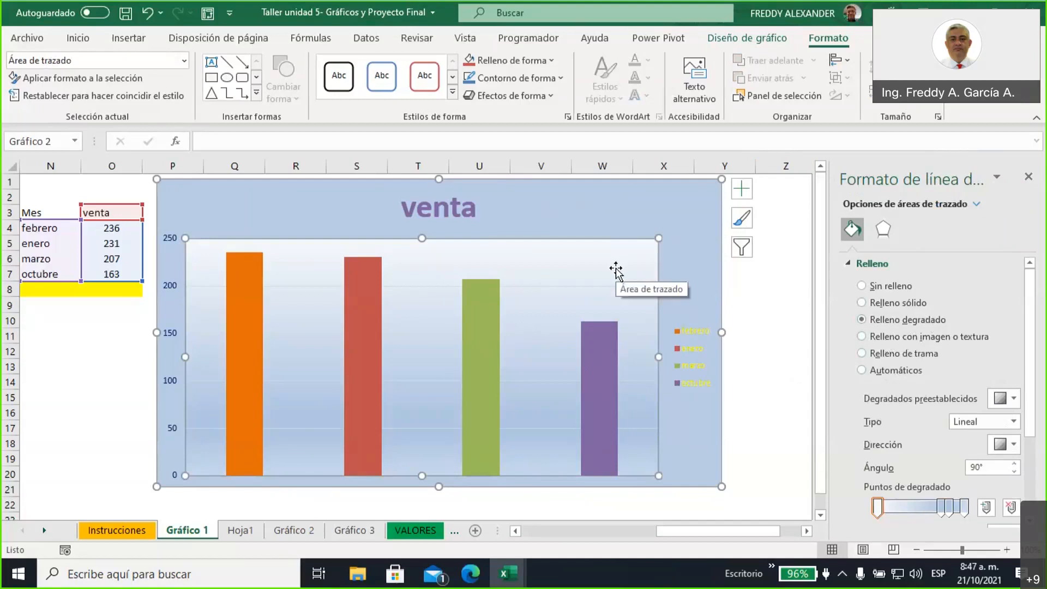
{"action": "left_click", "coordinate": [708, 262]}
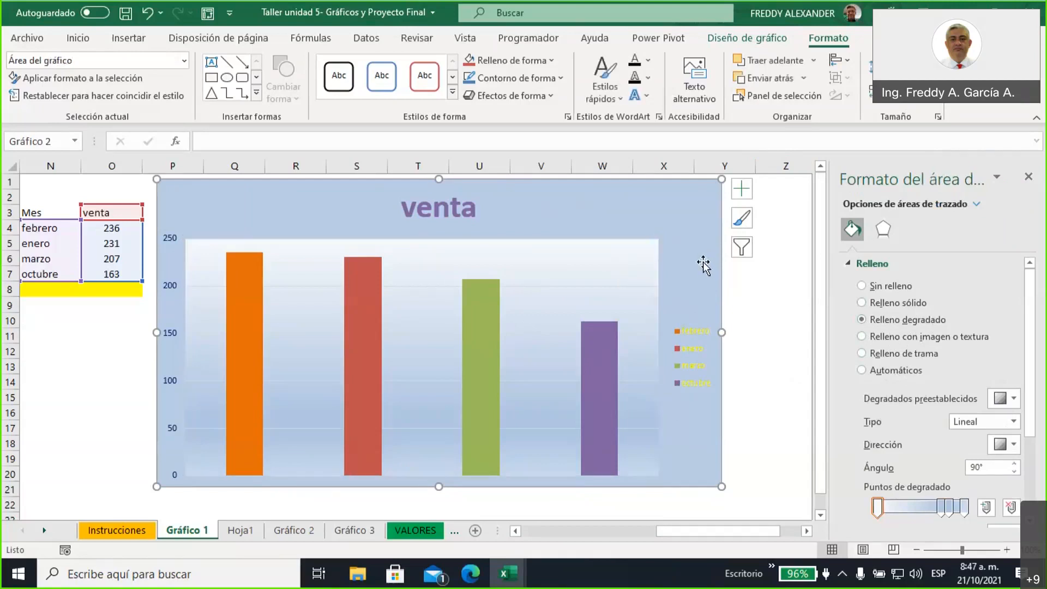
- Color the major horizontal gridlines of the venta chart with a dark blue theme shade
{"action": "left_click", "coordinate": [620, 286]}
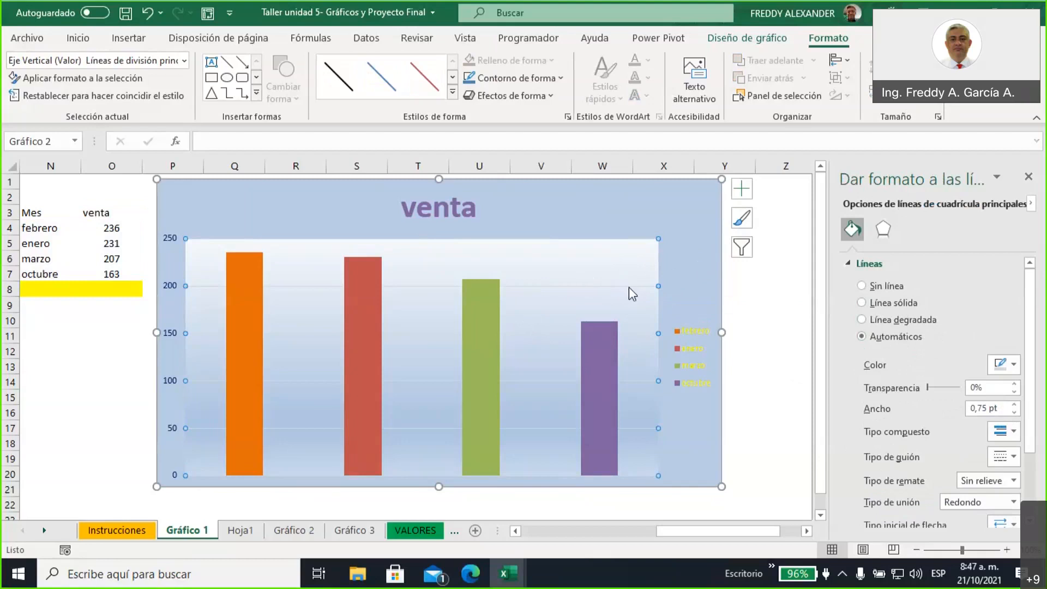
{"action": "left_click", "coordinate": [691, 269]}
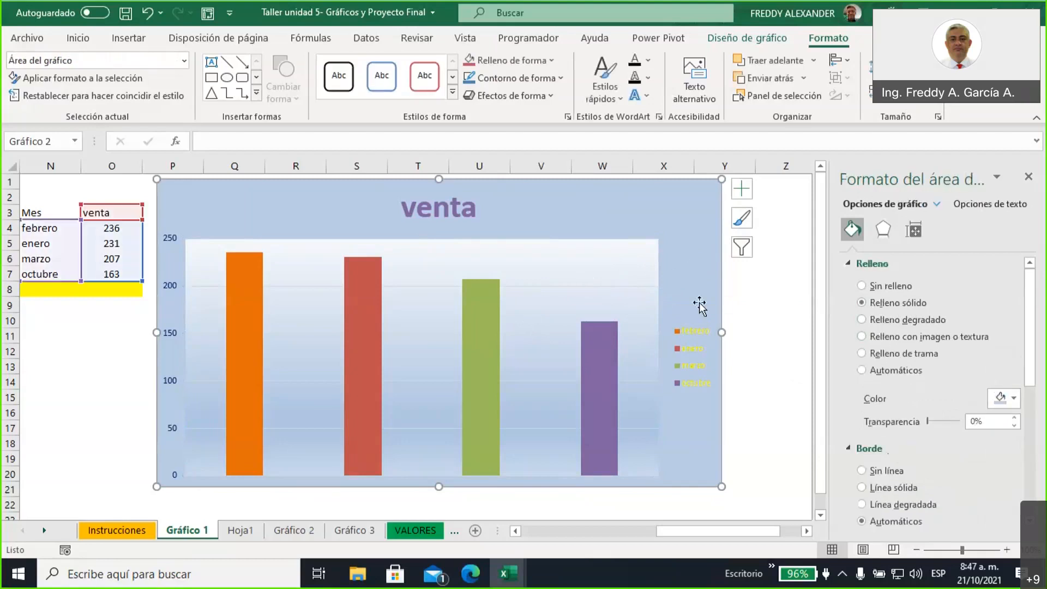
{"action": "left_click", "coordinate": [1006, 550]}
{"action": "left_click", "coordinate": [1006, 549]}
{"action": "left_click", "coordinate": [1006, 549]}
{"action": "left_click", "coordinate": [1007, 549]}
{"action": "left_click", "coordinate": [1007, 549]}
{"action": "left_click", "coordinate": [1006, 549]}
{"action": "left_click", "coordinate": [1007, 549]}
{"action": "left_click", "coordinate": [1007, 549]}
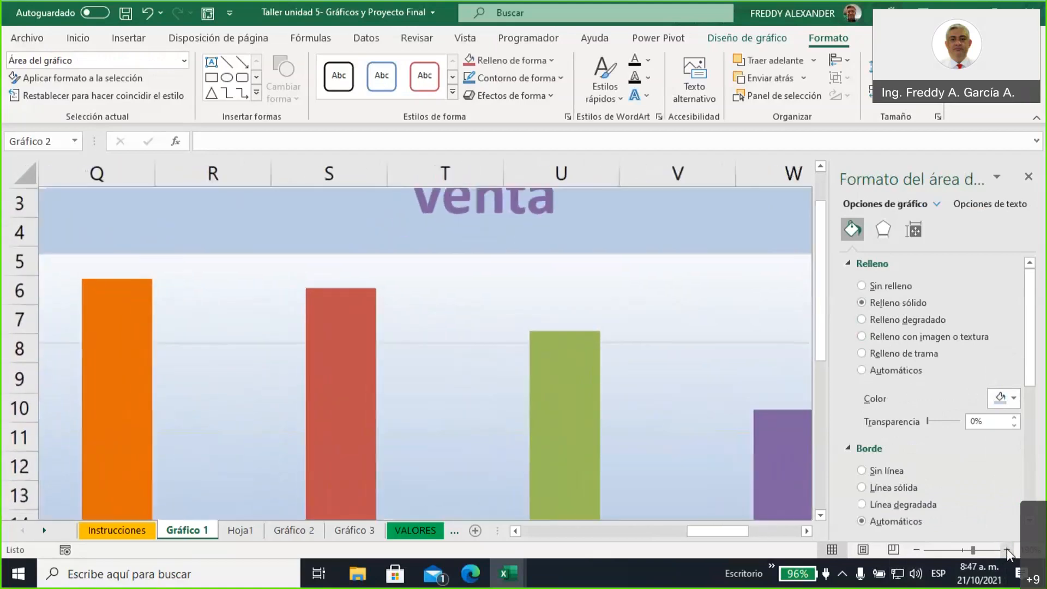
{"action": "left_click", "coordinate": [1006, 549]}
{"action": "left_click_drag", "start_coordinate": [723, 532], "coordinate": [669, 531]}
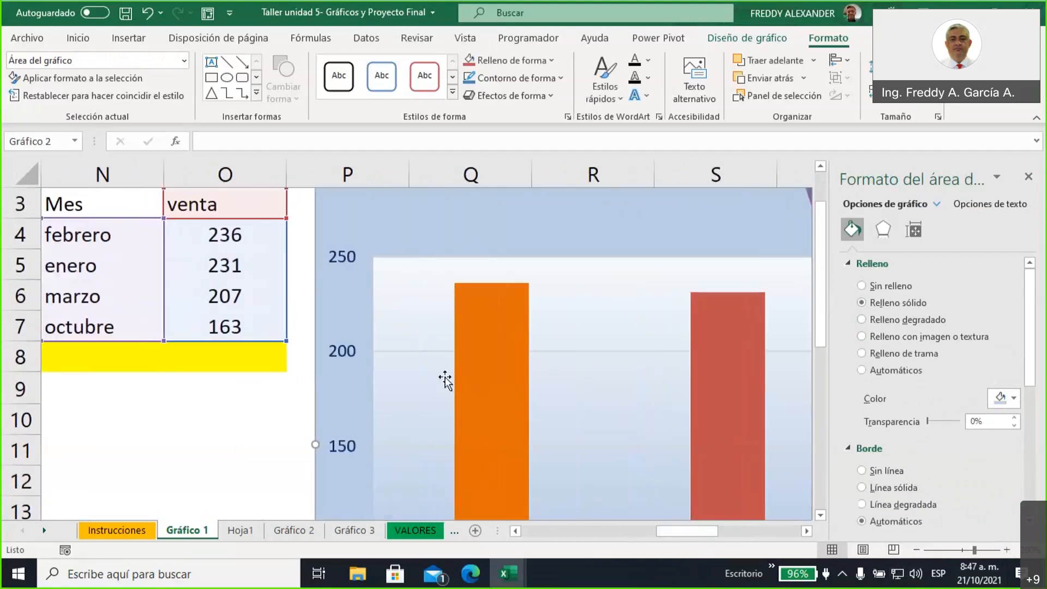
{"action": "left_click", "coordinate": [380, 352]}
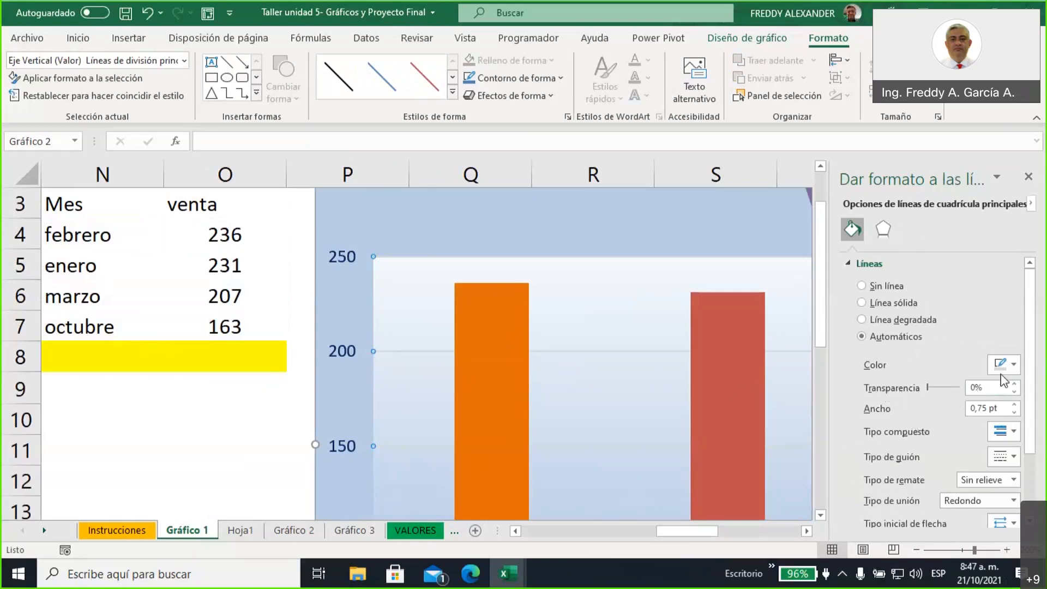
{"action": "left_click", "coordinate": [1013, 365]}
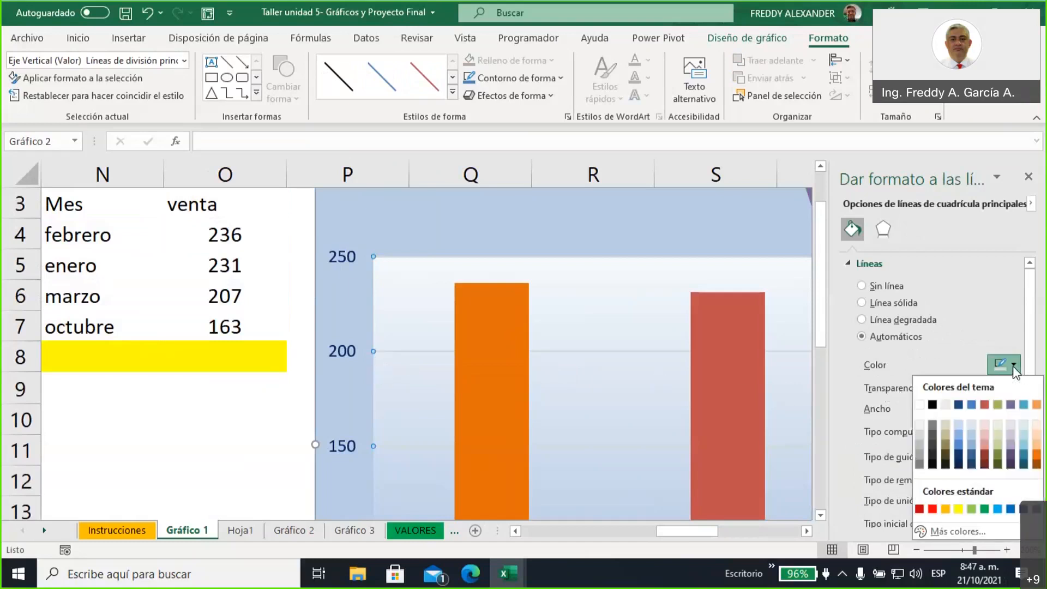
{"action": "left_click", "coordinate": [958, 456]}
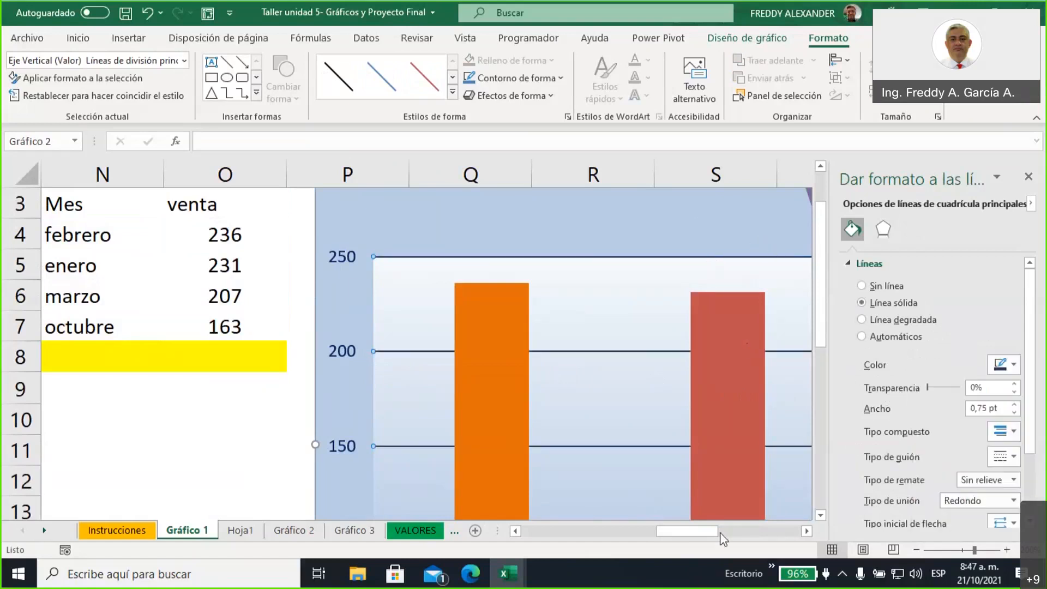
- Examine the whole venta chart beside its data, with nothing in the chart selected
{"action": "left_click", "coordinate": [919, 549]}
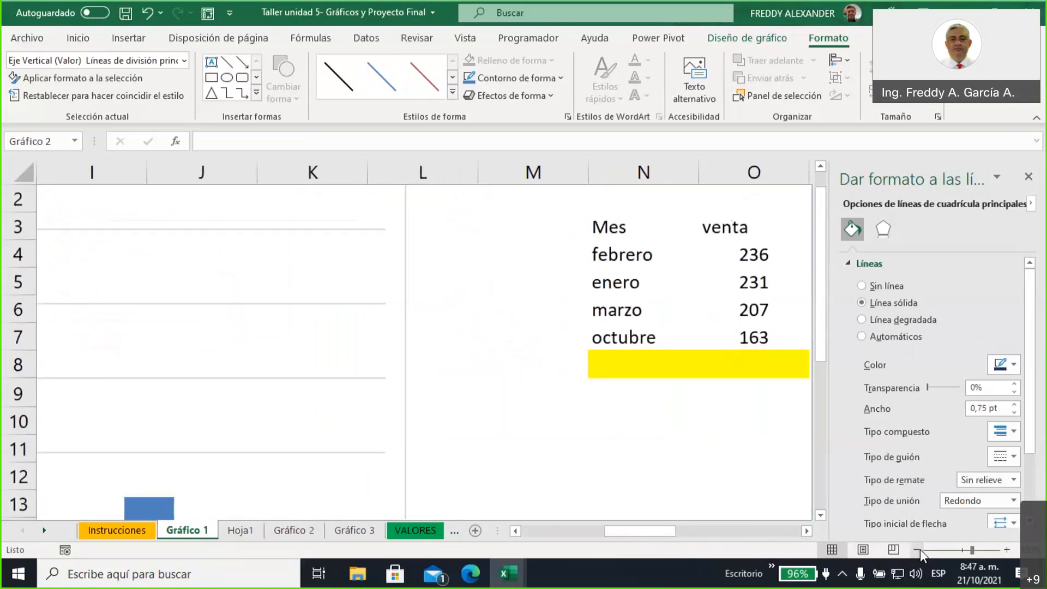
{"action": "left_click", "coordinate": [916, 549]}
{"action": "left_click", "coordinate": [917, 549]}
{"action": "left_click", "coordinate": [916, 549]}
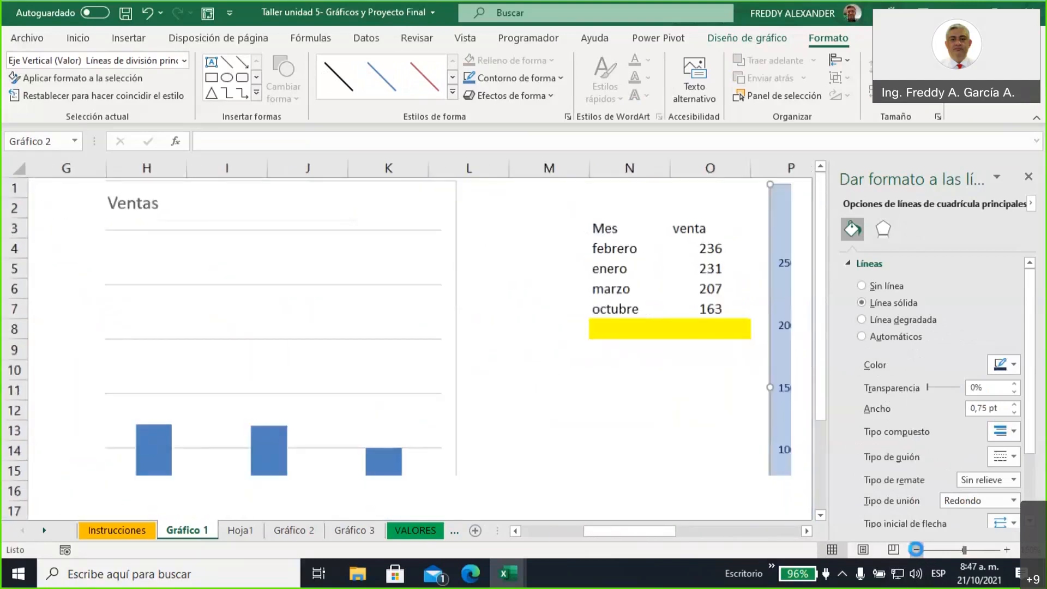
{"action": "left_click", "coordinate": [917, 549]}
{"action": "left_click", "coordinate": [916, 549]}
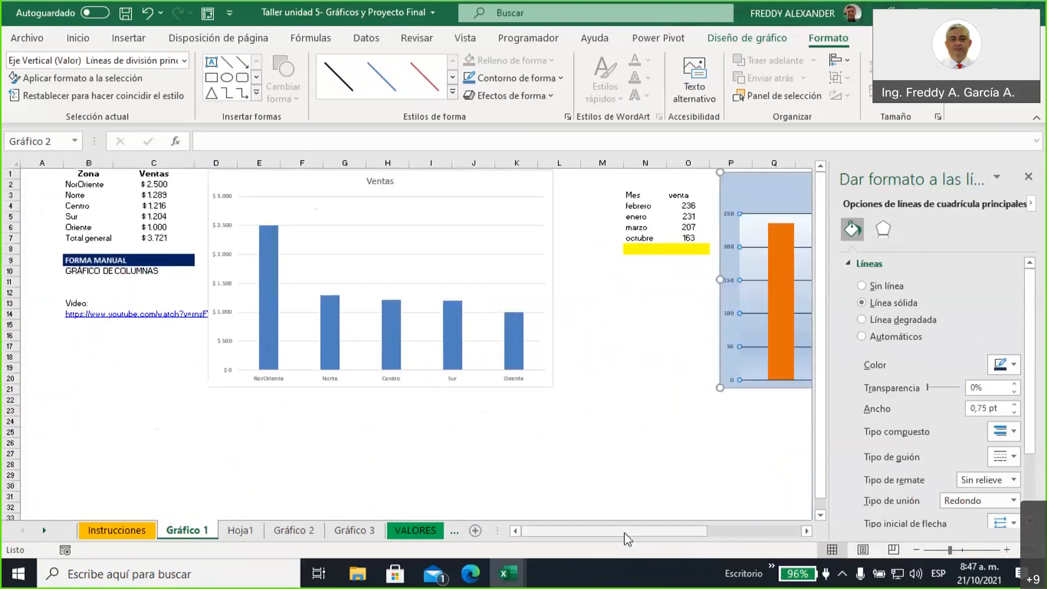
{"action": "left_click_drag", "start_coordinate": [625, 532], "coordinate": [718, 531]}
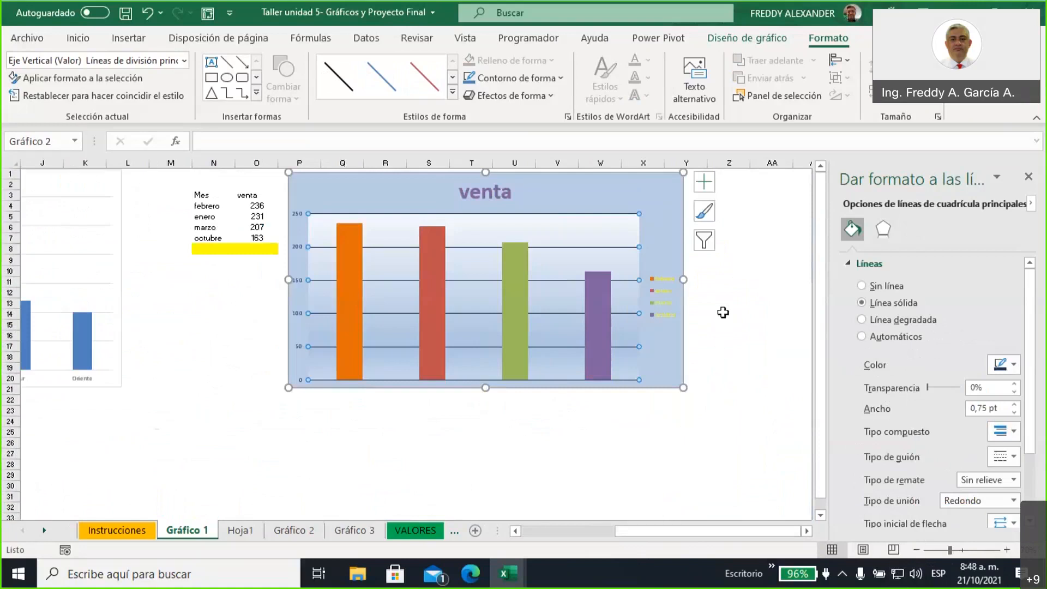
{"action": "left_click", "coordinate": [723, 312]}
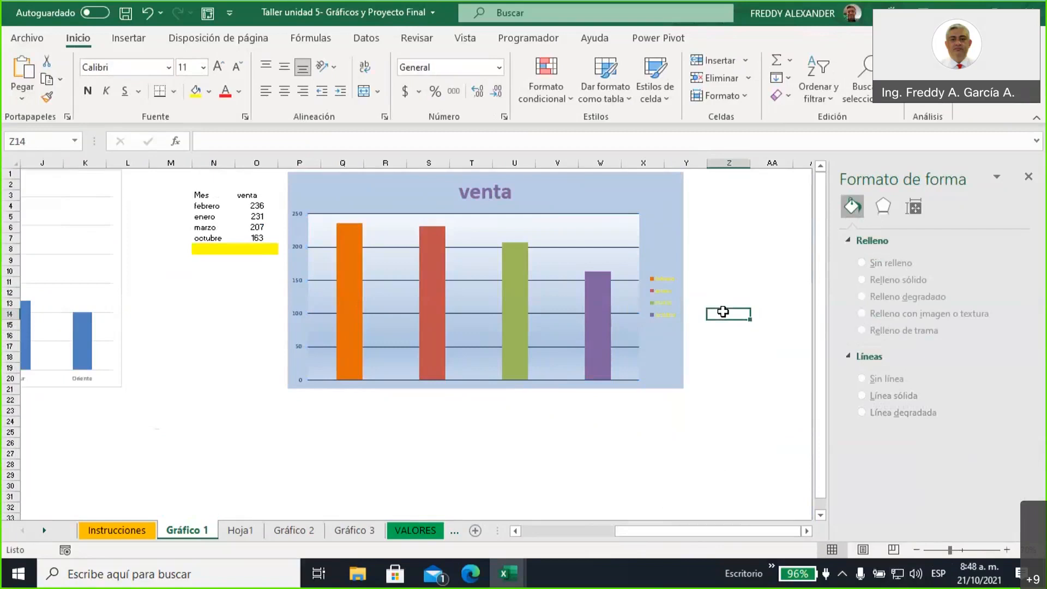
- Change the title of the venta chart to "ventas"
{"action": "left_click", "coordinate": [1006, 550]}
{"action": "left_click", "coordinate": [1007, 550]}
{"action": "left_click", "coordinate": [1007, 550]}
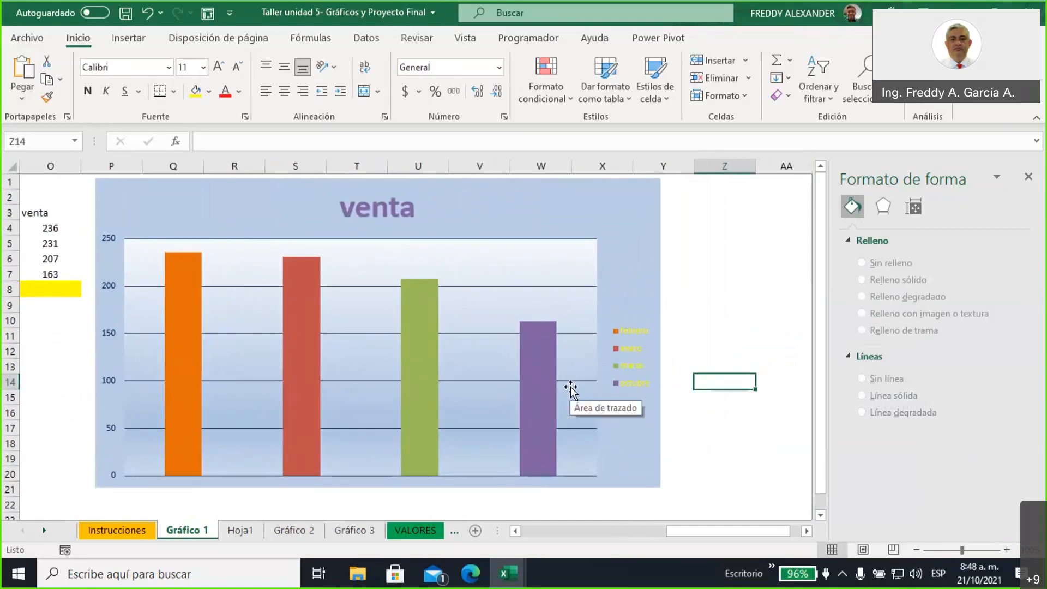
{"action": "left_click", "coordinate": [382, 216]}
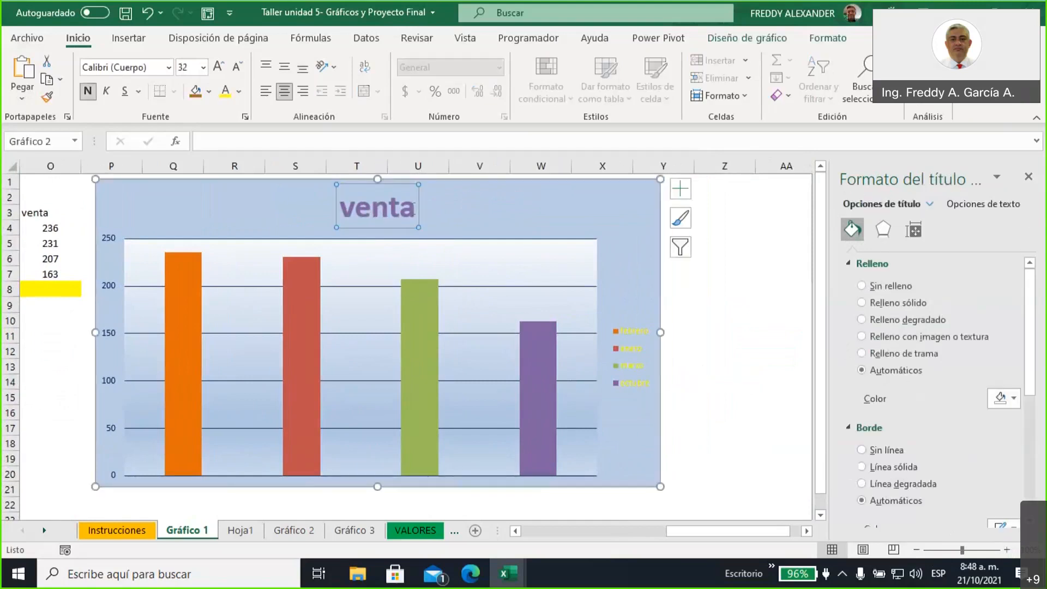
{"action": "left_click", "coordinate": [414, 208]}
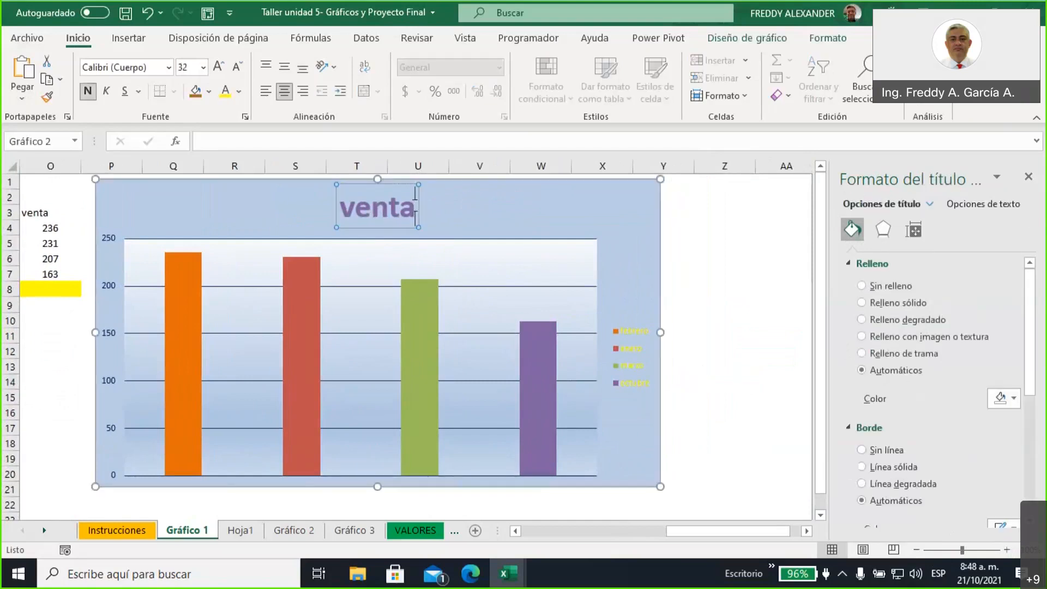
{"action": "type", "text": "s"}
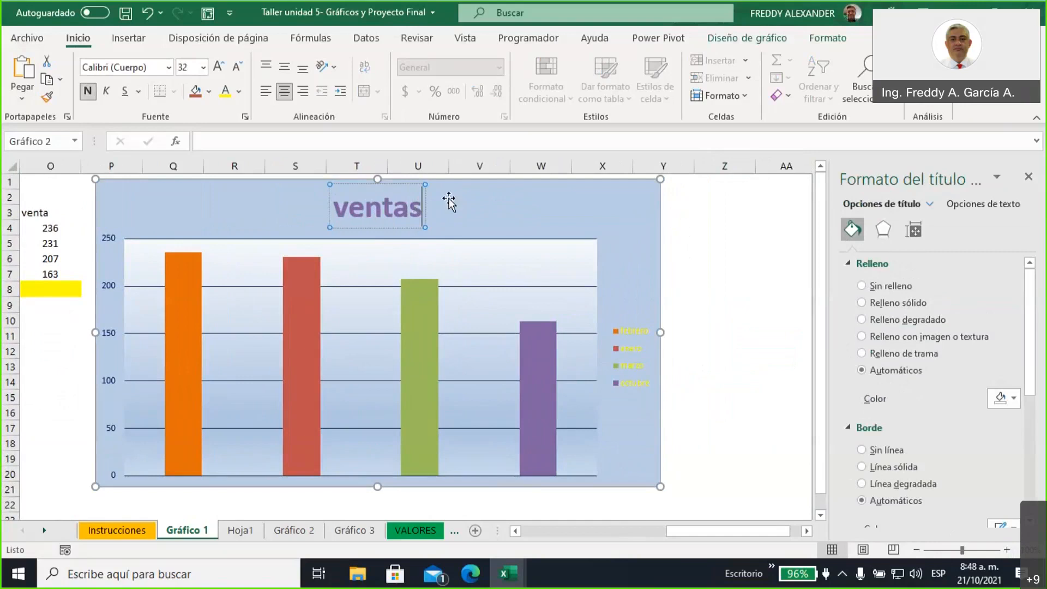
{"action": "left_click", "coordinate": [516, 218]}
- Move the "ventas" title from the center to the upper-right corner of the chart area, above the legend
{"action": "left_click", "coordinate": [403, 214]}
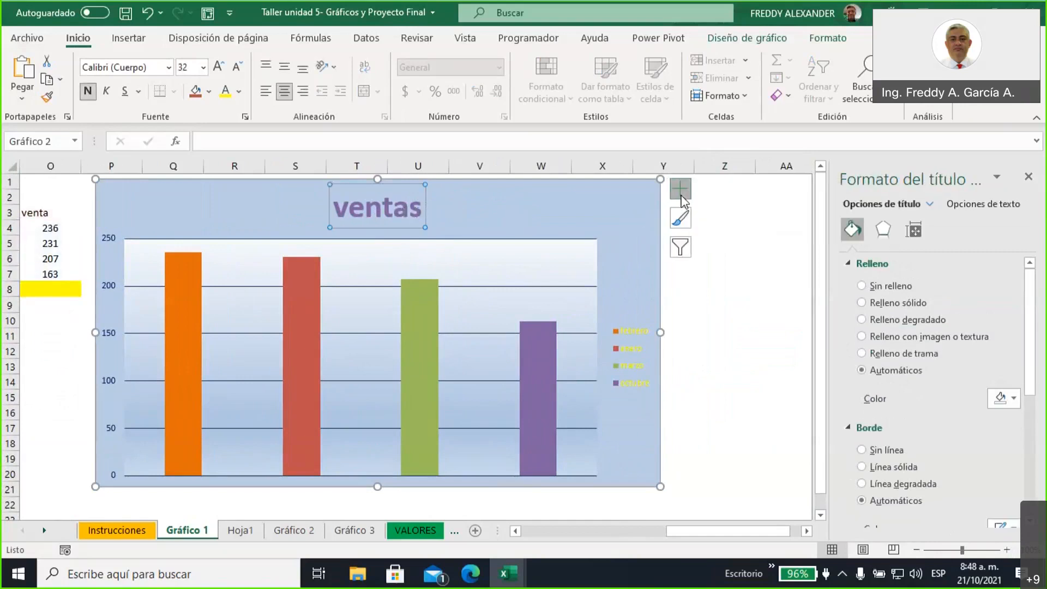
{"action": "left_click", "coordinate": [680, 189]}
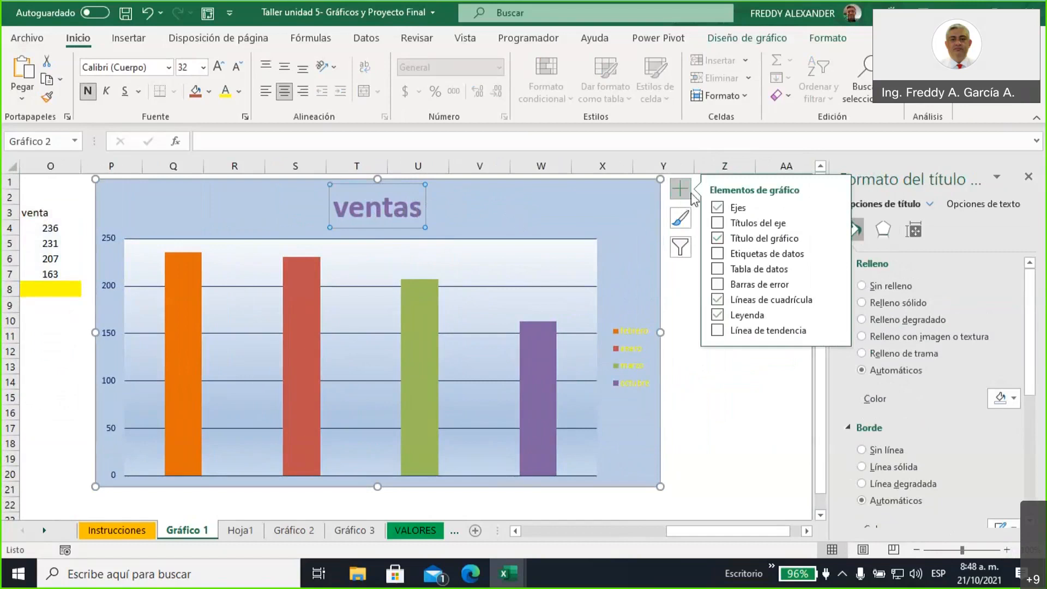
{"action": "left_click", "coordinate": [835, 240]}
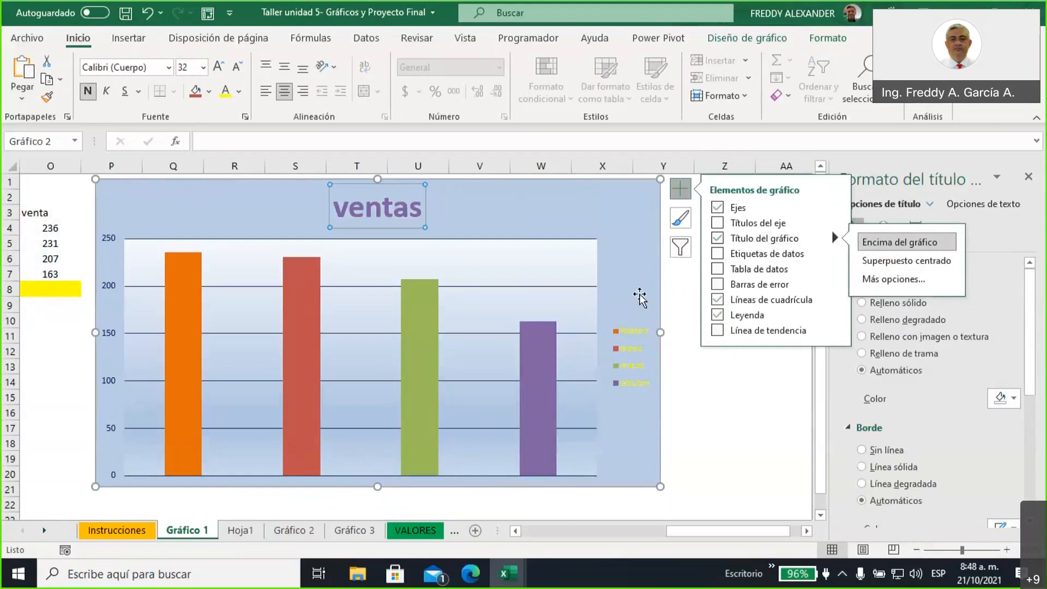
{"action": "left_click", "coordinate": [505, 239]}
{"action": "left_click", "coordinate": [393, 208]}
{"action": "left_click_drag", "start_coordinate": [364, 185], "coordinate": [580, 187]}
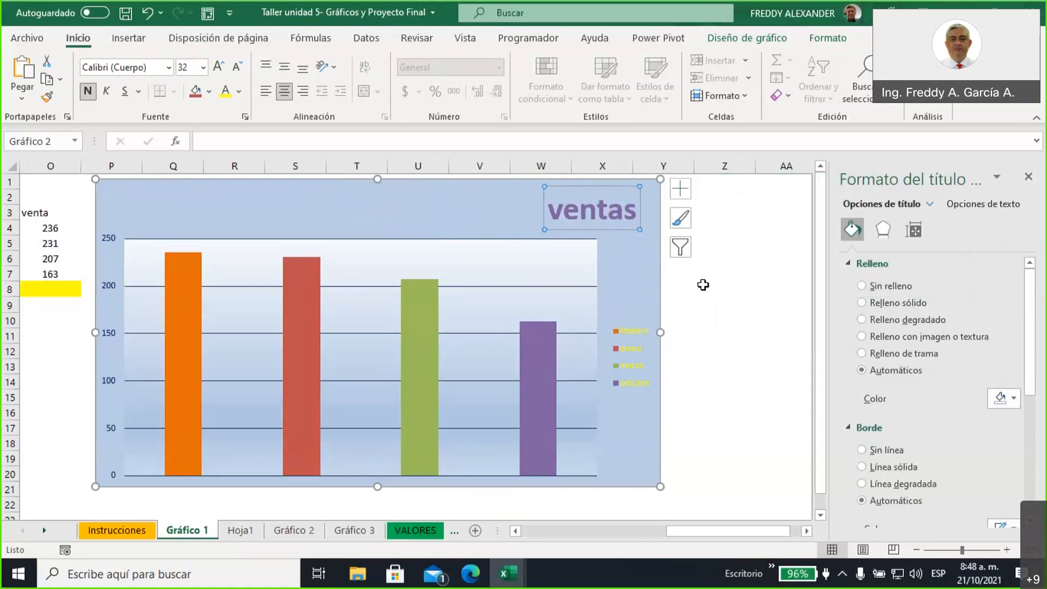
- Add data labels to the columns of the ventas chart and select the whole set of labels
{"action": "left_click", "coordinate": [648, 292]}
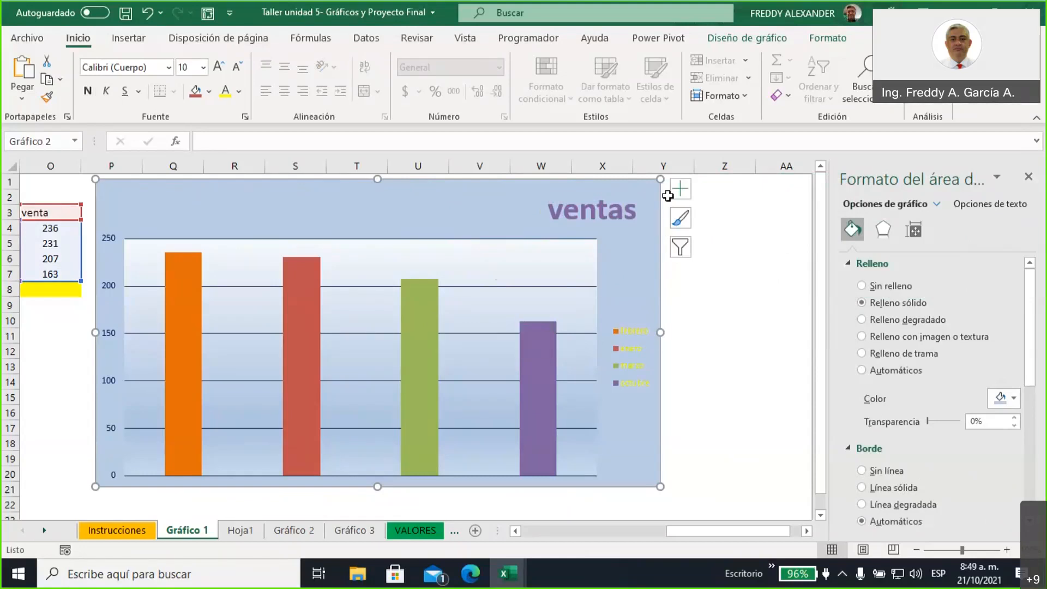
{"action": "left_click", "coordinate": [684, 191]}
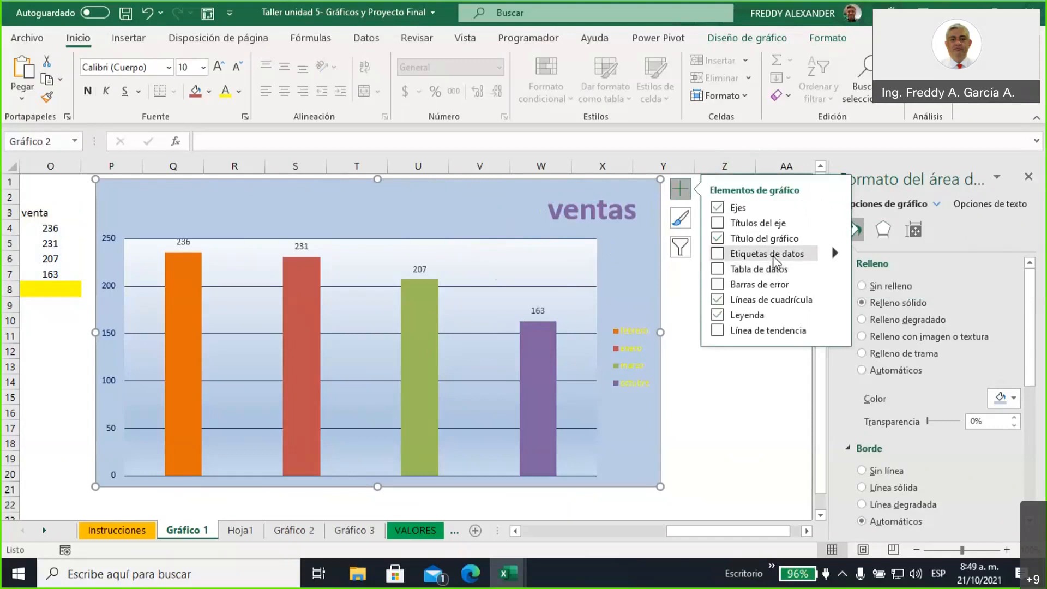
{"action": "left_click", "coordinate": [717, 254]}
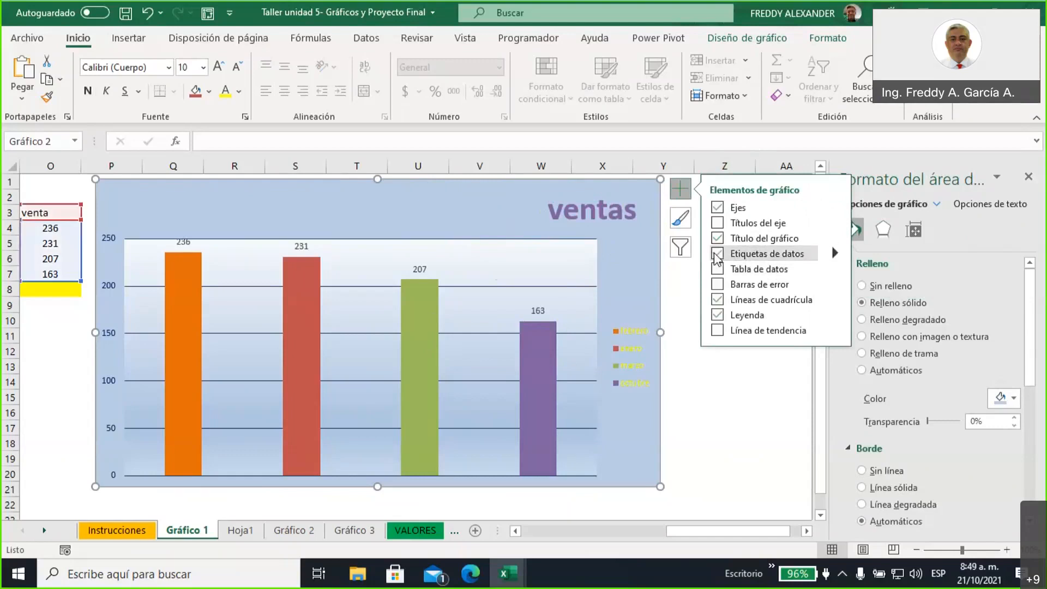
{"action": "left_click", "coordinate": [725, 389]}
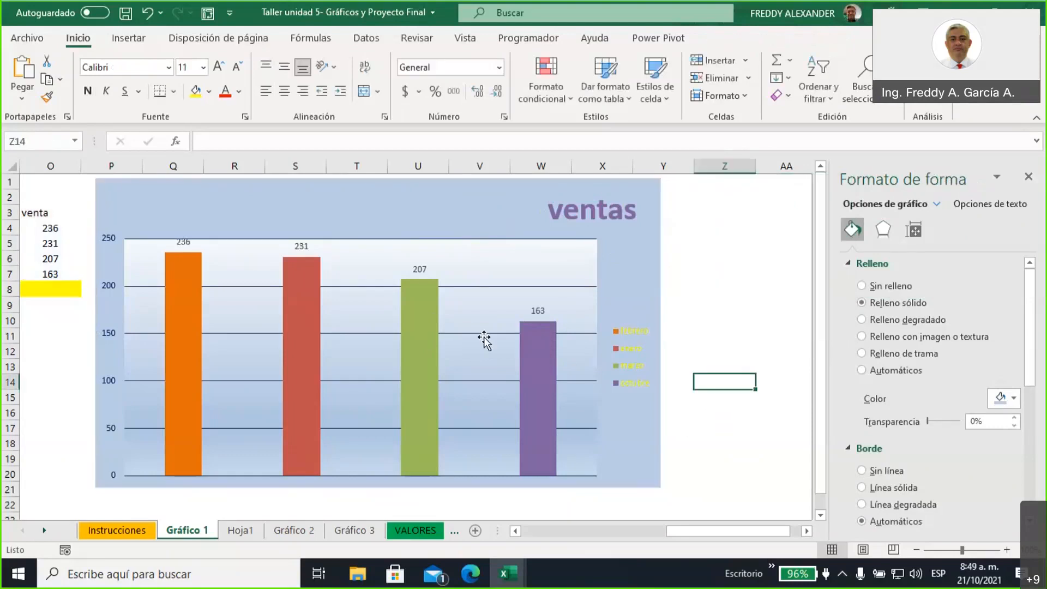
{"action": "left_click", "coordinate": [184, 244]}
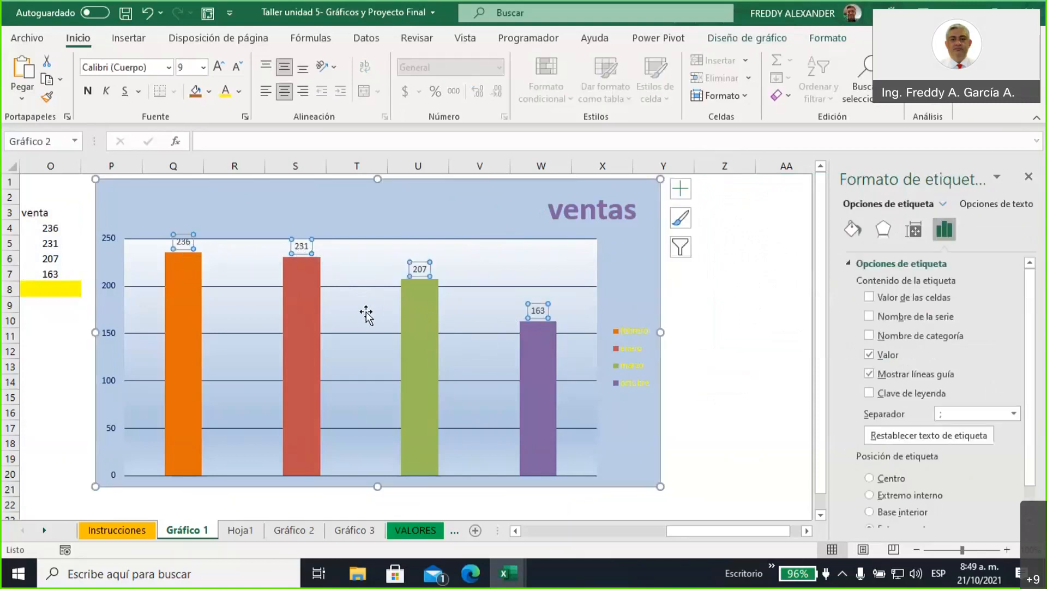
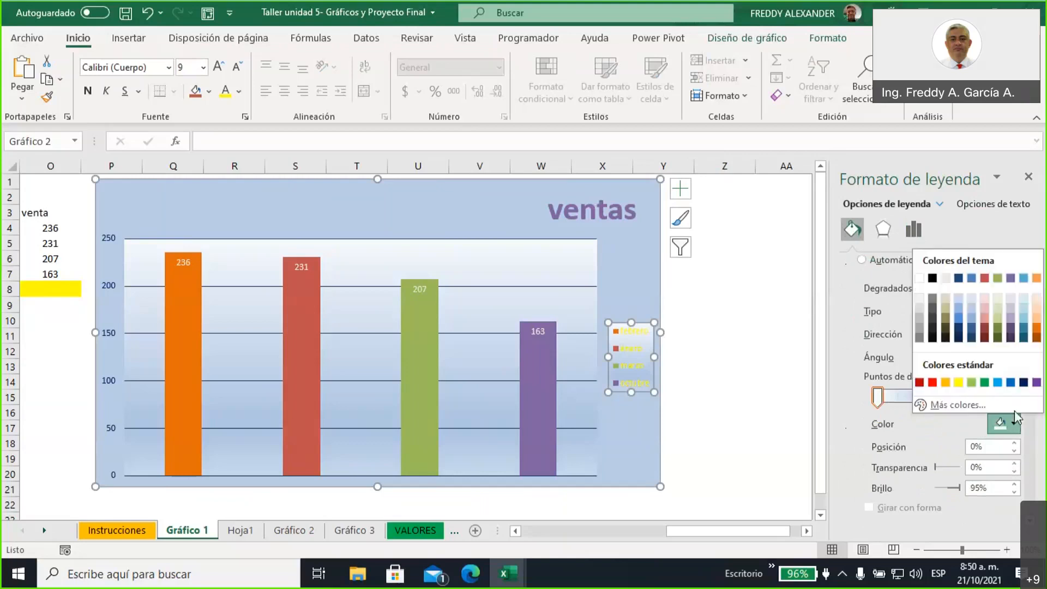
- Set the first gradient stop of the ventas chart legend's fill to standard blue
{"action": "left_click", "coordinate": [1010, 382]}
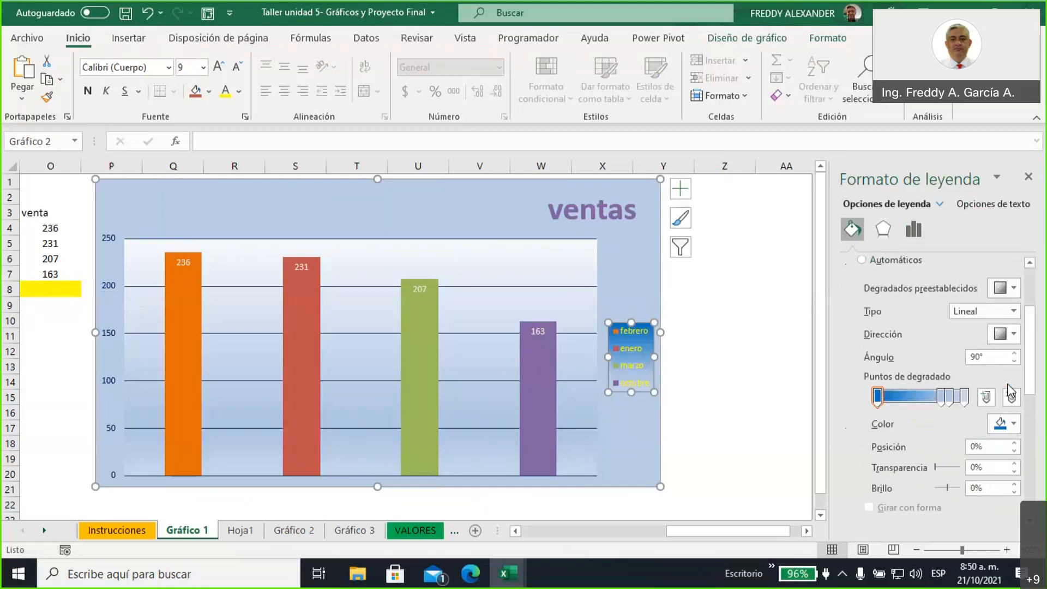
{"action": "left_click", "coordinate": [965, 397]}
{"action": "left_click", "coordinate": [1014, 423]}
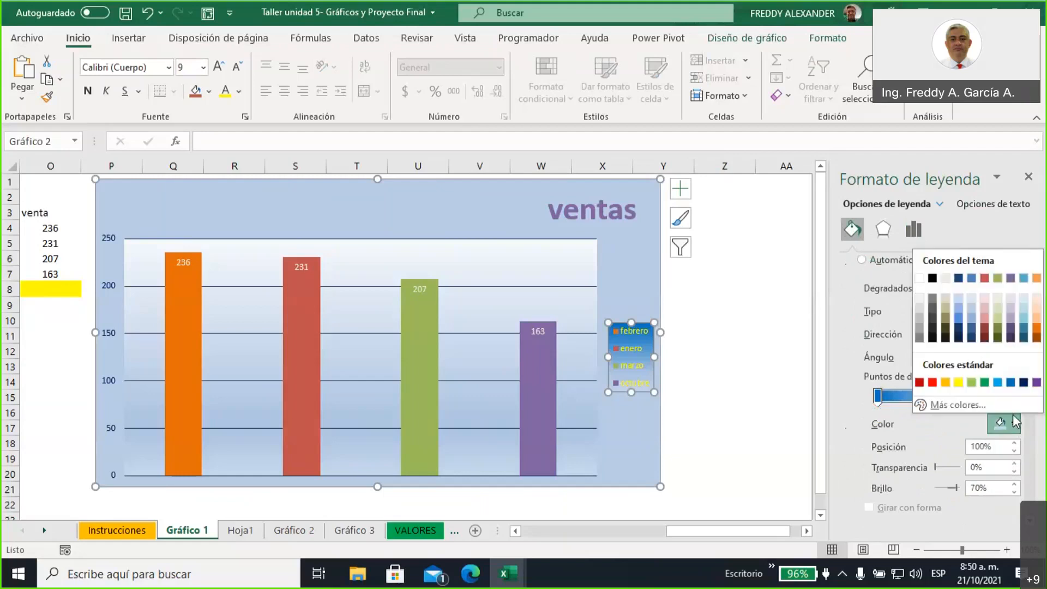
{"action": "left_click", "coordinate": [957, 425]}
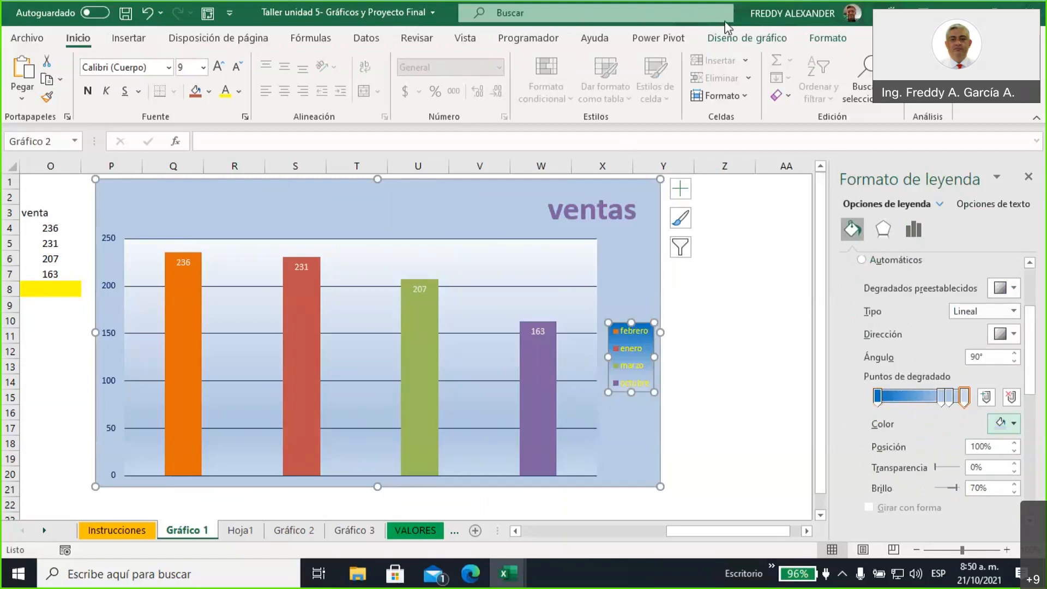
{"action": "mouse_move", "coordinate": [794, 304]}
{"action": "left_mouse_down"}
{"action": "mouse_move", "coordinate": [874, 358]}
{"action": "mouse_move", "coordinate": [877, 388]}
{"action": "mouse_move", "coordinate": [897, 353]}
{"action": "left_mouse_up"}
{"action": "mouse_move", "coordinate": [868, 301]}
{"action": "left_mouse_down"}
{"action": "mouse_move", "coordinate": [906, 307]}
{"action": "mouse_move", "coordinate": [942, 379]}
{"action": "left_mouse_up"}
{"action": "left_click_drag", "start_coordinate": [961, 344], "coordinate": [942, 380]}
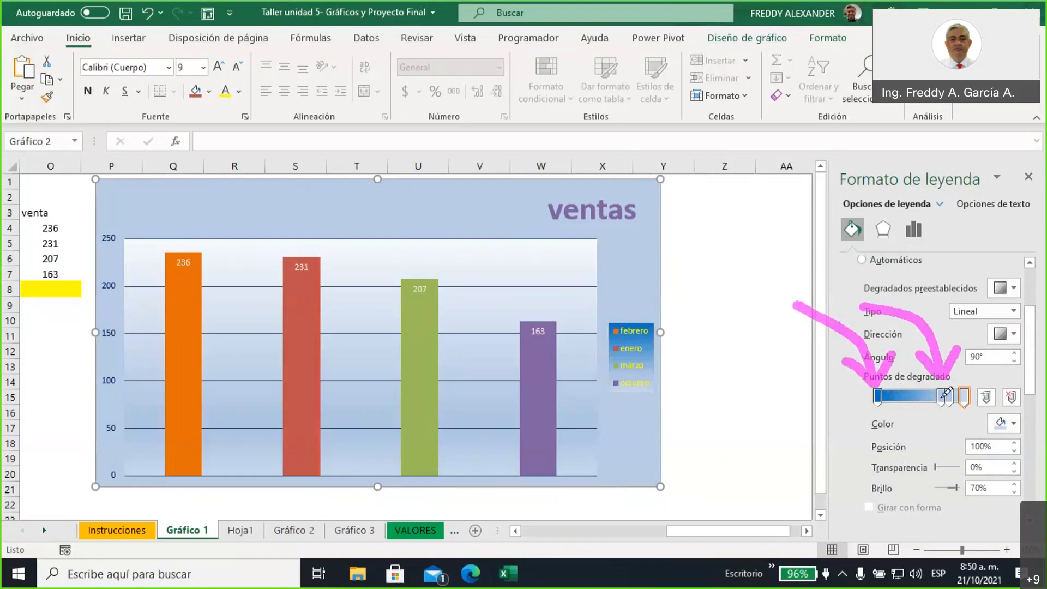
{"action": "mouse_move", "coordinate": [943, 410]}
{"action": "left_mouse_down"}
{"action": "mouse_move", "coordinate": [908, 414]}
{"action": "mouse_move", "coordinate": [909, 405]}
{"action": "mouse_move", "coordinate": [916, 422]}
{"action": "left_mouse_up"}
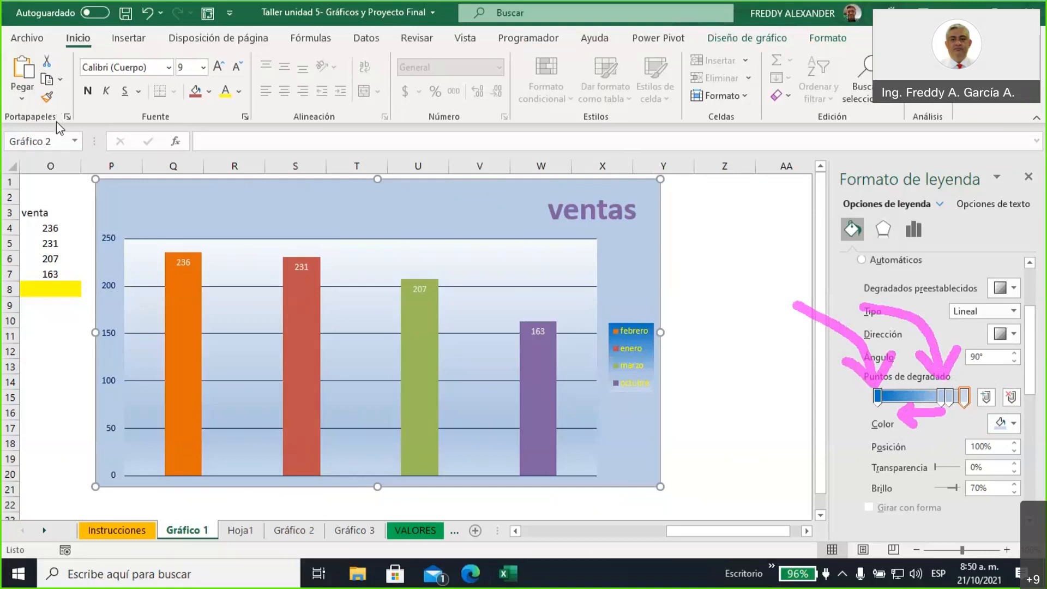
- Shift the middle gradient stops of the legend's fill toward the first stop and color the last stop standard dark blue
{"action": "mouse_move", "coordinate": [941, 398]}
{"action": "left_mouse_down"}
{"action": "mouse_move", "coordinate": [920, 397]}
{"action": "mouse_move", "coordinate": [946, 400]}
{"action": "mouse_move", "coordinate": [937, 395]}
{"action": "left_mouse_up"}
{"action": "left_click", "coordinate": [965, 399]}
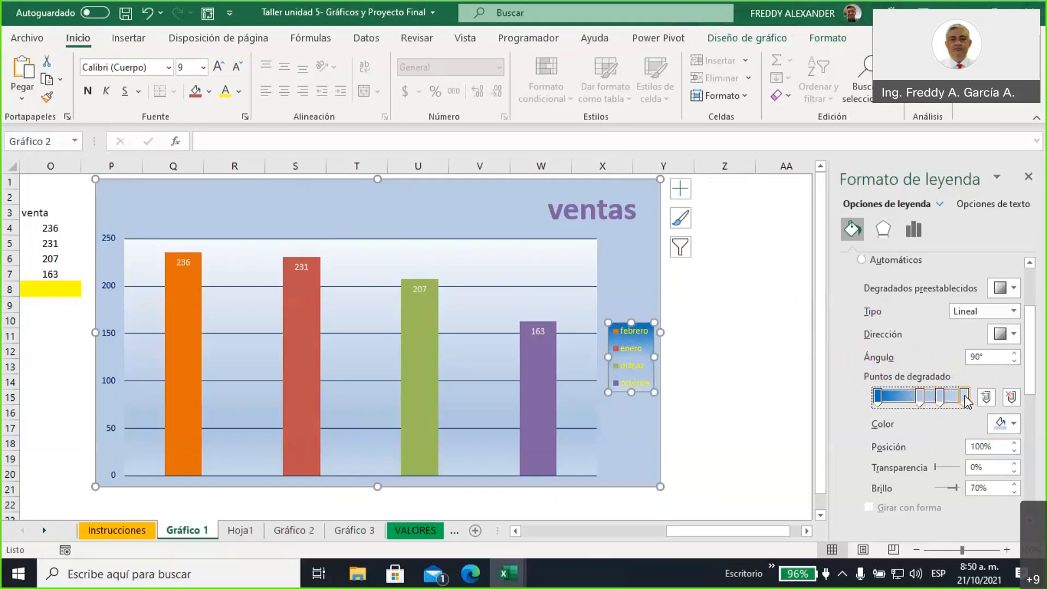
{"action": "left_click", "coordinate": [1018, 427]}
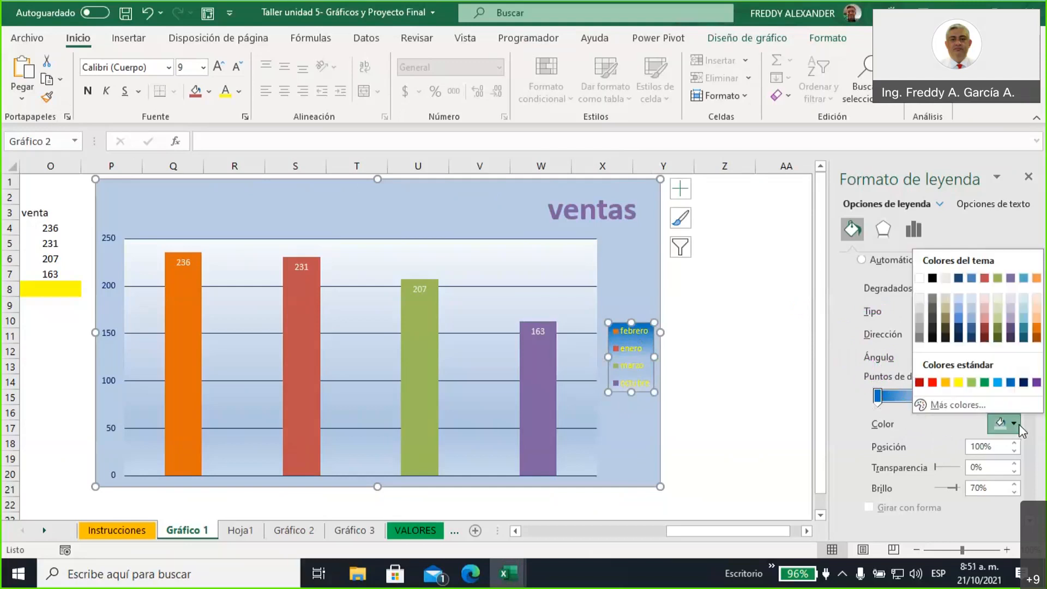
{"action": "left_click", "coordinate": [1023, 384]}
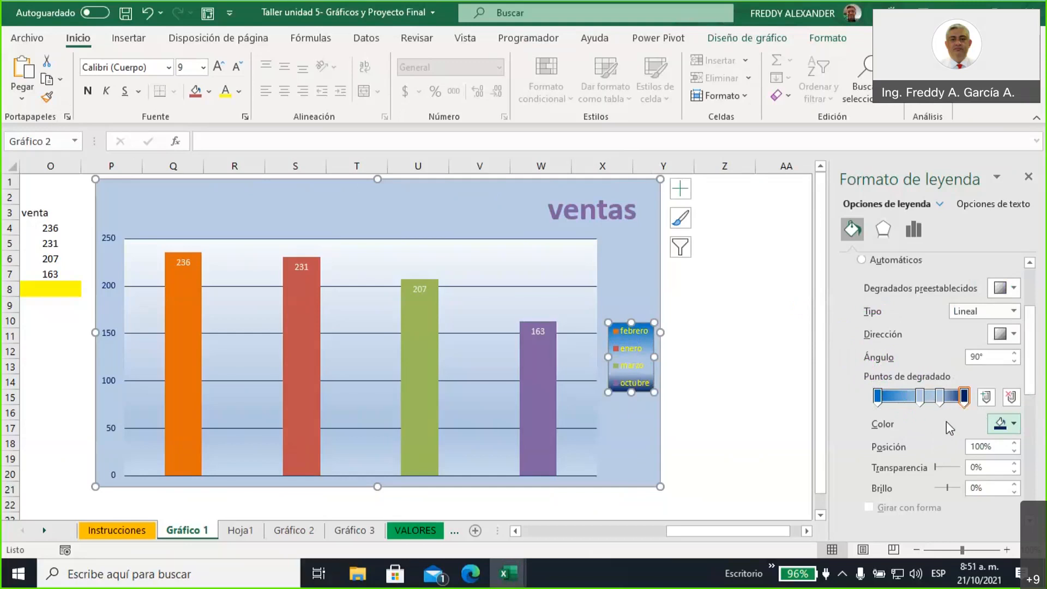
{"action": "left_click", "coordinate": [707, 384]}
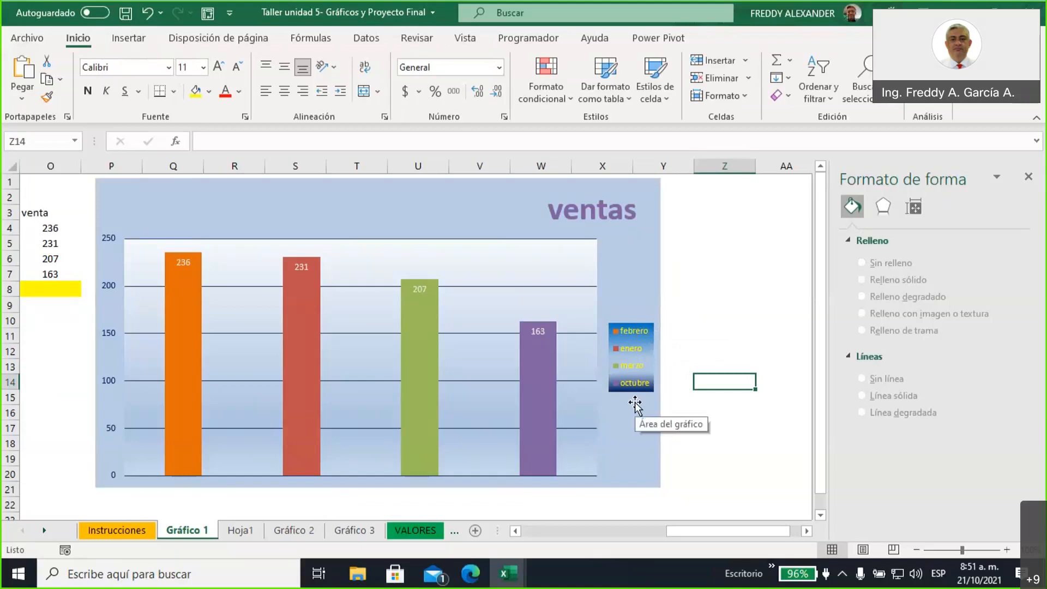
- Bring the two middle gradient stops of the legend's fill close to the first stop so the dark blue covers more
{"action": "left_click", "coordinate": [637, 364]}
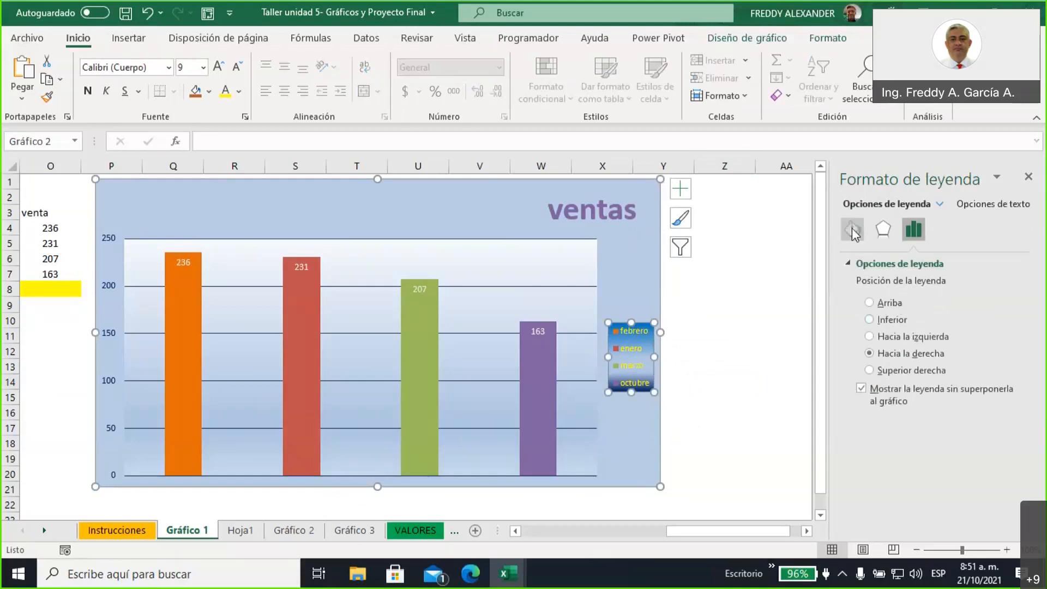
{"action": "left_click", "coordinate": [852, 228]}
{"action": "left_click_drag", "start_coordinate": [920, 510], "coordinate": [900, 508]}
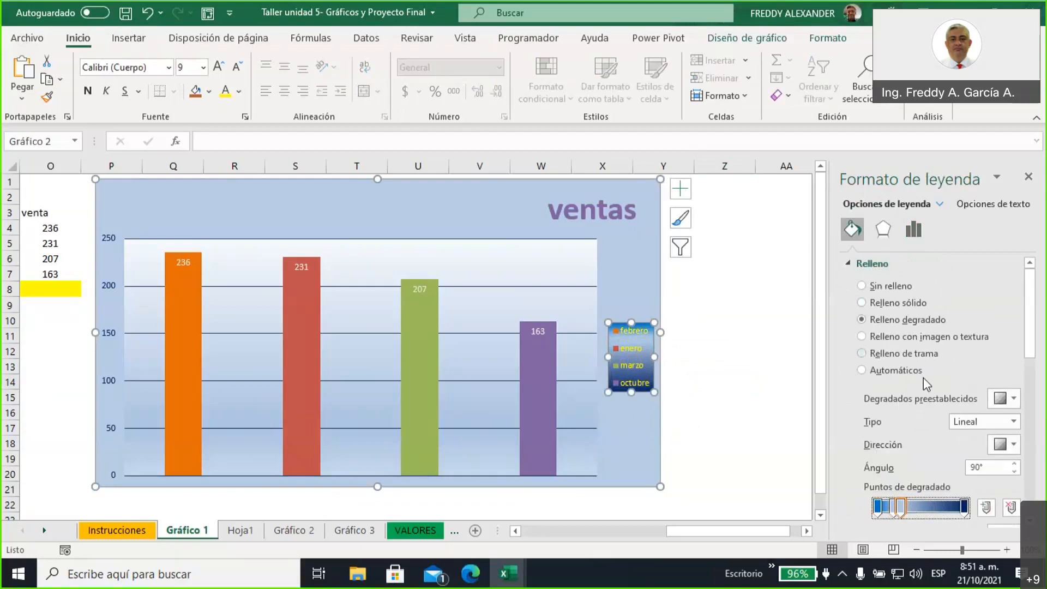
{"action": "key", "text": "Delete"}
{"action": "key", "text": "Left"}
{"action": "key", "text": "Left"}
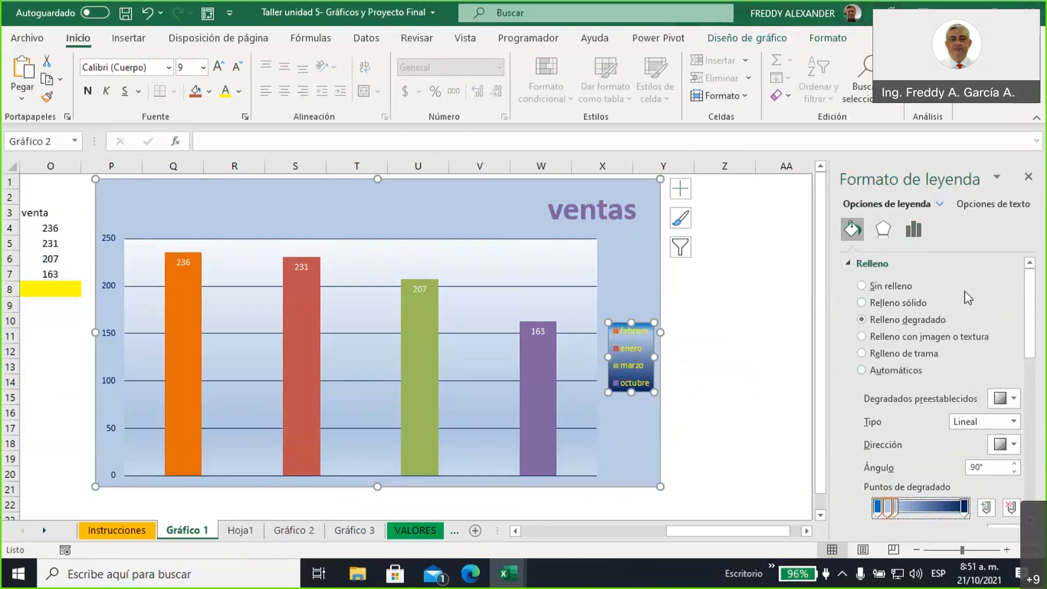
{"action": "left_click", "coordinate": [788, 293]}
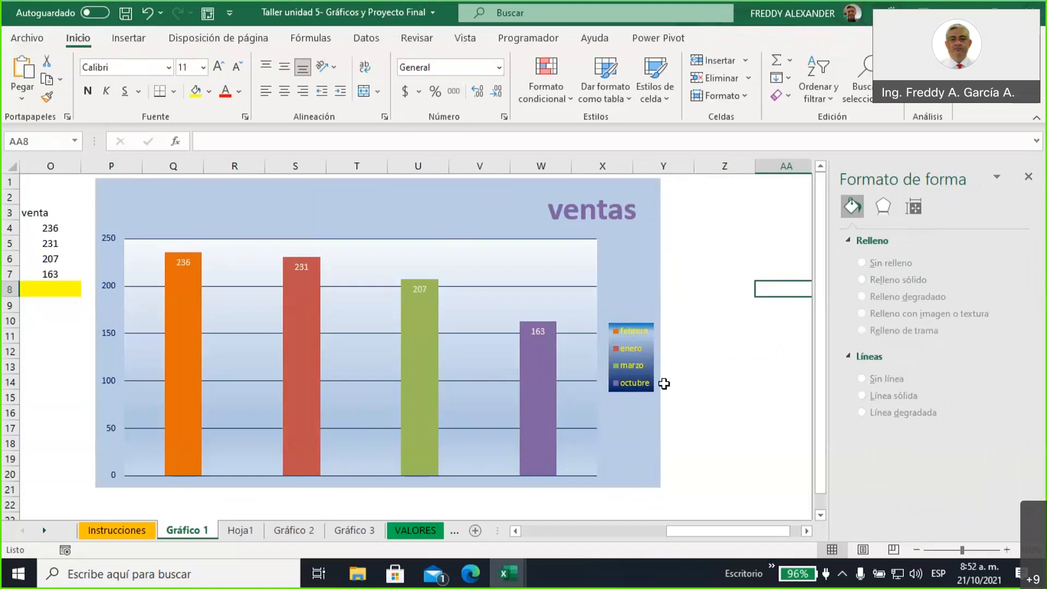
- Apply the fourth preset chart style, with wide shadowed columns, to the ventas chart
{"action": "left_click", "coordinate": [493, 211]}
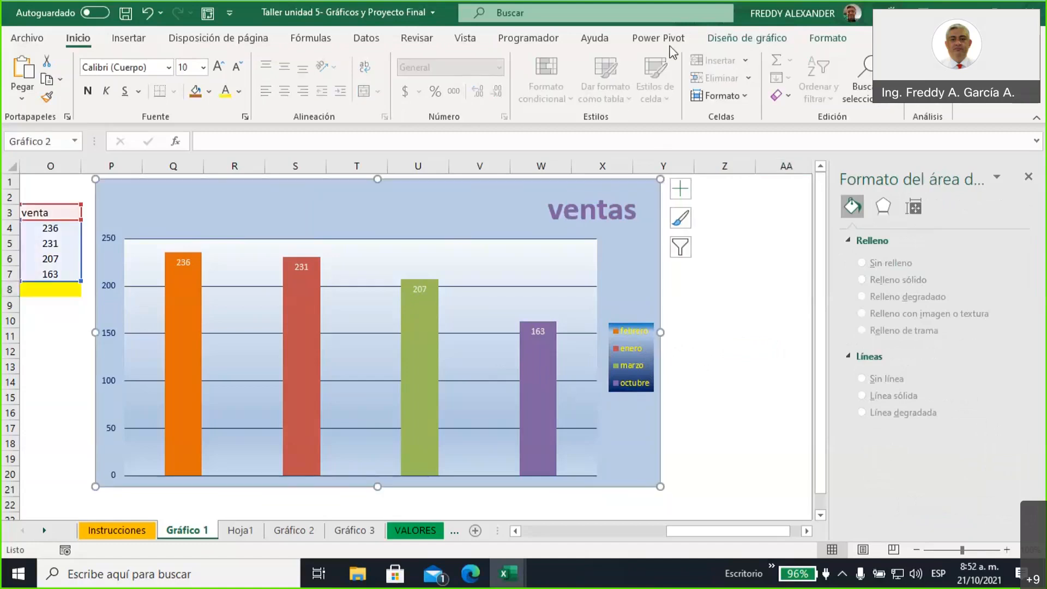
{"action": "left_click", "coordinate": [747, 38]}
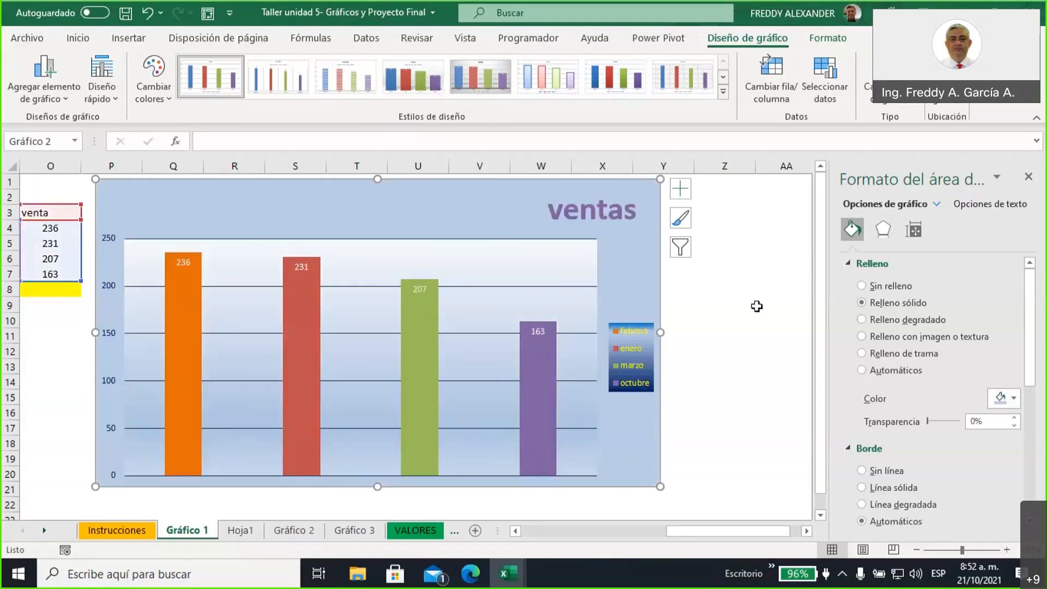
{"action": "left_click", "coordinate": [431, 83]}
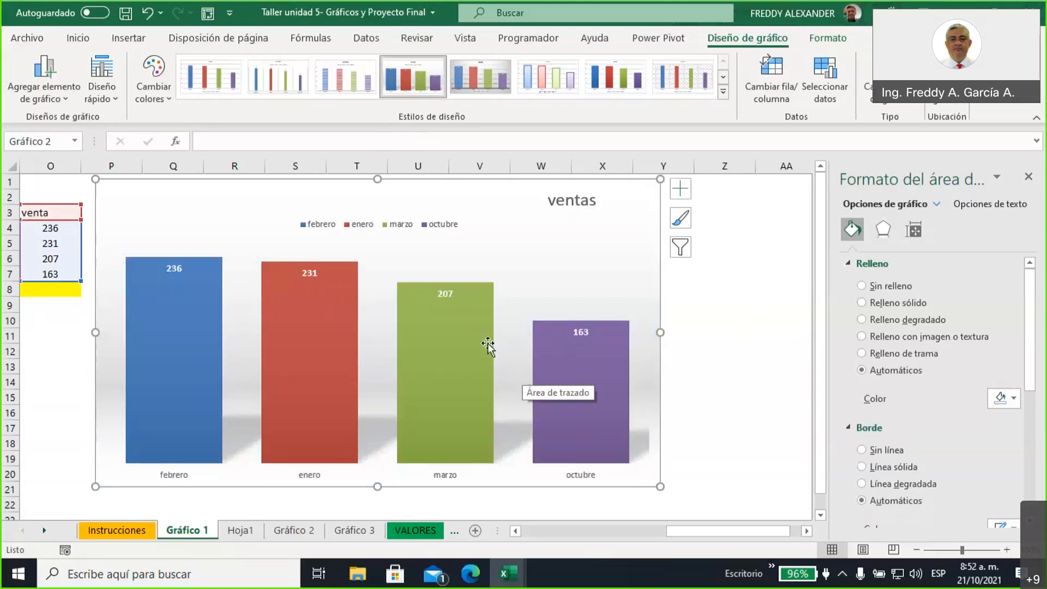
{"action": "mouse_move", "coordinate": [540, 408]}
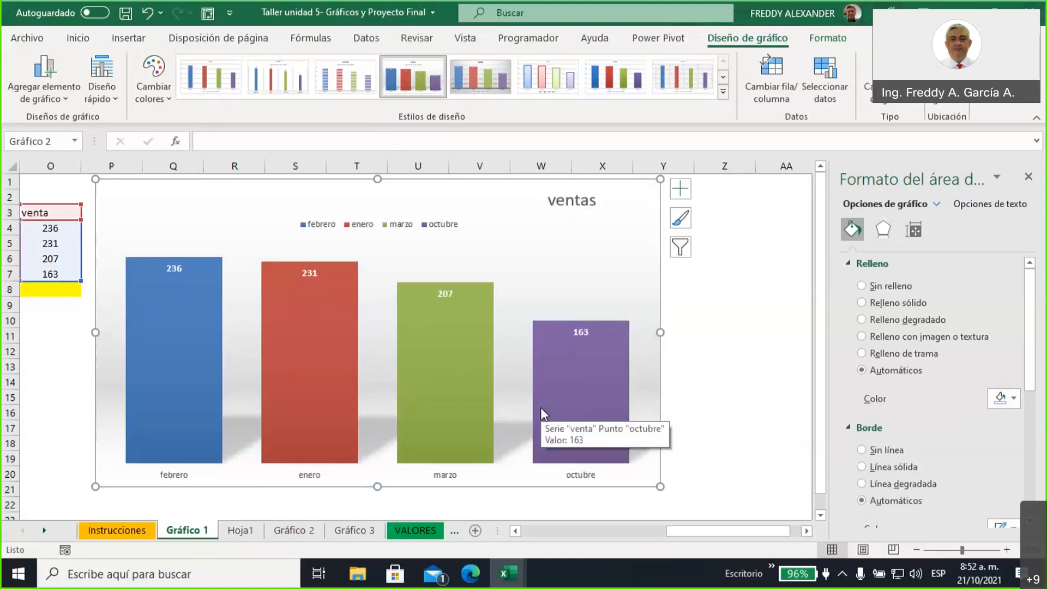
{"action": "left_click", "coordinate": [728, 370]}
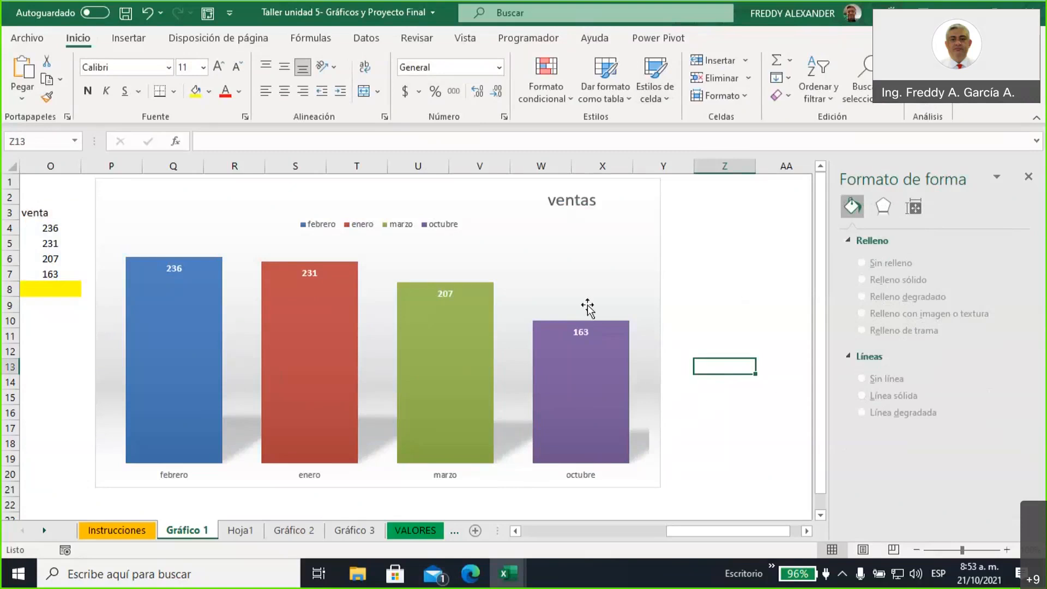
- Look over the data tables on the Gráfico 3 and Gráfico 2 sheets and return to Gráfico 1
{"action": "left_click", "coordinate": [44, 530]}
{"action": "left_click", "coordinate": [385, 529]}
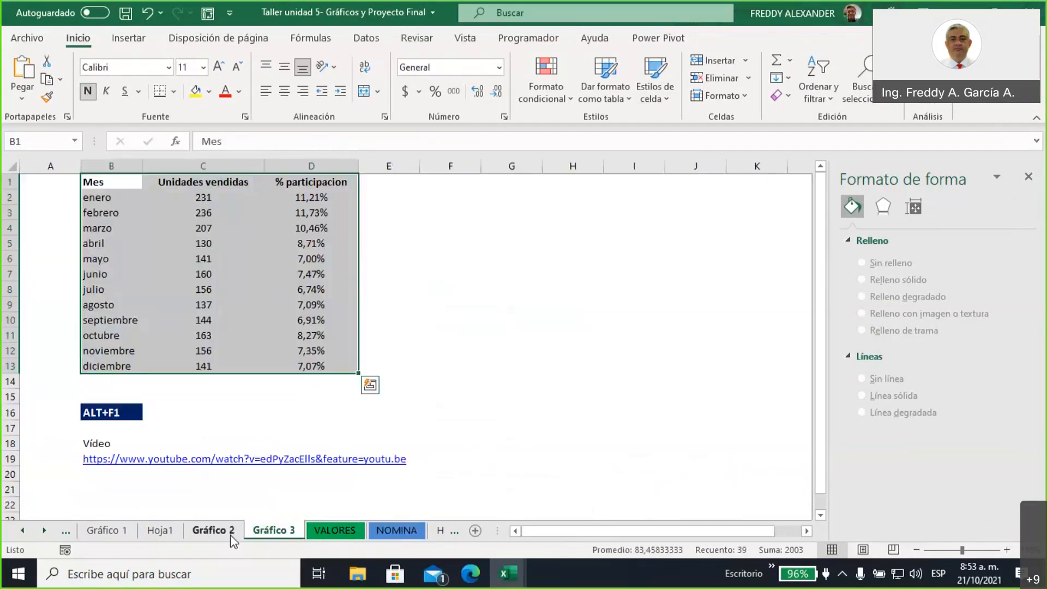
{"action": "left_click", "coordinate": [273, 530]}
{"action": "left_click", "coordinate": [230, 532]}
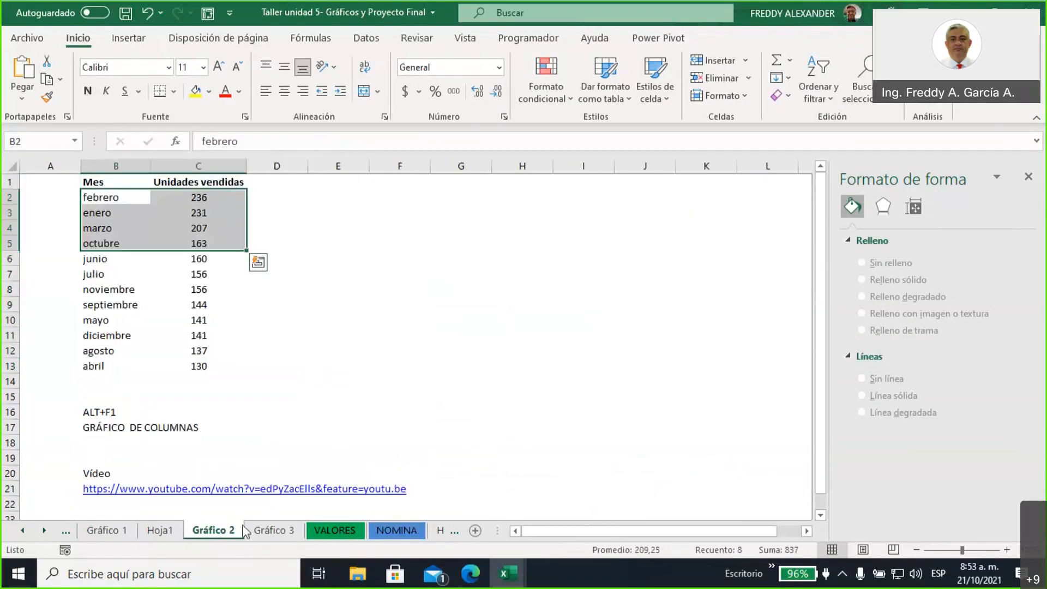
{"action": "left_click", "coordinate": [132, 533]}
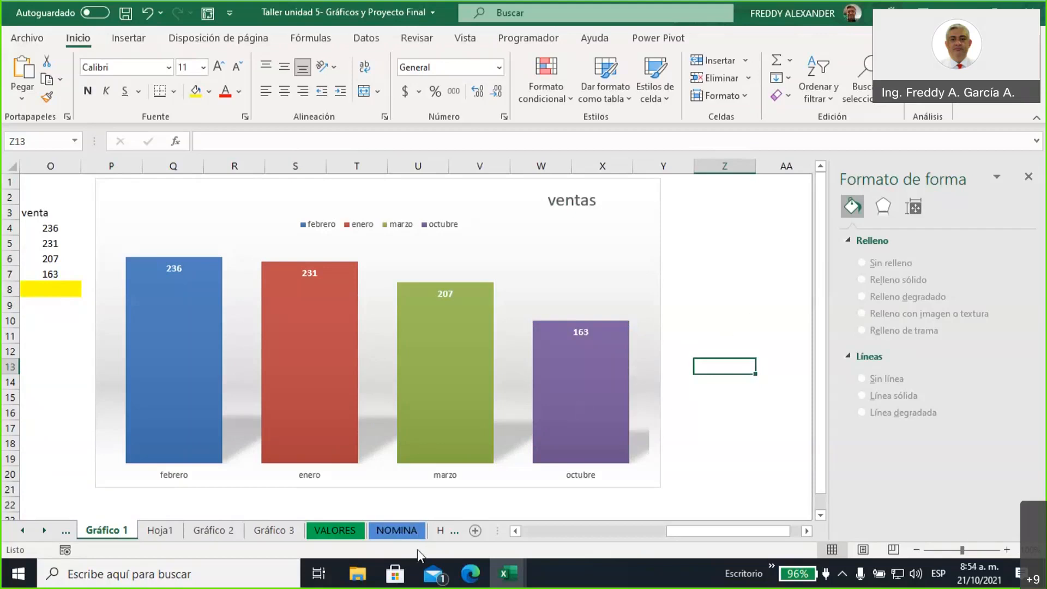
- Switch to Outlook in Edge and read the message "Ultimo dia del curso de Excel Basico Intermedio" in the FLFR10564 folder
{"action": "mouse_move", "coordinate": [470, 580]}
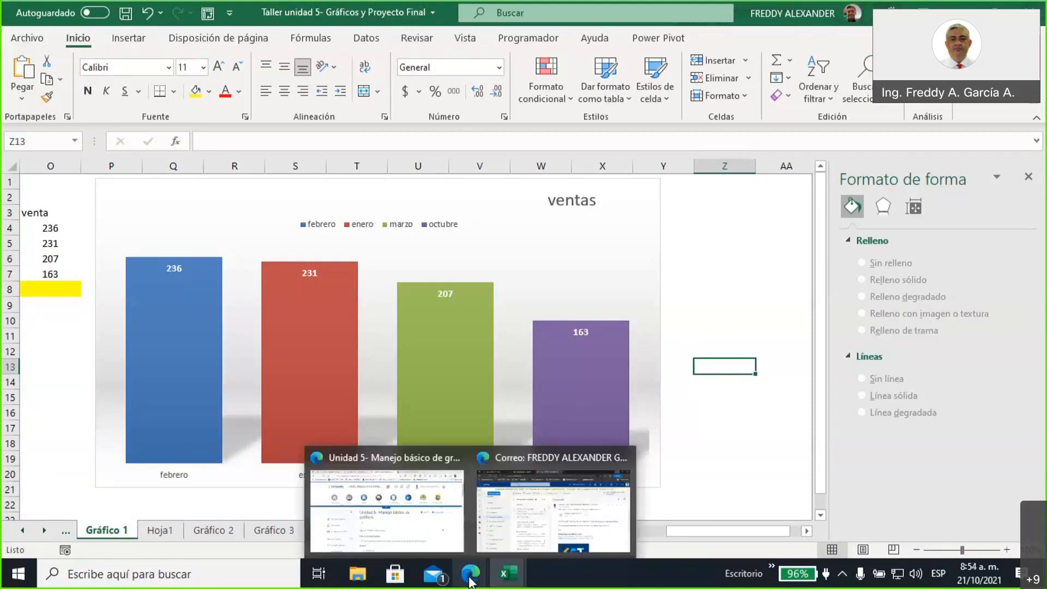
{"action": "left_click", "coordinate": [535, 532]}
{"action": "scroll", "coordinate": [159, 484], "scroll_direction": "down", "scroll_amount": 1}
{"action": "left_click", "coordinate": [134, 491]}
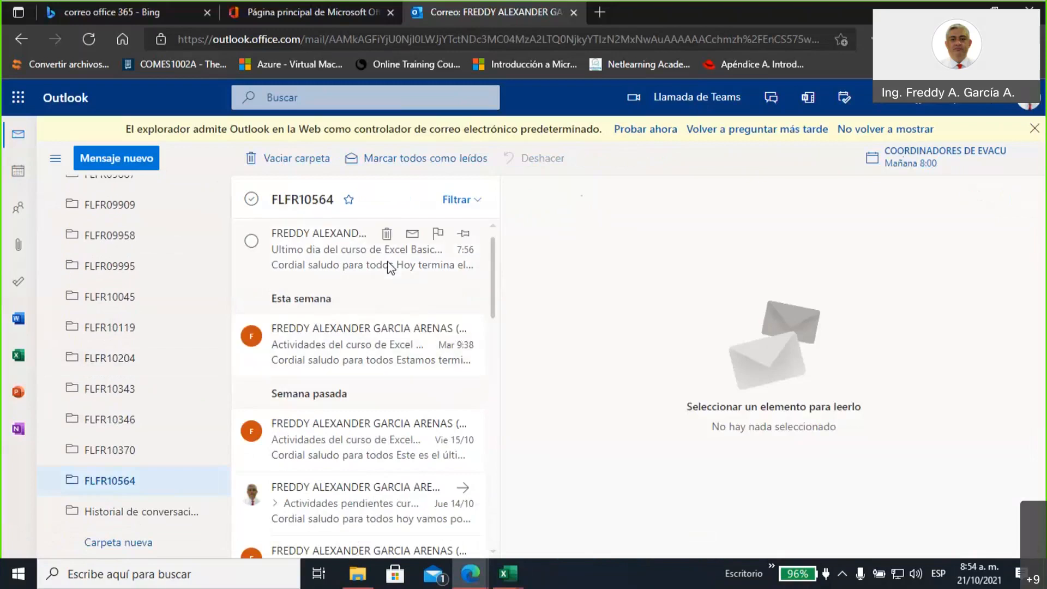
{"action": "left_click", "coordinate": [391, 267]}
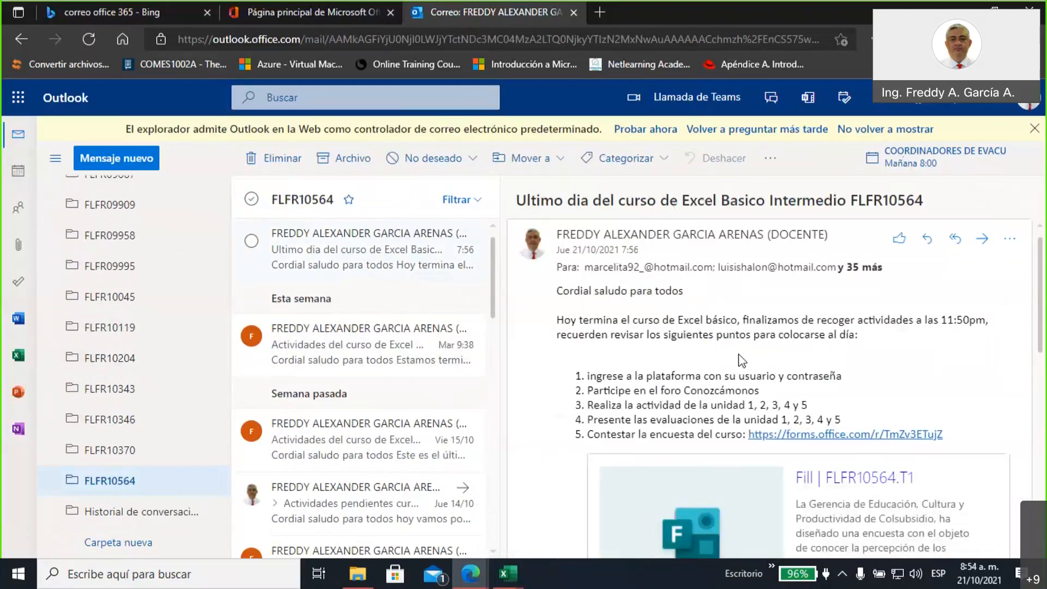
{"action": "scroll", "coordinate": [738, 354], "scroll_direction": "down", "scroll_amount": 3}
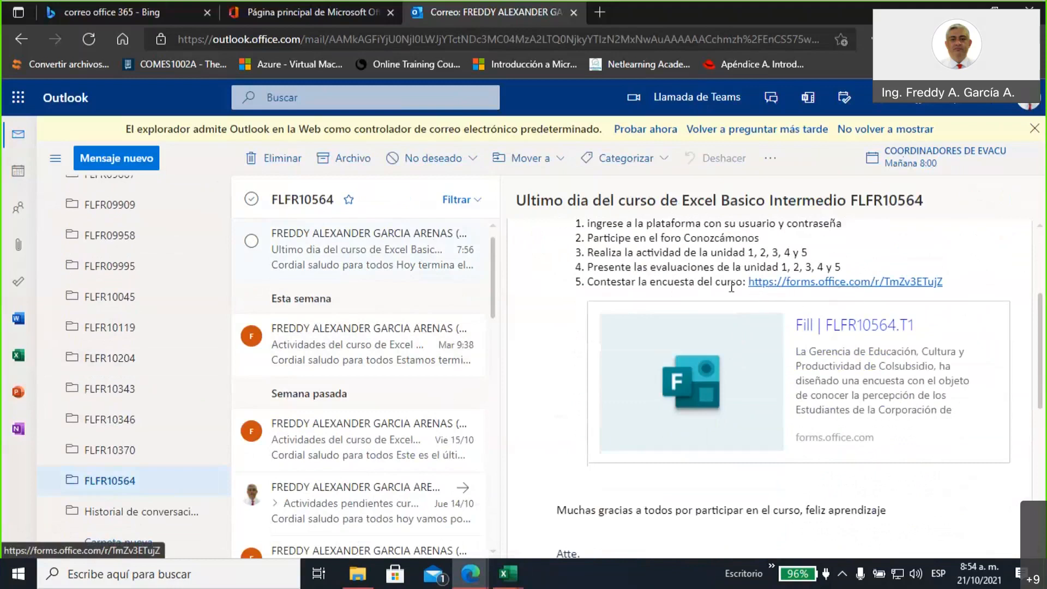
{"action": "scroll", "coordinate": [654, 382], "scroll_direction": "up", "scroll_amount": 1}
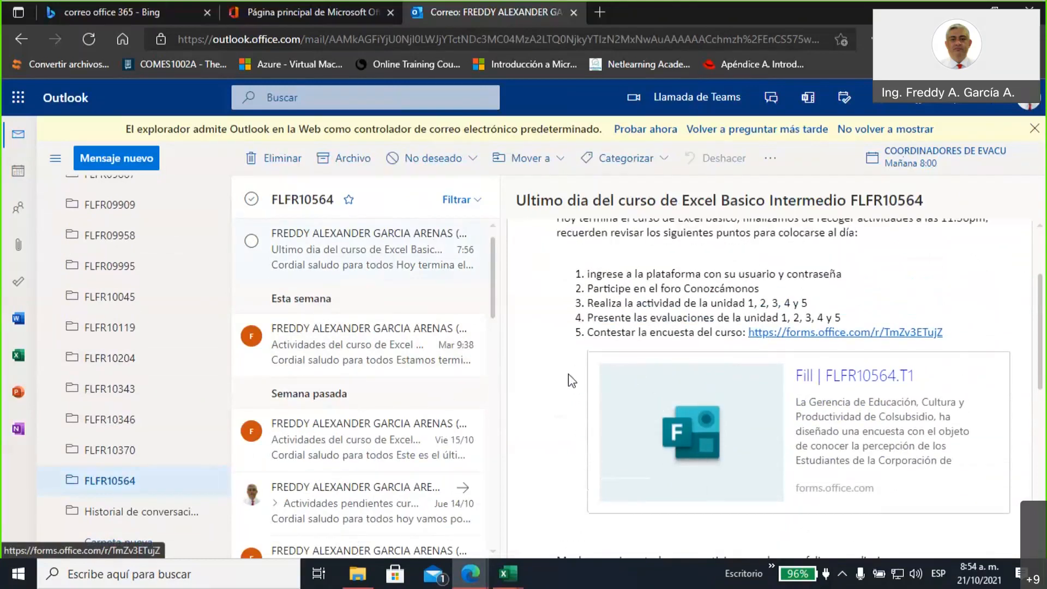